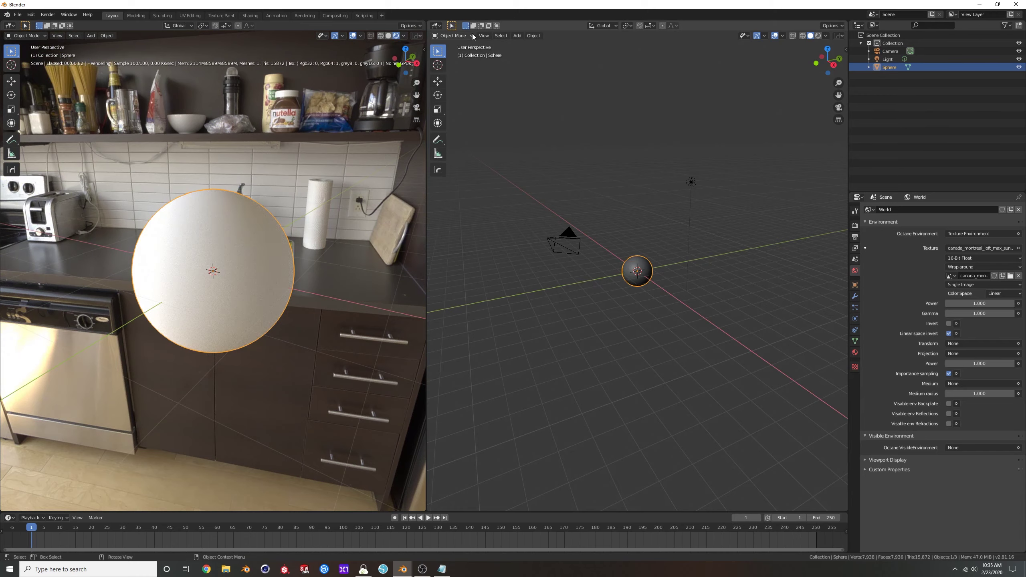
Step: Change the second 3D viewport into a Shader Editor without its sidebar, and create a new material for the sphere
left_click(437, 26)
left_click(455, 82)
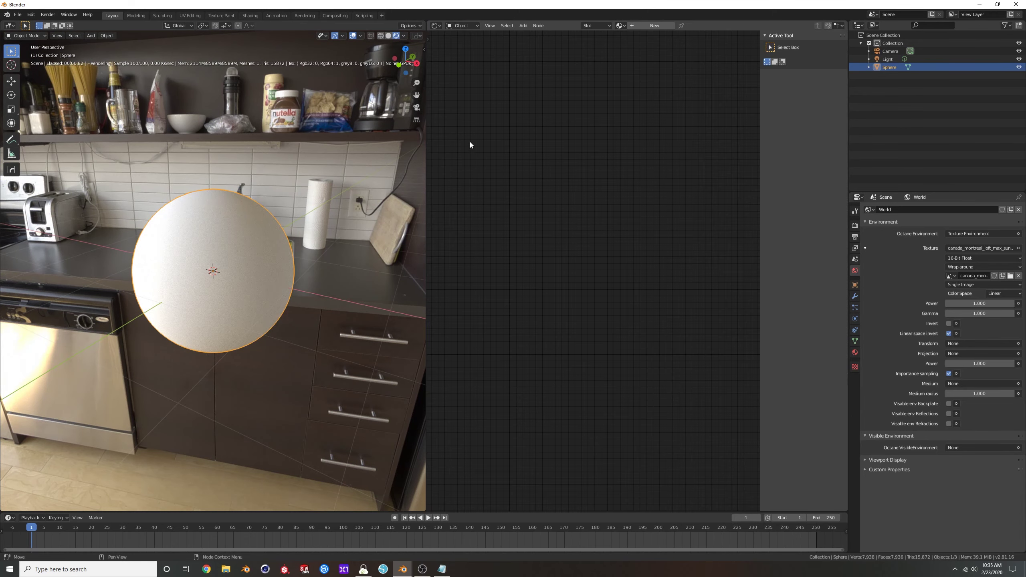
key("n")
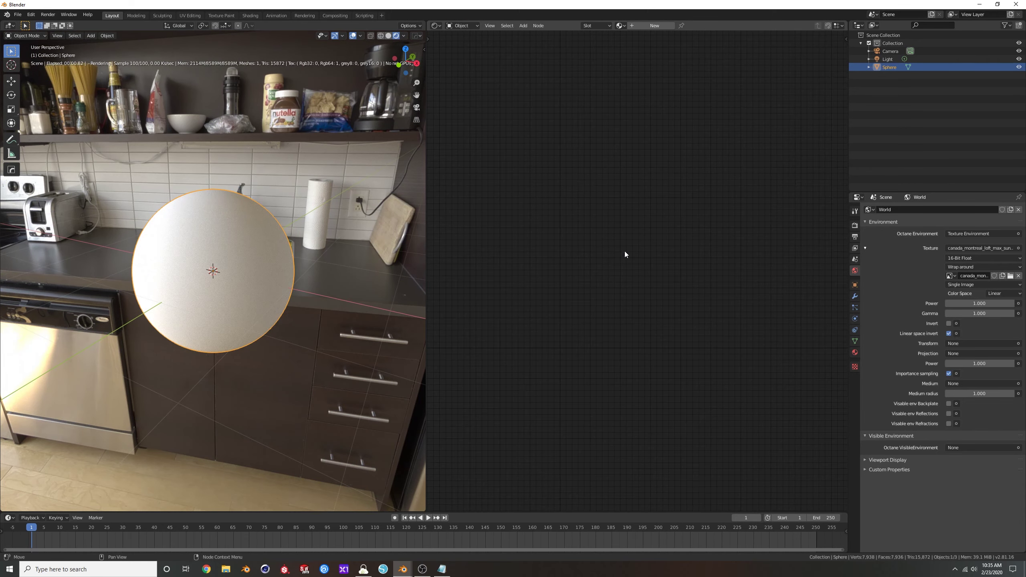
left_click(648, 26)
key("Home")
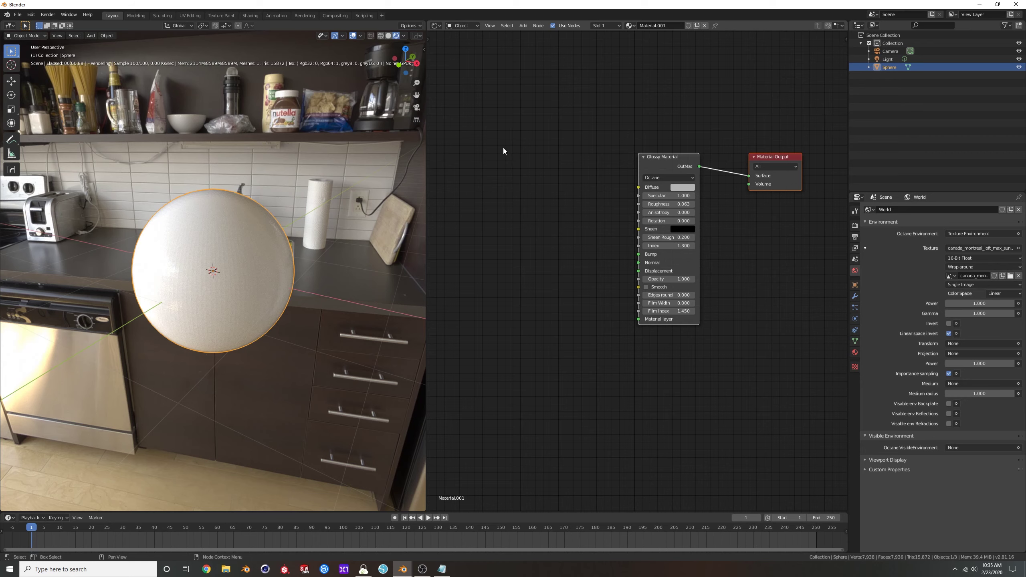
Step: Search the add-on preferences for "oct" and examine the OctaneRender Engine settings, including the default material type
left_click(32, 16)
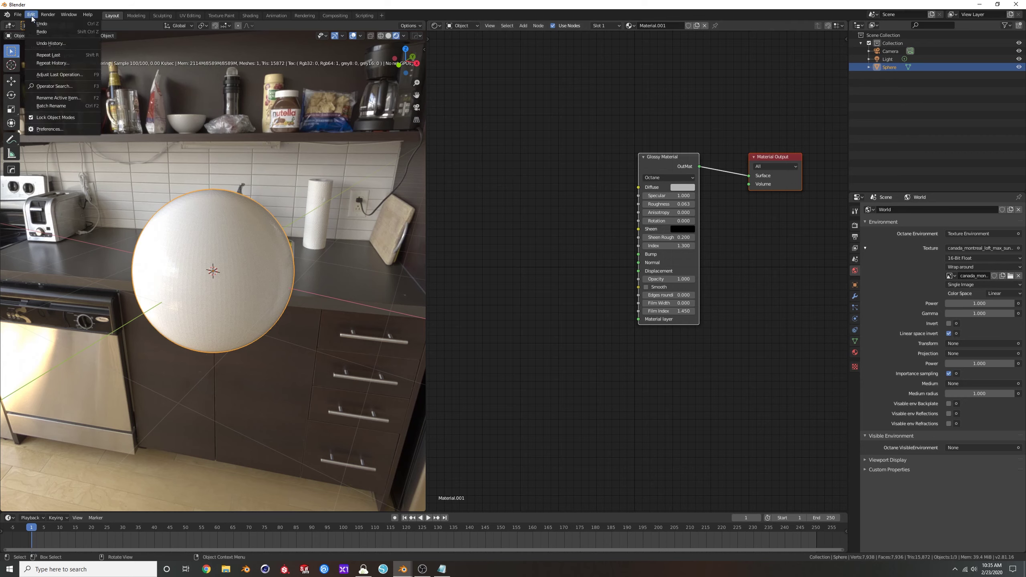
left_click(47, 129)
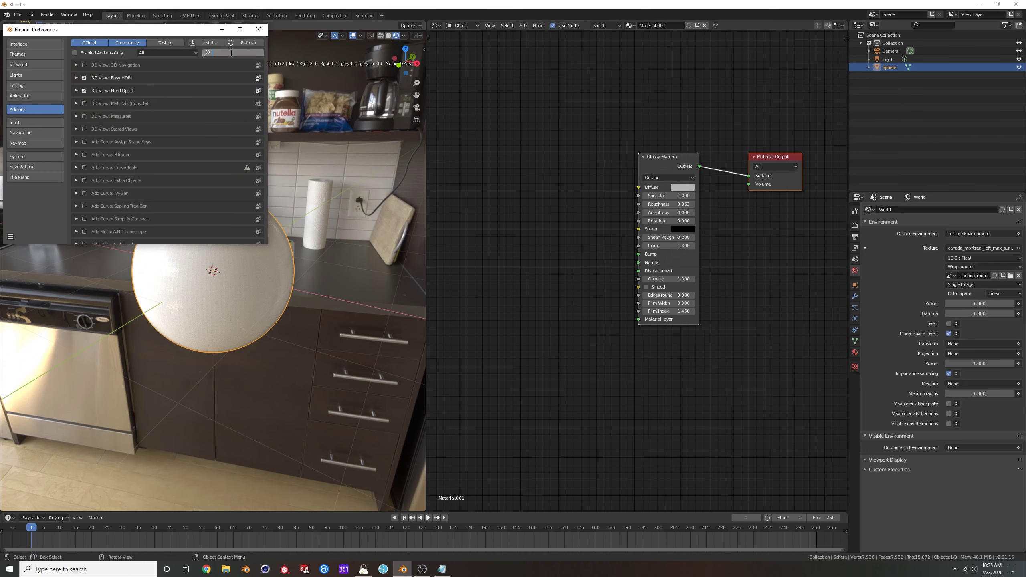
type("oct")
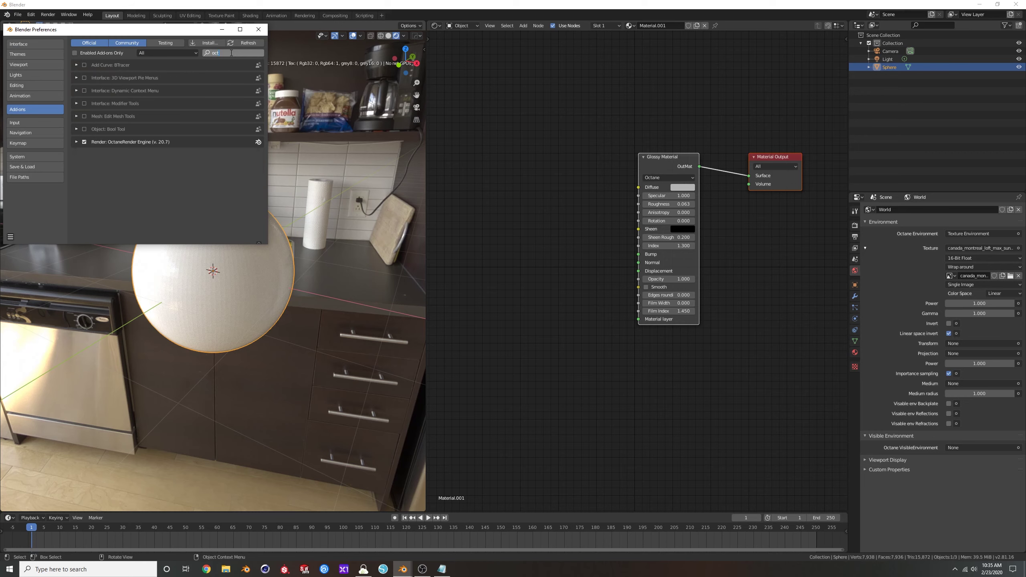
left_click(76, 142)
scroll(130, 182, "down", 2)
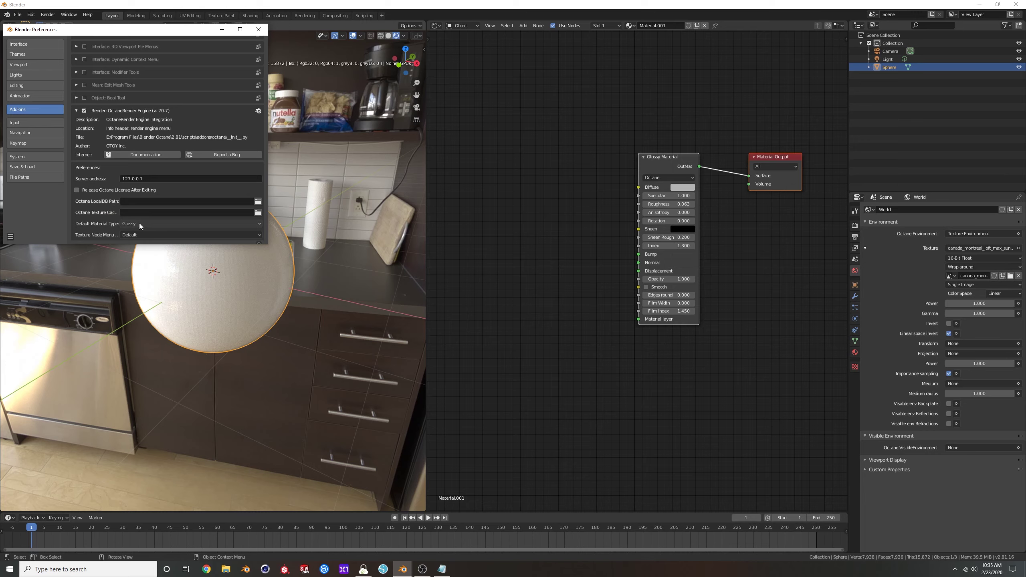
left_click(258, 29)
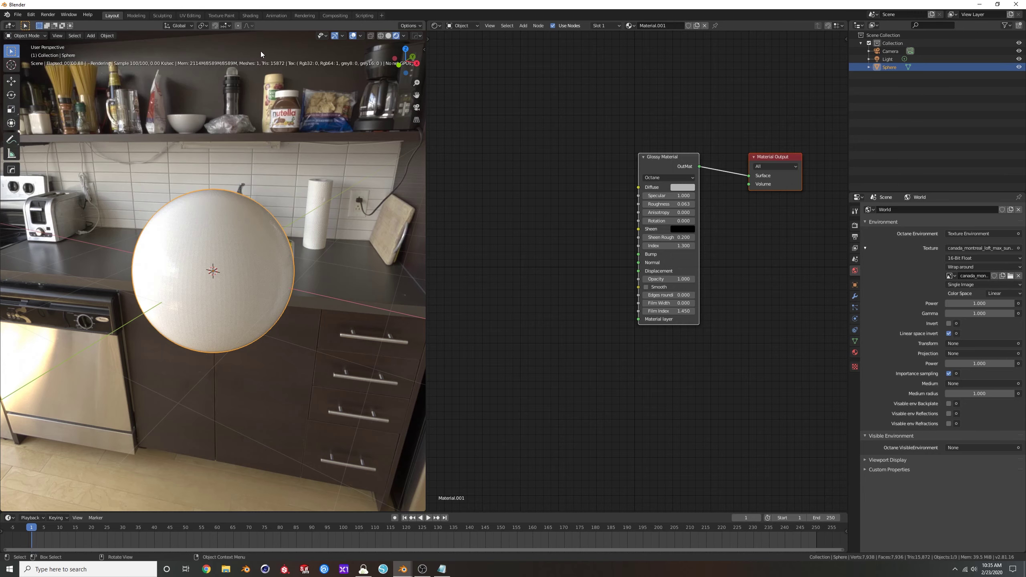
Step: Enable Smooth on the sphere's Glossy Material node
scroll(598, 214, "up", 2)
scroll(596, 213, "down", 1)
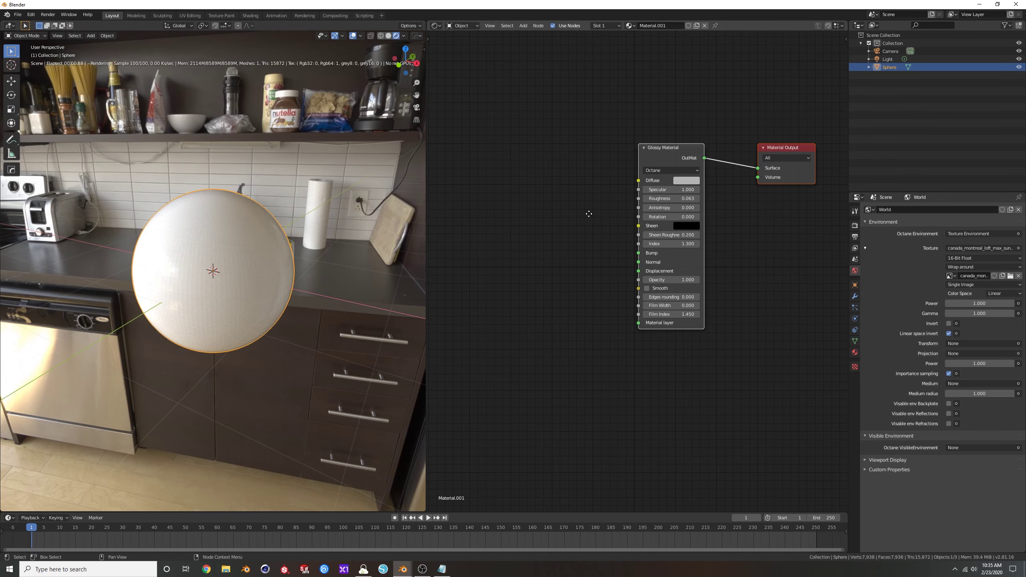
middle_click_drag(590, 216, 581, 209)
middle_click_drag(180, 238, 243, 218)
scroll(243, 219, "up", 4)
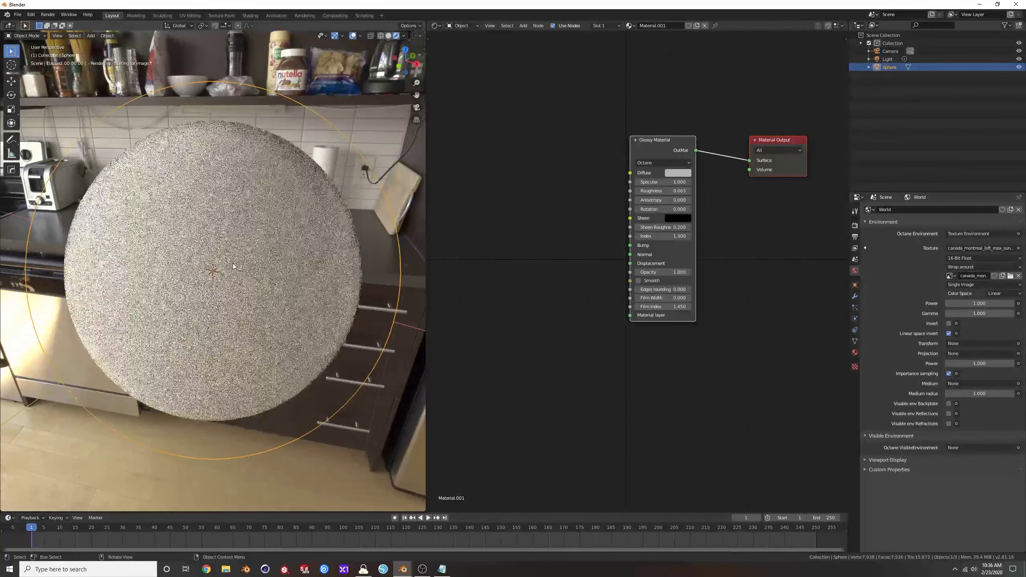
left_click(633, 281)
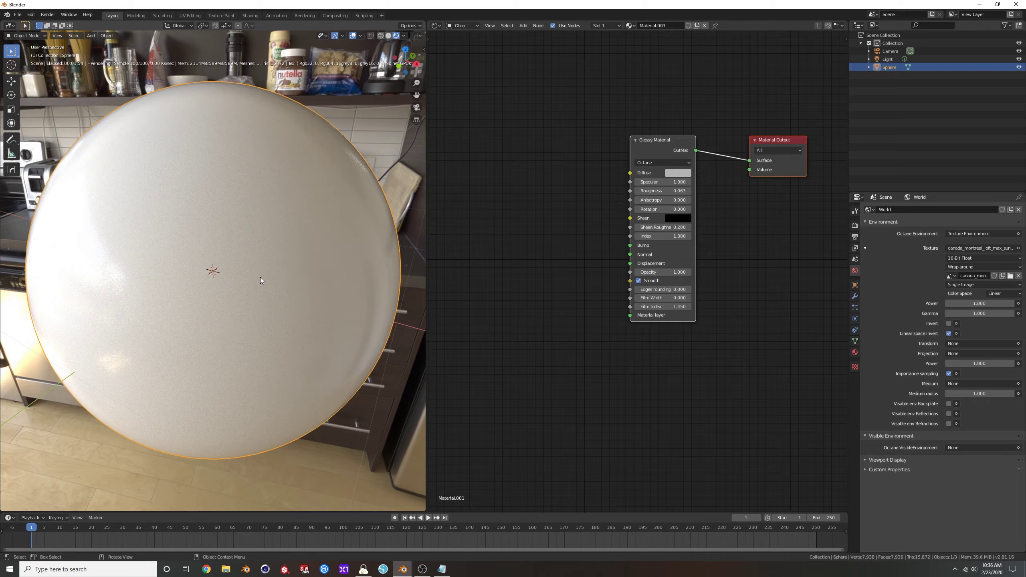
scroll(260, 278, "down", 5)
middle_click_drag(254, 239, 256, 248)
Step: Switch the Shader Editor from the object material to the World environment nodes
scroll(545, 229, "down", 2)
middle_click_drag(542, 228, 541, 249)
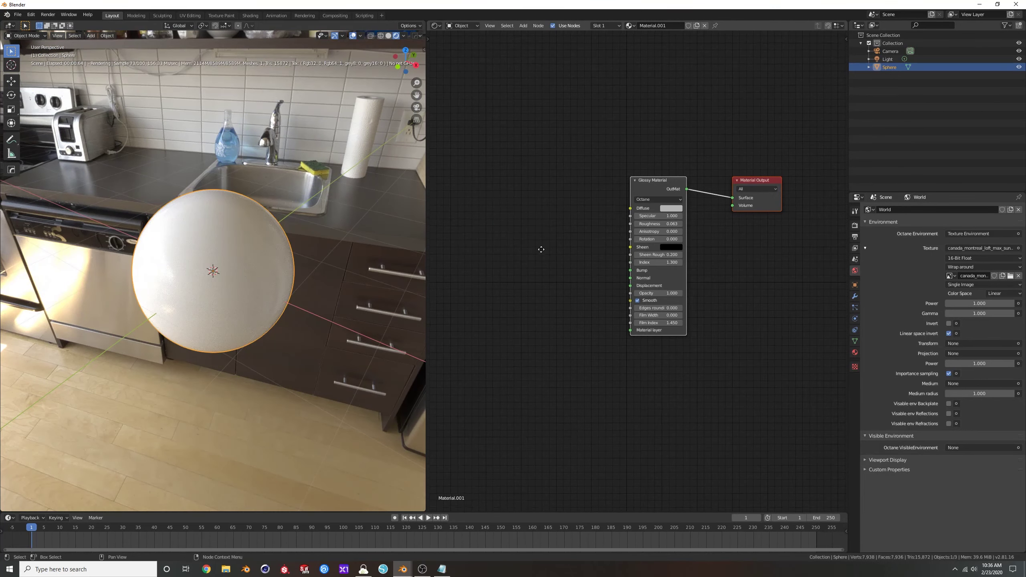
left_click(462, 26)
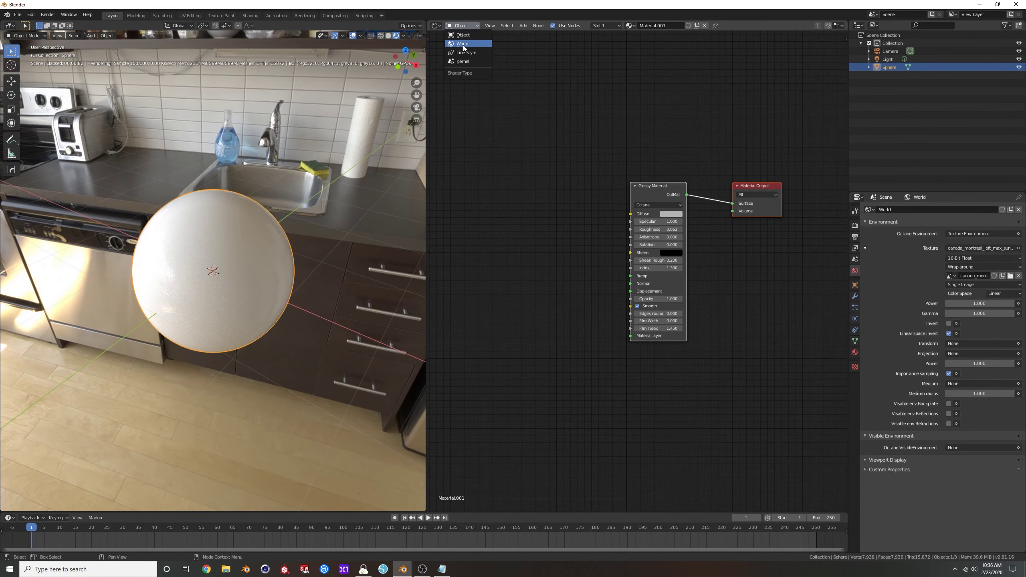
left_click(463, 44)
left_click(646, 189)
key("x")
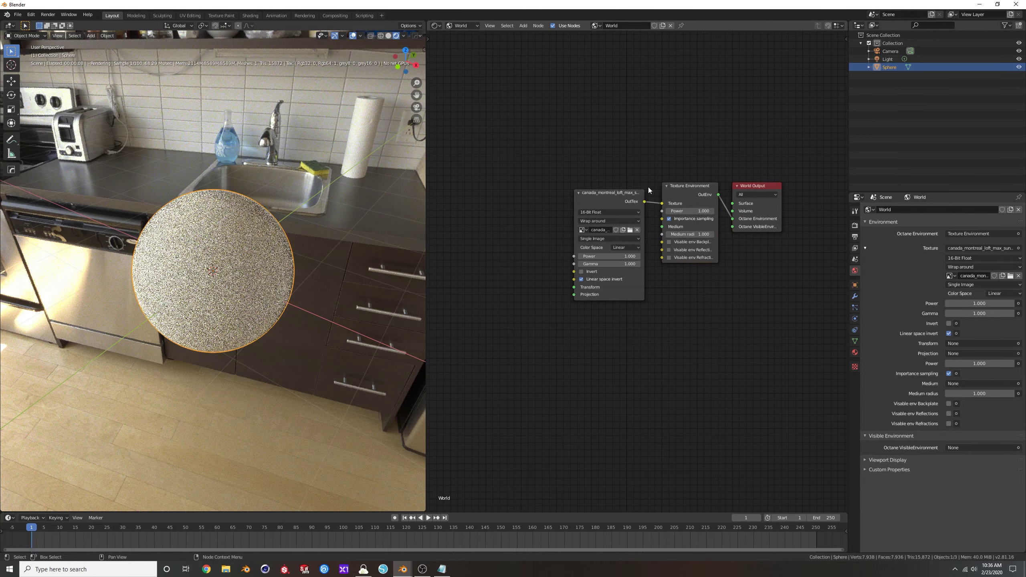
Step: Add a Rotation Transform node and connect it to the Transform input of the environment's image texture
middle_click_drag(260, 185, 258, 160)
middle_click_drag(544, 212, 593, 219)
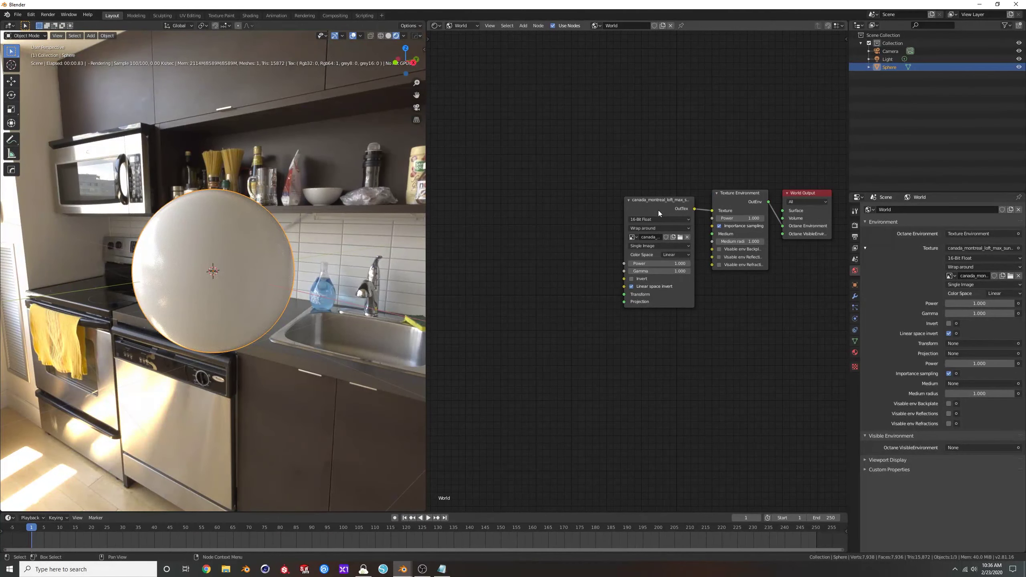
key("shift+a")
left_click(490, 199)
type("rot")
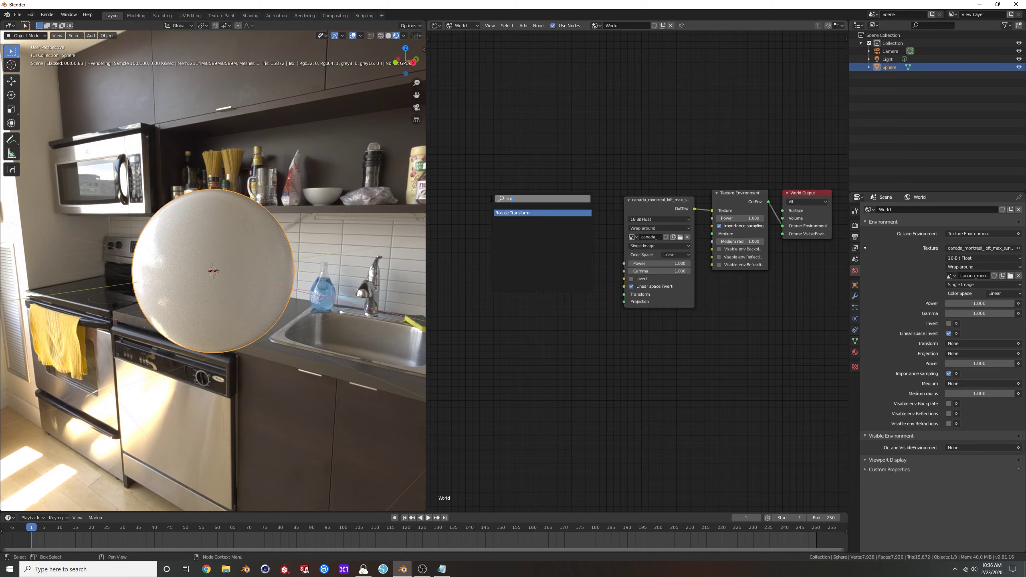
key("Return")
left_click(568, 259)
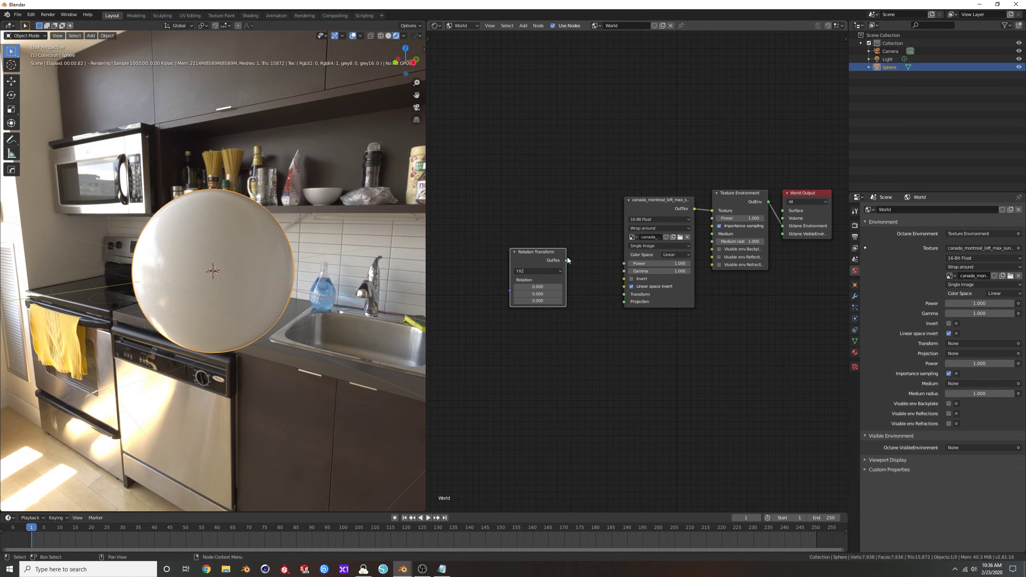
left_click_drag(565, 260, 624, 294)
Step: Try a small change to the Rotation Transform node's values, then reset them to 0
mouse_move(537, 287)
left_mouse_down()
mouse_move(549, 286)
mouse_move(551, 300)
mouse_move(606, 301)
mouse_move(537, 300)
left_mouse_up()
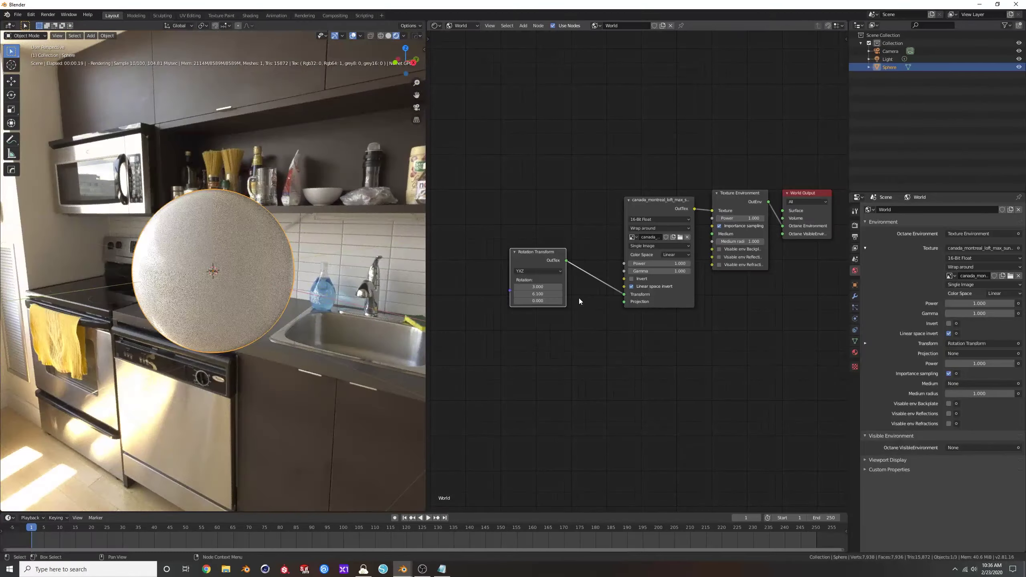
type("0")
key("Tab")
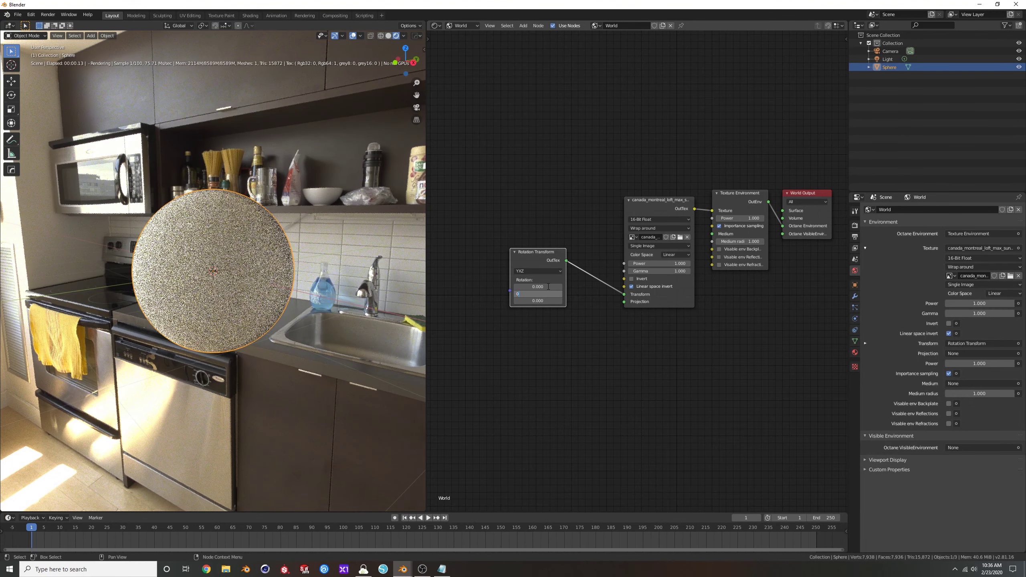
type("0")
key("Return")
Step: Set all three rotation values of the Rotation Transform node to 180
left_click_drag(548, 287, 552, 286)
left_click(560, 287)
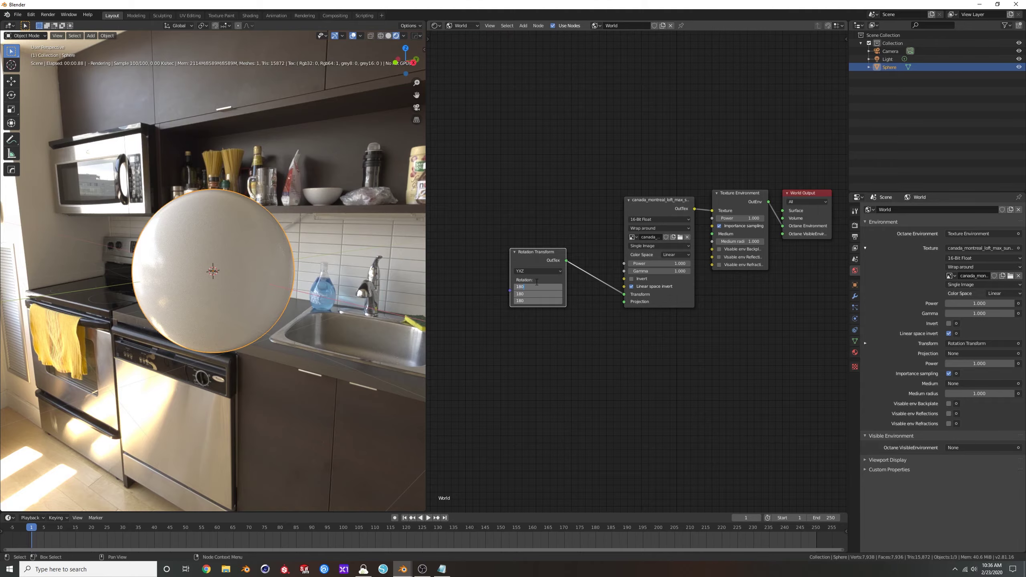
key("Return")
scroll(257, 290, "down", 4)
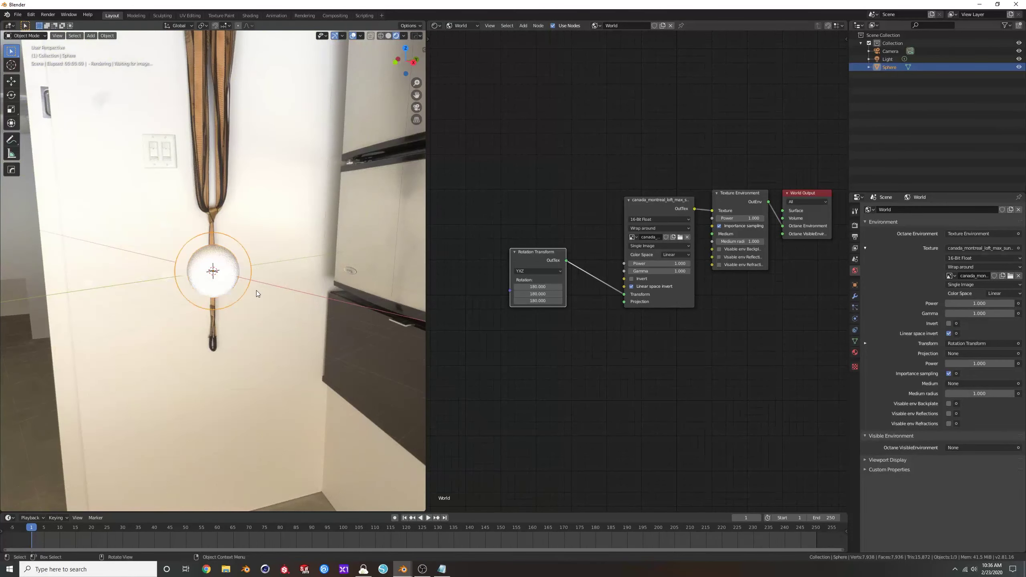
middle_click_drag(256, 290, 545, 311)
Step: Try 0 for the second rotation value of the Rotation Transform node, then set it back to 180
type("0")
key("Return")
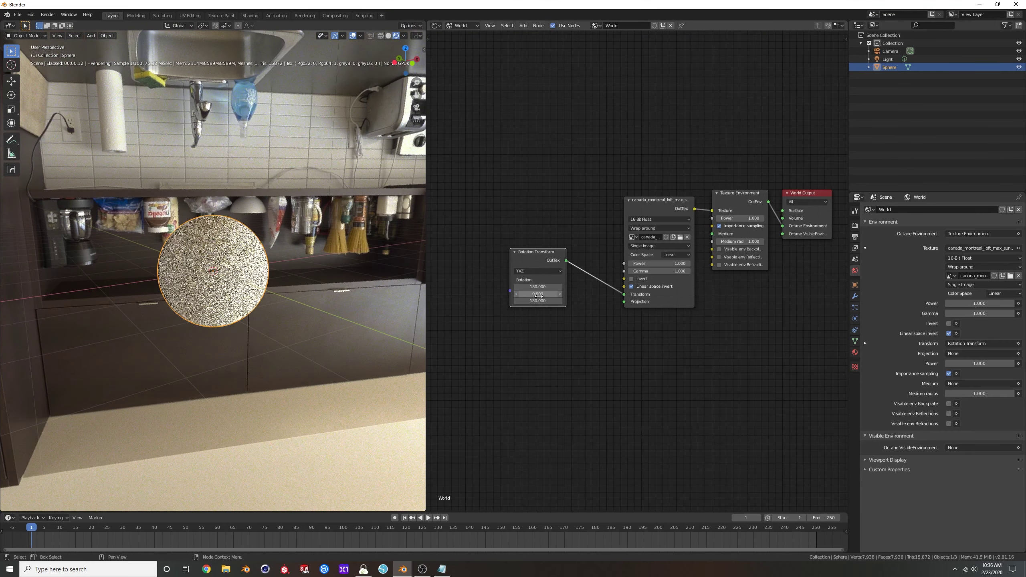
double_click(535, 300)
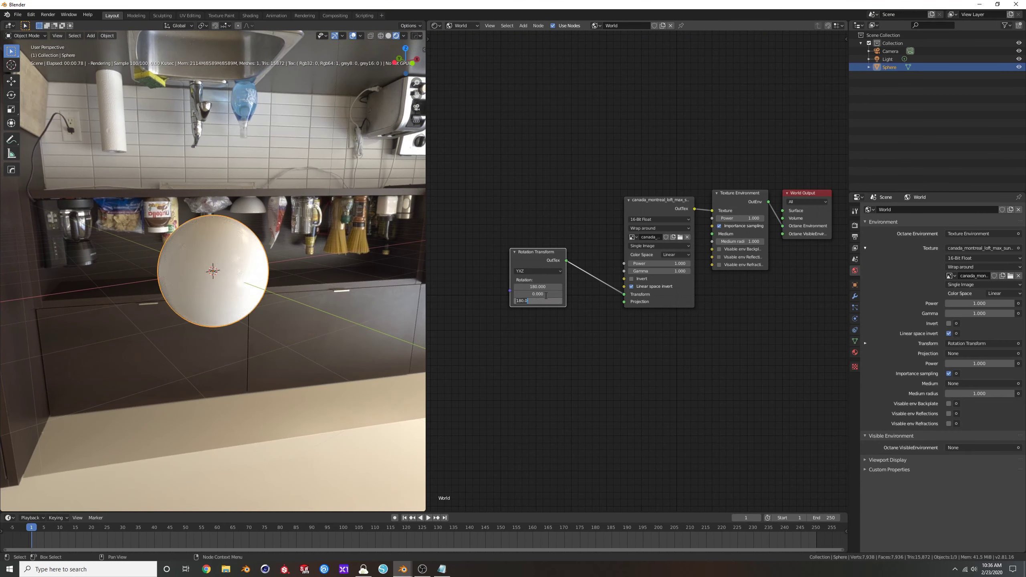
double_click(542, 294)
type("180")
key("Return")
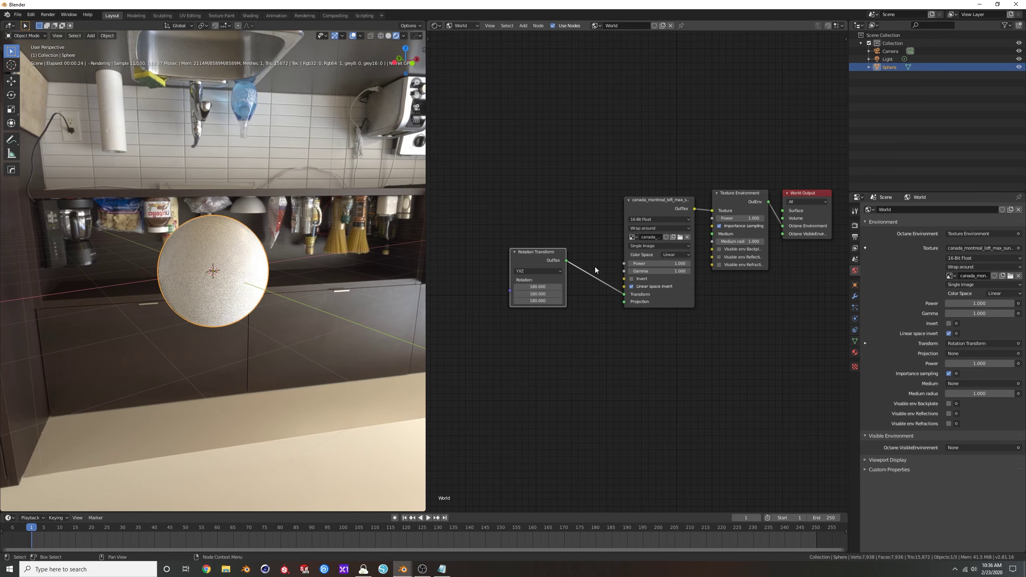
Step: Set the first and third rotation values of the Rotation Transform node to 0
double_click(543, 286)
type("0")
key("Return")
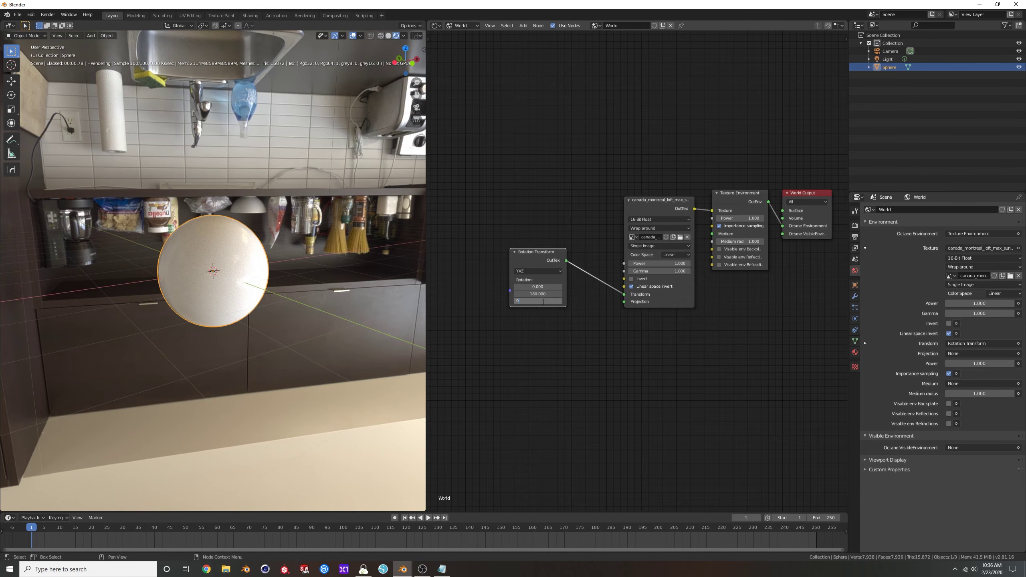
key("Return")
middle_click_drag(295, 259, 396, 256)
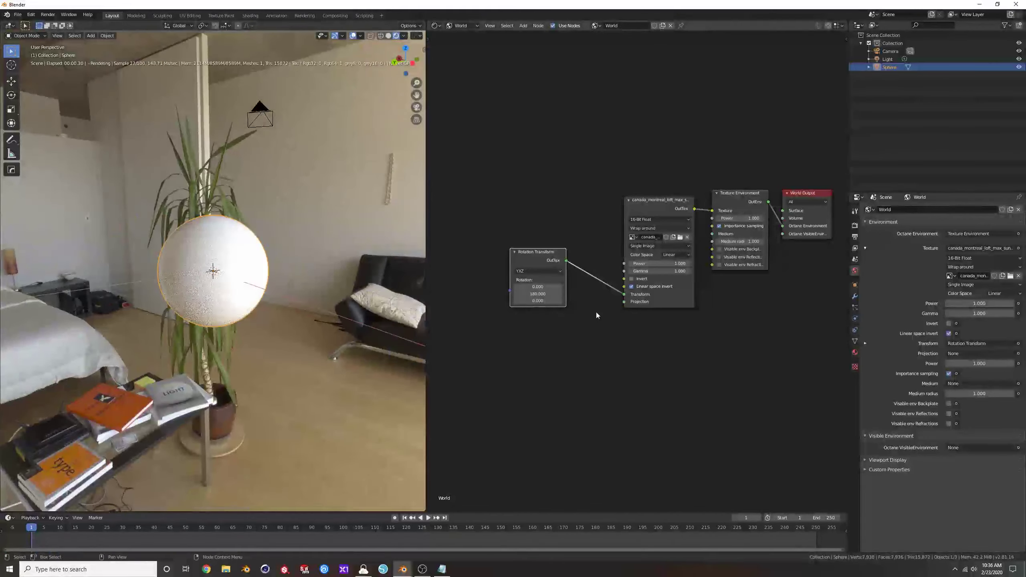
Step: Try adjusting the first rotation value, then delete the Rotation Transform node
mouse_move(538, 294)
left_mouse_down()
mouse_move(586, 301)
mouse_move(553, 301)
mouse_move(550, 287)
left_mouse_up()
right_click(538, 301)
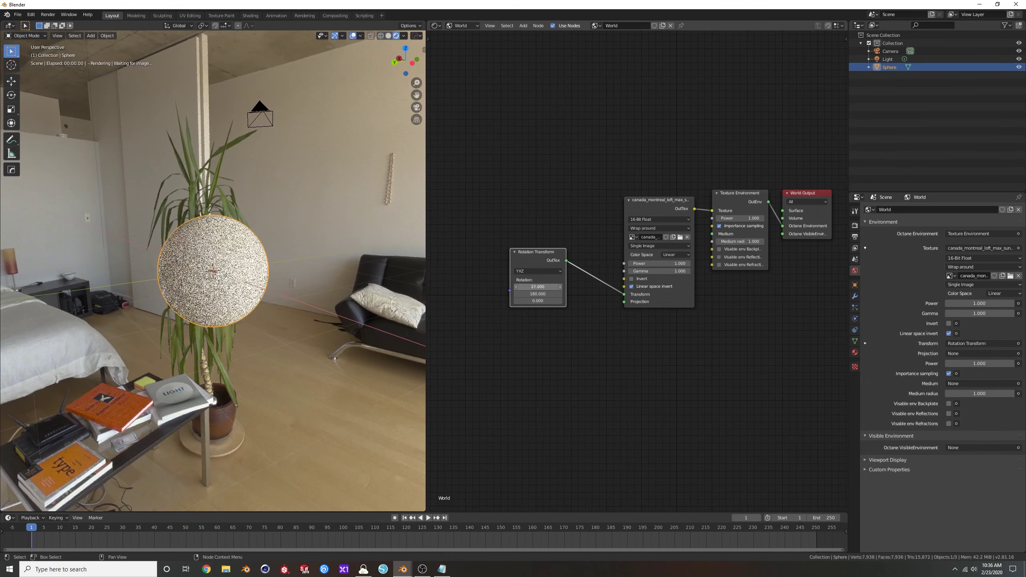
key("x")
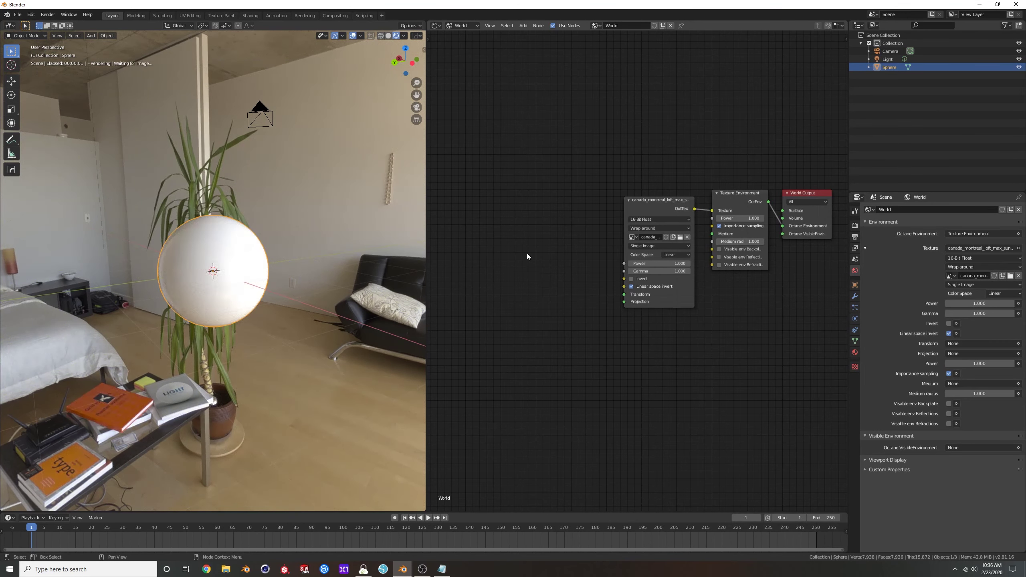
Step: Add a Full Transform node beside the environment's image texture and connect it to the texture's Transform input
key("shift+a")
left_click(526, 253)
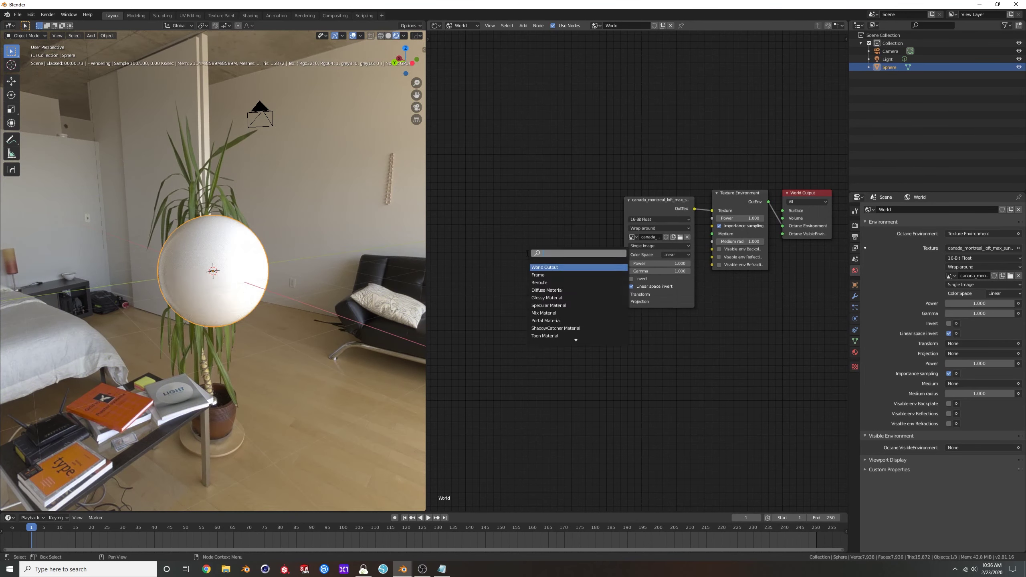
type("fr")
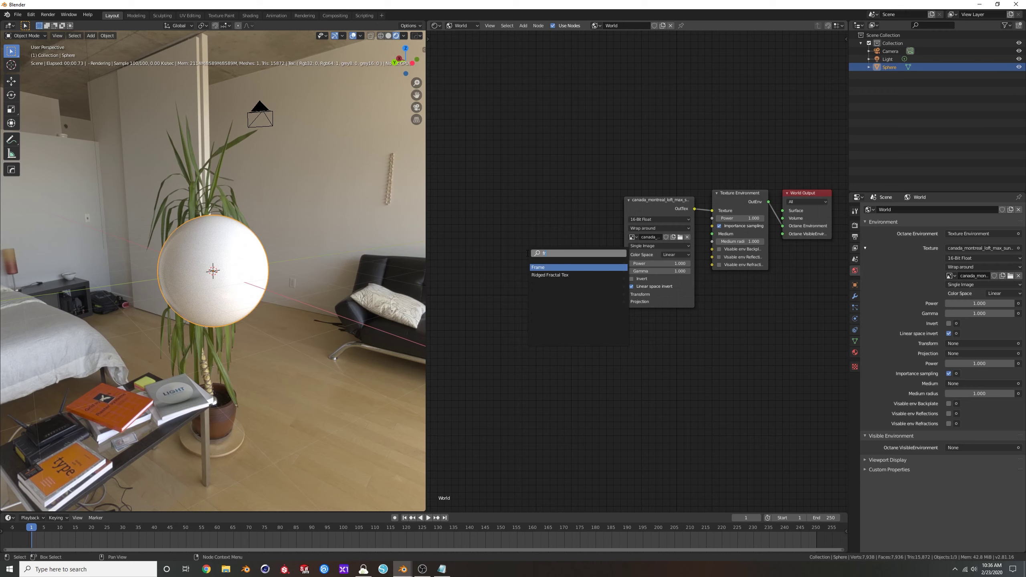
key("BackSpace")
type("ull")
key("Return")
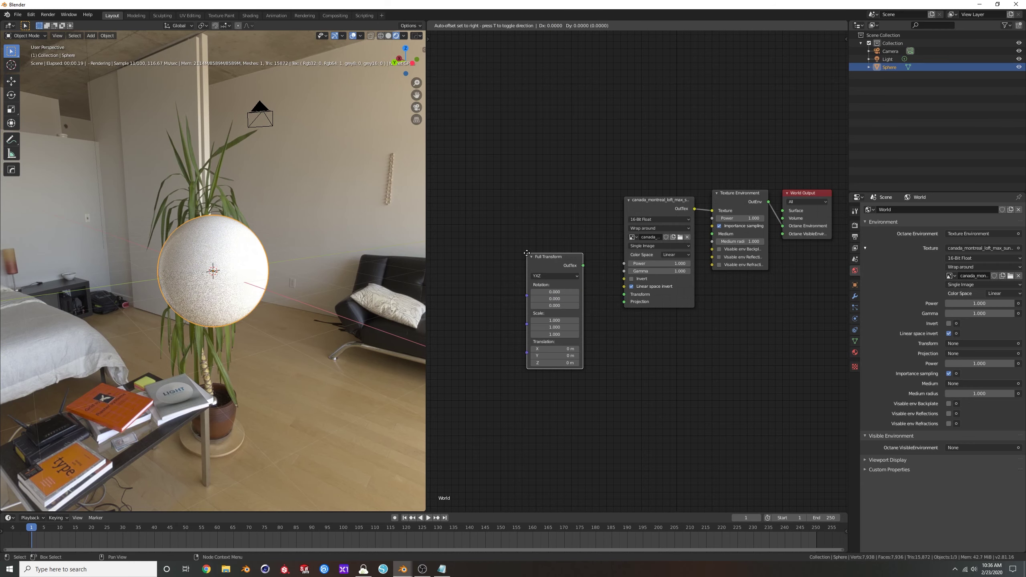
left_click_drag(540, 289, 624, 294)
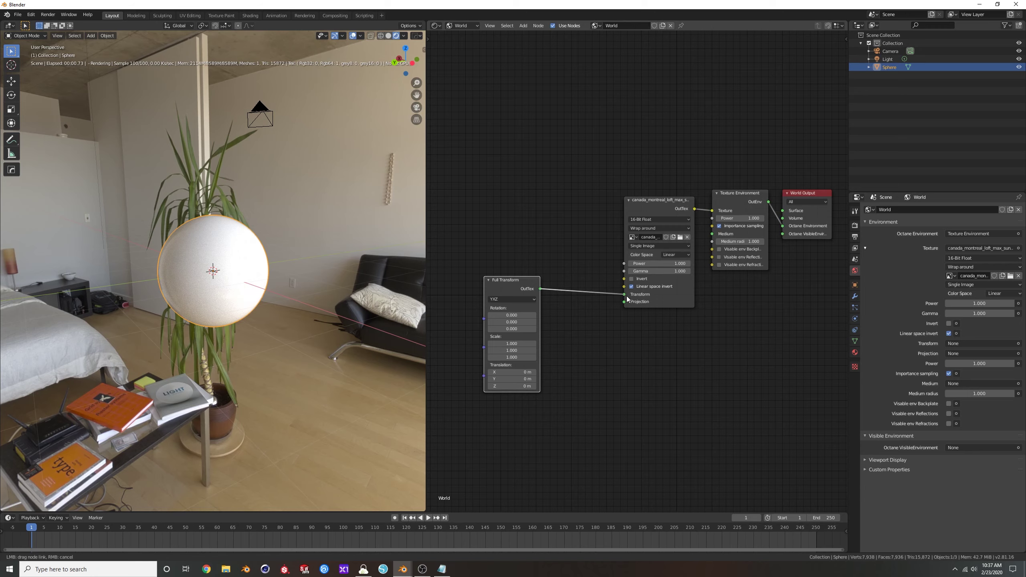
left_click_drag(512, 392, 534, 369)
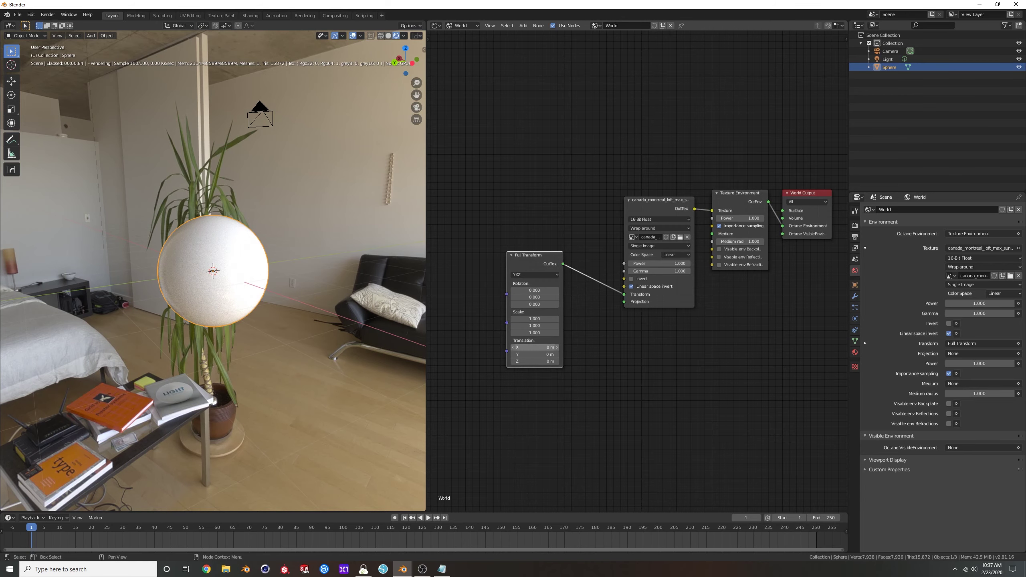
Step: Set the Full Transform node's X translation to about 0.49 m, and undo the trial change to its rotation values
left_click_drag(535, 347, 585, 347)
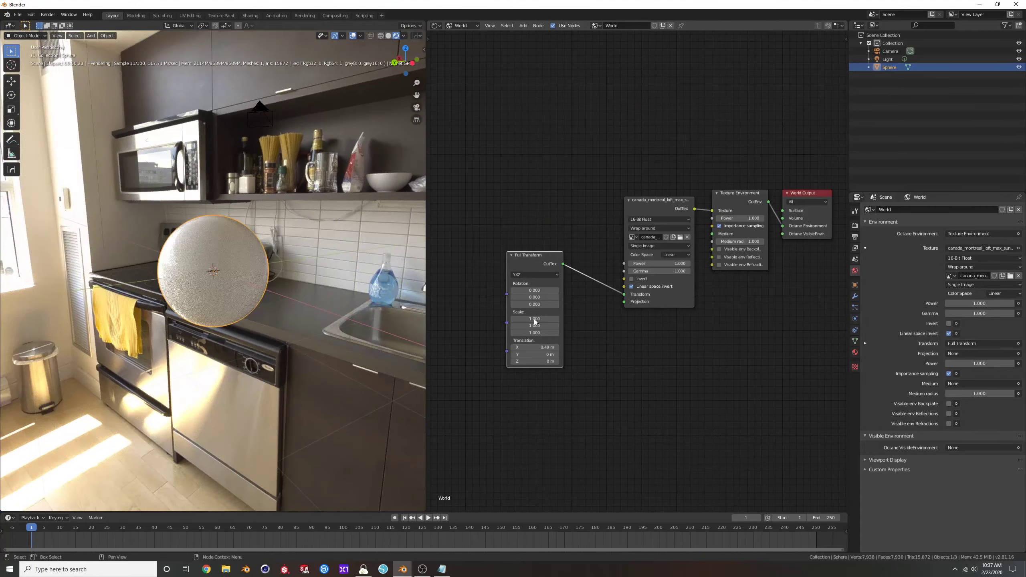
left_click_drag(534, 305, 577, 291)
key("ctrl+z")
key("ctrl+z")
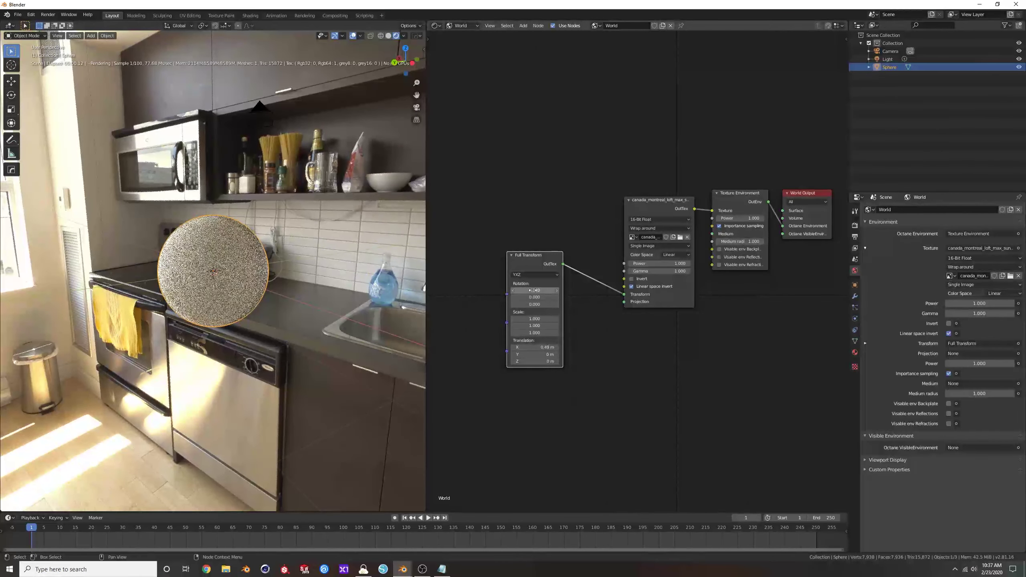
Step: Try a different X translation on the Full Transform node, undo it, and set the X translation to 0 m
middle_click_drag(258, 280, 248, 279)
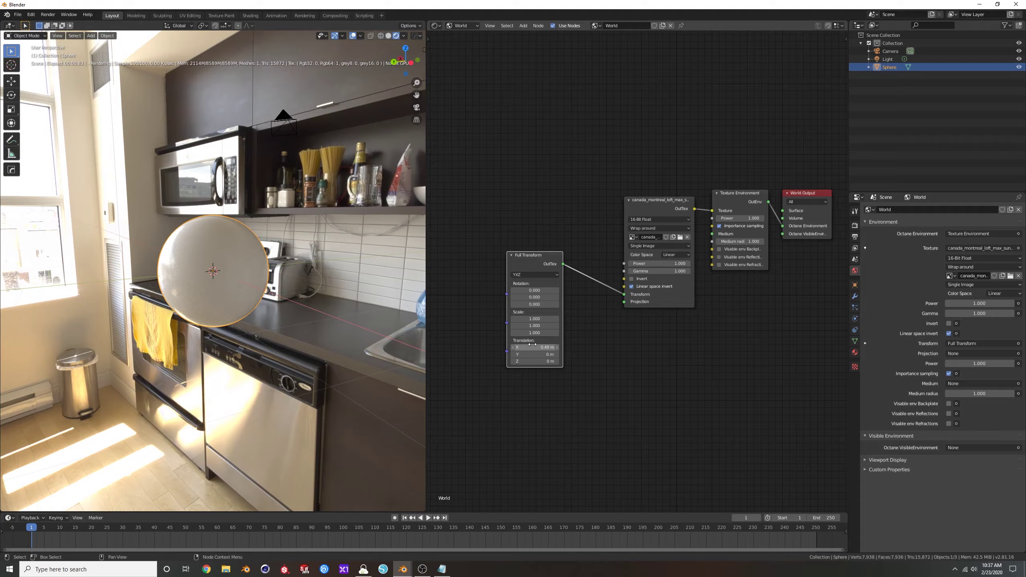
left_click_drag(534, 347, 563, 347)
key("ctrl+z")
left_click(543, 348)
key("Return")
middle_click_drag(412, 210, 210, 206)
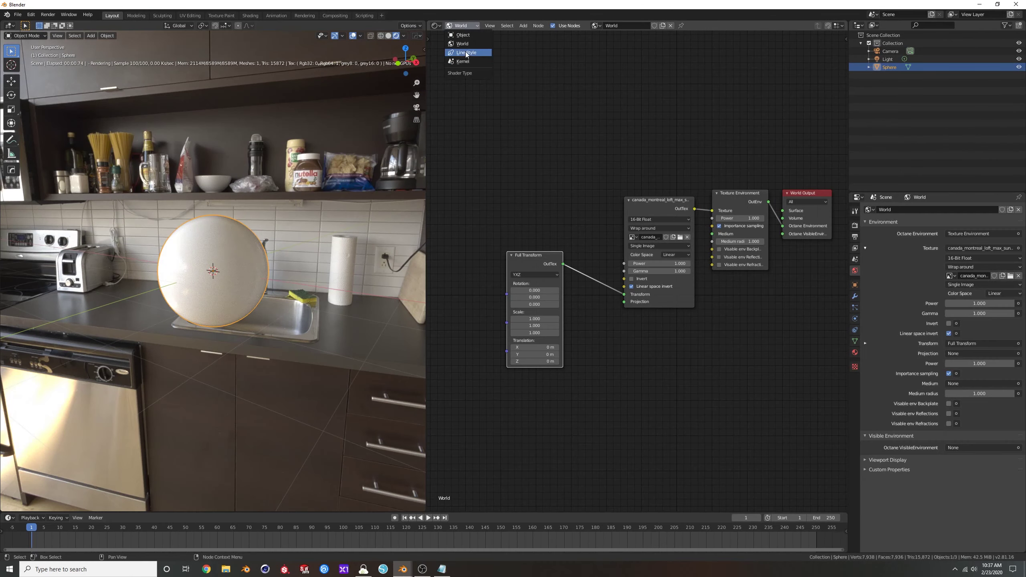
Step: Switch to the sphere's object shader, add the image2018-6-8_11-8-24.png texture, and connect it to the Glossy Material's Diffuse input
left_click(464, 36)
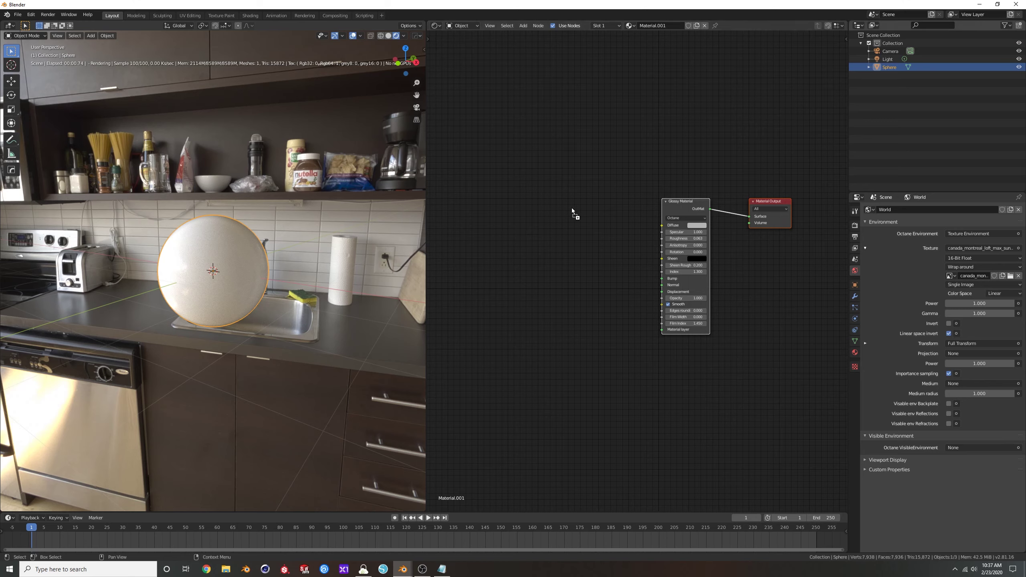
left_click_drag(572, 208, 542, 209)
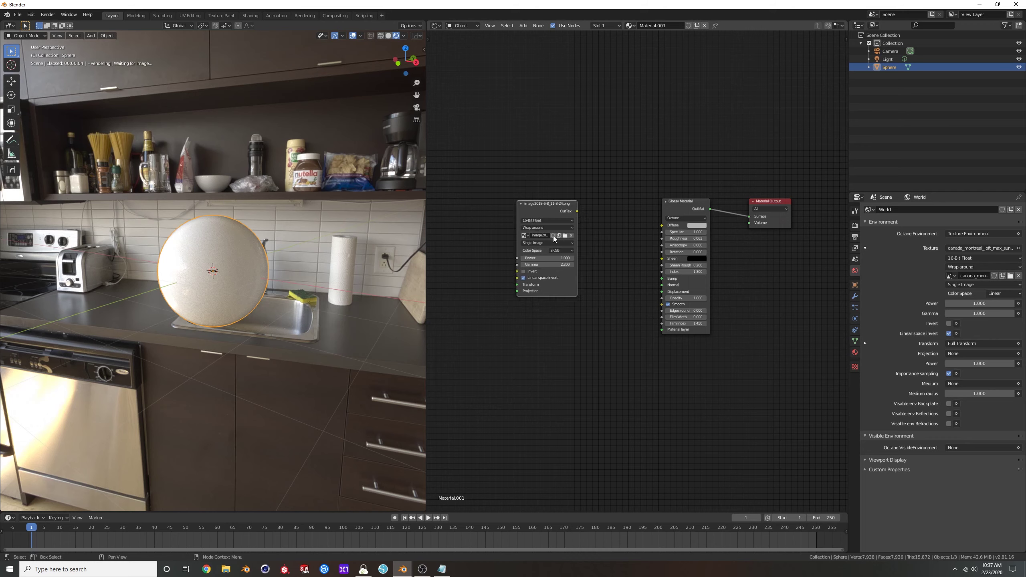
left_click(524, 236)
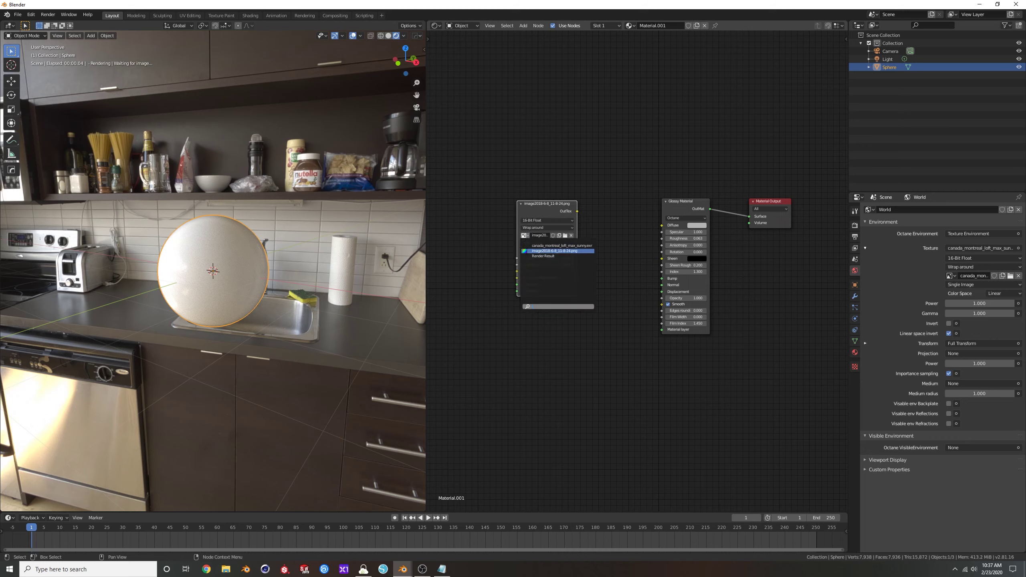
left_click(556, 209)
left_click_drag(555, 210, 661, 225)
middle_click_drag(255, 246, 277, 220)
Step: Add a Box Projection node beside the image texture and connect it to the texture's Projection input
scroll(480, 240, "down", 3)
middle_click_drag(481, 245, 564, 255)
key("shift+a")
left_click(565, 255)
type("proj")
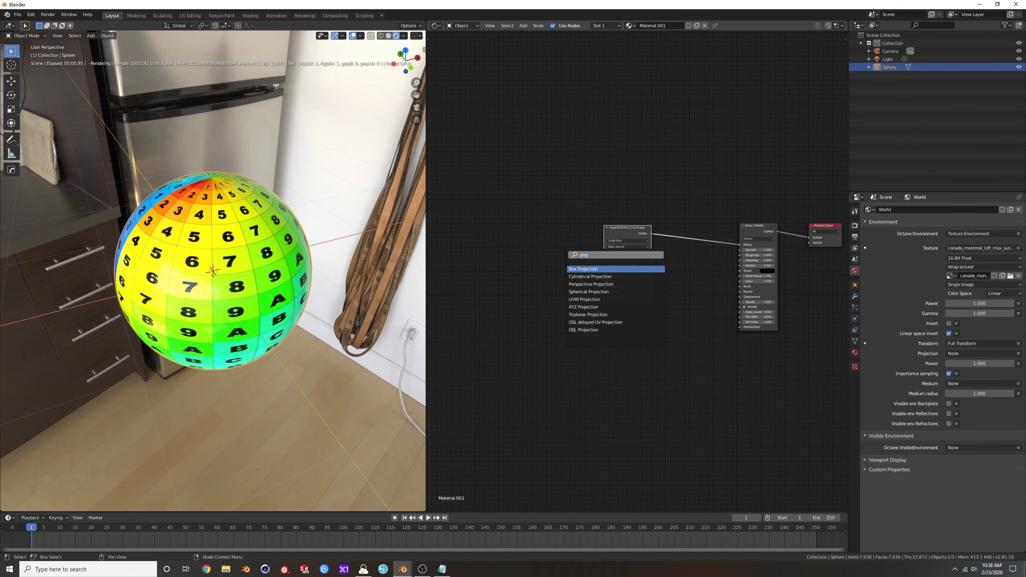
key("Return")
left_click(543, 299)
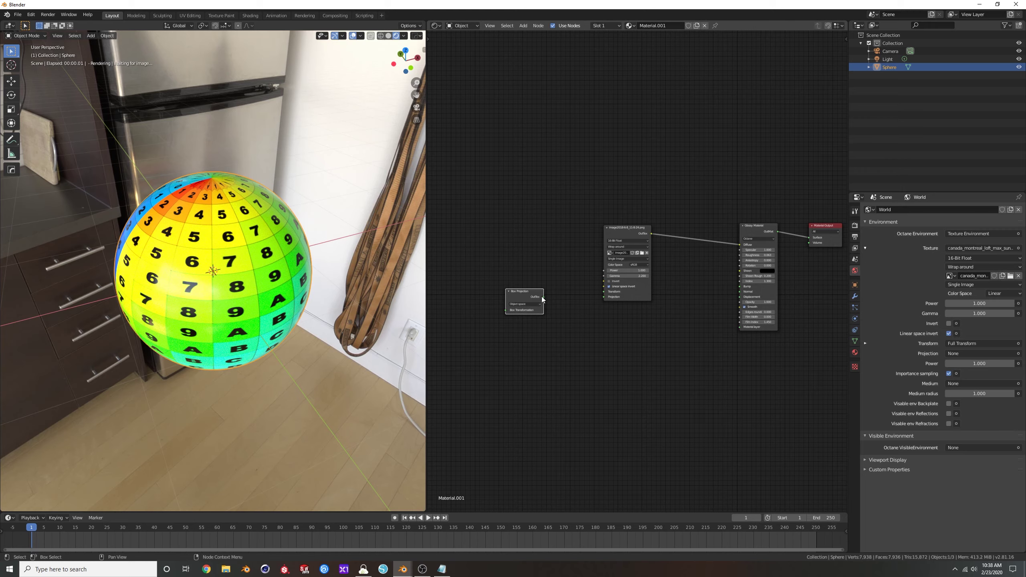
left_click_drag(542, 296, 603, 298)
middle_click_drag(286, 227, 303, 214)
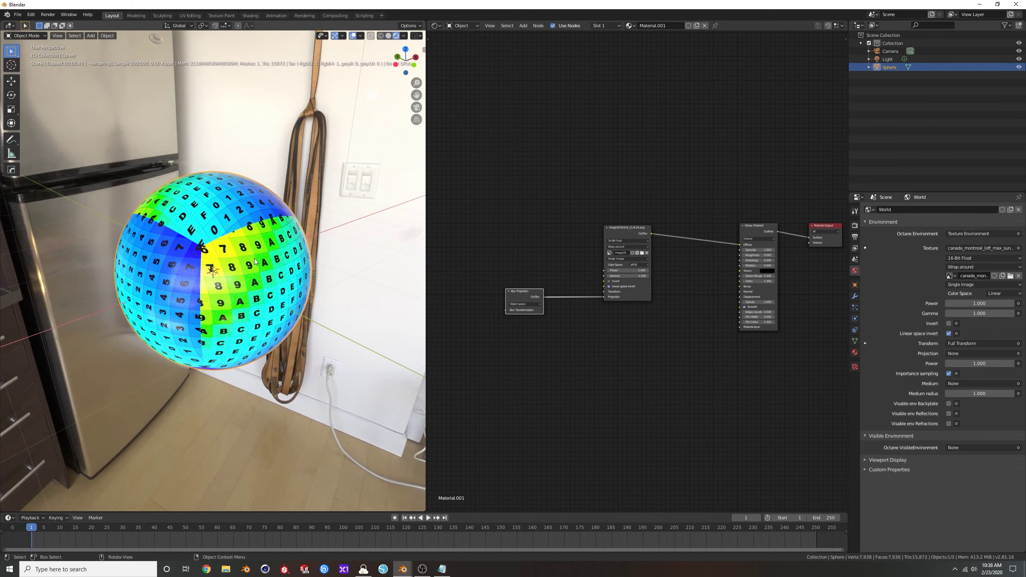
middle_click_drag(236, 229, 240, 229)
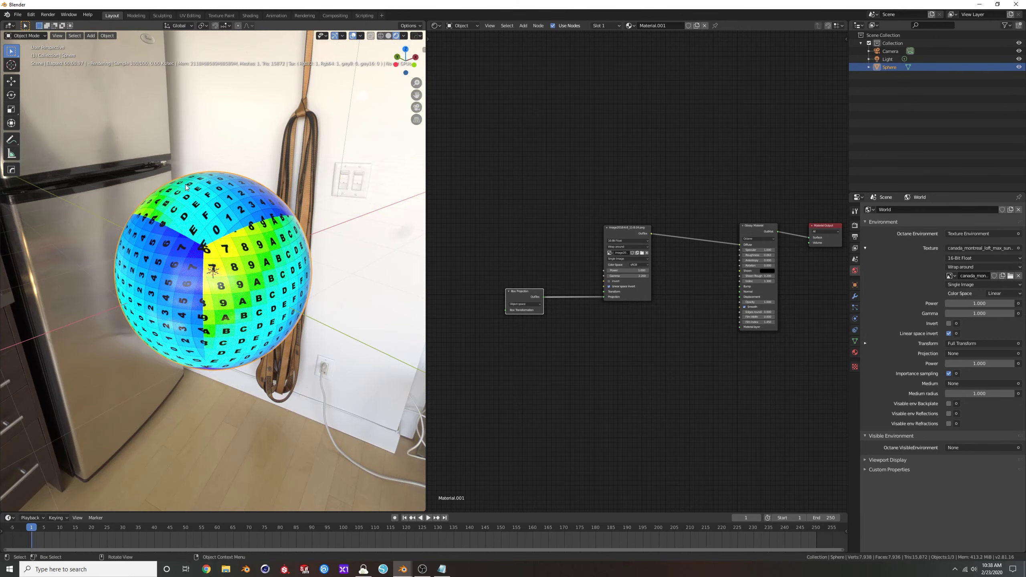
middle_click_drag(326, 317, 390, 295)
Step: Add a Triplanar Tex node between the image texture and the Glossy Material, and disconnect the image from the Diffuse input
middle_click_drag(499, 323, 524, 308)
key("shift+a")
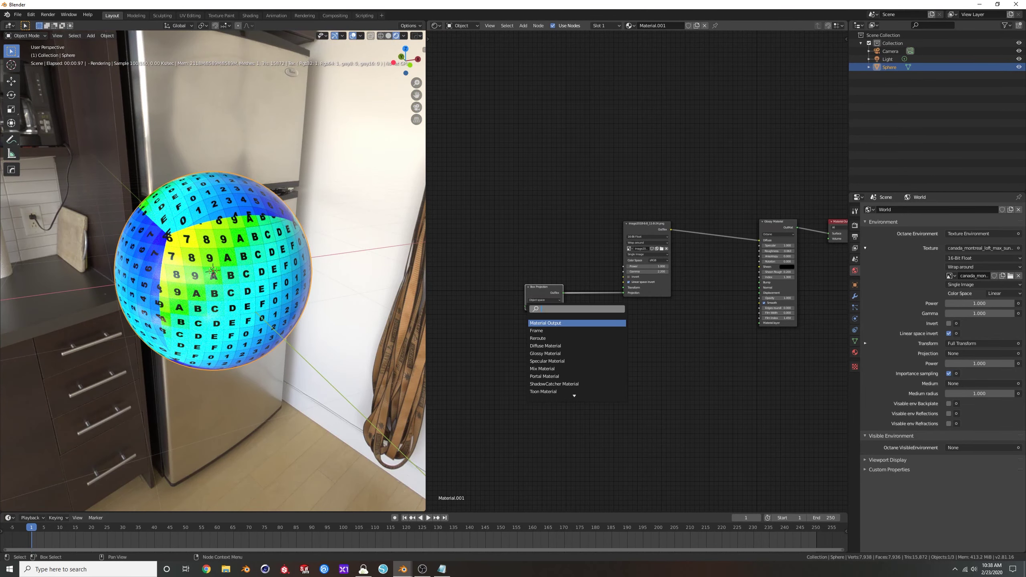
type("tri")
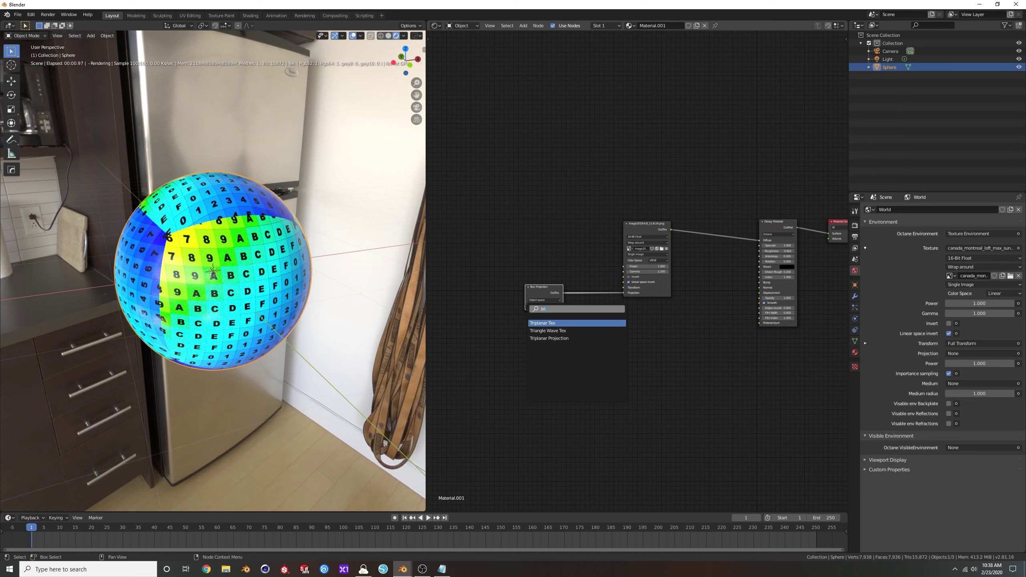
key("Return")
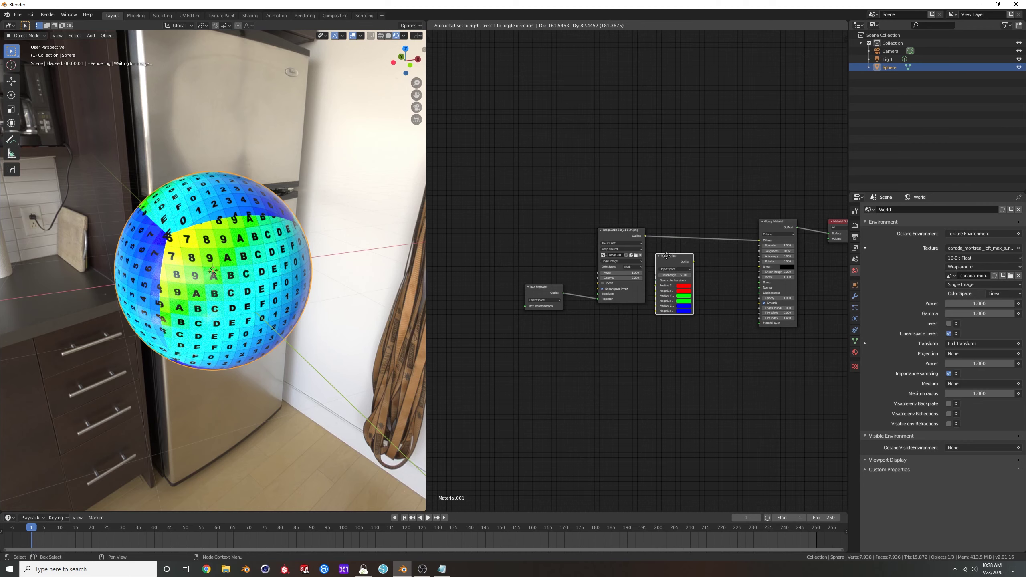
left_click(598, 207)
left_click_drag(760, 241, 749, 238)
scroll(572, 296, "up", 1)
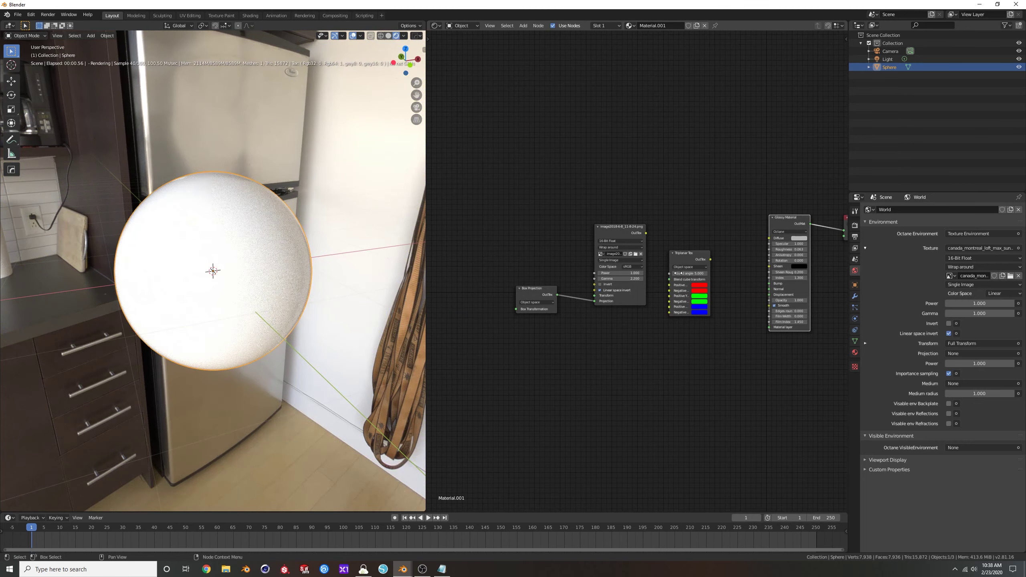
Step: Make room for the Triplanar Tex node and connect the image texture's output to all six of its positive and negative axis inputs
middle_click_drag(573, 296, 579, 275)
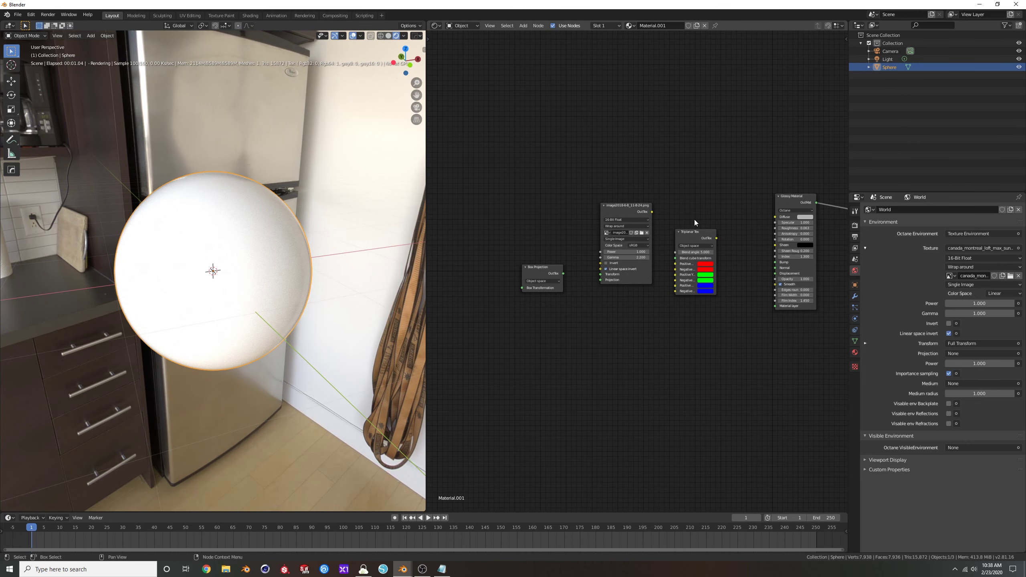
left_click_drag(691, 233, 767, 232)
scroll(666, 230, "up", 1)
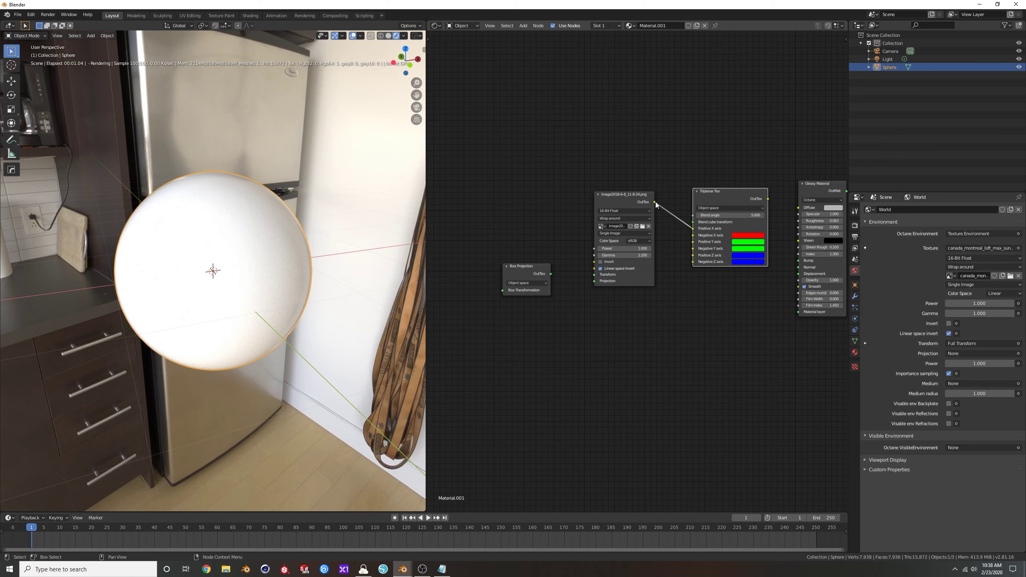
left_click_drag(655, 203, 683, 240)
left_click_drag(655, 204, 693, 255)
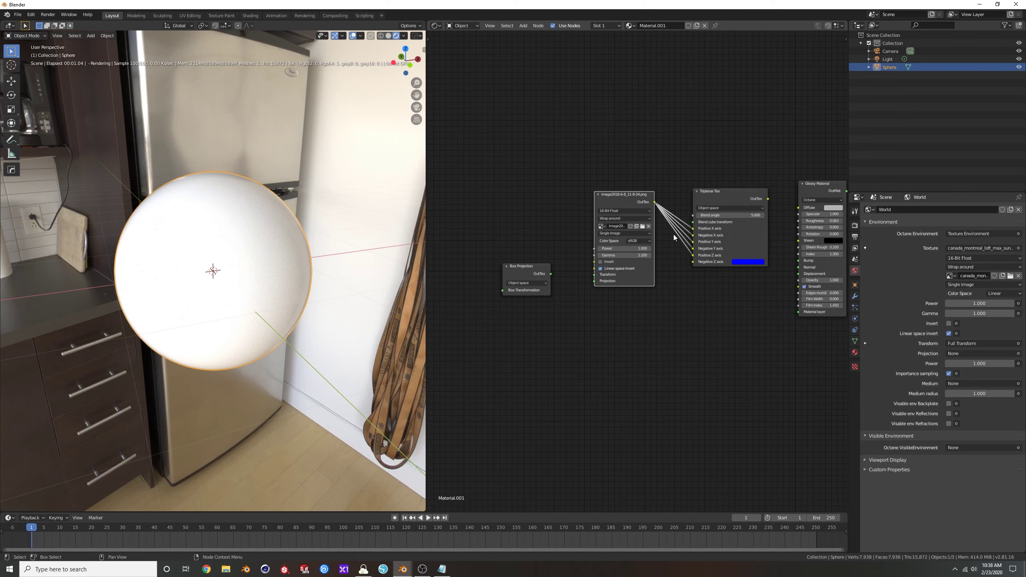
left_click_drag(655, 204, 693, 261)
Step: Connect the Triplanar Tex node to the Glossy Material's Diffuse input and the Box Projection node to the image texture's Projection input
key("Home")
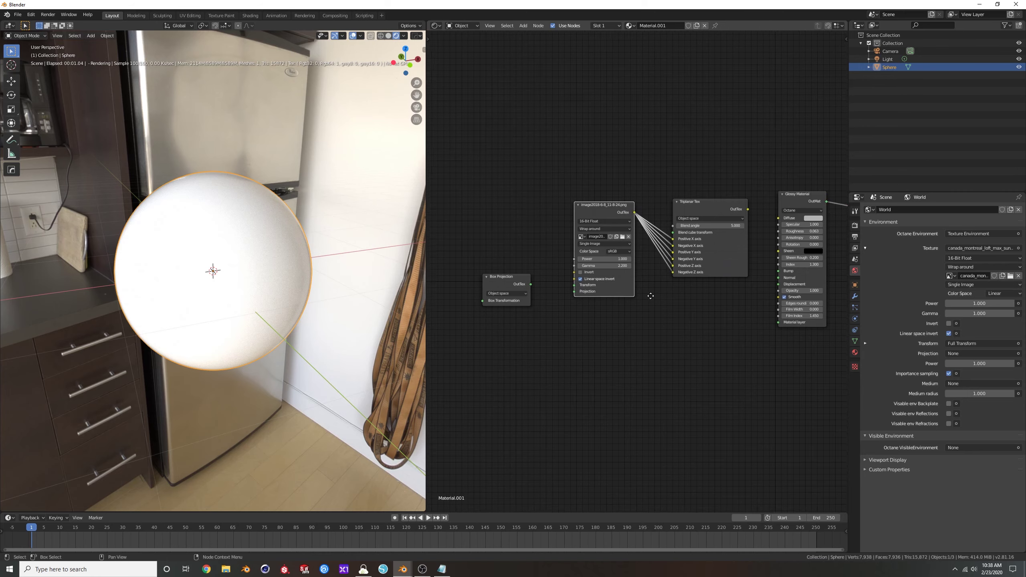
left_click_drag(728, 221, 758, 230)
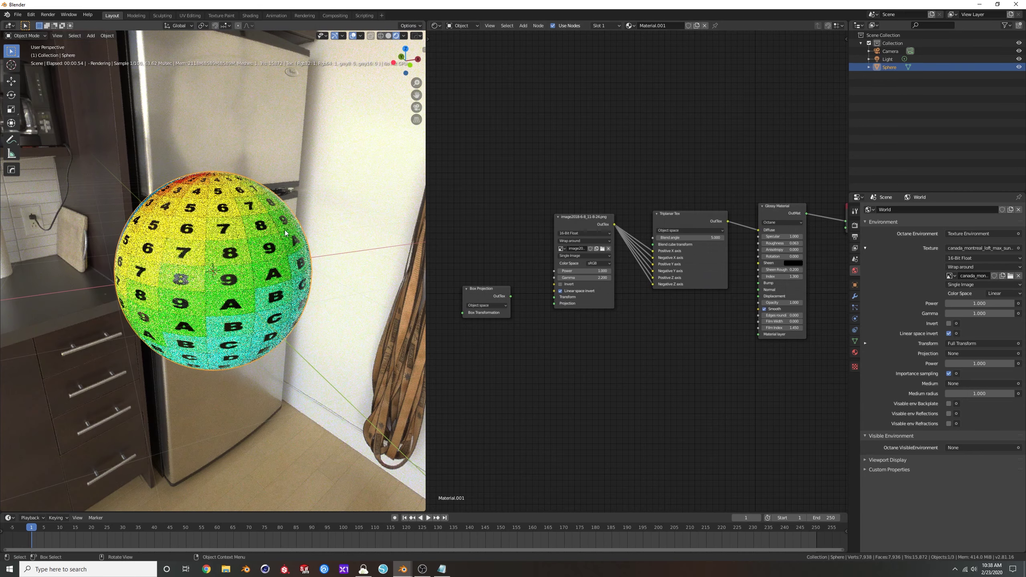
mouse_move(244, 234)
middle_mouse_down()
mouse_move(255, 245)
mouse_move(227, 234)
middle_mouse_up()
left_click_drag(511, 296, 553, 304)
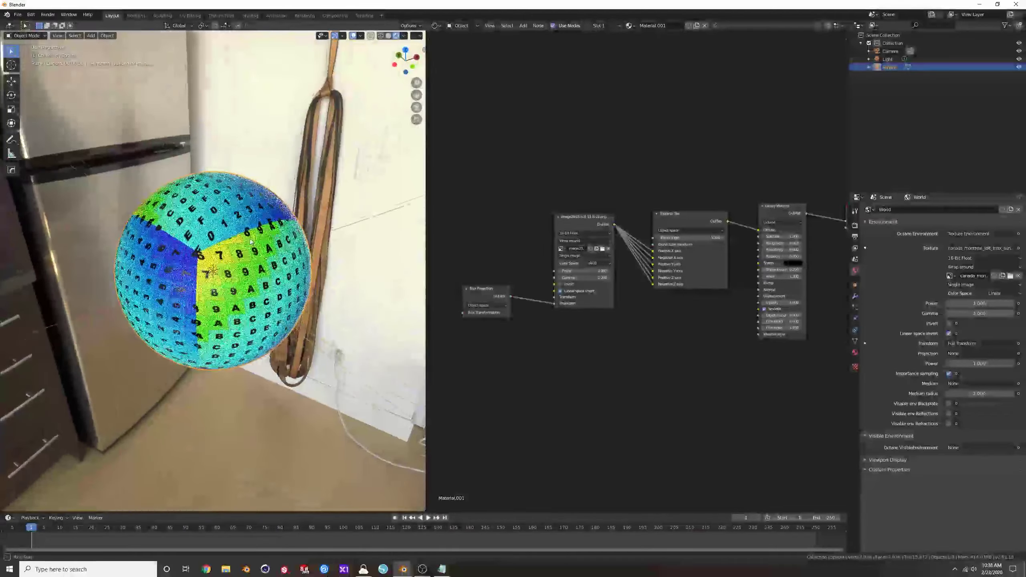
middle_click_drag(250, 242, 255, 236)
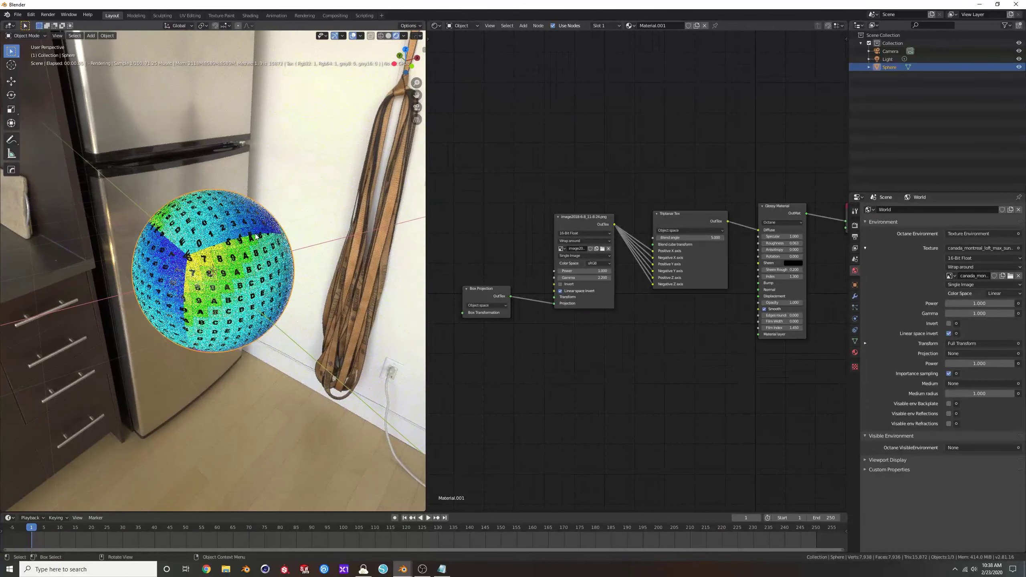
Step: Replace the Box Projection node with a Triplanar Projection node connected to the image texture's Projection input
key("shift+a")
left_click(489, 250)
type("tri")
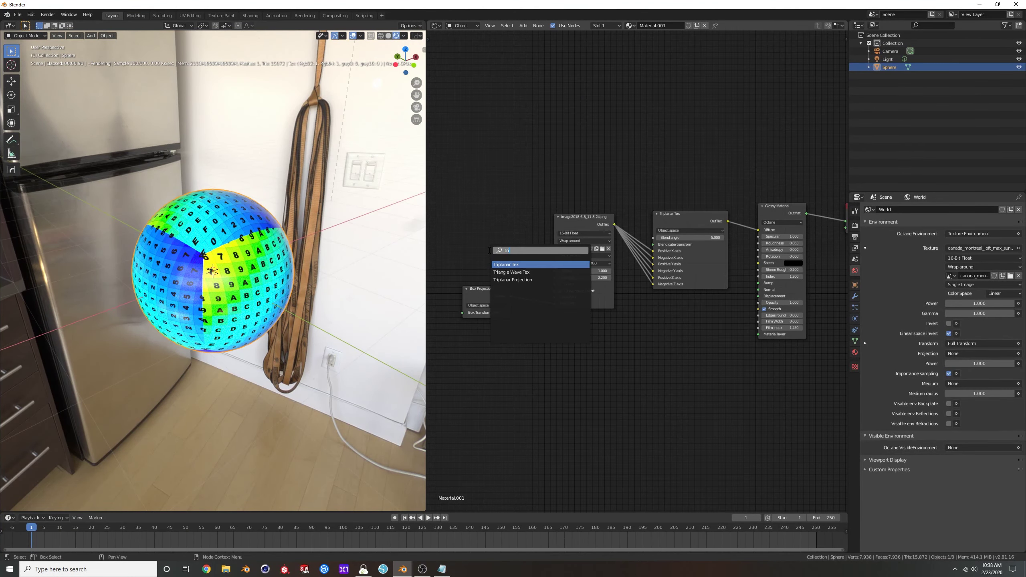
key("Down")
key("Down")
key("Return")
left_click(468, 260)
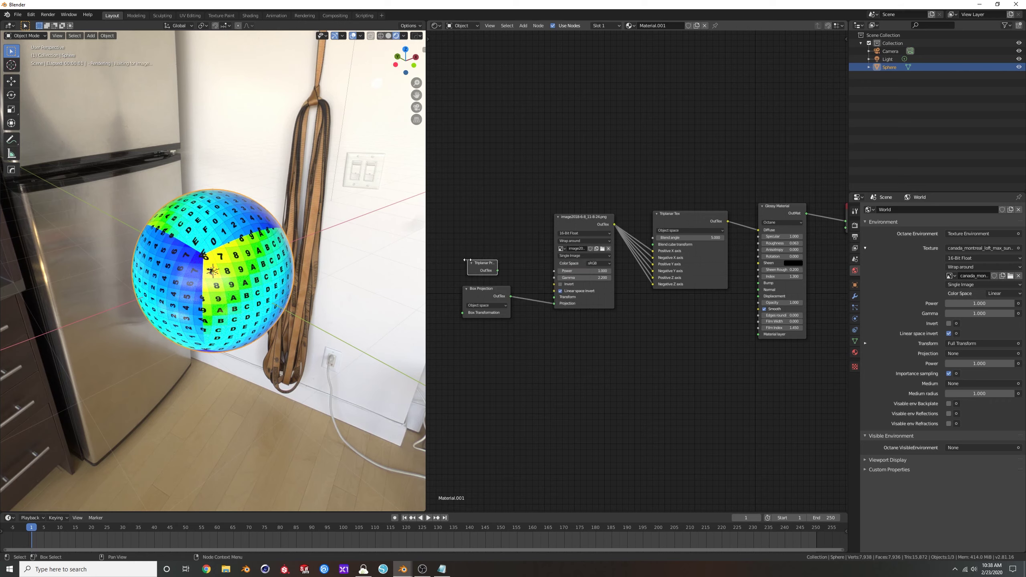
left_click_drag(483, 287, 478, 328)
left_click_drag(498, 271, 553, 303)
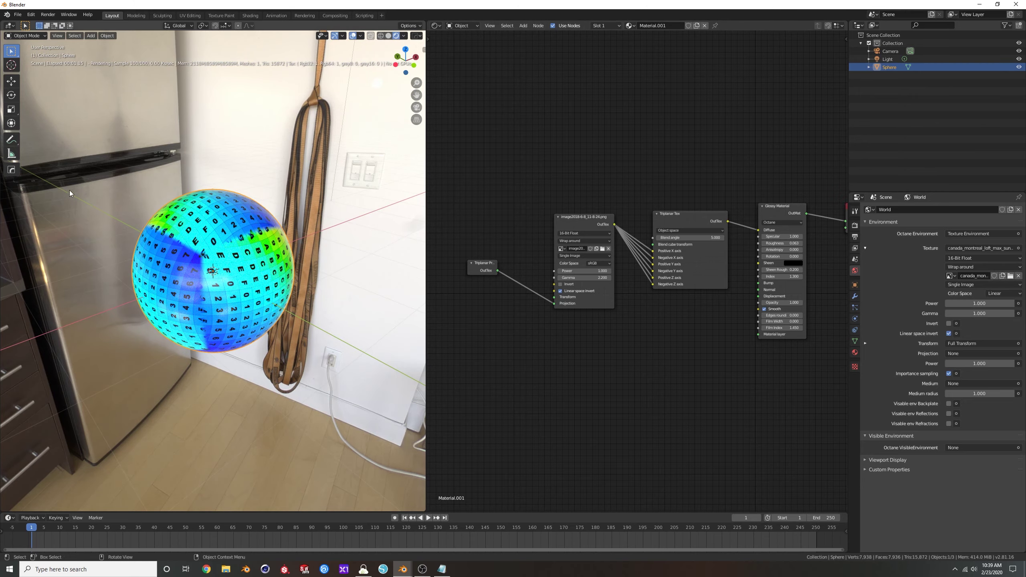
mouse_move(268, 231)
middle_mouse_down()
mouse_move(244, 240)
mouse_move(261, 236)
middle_mouse_up()
Step: Set the Triplanar Tex node's blend angle to about 15.53 to soften the seams on the sphere
scroll(649, 248, "up", 2)
middle_click_drag(649, 247, 621, 258)
scroll(667, 254, "up", 1)
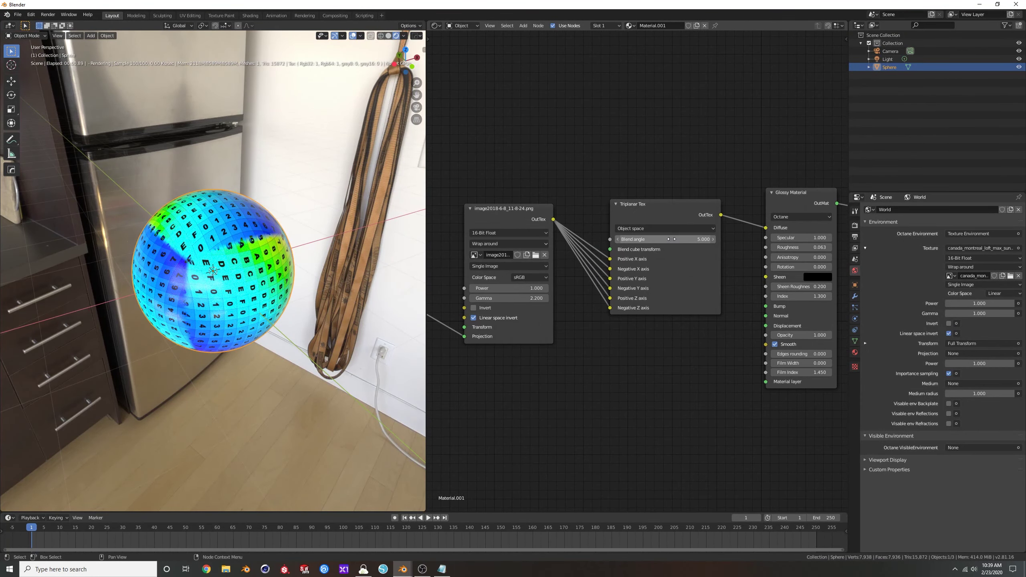
left_click_drag(664, 239, 713, 239)
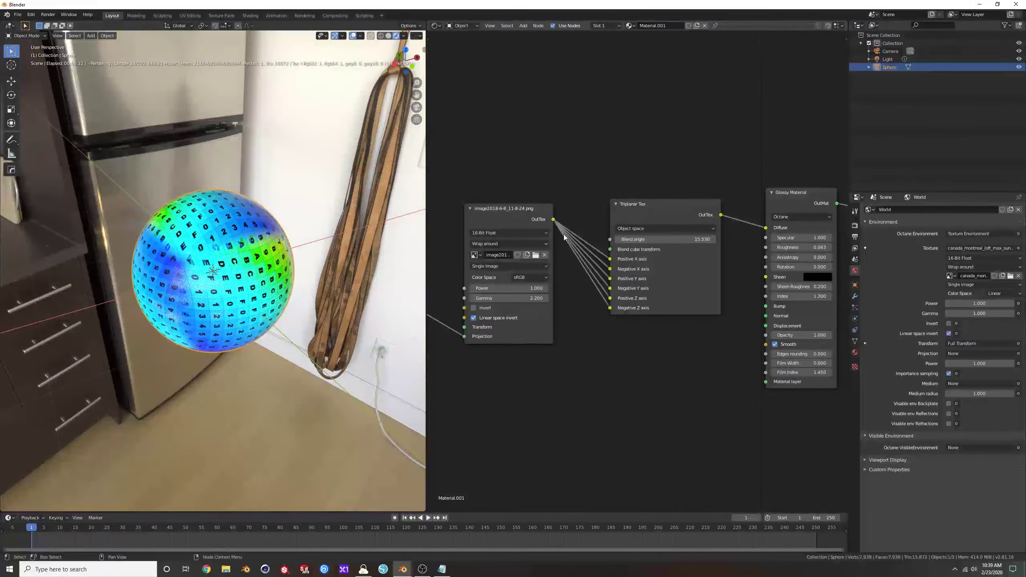
middle_click_drag(263, 270, 226, 256)
scroll(226, 257, "down", 2)
scroll(226, 257, "up", 3)
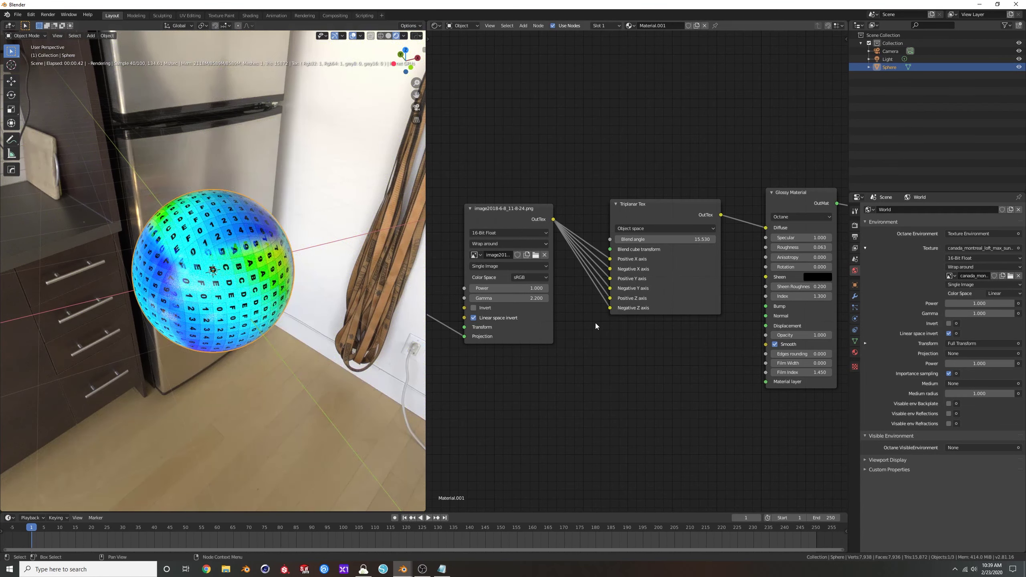
Step: Move the image texture node lower and load the WipingResidue VAR1 1K JPG from the Imperfections materials folder into it
scroll(593, 328, "down", 3)
middle_click_drag(587, 336, 656, 338)
scroll(669, 344, "down", 2)
left_click_drag(622, 233, 603, 296)
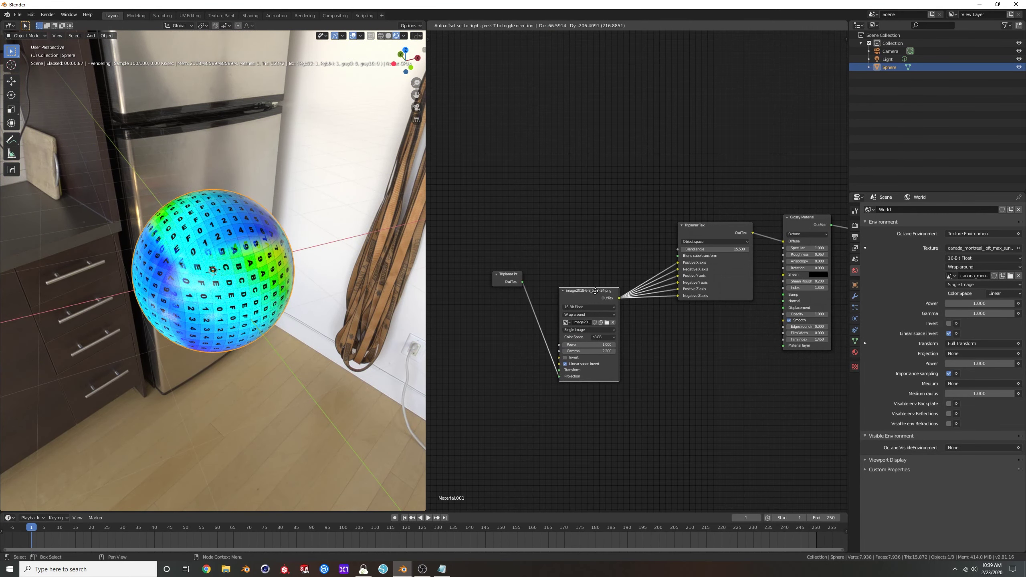
left_click(607, 322)
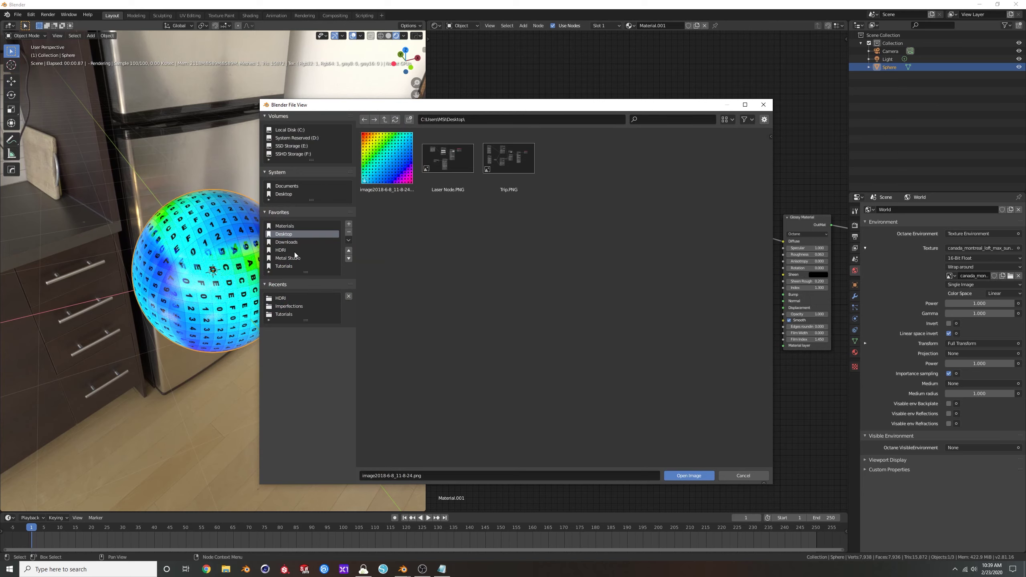
left_click(278, 226)
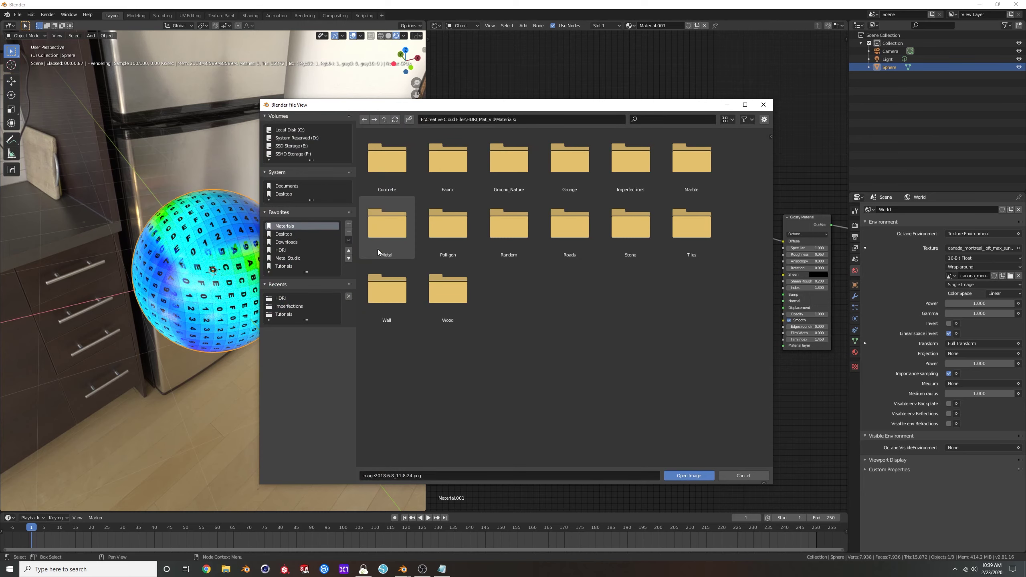
double_click(644, 167)
scroll(595, 293, "down", 10)
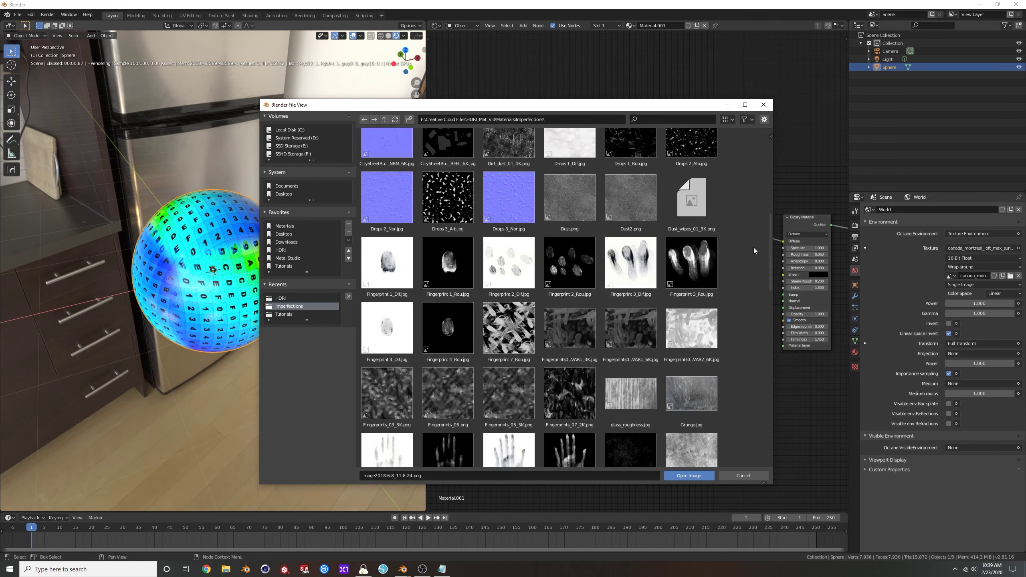
left_click_drag(770, 252, 771, 439)
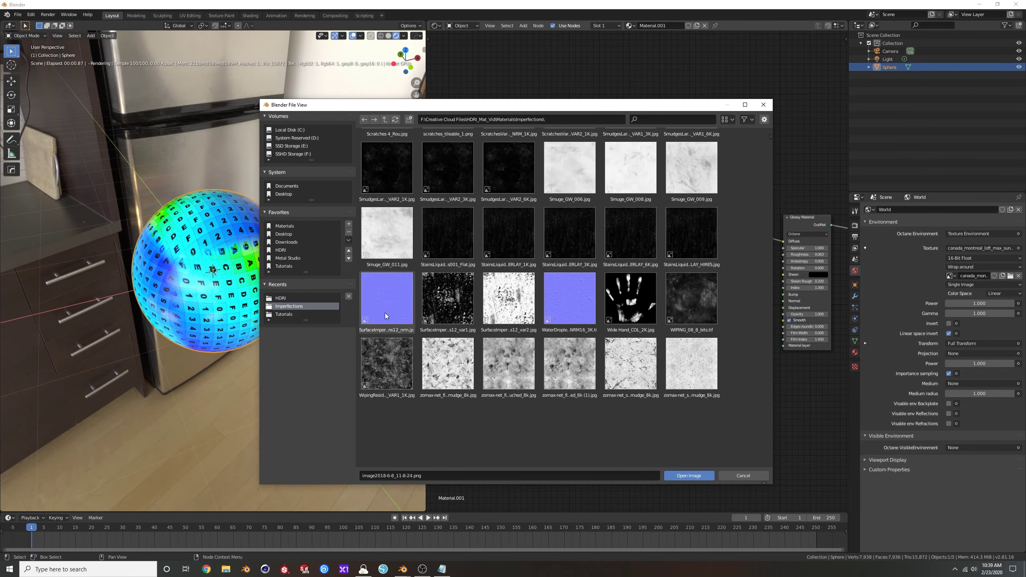
double_click(395, 349)
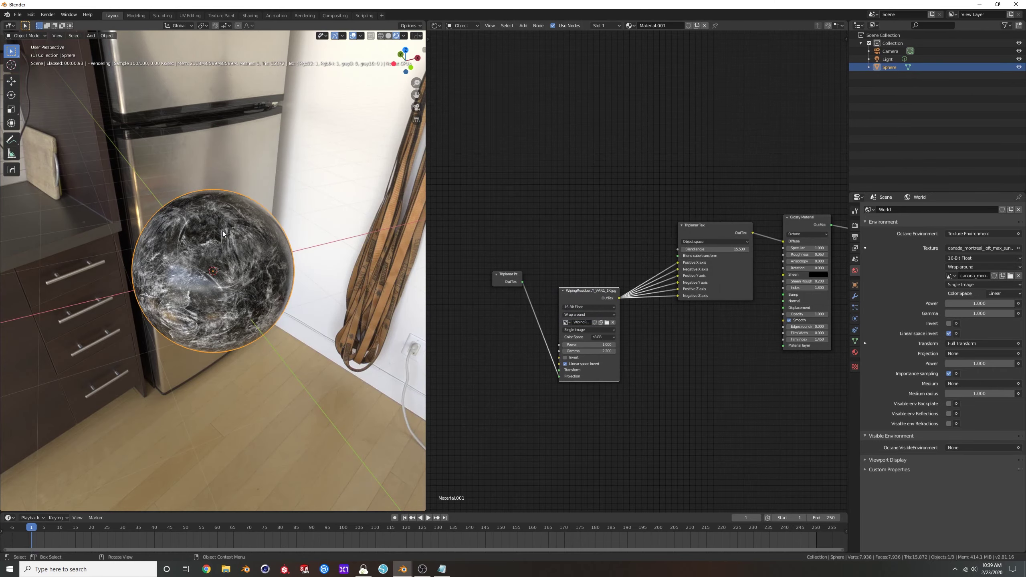
middle_click_drag(245, 233, 247, 267)
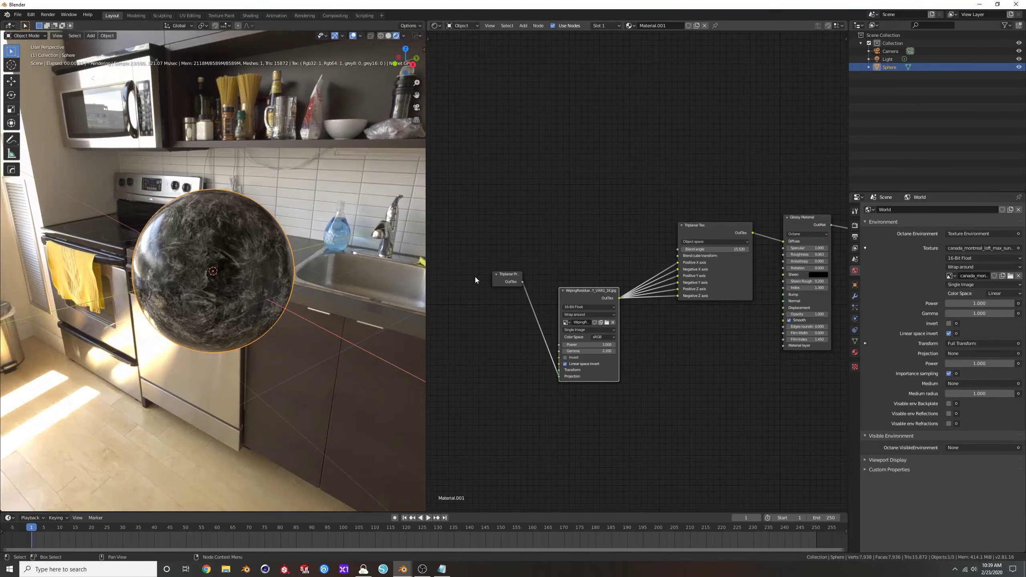
Step: Add a Box Projection node, connect it to the image texture's Projection input, and check the mapping around the sphere
key("shift+a")
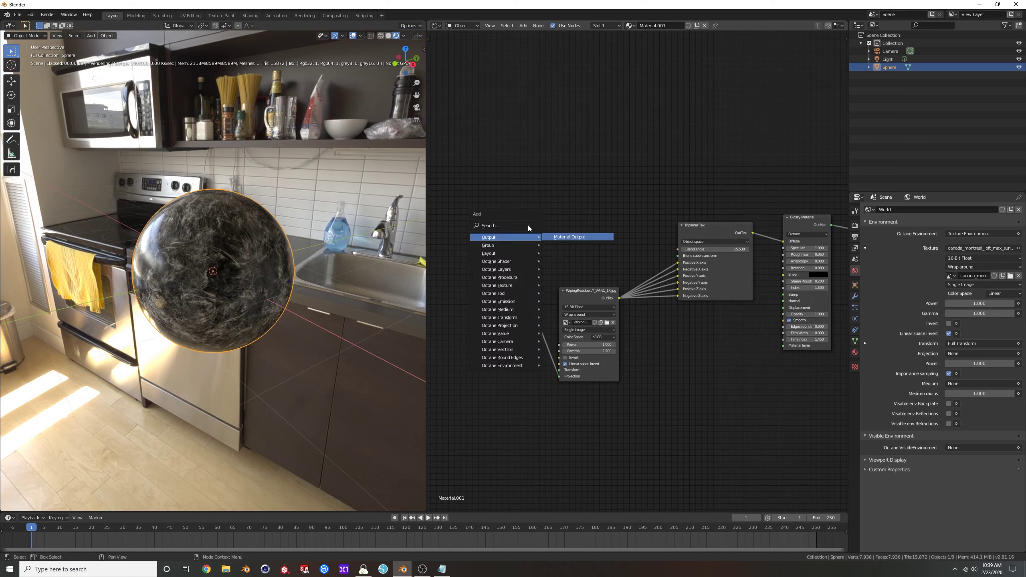
key("Escape")
key("shift+a")
left_click(527, 225)
type("bo")
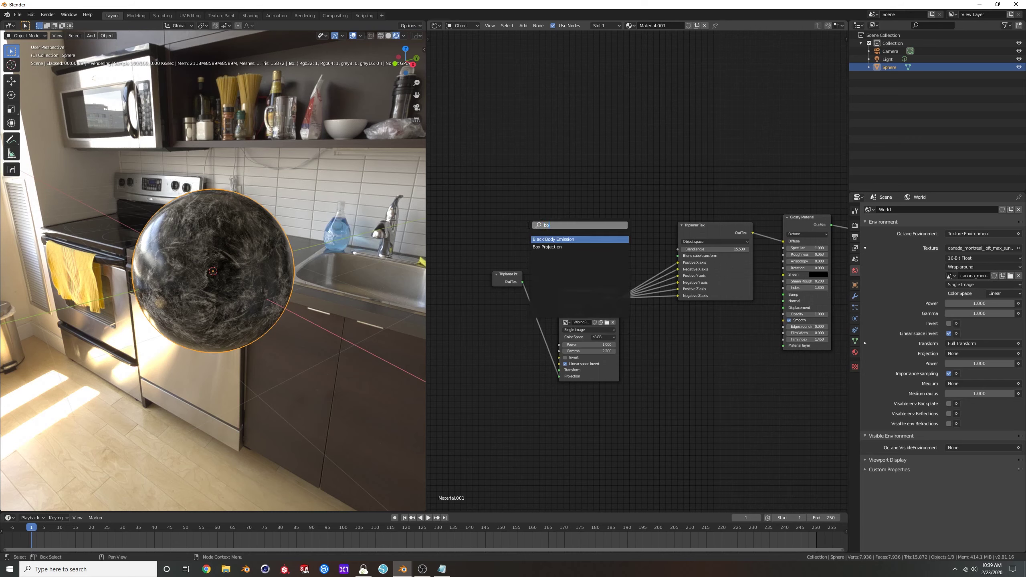
key("Return")
left_click(510, 371)
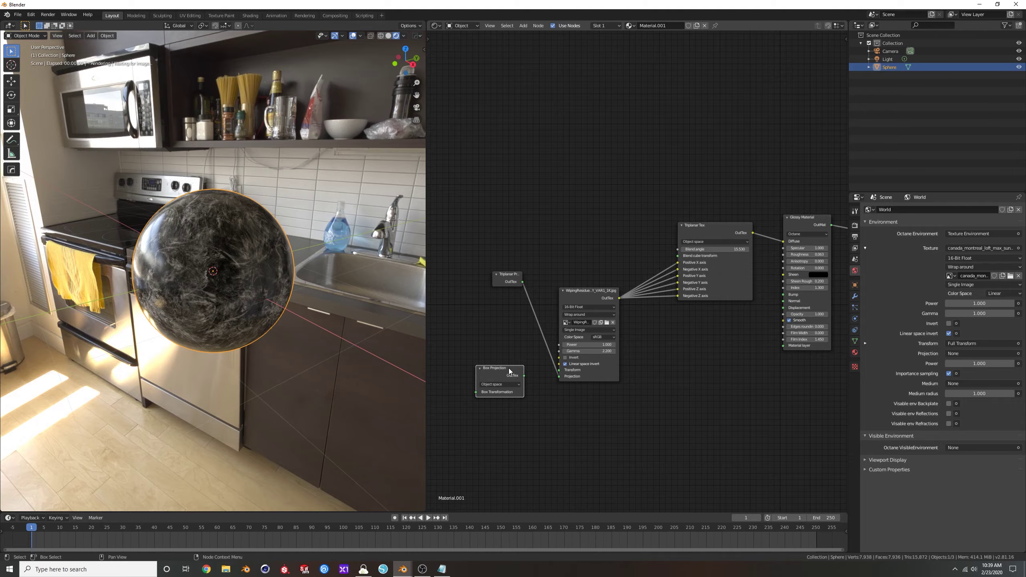
left_click_drag(523, 377, 559, 376)
middle_click_drag(265, 267, 444, 351)
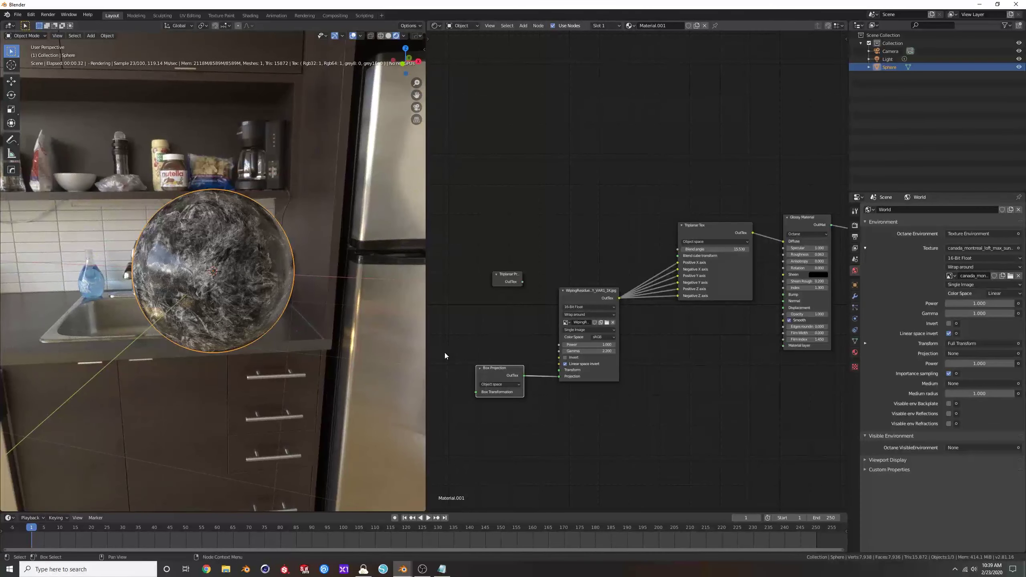
Step: Reconnect the Triplanar Projection node to the image texture's Projection input and delete the Box Projection node
left_click_drag(518, 283, 522, 308)
left_click_drag(556, 376, 558, 376)
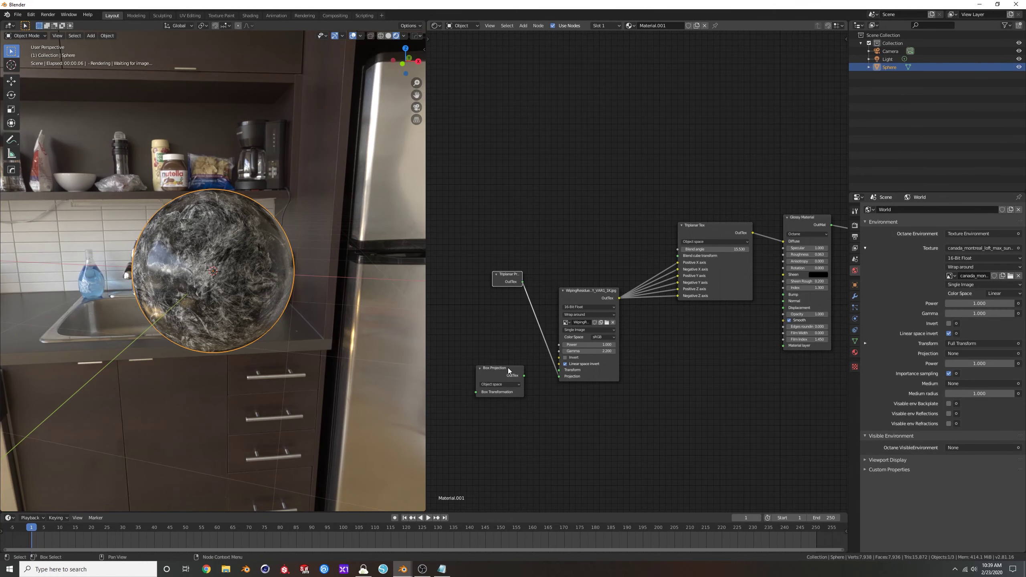
left_click(500, 369)
key("Home")
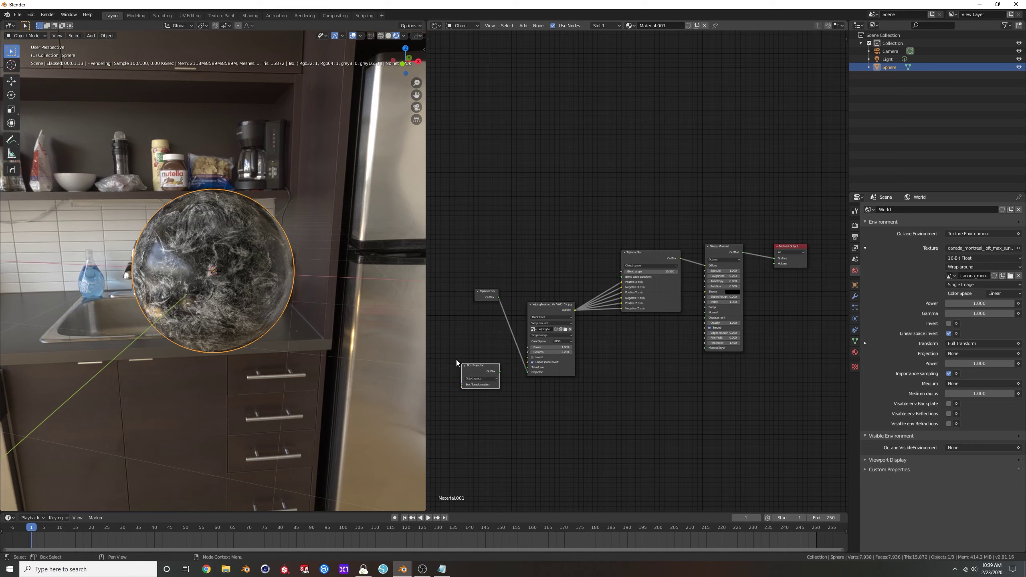
key("x")
Step: Move the three texture nodes lower and switch the Triplanar Tex connection from the Glossy Material's Diffuse input to Roughness
key("b")
left_click_drag(454, 152, 632, 383)
key("g")
left_click(604, 463)
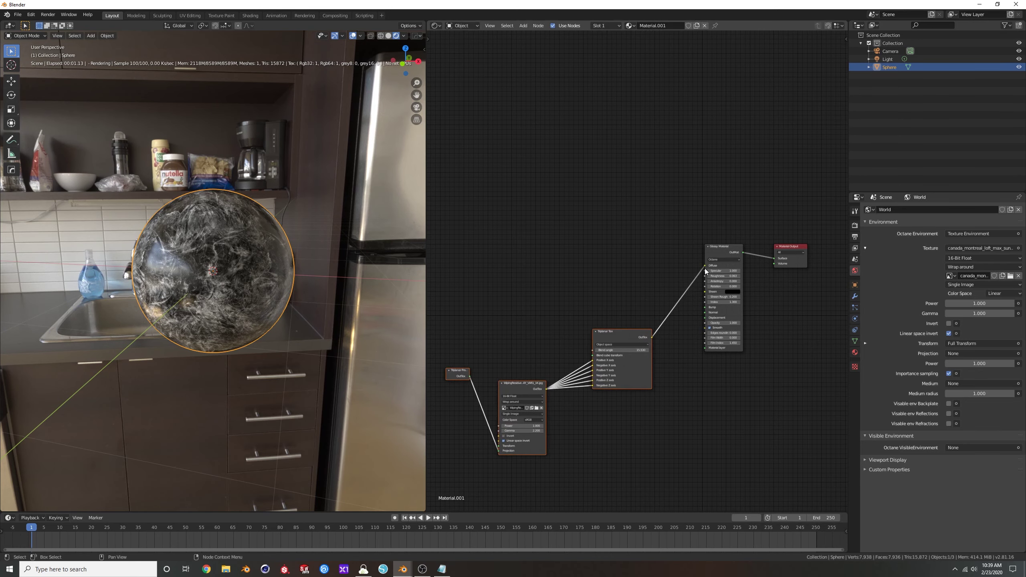
mouse_move(706, 268)
left_mouse_down()
mouse_move(689, 291)
mouse_move(705, 276)
left_mouse_up()
scroll(678, 292, "up", 1)
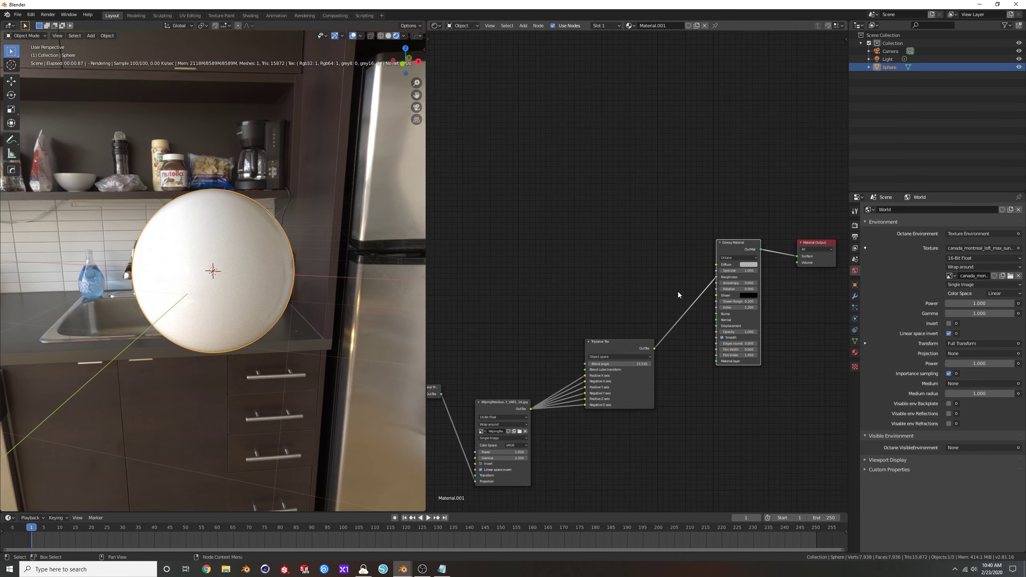
middle_click_drag(678, 292, 659, 258)
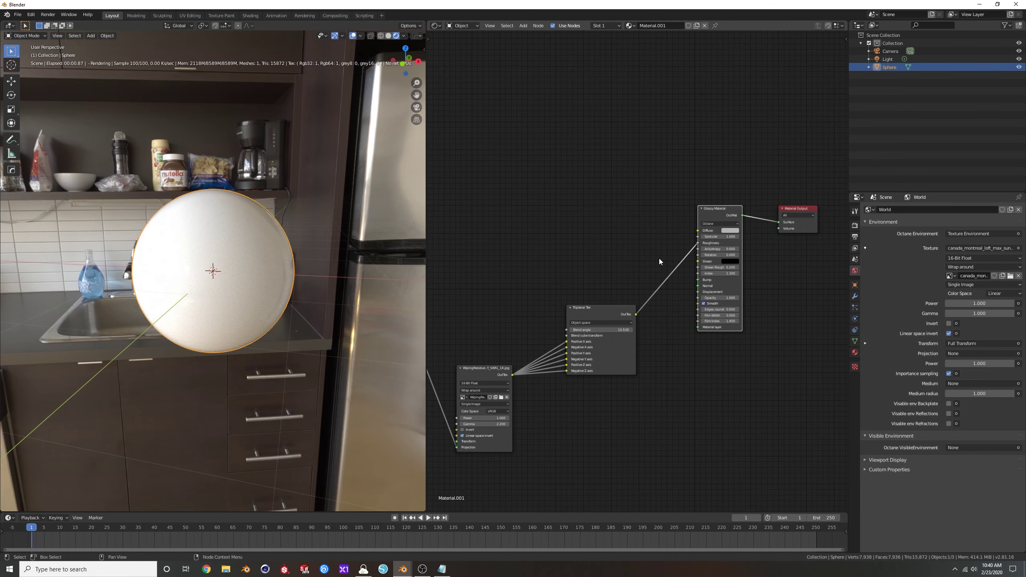
Step: Adjust the Glossy Material's Index, trying 1 and 7, to make the sphere reflect like metal
left_click(717, 274)
type("1")
key("Return")
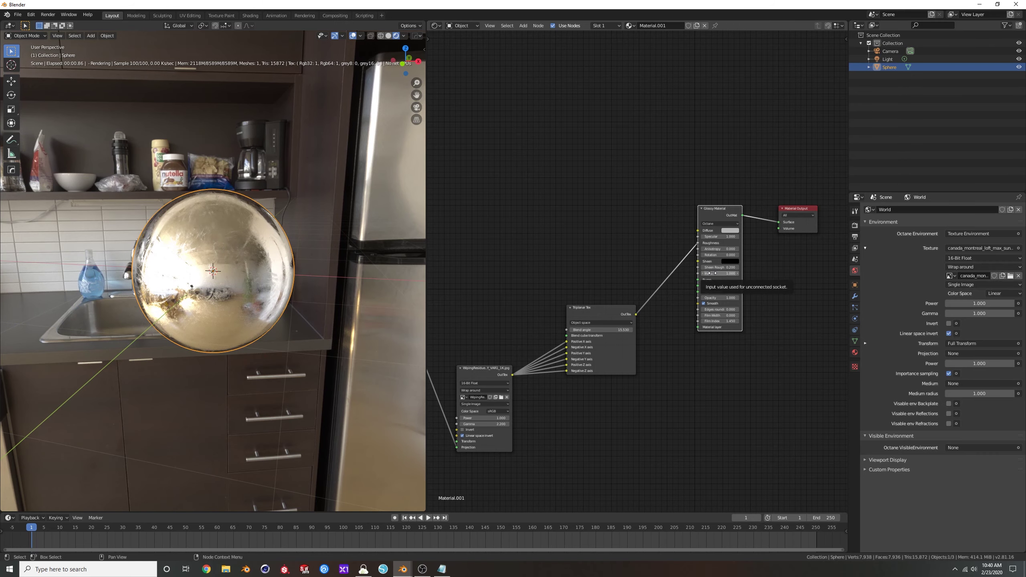
middle_click_drag(373, 199, 343, 201)
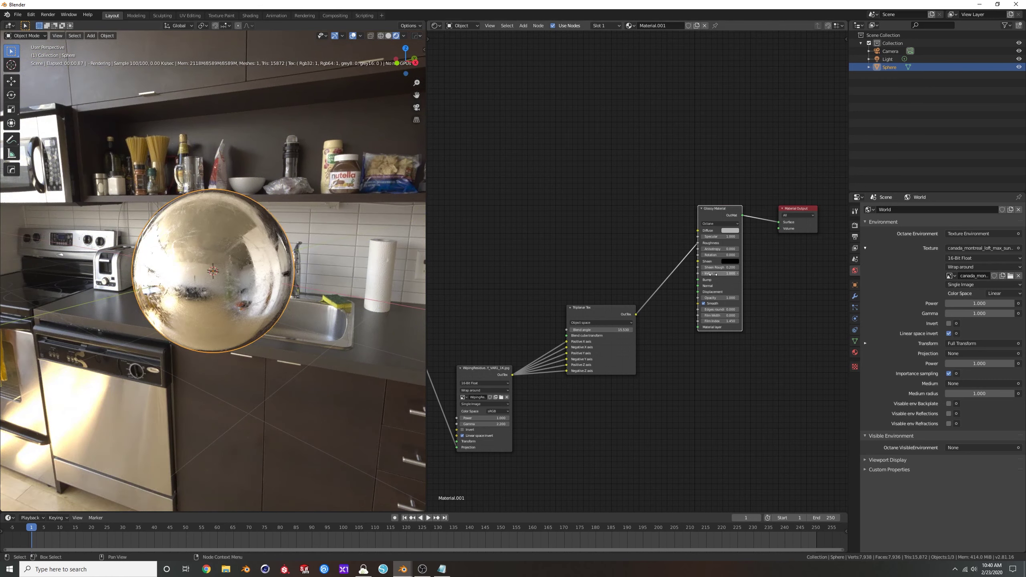
type("7")
key("Return")
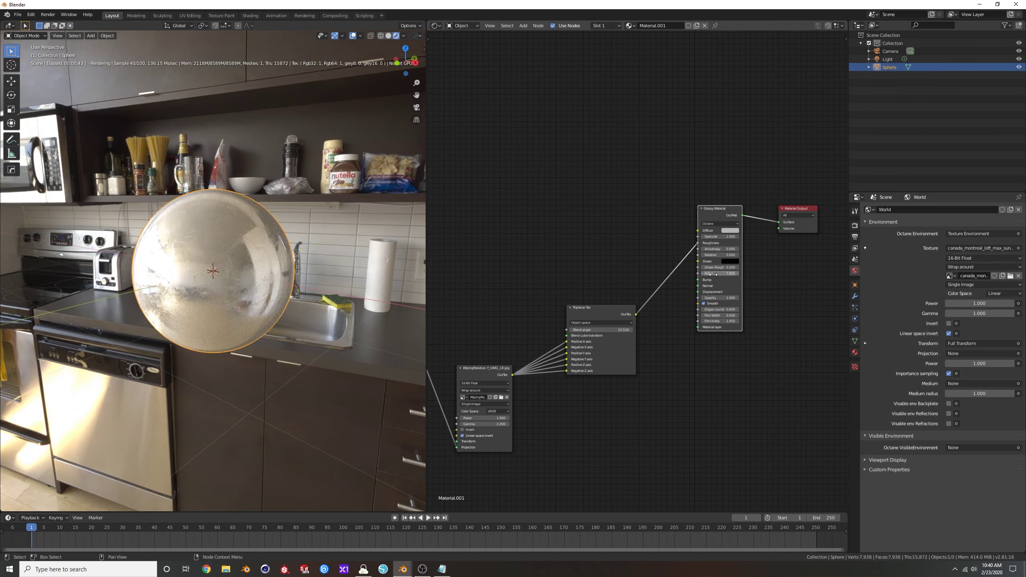
left_click(713, 275)
key("Return")
Step: Set the Glossy Material's diffuse color to black and inspect the residue pattern in the sphere's reflections
left_click(728, 229)
mouse_move(768, 177)
left_mouse_down()
mouse_move(769, 191)
mouse_move(770, 156)
mouse_move(769, 181)
left_mouse_up()
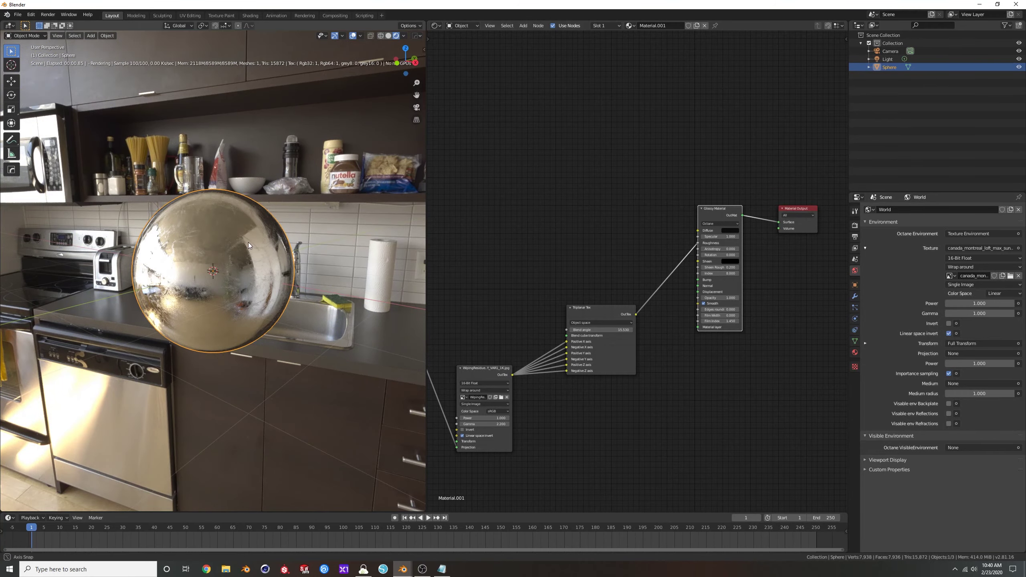
mouse_move(249, 242)
middle_mouse_down()
mouse_move(226, 255)
mouse_move(256, 242)
middle_mouse_up()
scroll(226, 255, "up", 4)
scroll(251, 243, "down", 2)
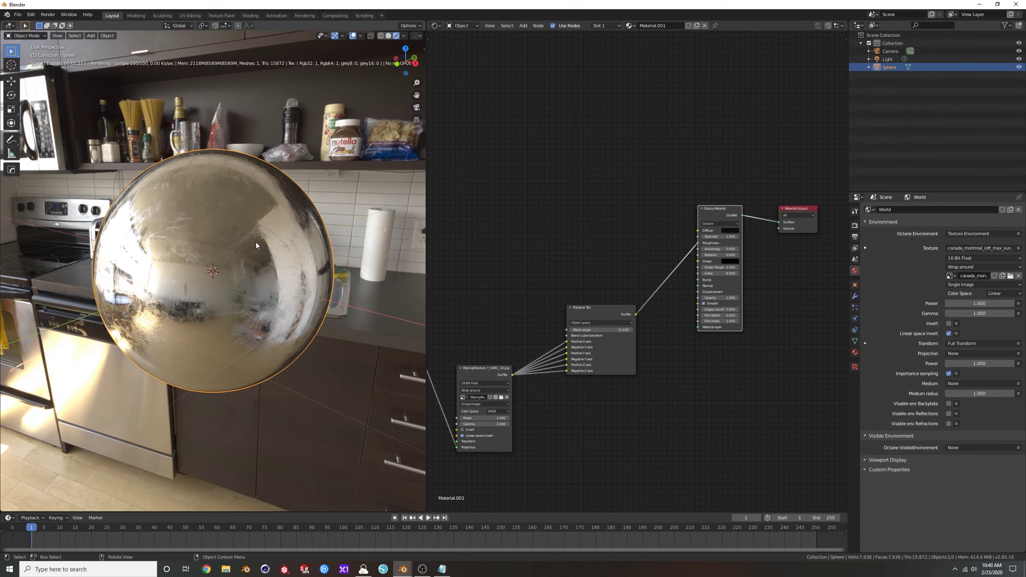
mouse_move(256, 242)
middle_mouse_down()
mouse_move(260, 228)
mouse_move(265, 255)
mouse_move(254, 234)
middle_mouse_up()
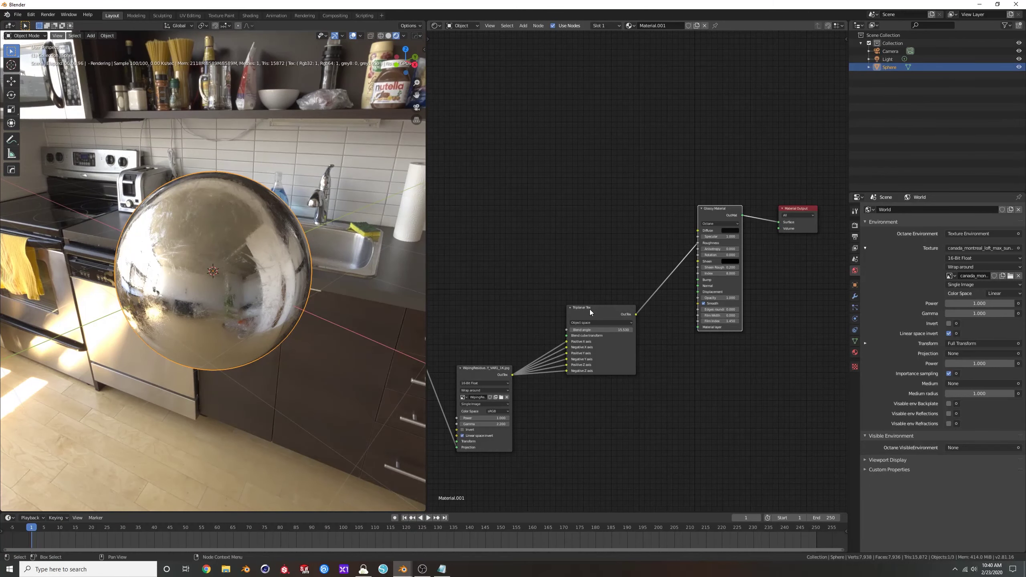
Step: Move the Triplanar Tex and image texture nodes higher, and disconnect the texture from every axis input except Positive X
left_click_drag(597, 309, 605, 260)
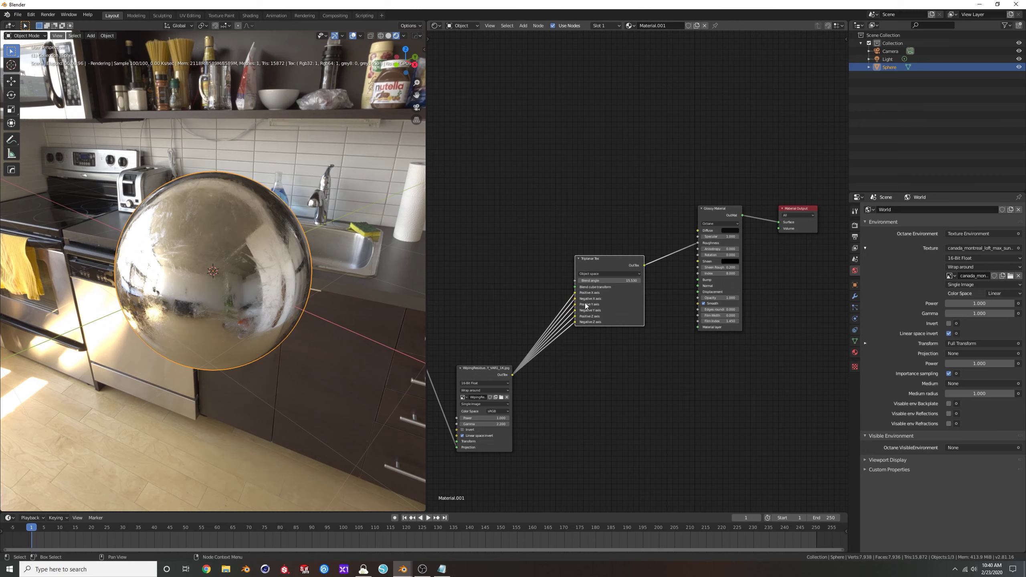
left_click_drag(480, 368, 485, 337)
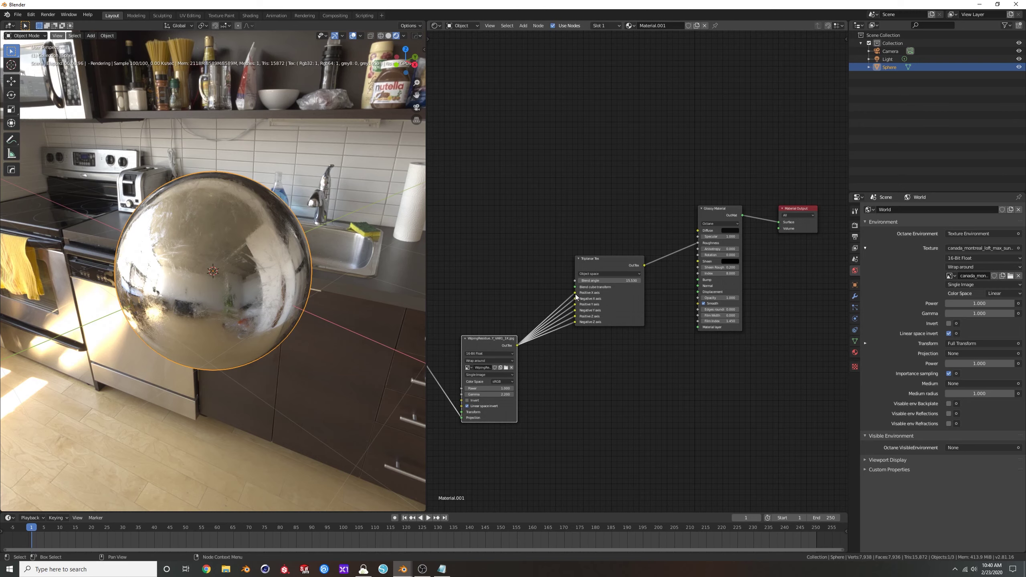
left_click_drag(574, 322, 567, 316)
left_click_drag(574, 310, 567, 305)
right_click_drag(573, 304, 573, 295, "ctrl")
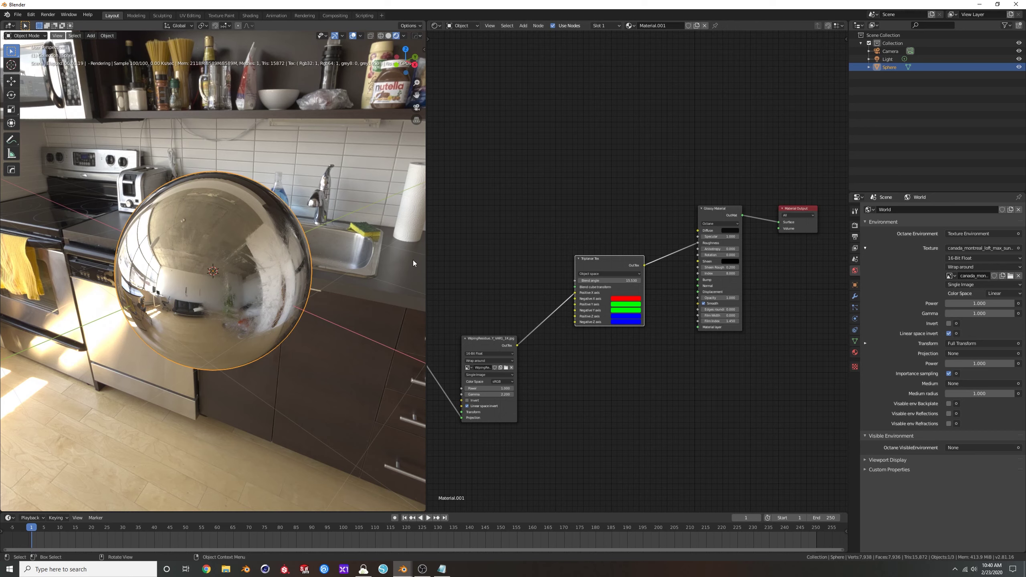
middle_click_drag(298, 274, 260, 276)
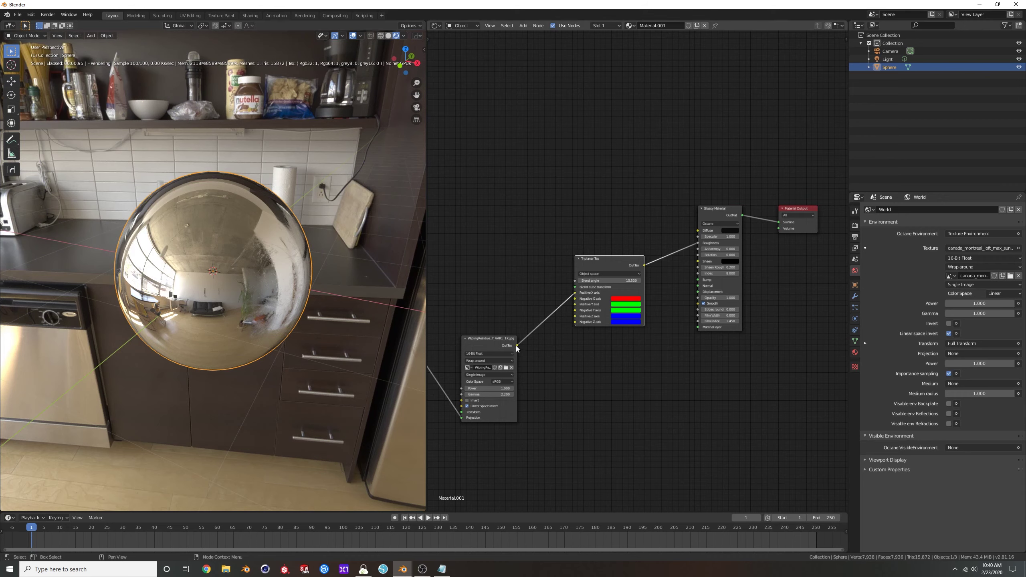
Step: Connect the image texture to the Triplanar Tex node's Negative Y, Positive Y, Negative X and Negative Z axis inputs, checking the sphere
left_click_drag(517, 345, 574, 309)
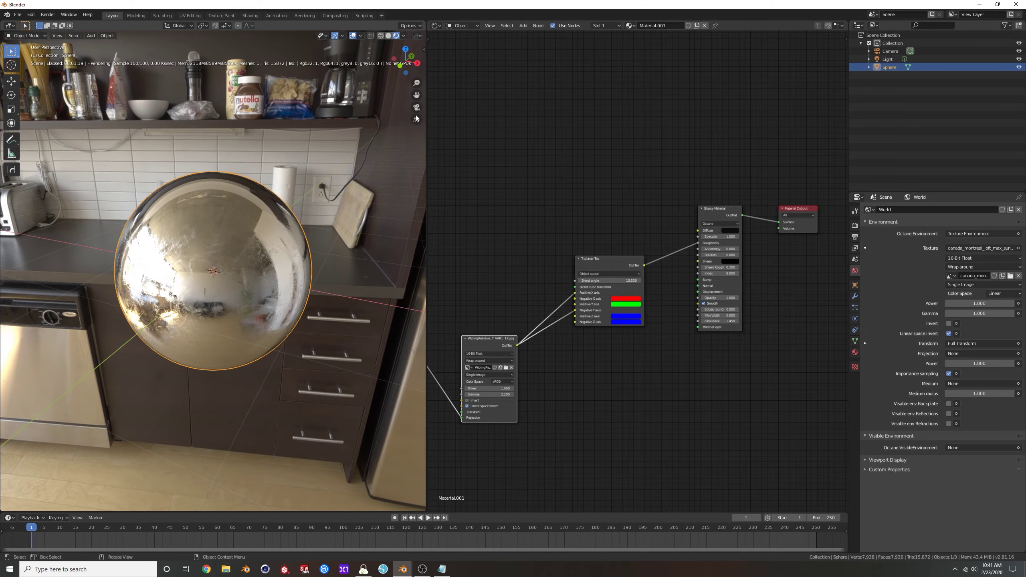
left_click_drag(405, 60, 289, 76)
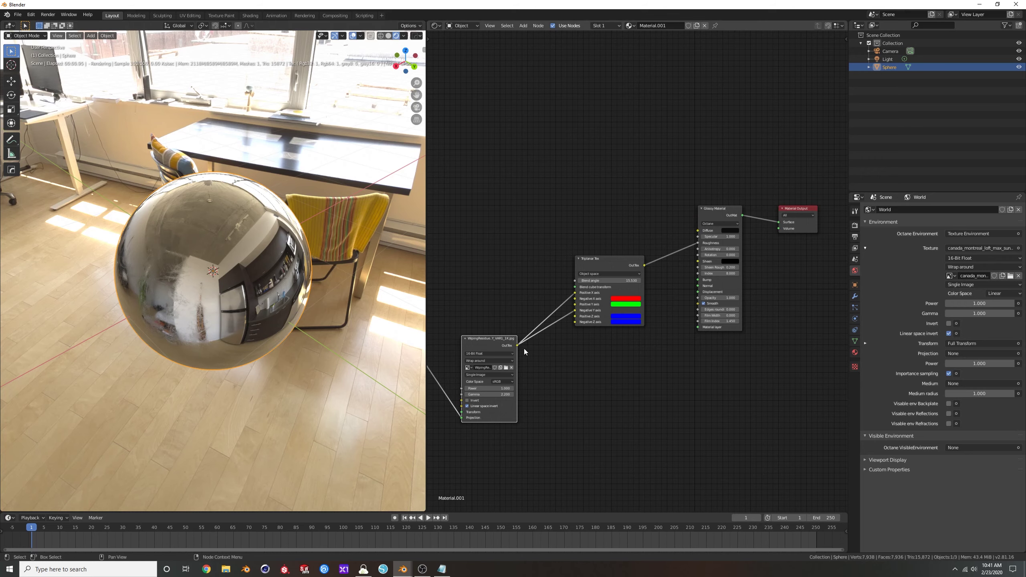
left_click_drag(518, 347, 575, 305)
left_click_drag(516, 346, 575, 299)
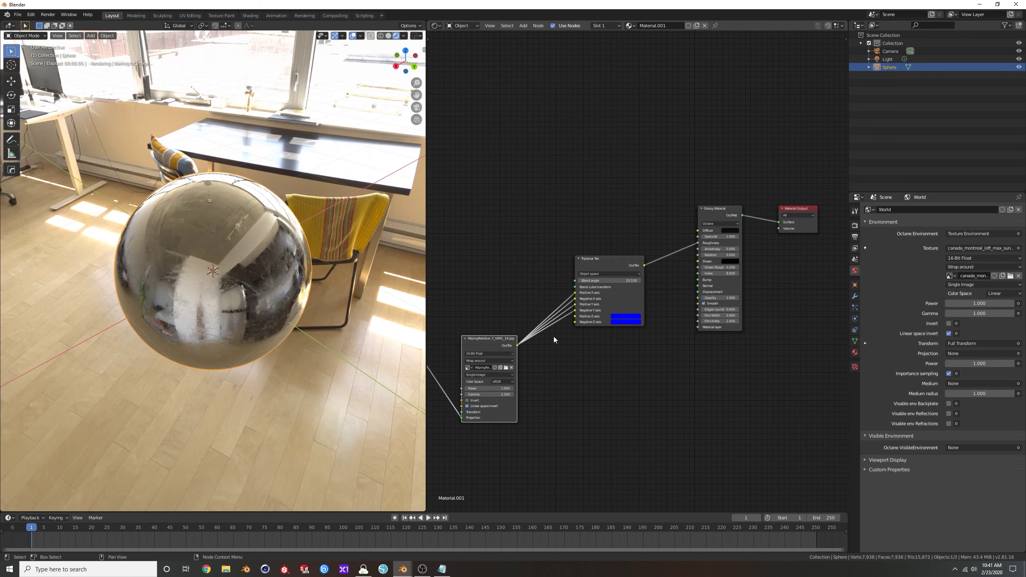
left_click_drag(517, 346, 574, 323)
middle_click_drag(259, 233, 228, 192)
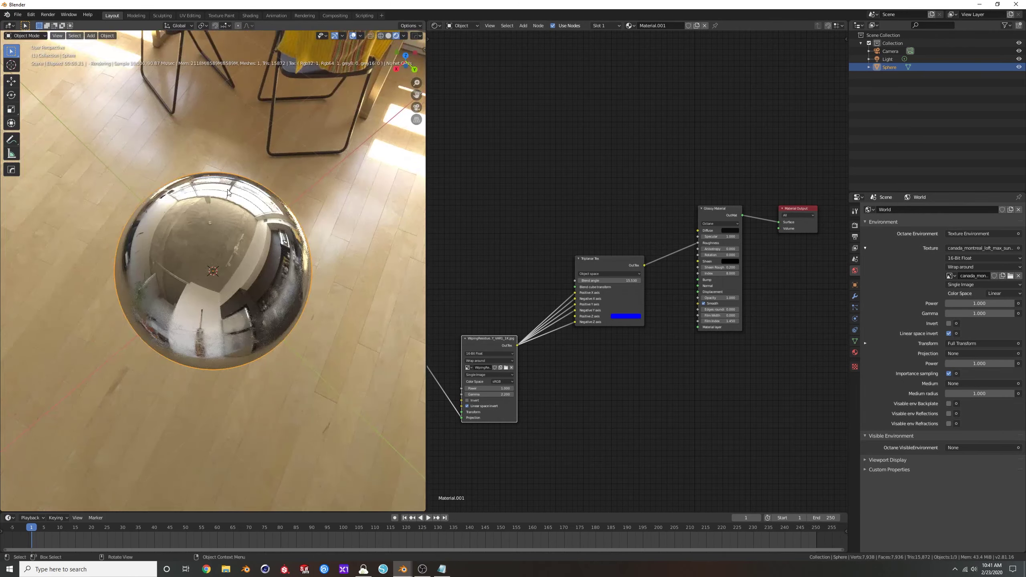
middle_click_drag(196, 245, 222, 277)
middle_click_drag(469, 252, 528, 264)
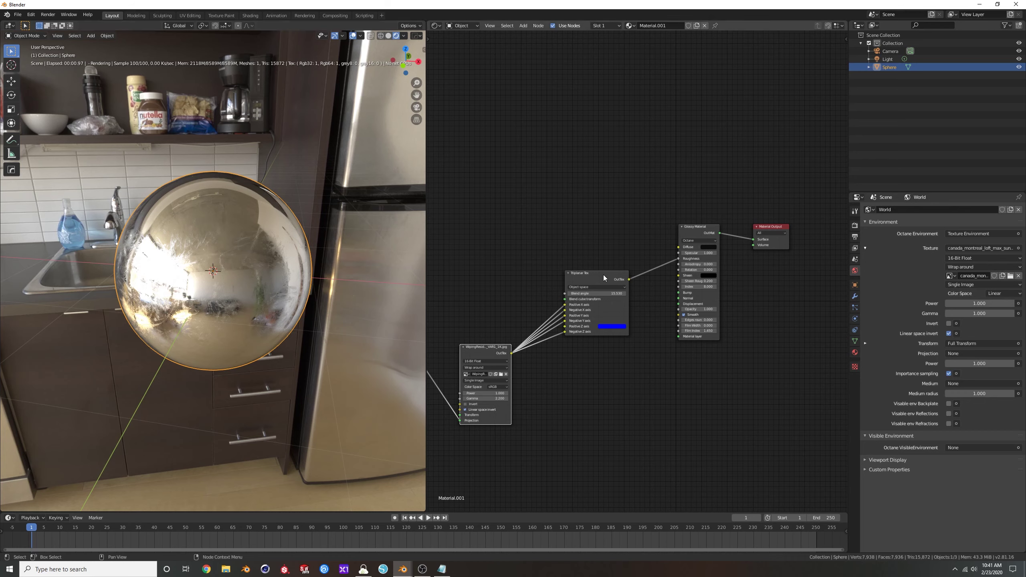
Step: Rearrange the Triplanar Tex, image texture, Material Output and Glossy Material nodes into a tidier layout
left_click_drag(597, 279, 593, 304)
left_click_drag(485, 352, 490, 341)
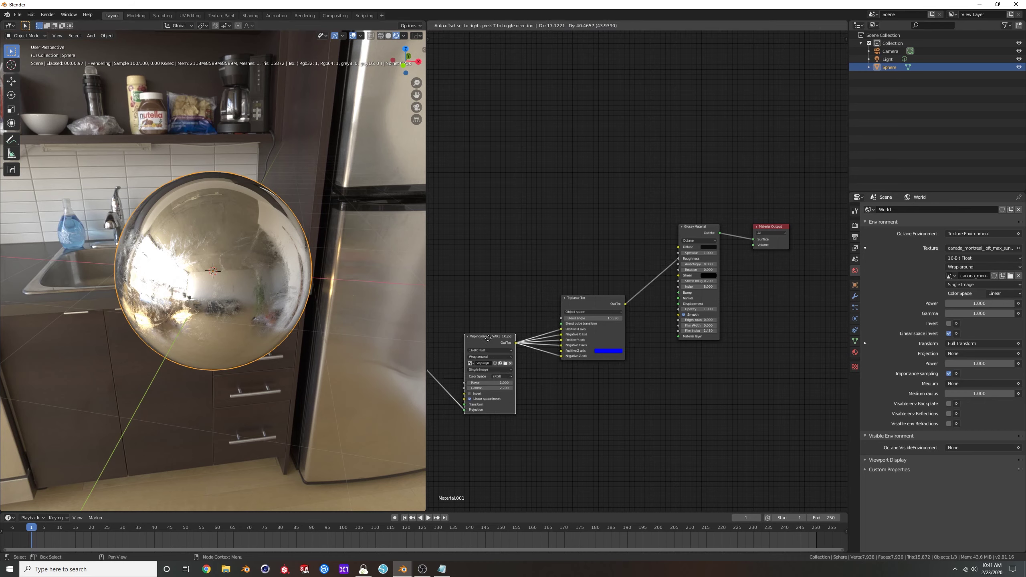
middle_click_drag(241, 243, 224, 218)
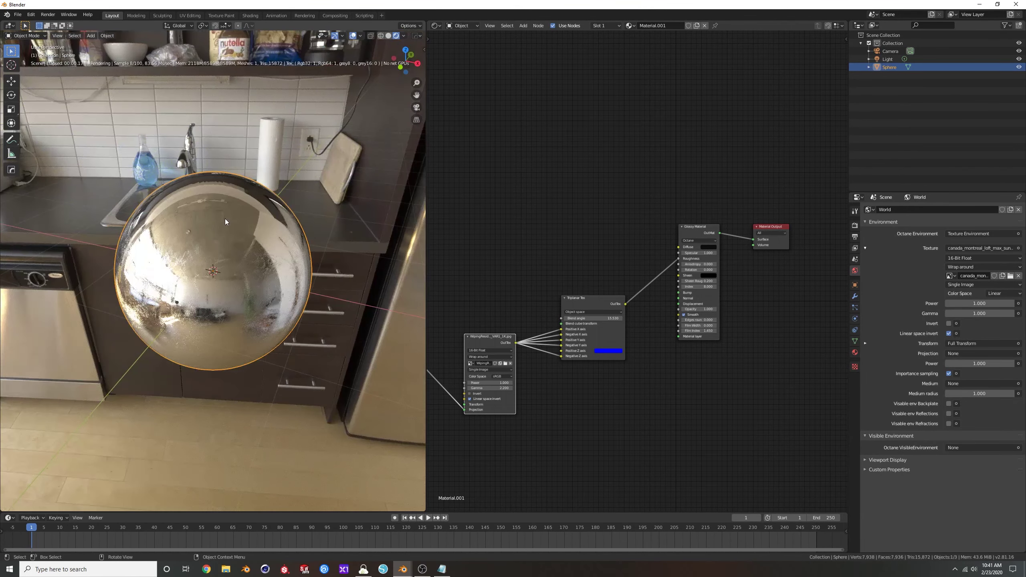
middle_click_drag(597, 335, 638, 313)
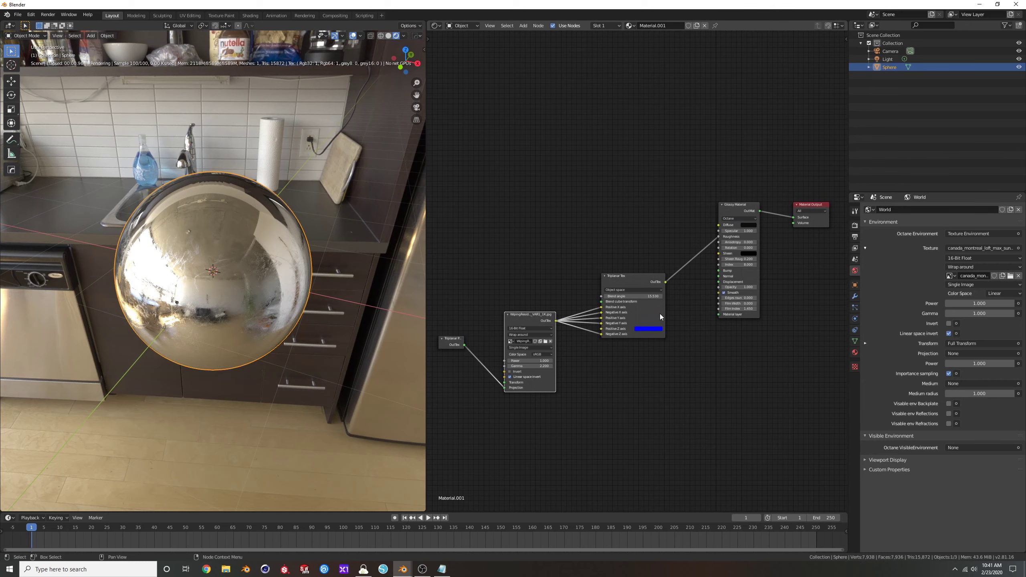
left_click(812, 205)
left_click_drag(813, 205, 803, 189)
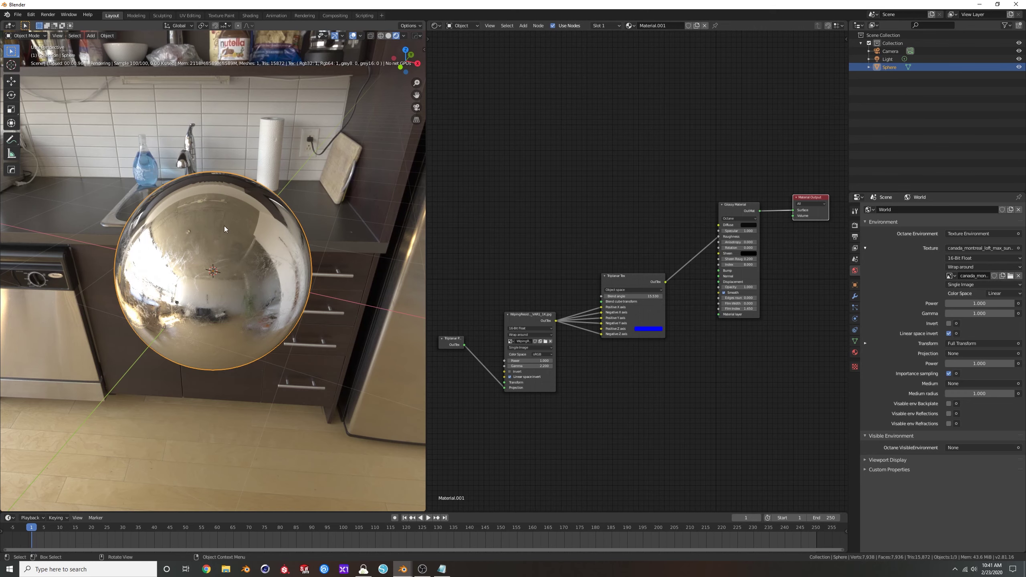
middle_click_drag(734, 198, 726, 222)
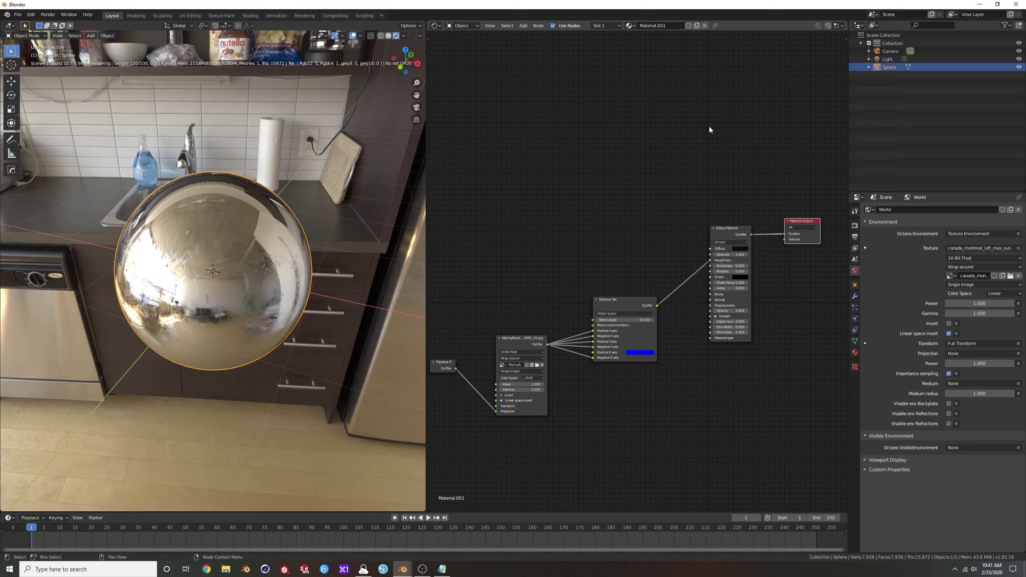
left_click_drag(732, 233, 724, 234)
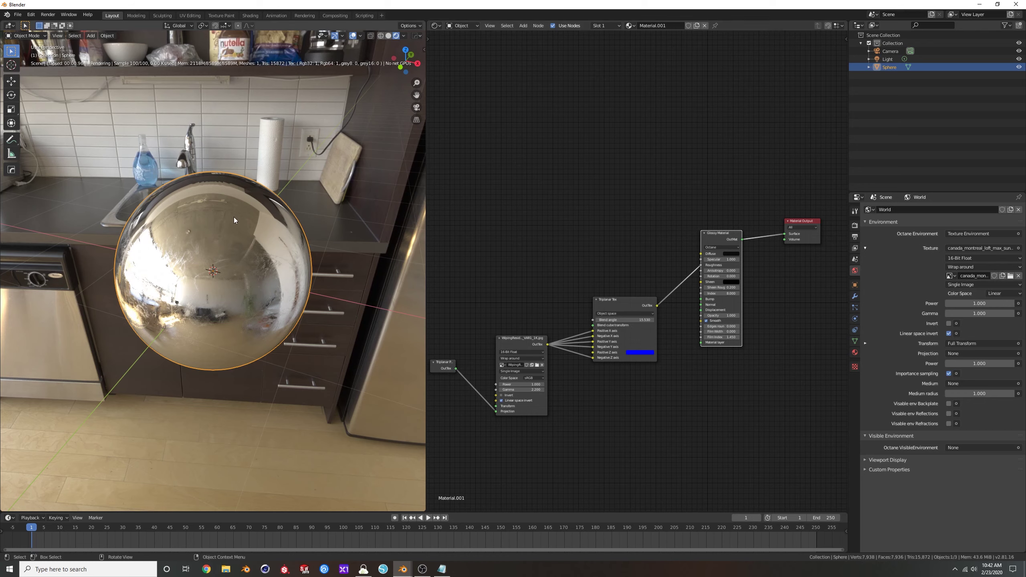
Step: Examine the sphere's mesh in Edit Mode and its UV Maps list in the object data properties
key("Tab")
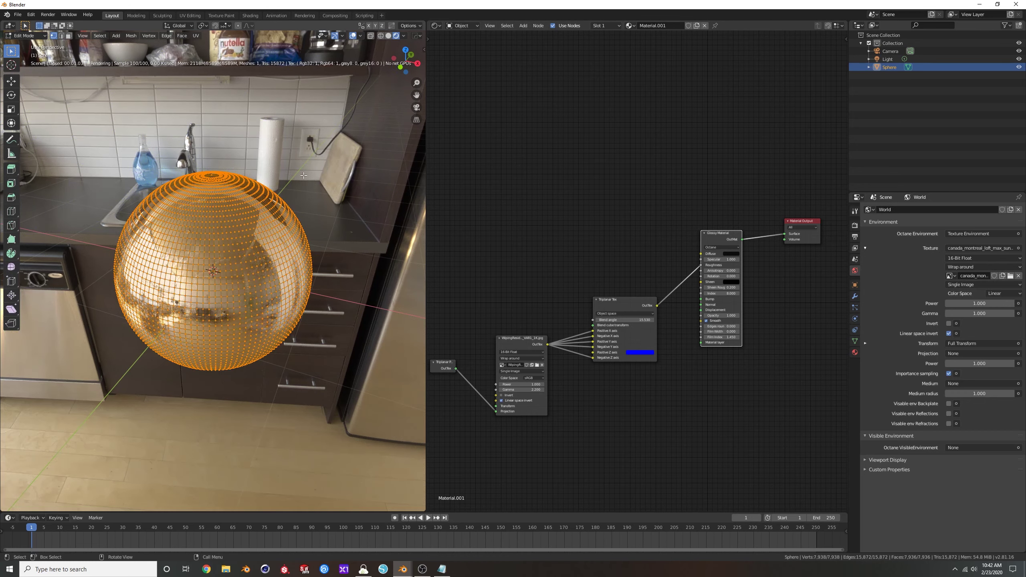
key("Tab")
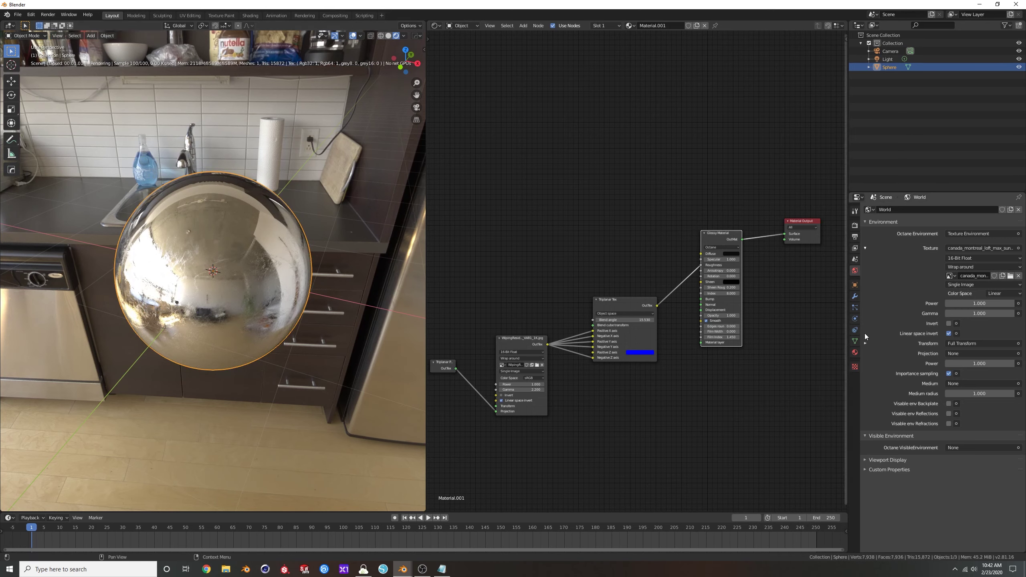
left_click(855, 341)
scroll(905, 378, "down", 3)
scroll(907, 381, "up", 3)
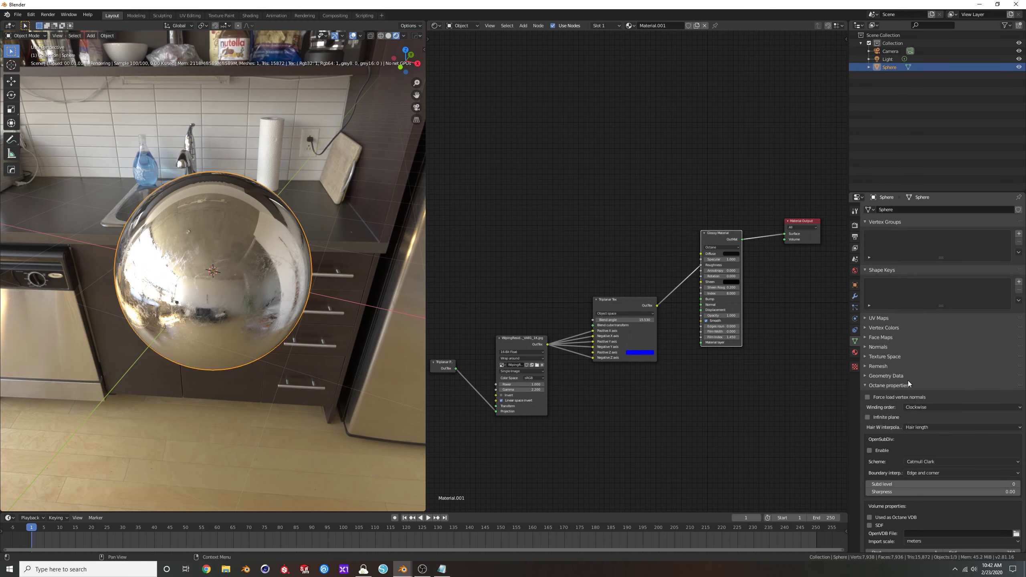
left_click(880, 318)
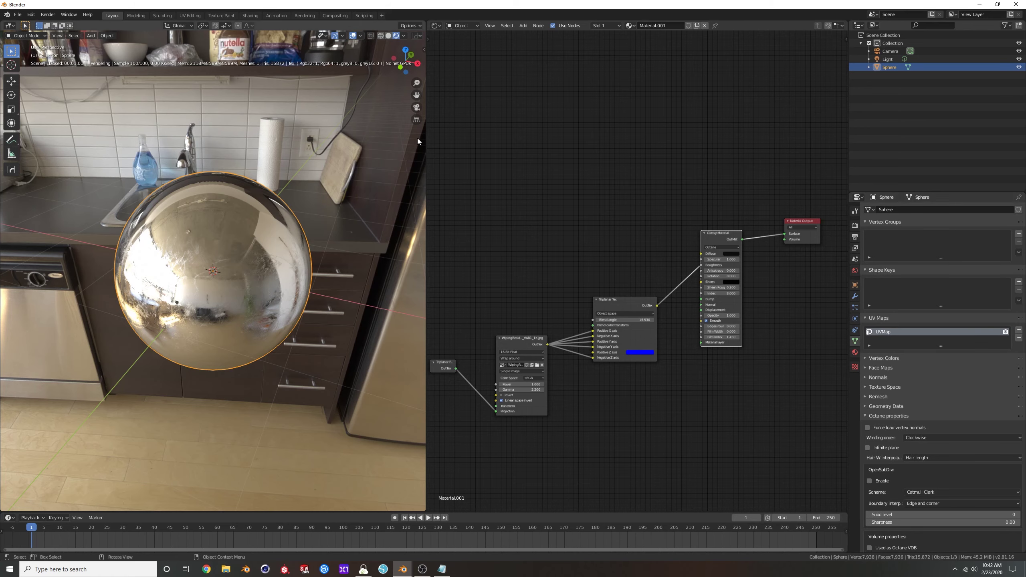
left_click(869, 319)
middle_click_drag(221, 157, 240, 194)
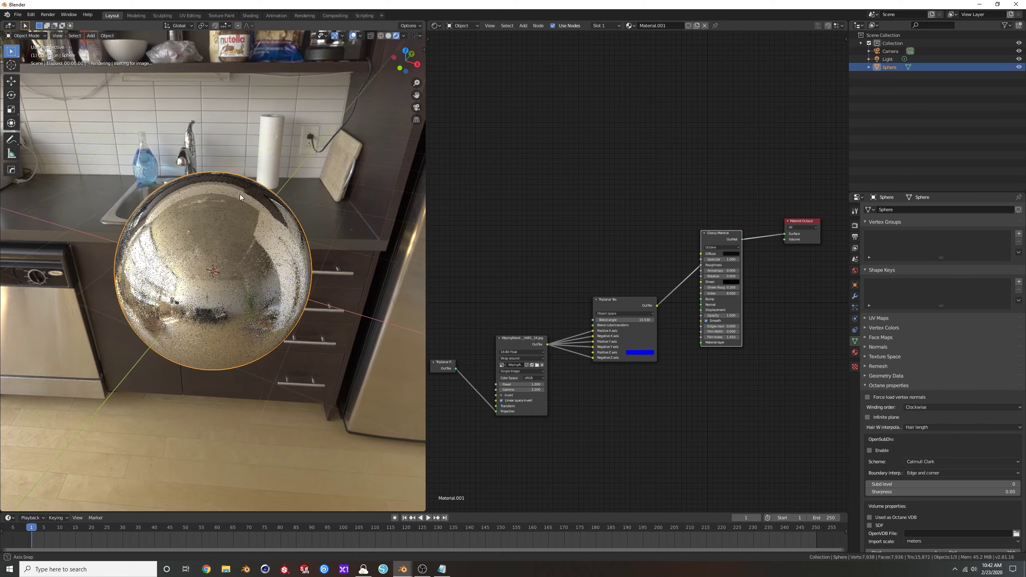
Step: Connect the Triplanar Projection node to the Hand 3_Rou.jpg texture's Projection input and check the sphere from above
left_click(529, 337)
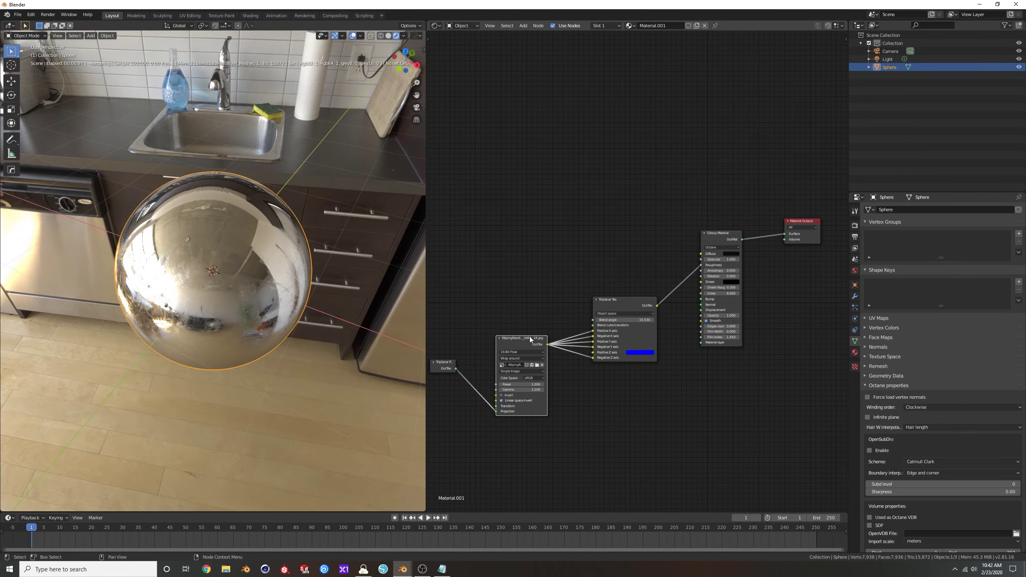
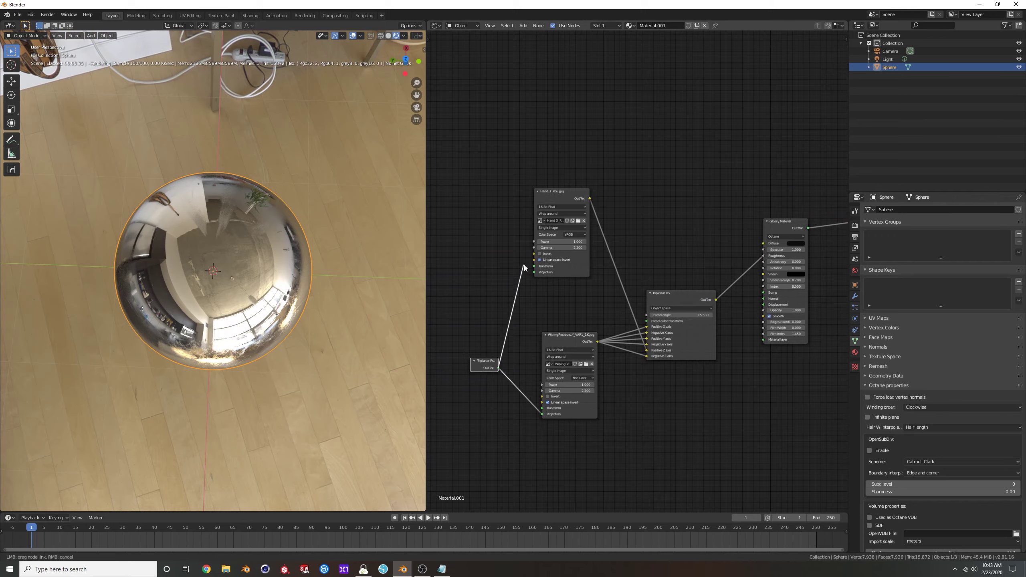
left_click_drag(524, 264, 533, 273)
middle_click_drag(290, 284, 188, 259)
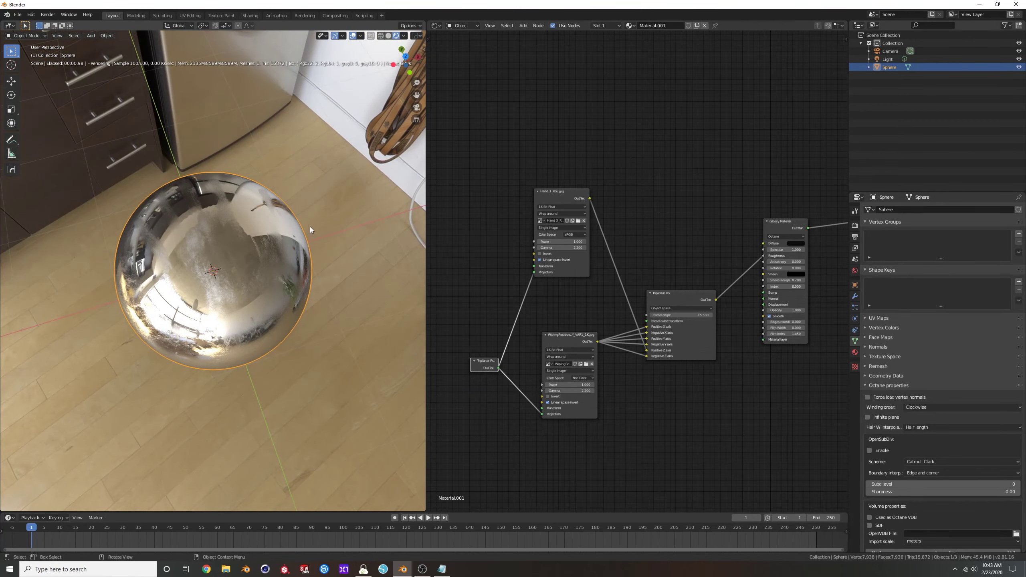
middle_click_drag(309, 227, 284, 228)
Step: Add a Full Transform node beside the Hand 3_Rou.jpg texture and connect it to the texture's Transform input
middle_click_drag(467, 258, 492, 259)
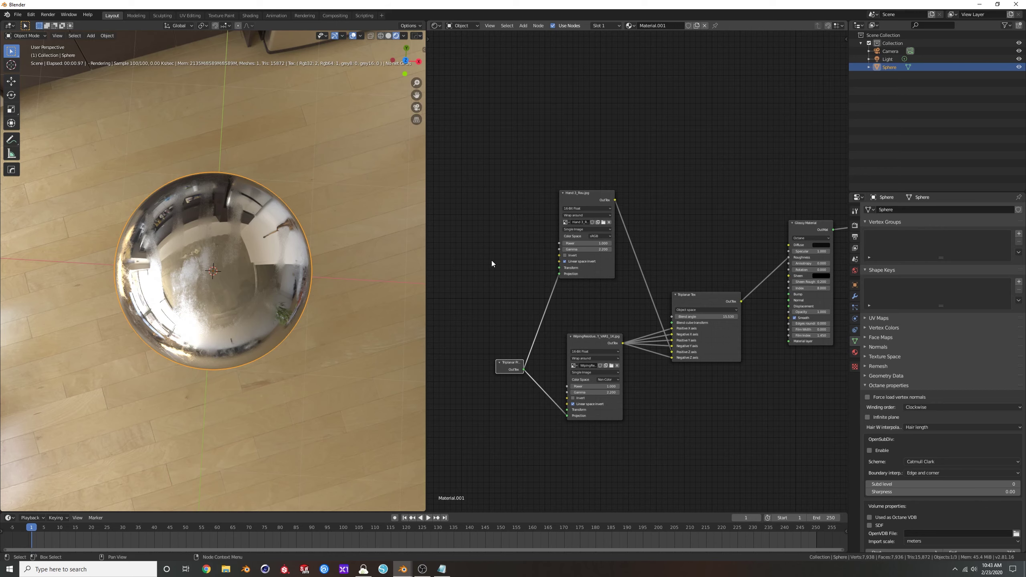
key("shift+a")
left_click(491, 260)
type("fuu")
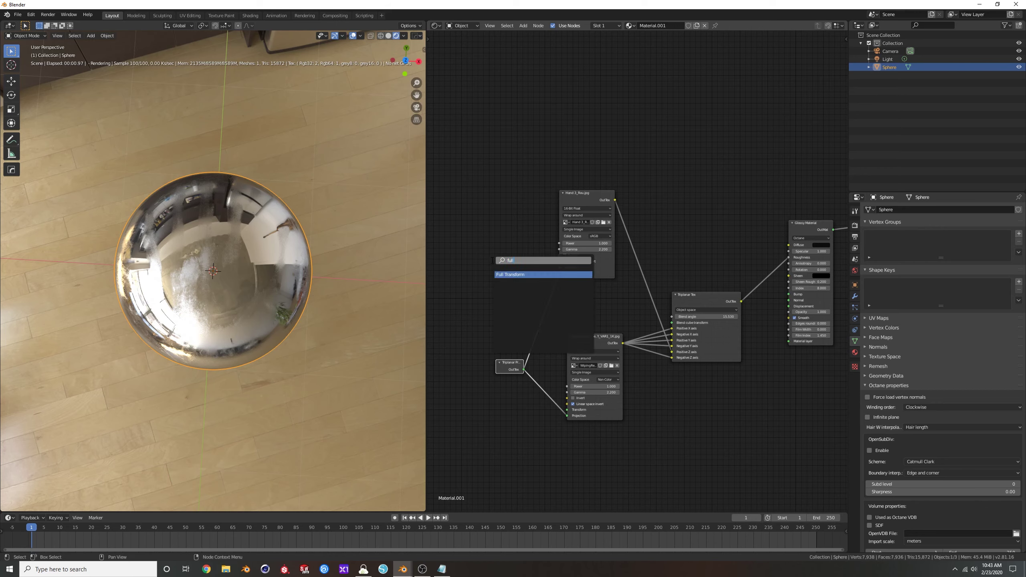
key("Return")
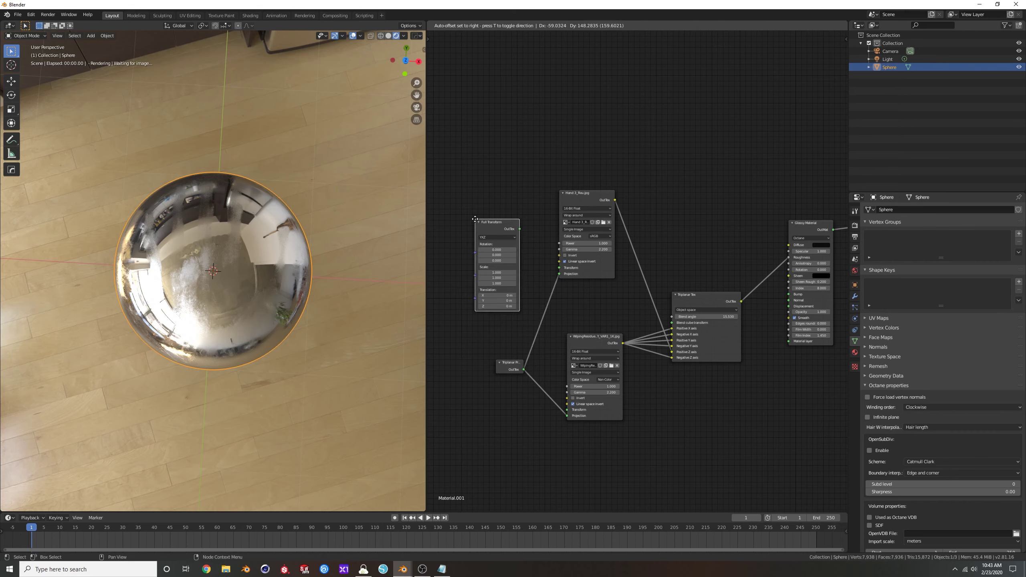
left_click(454, 214)
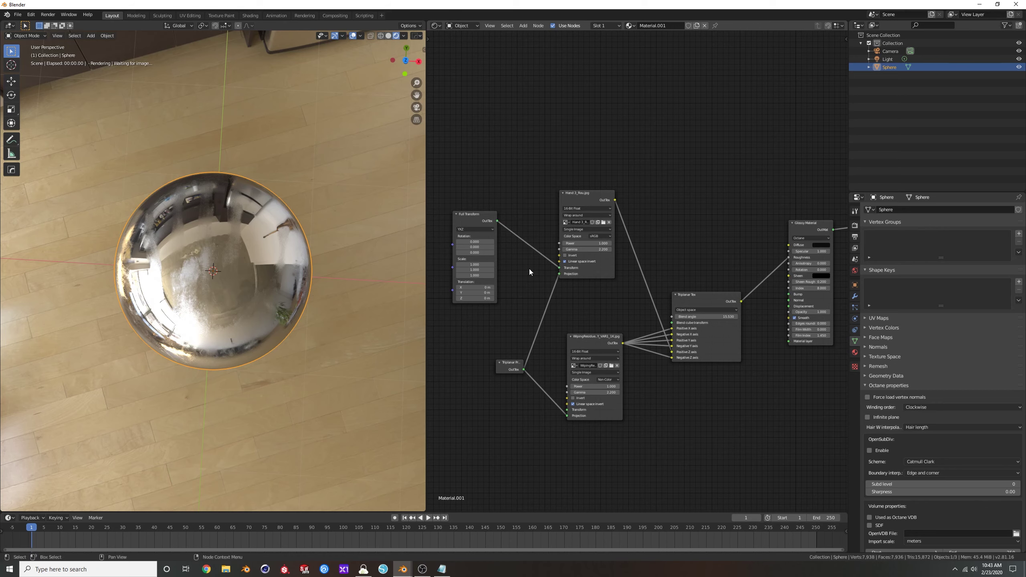
Step: Set the Full Transform's three scale values to 0.5 and the Hand 3_Rou.jpg color space to Non-Color
middle_click_drag(260, 266, 239, 236)
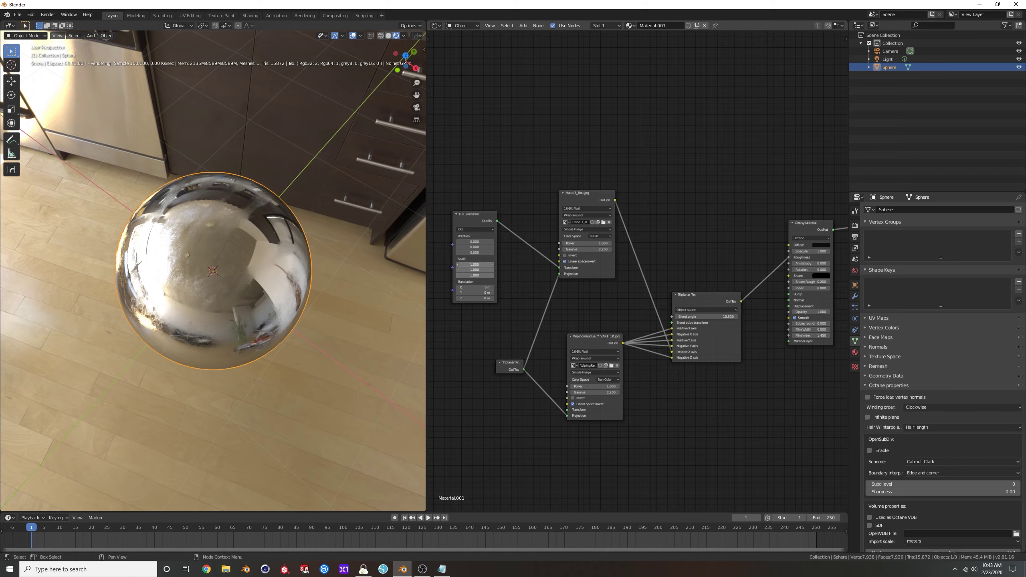
mouse_move(475, 276)
left_mouse_down()
mouse_move(455, 275)
mouse_move(478, 264)
left_mouse_up()
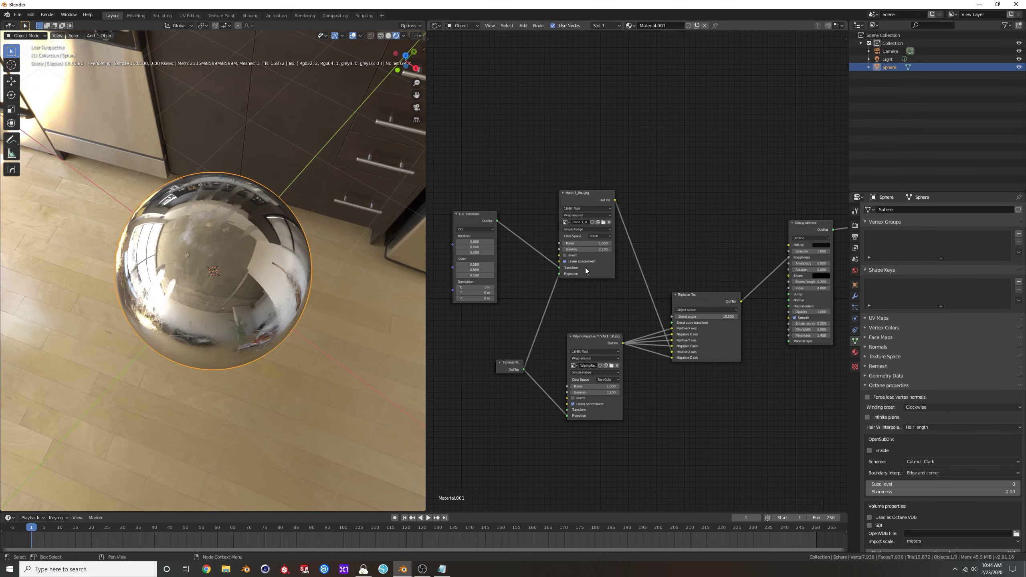
scroll(559, 239, "up", 2)
left_click(629, 248)
left_click(628, 281)
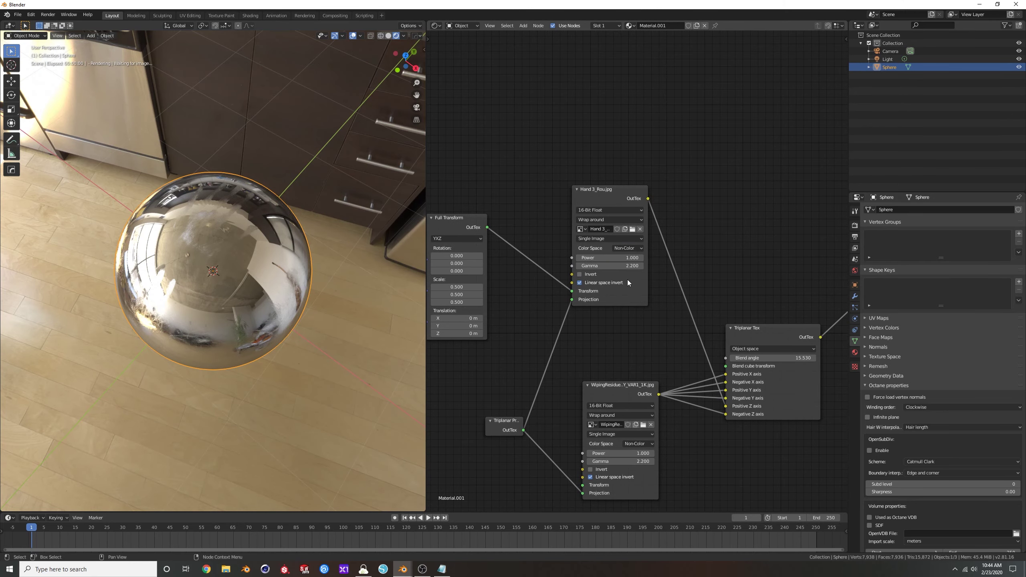
Step: Try the Black color and Clamp value border modes on the Hand 3_Rou.jpg texture, comparing the effect on the sphere
left_click(598, 221)
left_click(590, 236)
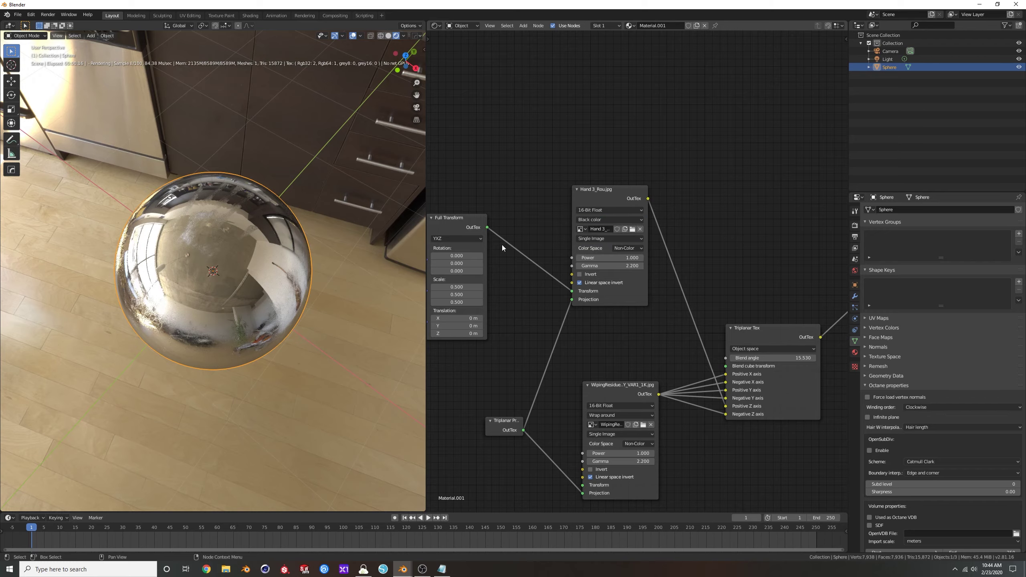
middle_click_drag(235, 243, 261, 272)
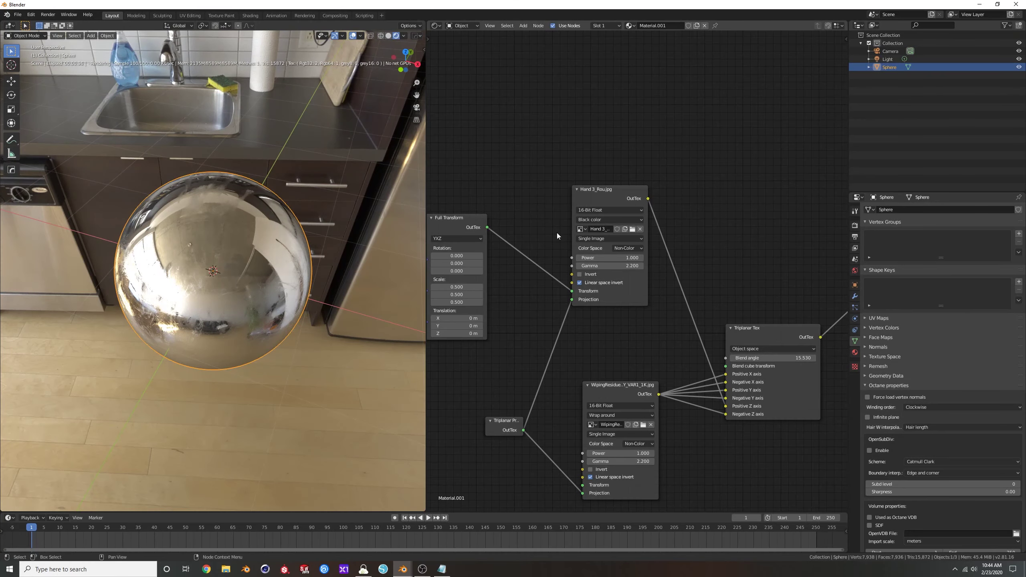
left_click(590, 220)
left_click(590, 253)
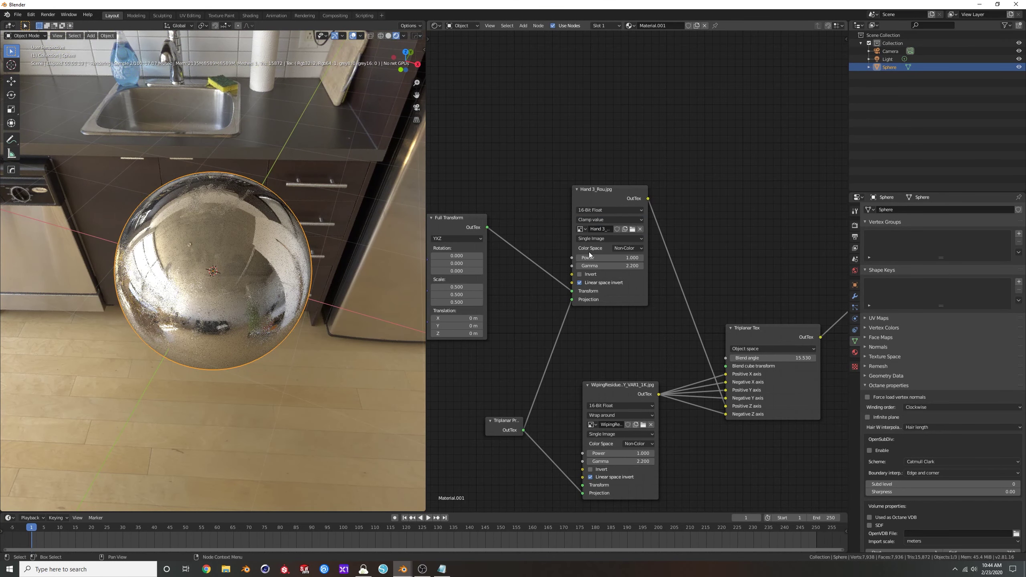
middle_click_drag(259, 178, 262, 239)
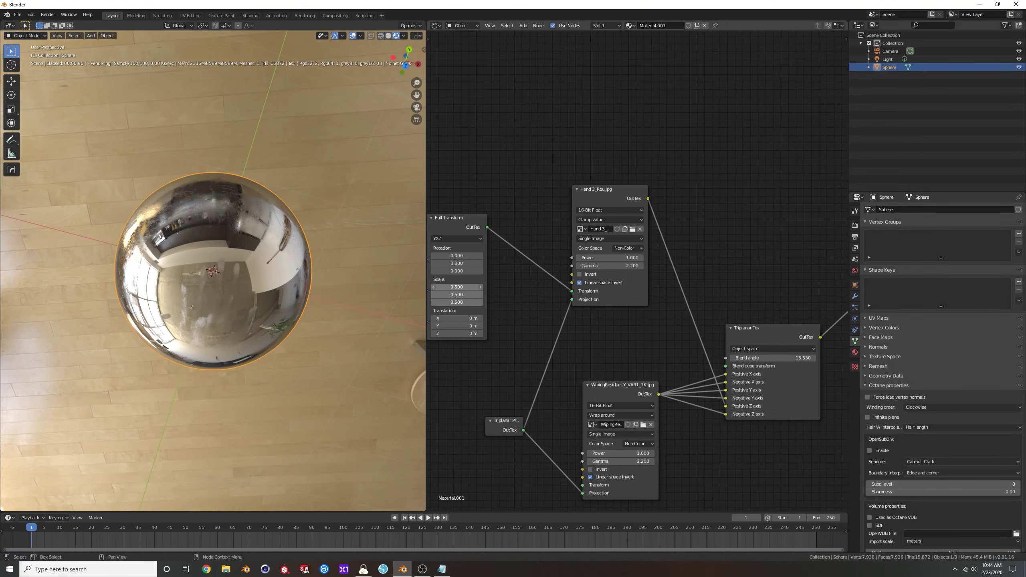
Step: Set the Full Transform's three scale values to 0.6 and the Hand 3_Rou.jpg border mode to Black color
left_click_drag(456, 287, 460, 287)
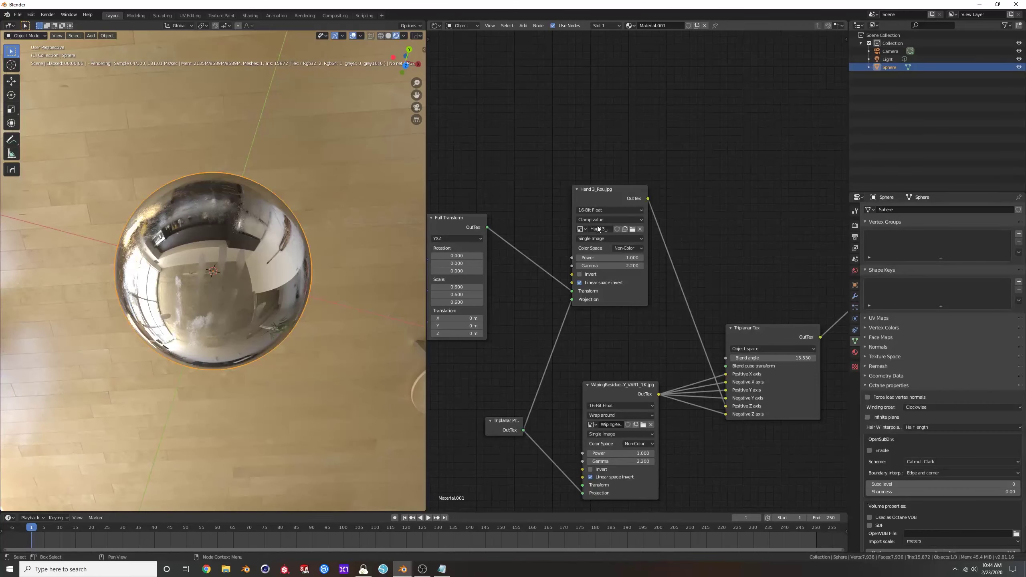
left_click(612, 220)
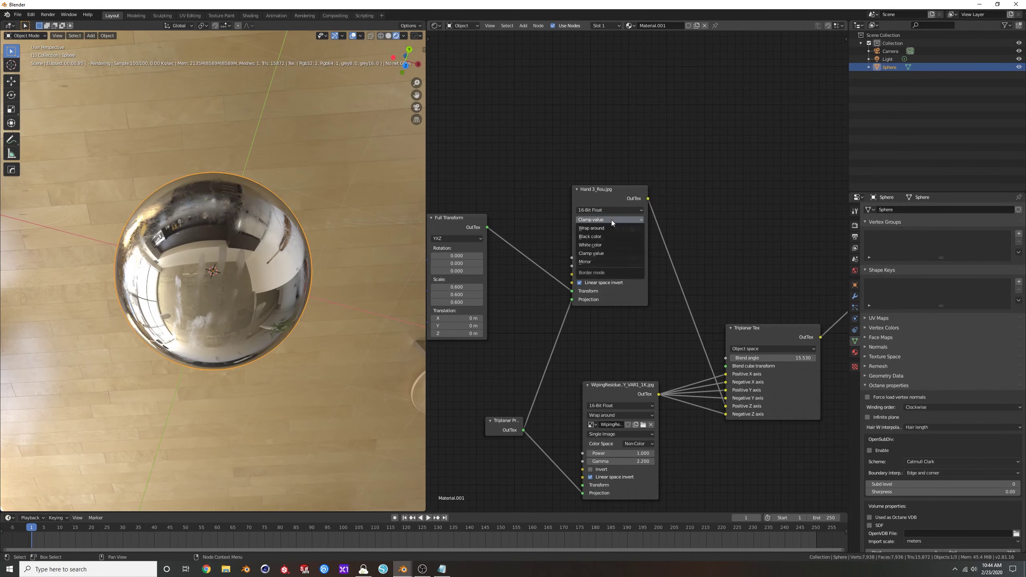
left_click(590, 236)
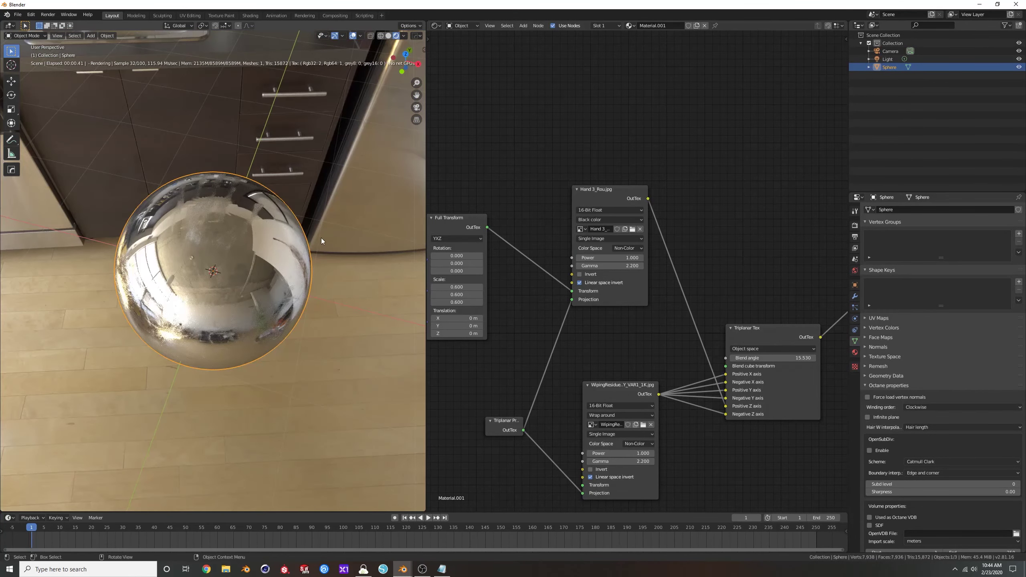
middle_click_drag(323, 241, 278, 253)
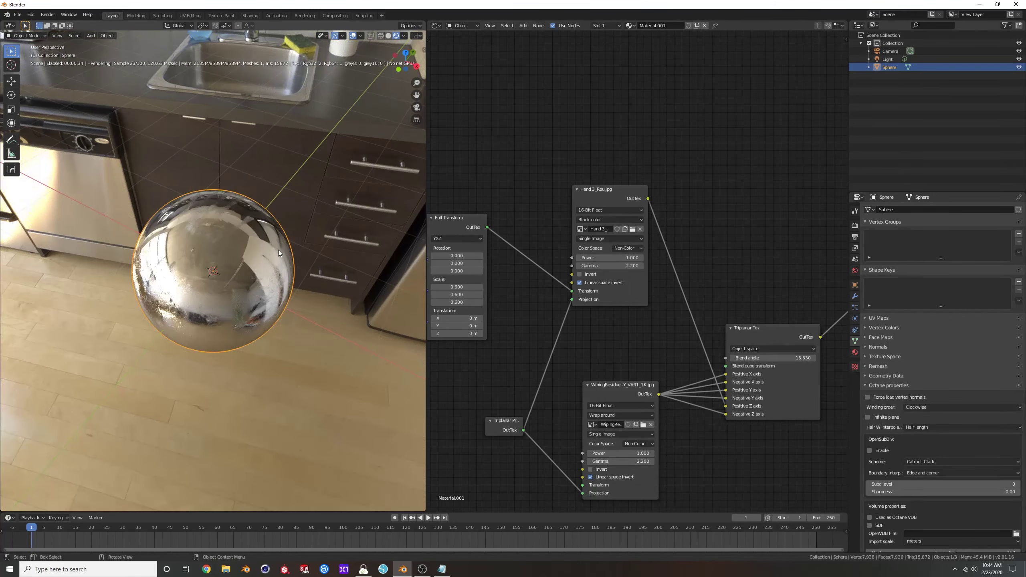
Step: Move the Triplanar Tex node slightly higher and show the sphere's material properties
scroll(602, 326, "down", 3)
left_click_drag(691, 303, 688, 278)
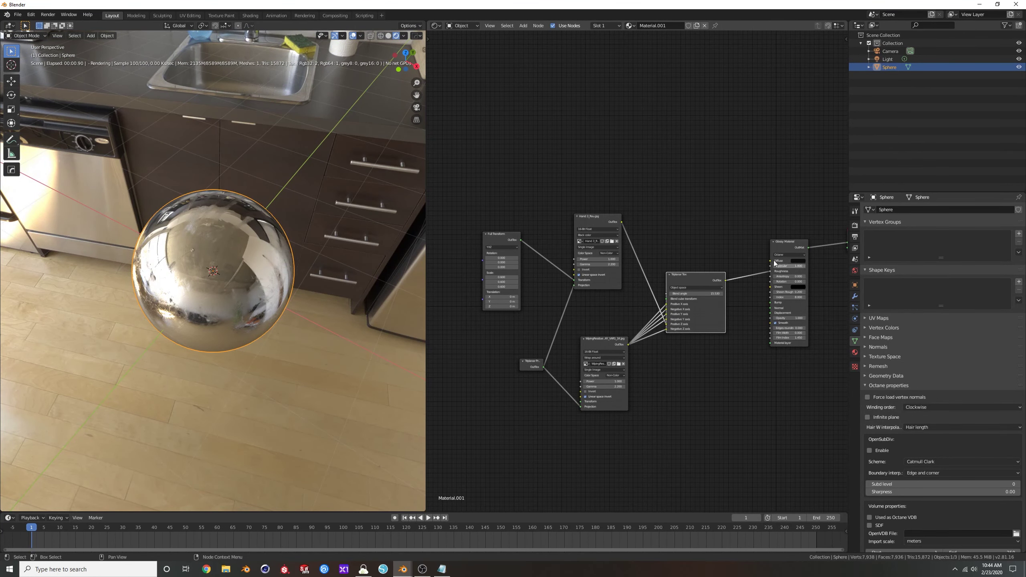
middle_click_drag(774, 262, 728, 264)
scroll(728, 265, "down", 2)
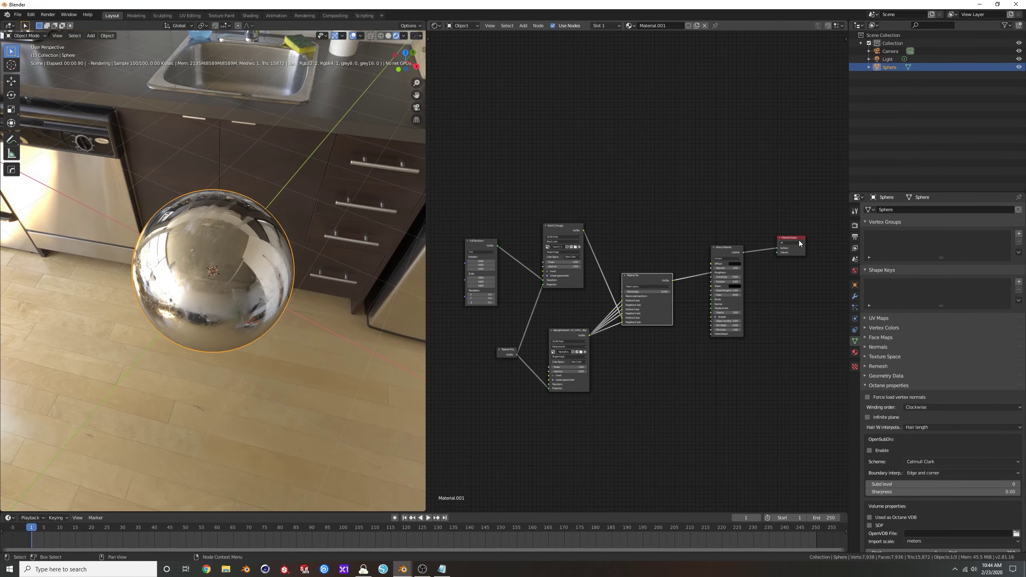
left_click(854, 352)
Step: Inspect the handprint on the sphere and set the Full Transform's translation to X 0.02 m and Y -0.07 m
mouse_move(253, 231)
middle_mouse_down()
mouse_move(244, 198)
mouse_move(256, 231)
middle_mouse_up()
scroll(636, 310, "up", 2)
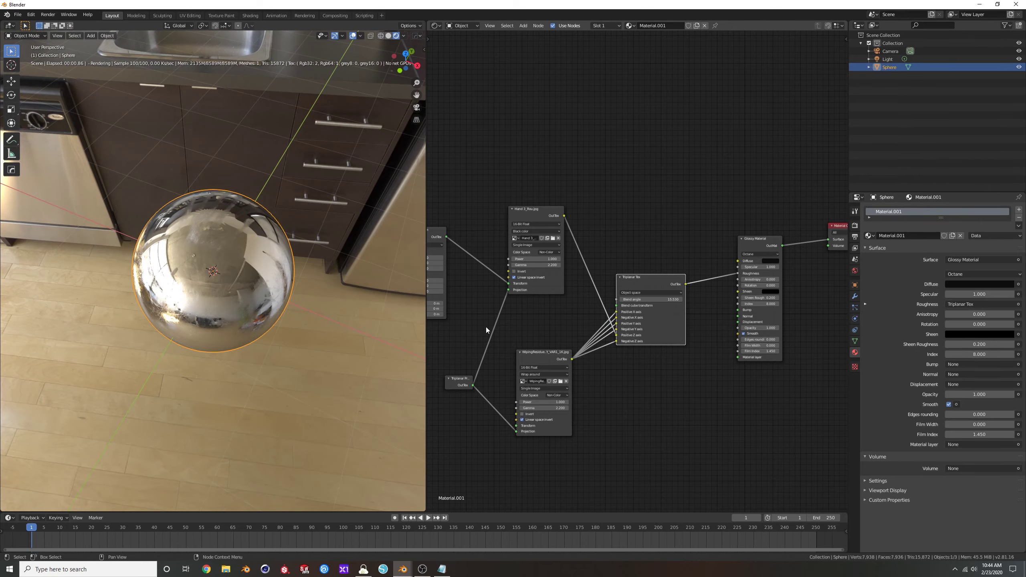
mouse_move(210, 291)
middle_mouse_down()
mouse_move(226, 253)
mouse_move(207, 287)
middle_mouse_up()
scroll(217, 231, "up", 3)
middle_click_drag(218, 194, 222, 210)
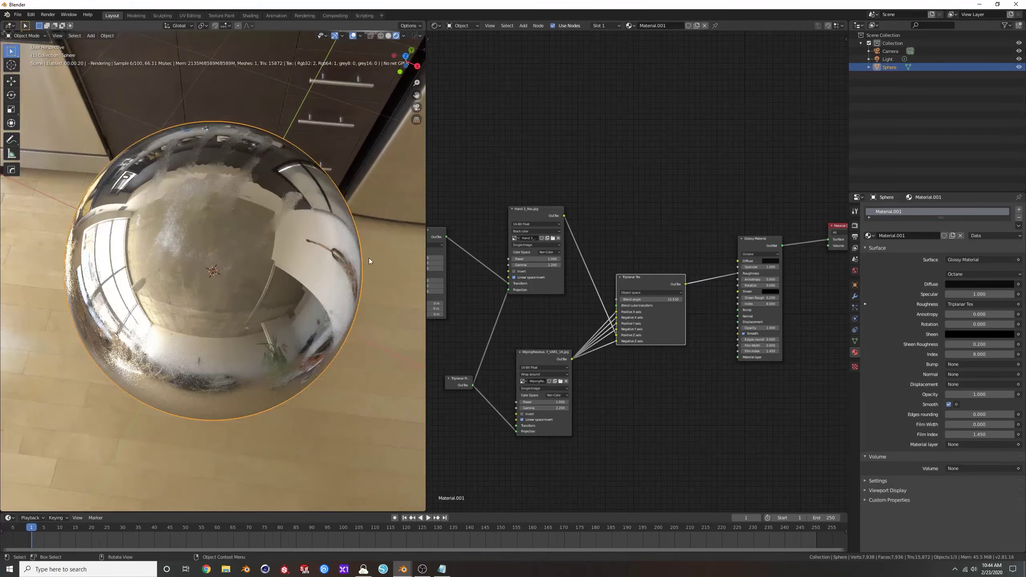
scroll(463, 290, "down", 2)
middle_click_drag(463, 290, 560, 297)
scroll(524, 298, "up", 1)
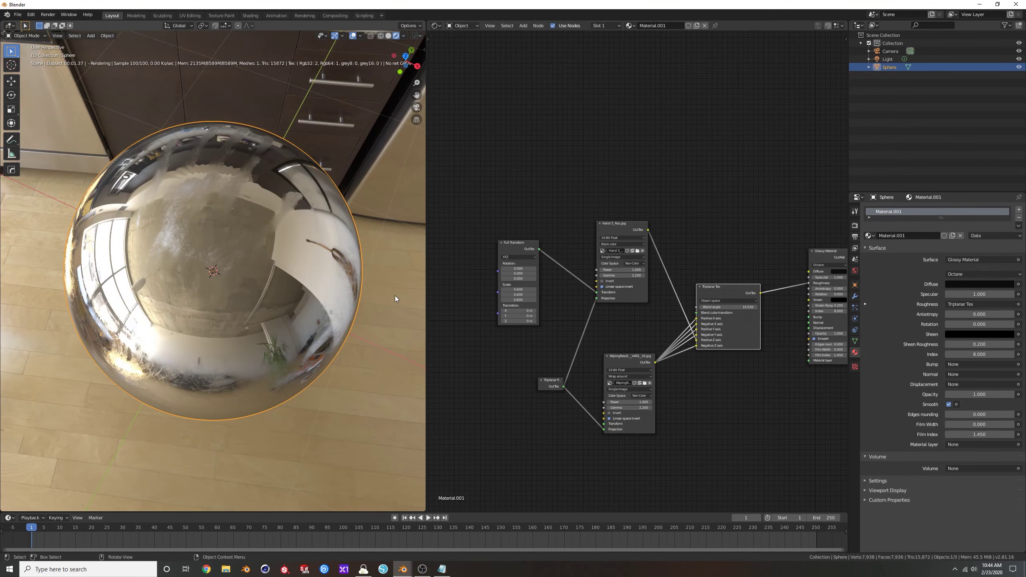
mouse_move(519, 311)
left_mouse_down()
mouse_move(501, 310)
mouse_move(509, 316)
left_mouse_up()
middle_click_drag(244, 256, 232, 179)
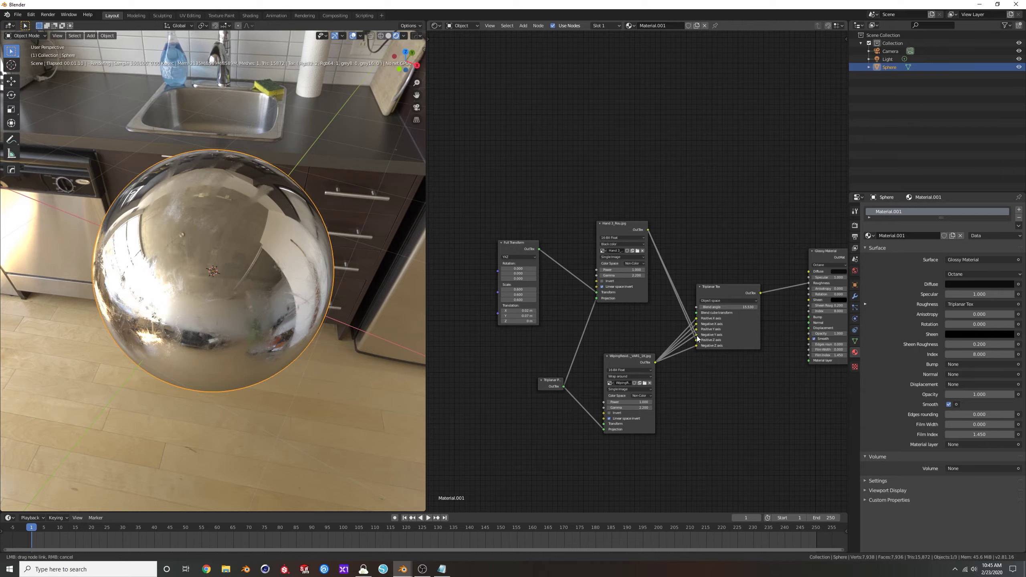
Step: Duplicate the Hand 3_Rou.jpg texture with its transform and projection nodes, and connect the copy to Triplanar Tex's Negative Y axis
mouse_move(260, 269)
middle_mouse_down()
mouse_move(263, 239)
mouse_move(253, 271)
mouse_move(260, 247)
mouse_move(287, 249)
mouse_move(258, 262)
middle_mouse_up()
scroll(563, 268, "down", 3)
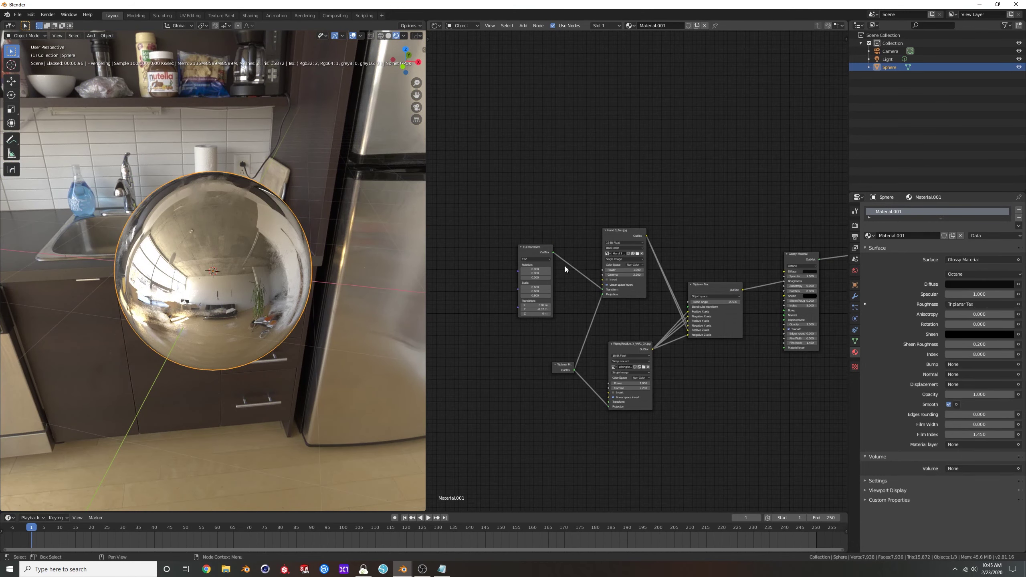
left_click(537, 265, "shift")
key("shift+d")
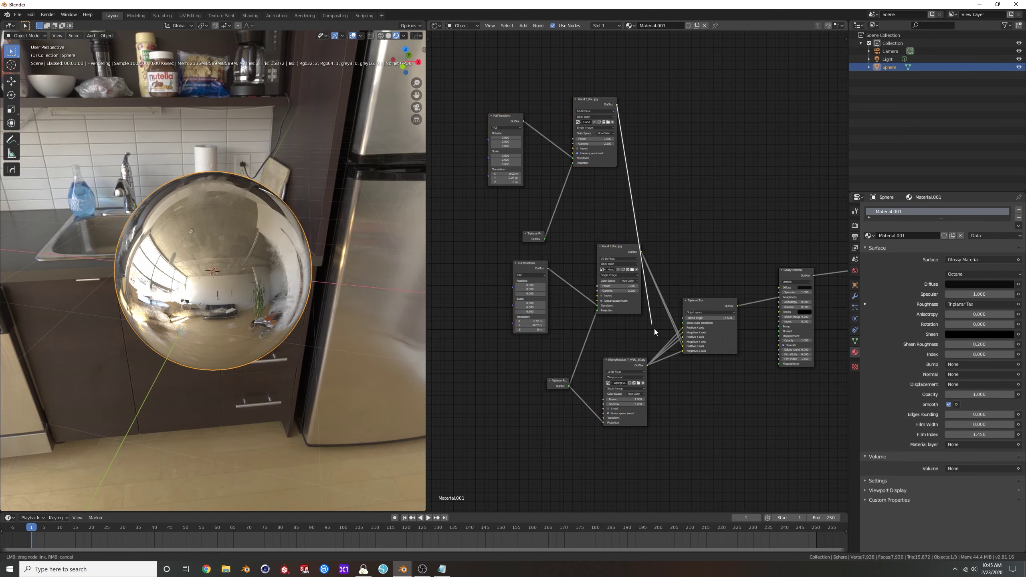
left_click_drag(681, 346, 683, 344)
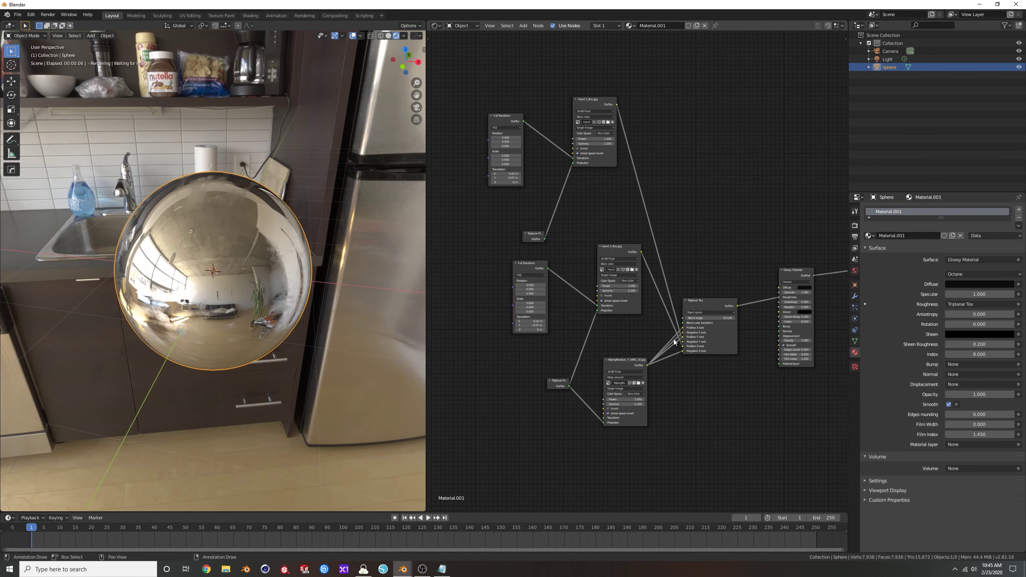
Step: Reset the duplicated Full Transform's X, Y and Z translation to 0 m
middle_click_drag(506, 198, 533, 253)
scroll(534, 243, "up", 5)
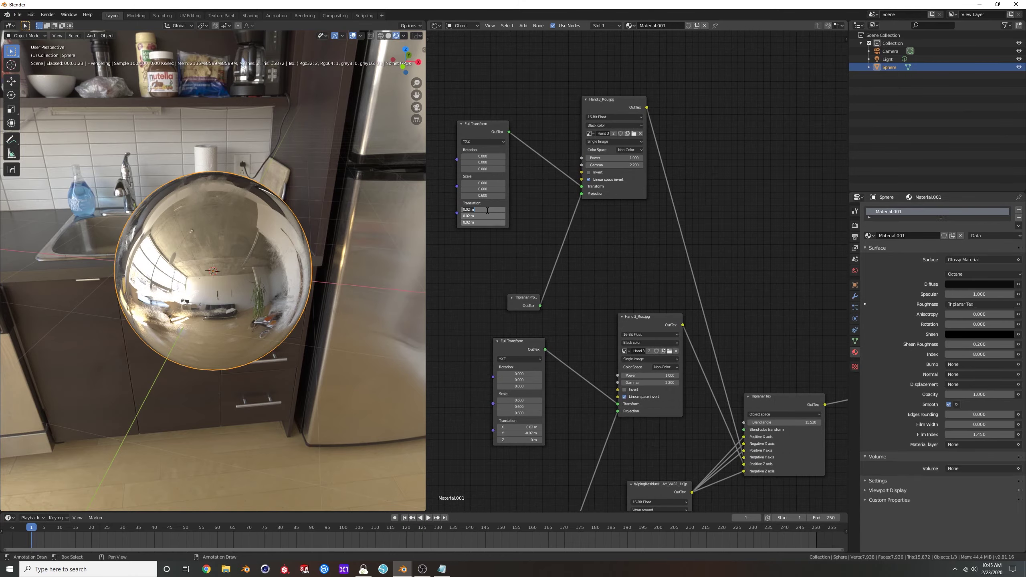
type("0")
key("Return")
Step: Try rotating the duplicated Full Transform about X while viewing the sphere's front
middle_click_drag(250, 238, 185, 274)
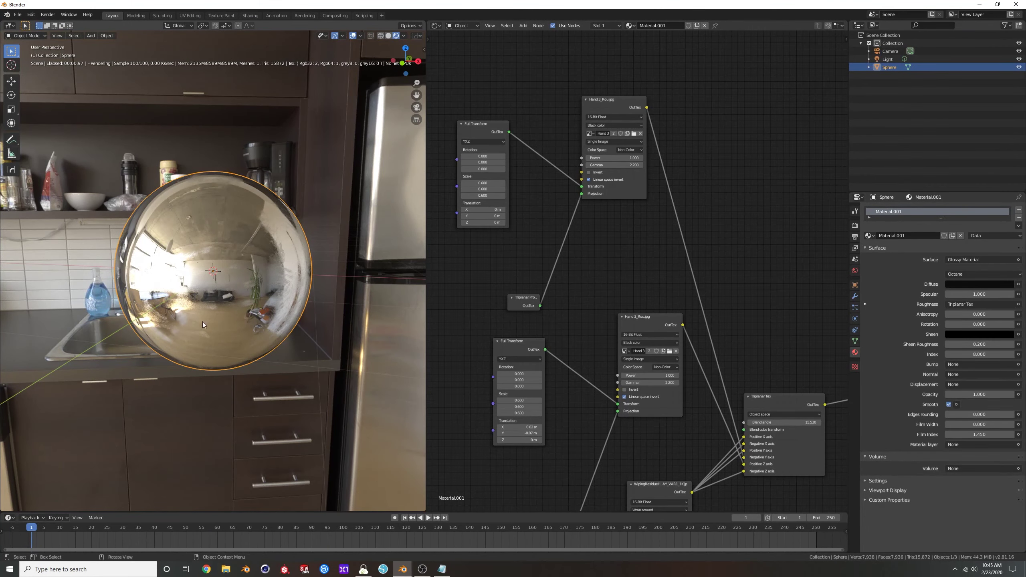
mouse_move(482, 169)
left_mouse_down()
mouse_move(497, 156)
mouse_move(482, 156)
left_mouse_up()
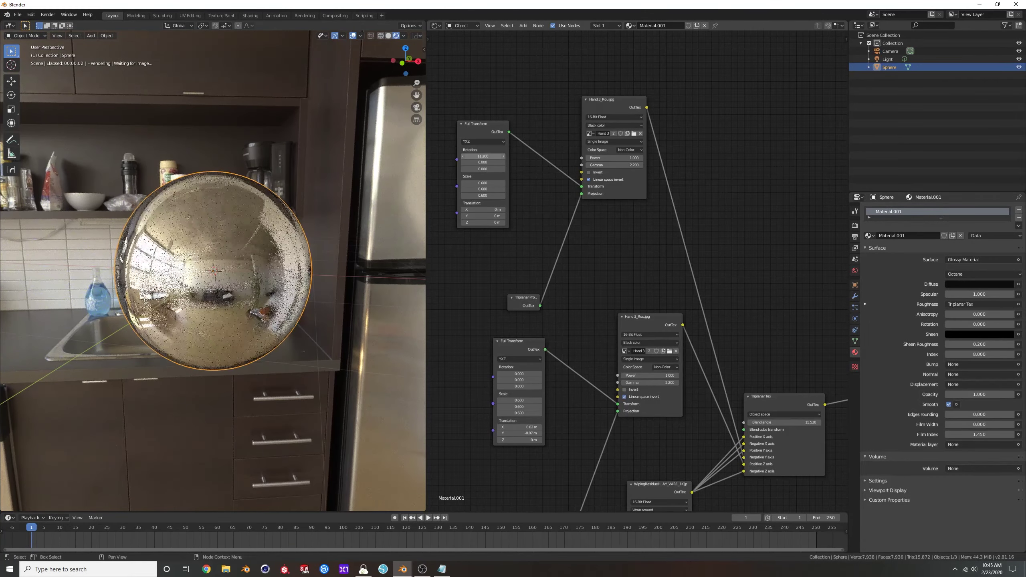
middle_click_drag(286, 188, 262, 207)
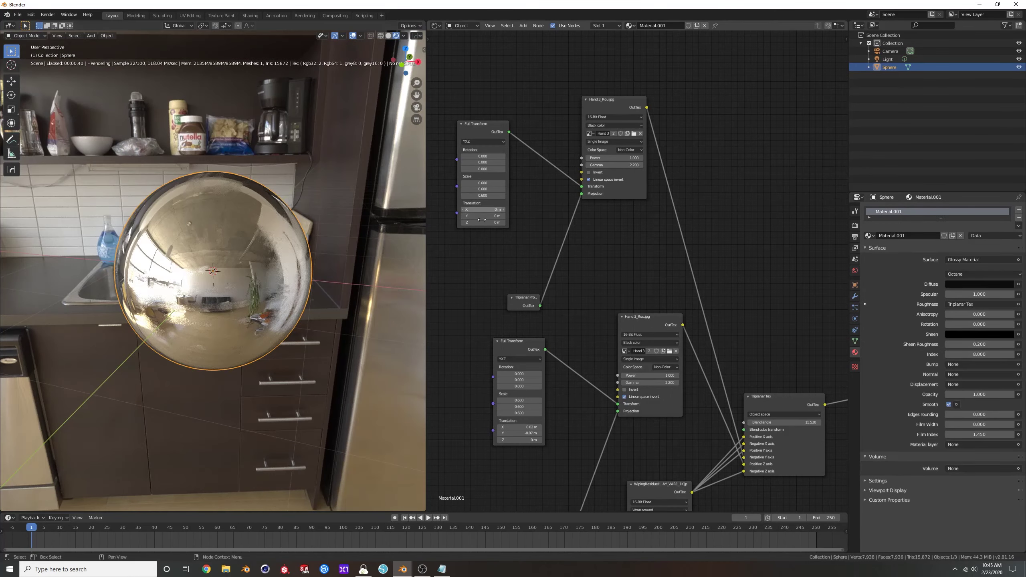
Step: Try changing the original Full Transform's rotation values while viewing the handprint on the sphere's top
middle_click_drag(522, 310, 526, 323)
middle_click_drag(249, 216, 245, 266)
scroll(498, 444, "up", 3)
middle_click_drag(496, 444, 536, 380)
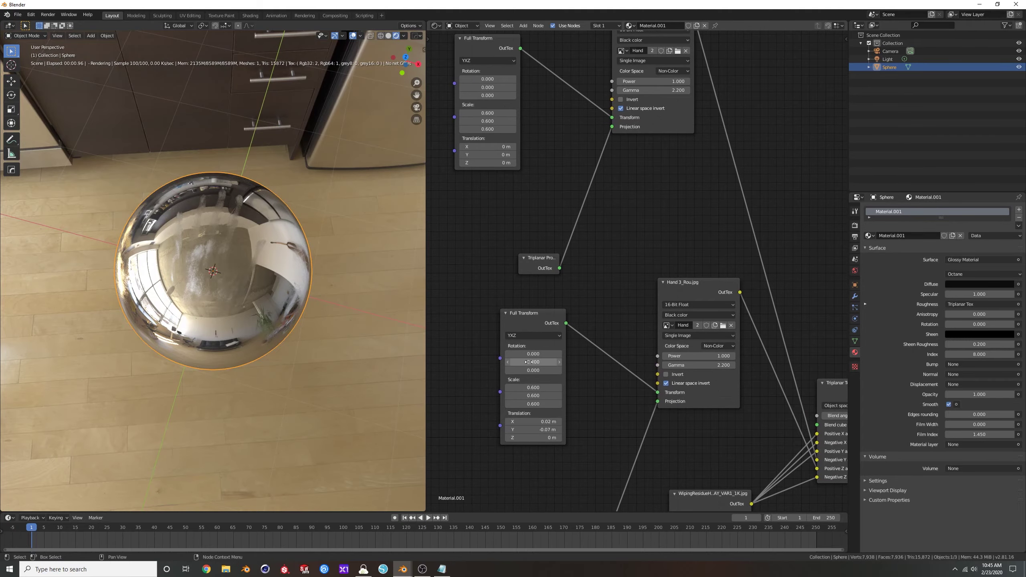
mouse_move(533, 354)
left_mouse_down()
mouse_move(553, 353)
mouse_move(534, 354)
mouse_move(543, 371)
mouse_move(565, 370)
mouse_move(530, 371)
left_mouse_up()
middle_click_drag(239, 297, 237, 253)
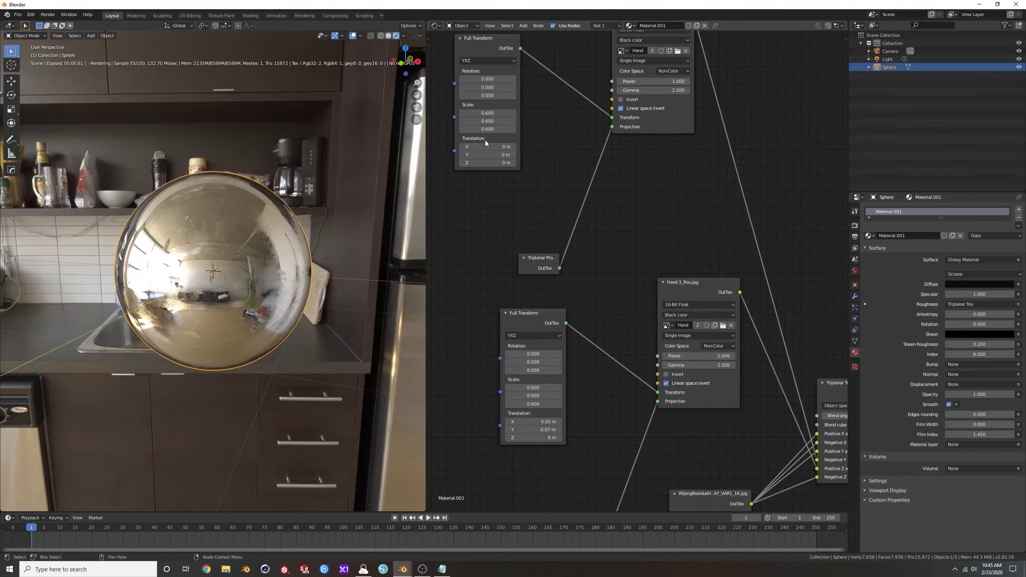
Step: Set the duplicated Full Transform's Z rotation to 83 and its Y translation to 0.1 m, checking the sphere
left_click_drag(488, 95, 519, 96)
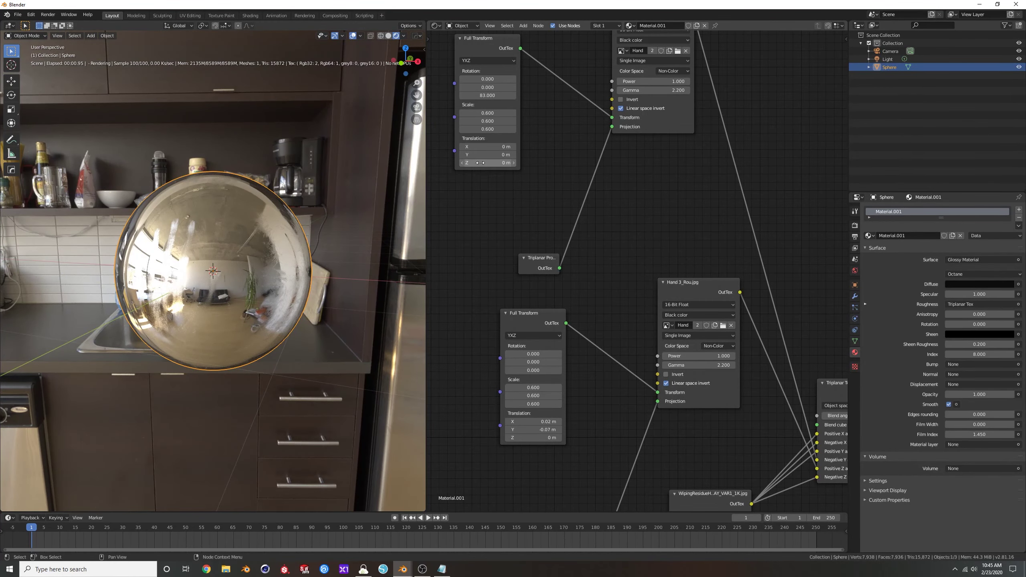
left_click_drag(490, 154, 499, 155)
middle_click_drag(187, 193, 423, 217)
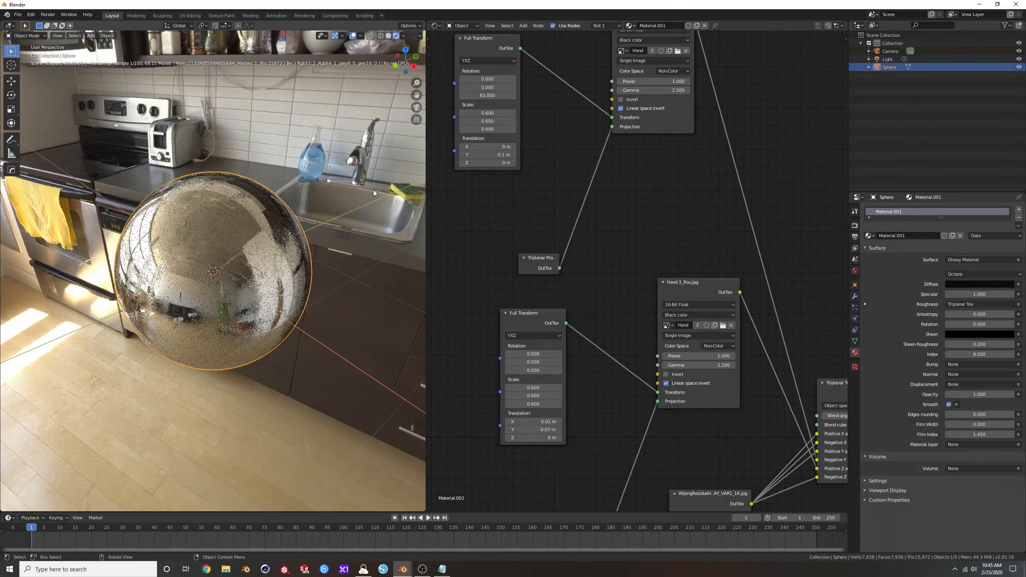
Step: Set the gamma of both Hand 3_Rou.jpg image textures to 0.7, checking the handprints on the sphere
middle_click_drag(580, 165, 586, 230)
scroll(621, 212, "down", 1)
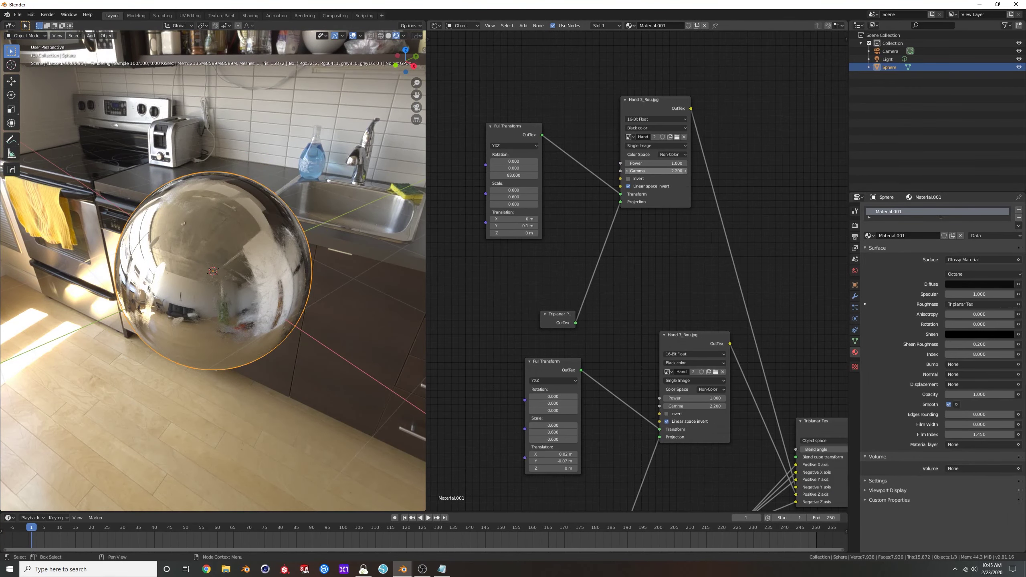
left_click_drag(656, 172, 649, 171)
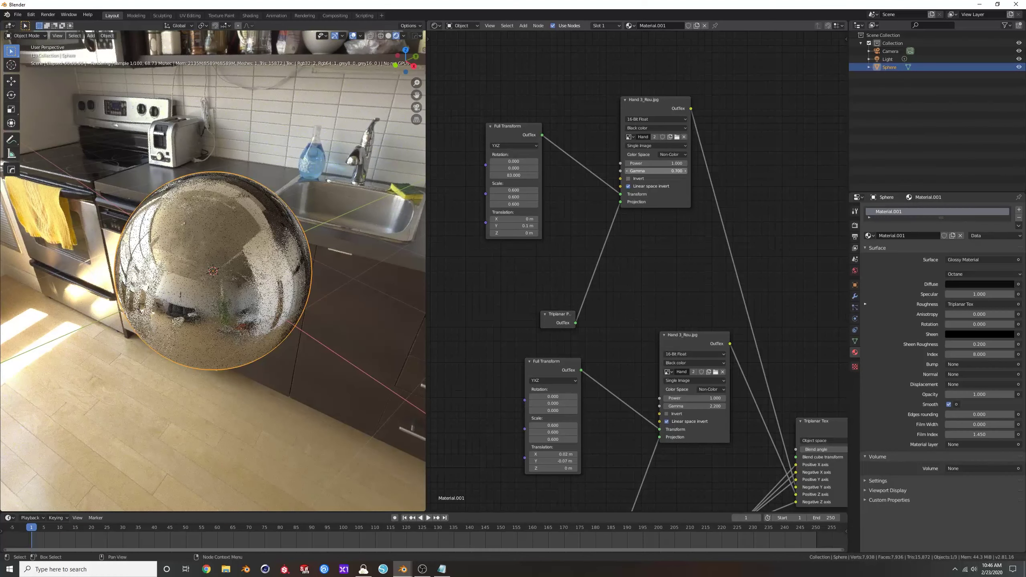
middle_click_drag(184, 171, 257, 164)
middle_click_drag(689, 381, 675, 333)
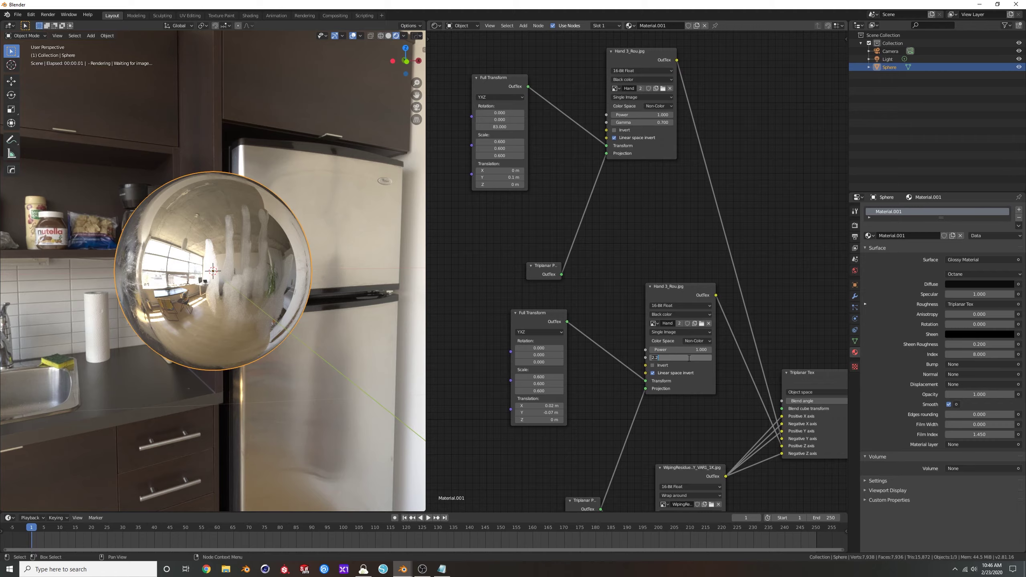
middle_click_drag(357, 318, 226, 300)
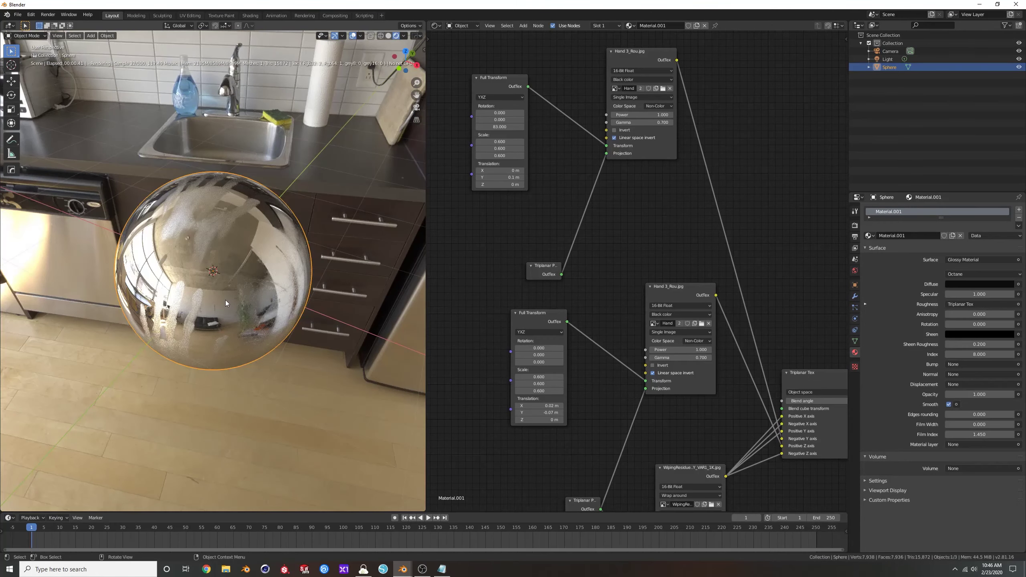
middle_click_drag(227, 260, 234, 282)
Step: Lower the gamma of the WipingResidue image texture and inspect the smudges around the sphere
mouse_move(680, 351)
left_mouse_down()
mouse_move(646, 351)
mouse_move(680, 351)
left_mouse_up()
middle_click_drag(609, 419, 601, 380)
scroll(606, 379, "down", 5)
scroll(652, 424, "up", 2)
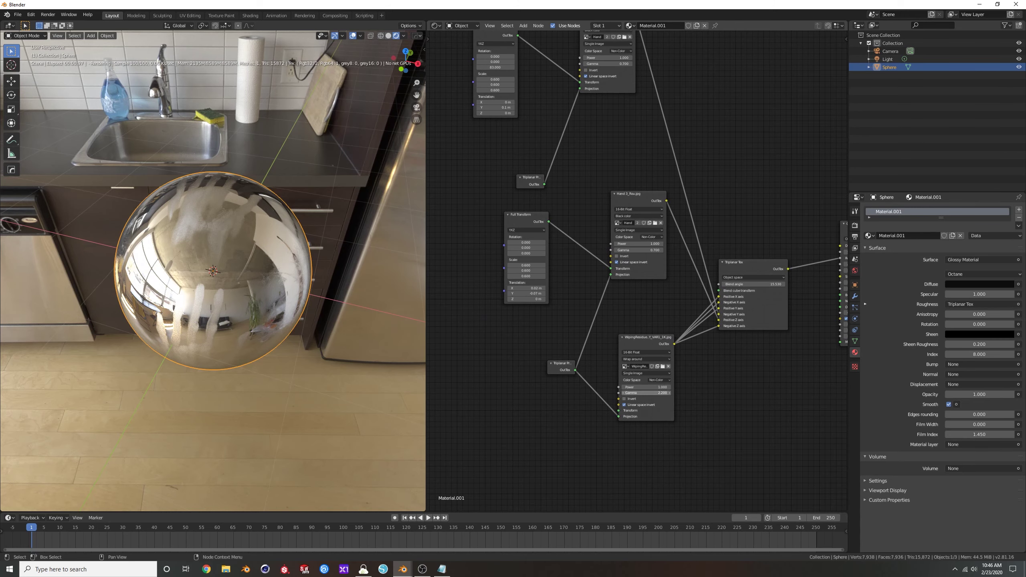
mouse_move(648, 393)
left_mouse_down()
mouse_move(602, 393)
mouse_move(620, 393)
left_mouse_up()
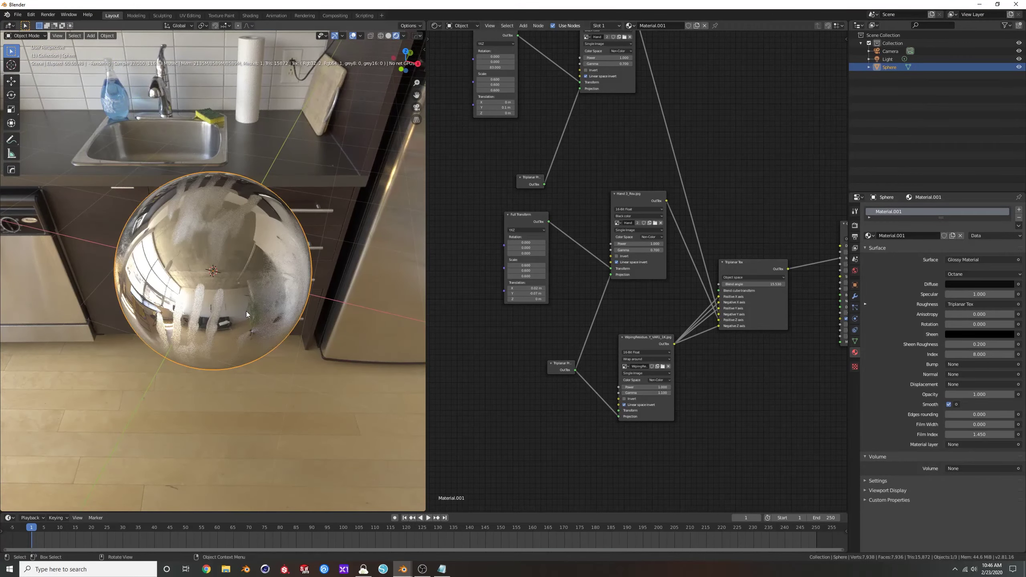
middle_click_drag(249, 312, 221, 265)
middle_click_drag(287, 278, 228, 279)
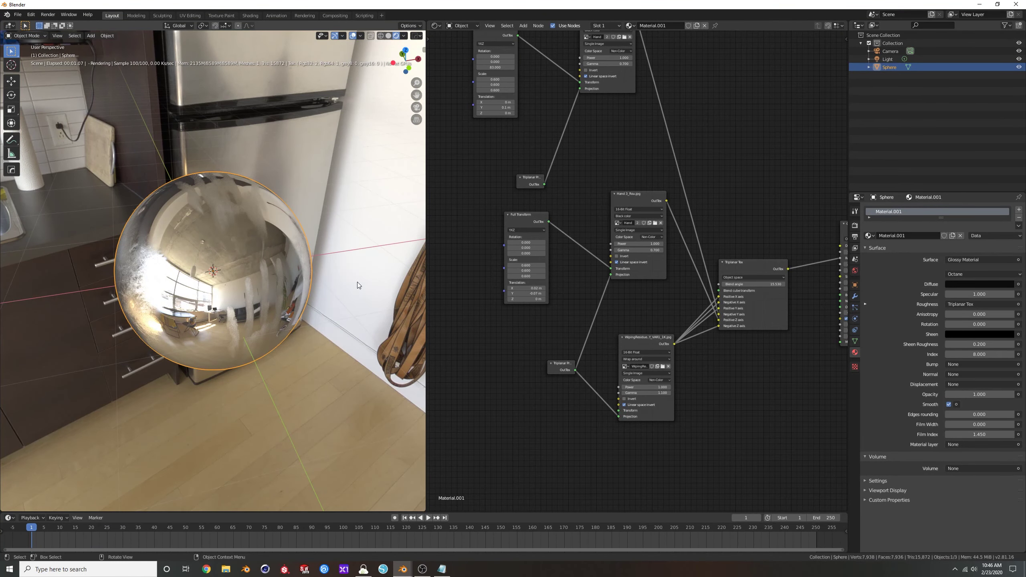
Step: Try the Triplanar Tex node in World space while moving the sphere through the scene
left_click_drag(745, 263, 748, 234)
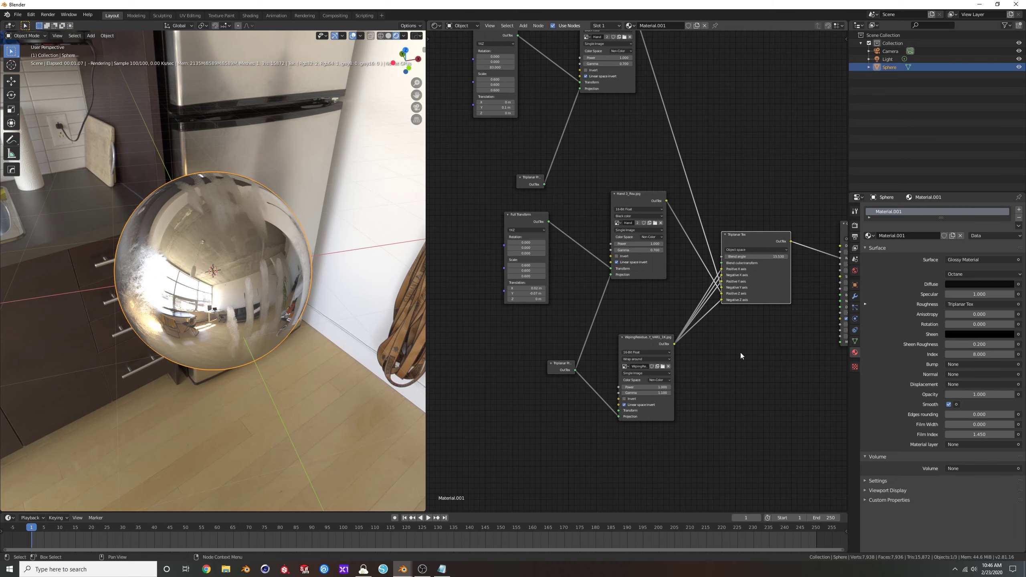
middle_click_drag(741, 352, 686, 392)
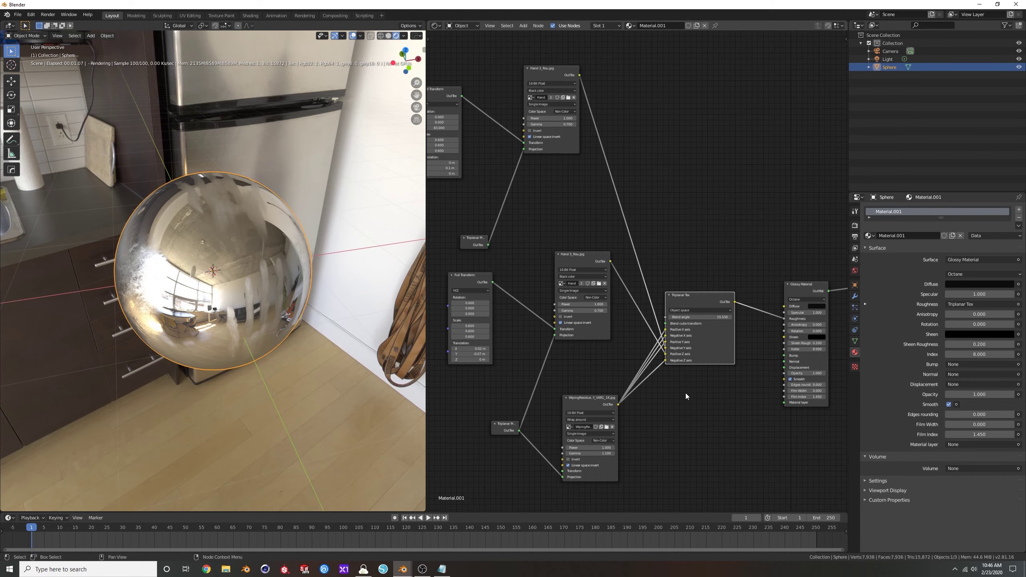
left_click(691, 309)
left_click(686, 316)
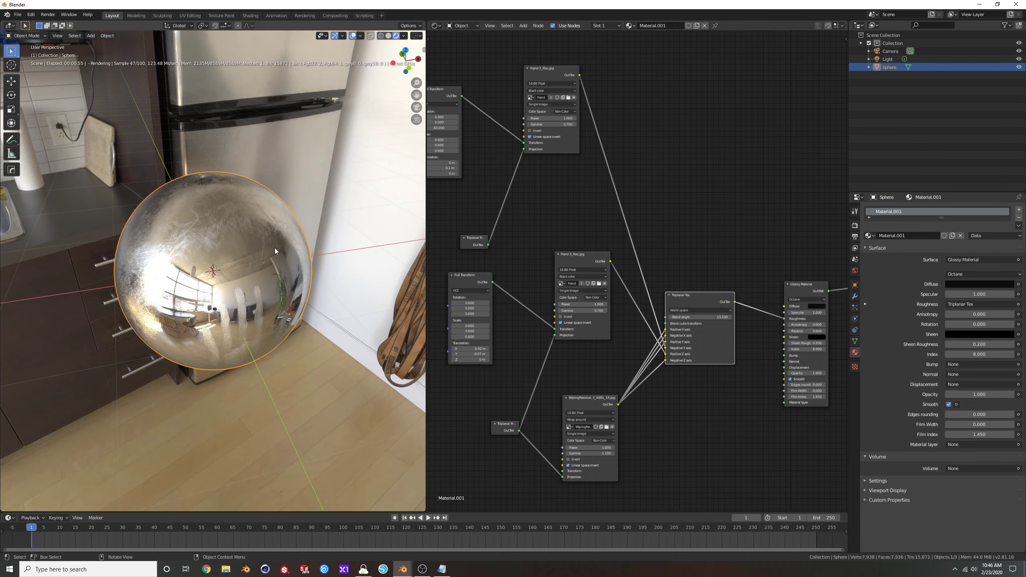
key("g")
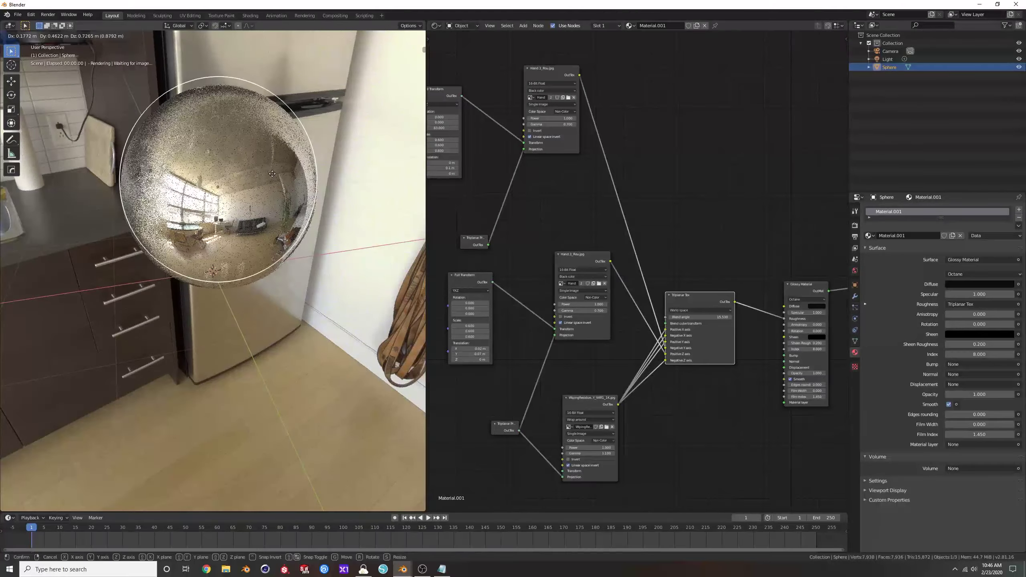
left_click(269, 258)
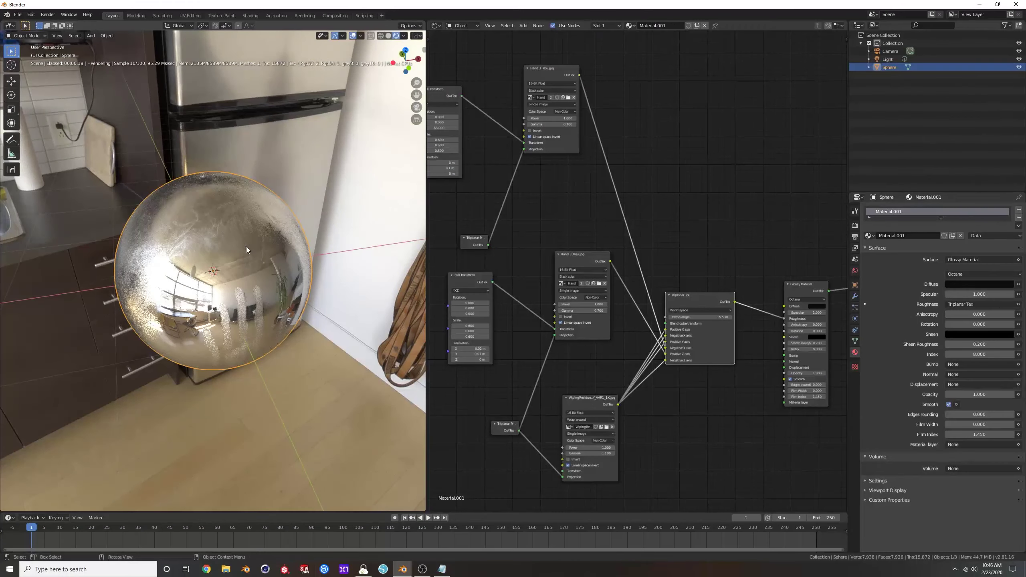
Step: Set the Triplanar Tex node back to Object space and check the sphere
left_click(699, 310)
left_click(694, 317)
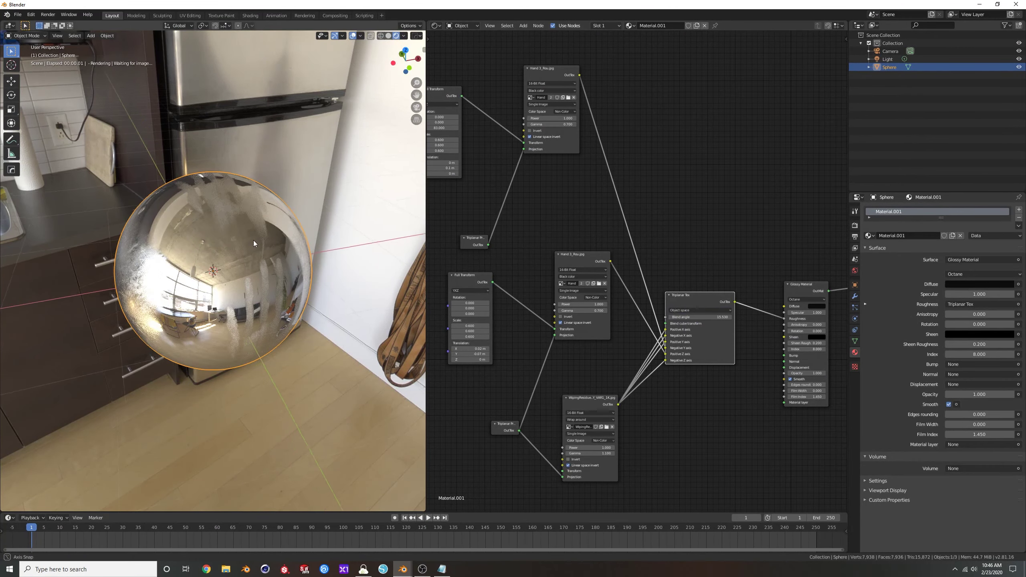
middle_click_drag(253, 241, 229, 225)
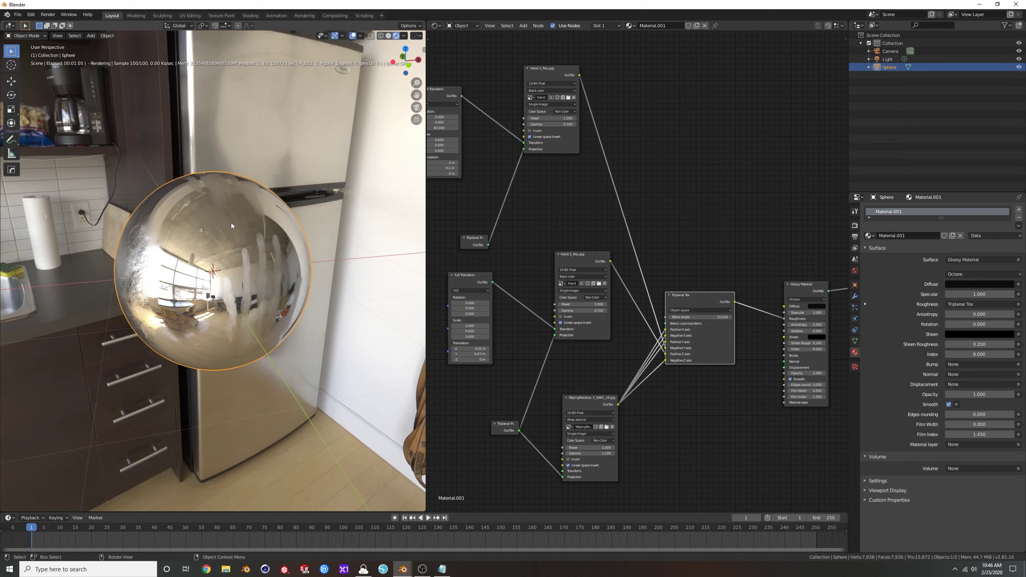
Step: Add a cylinder mesh at the sphere's centre and narrow it along X and Y, locking its Z scale
key("shift+a")
mouse_move(237, 248)
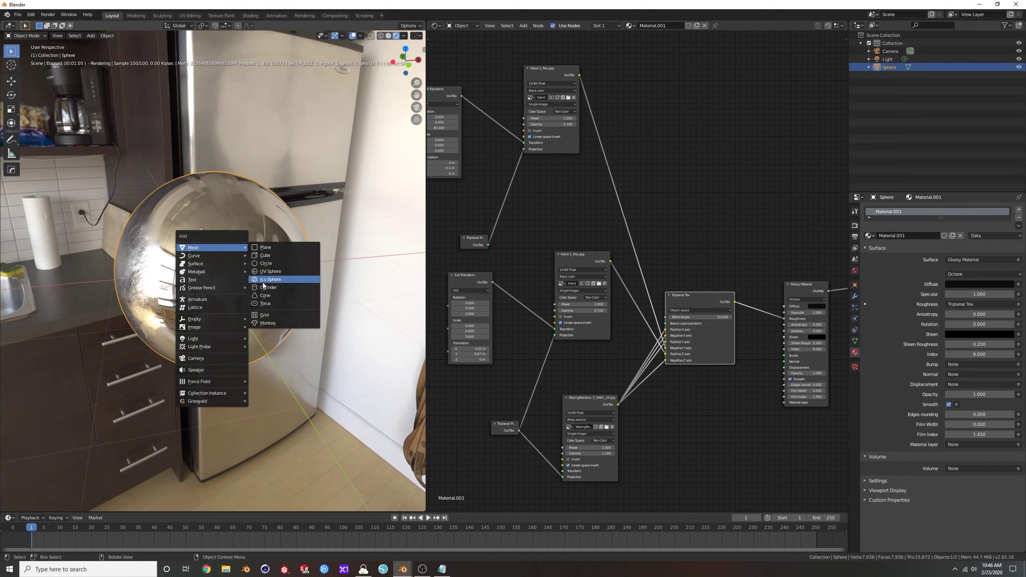
left_click(283, 292)
key("s")
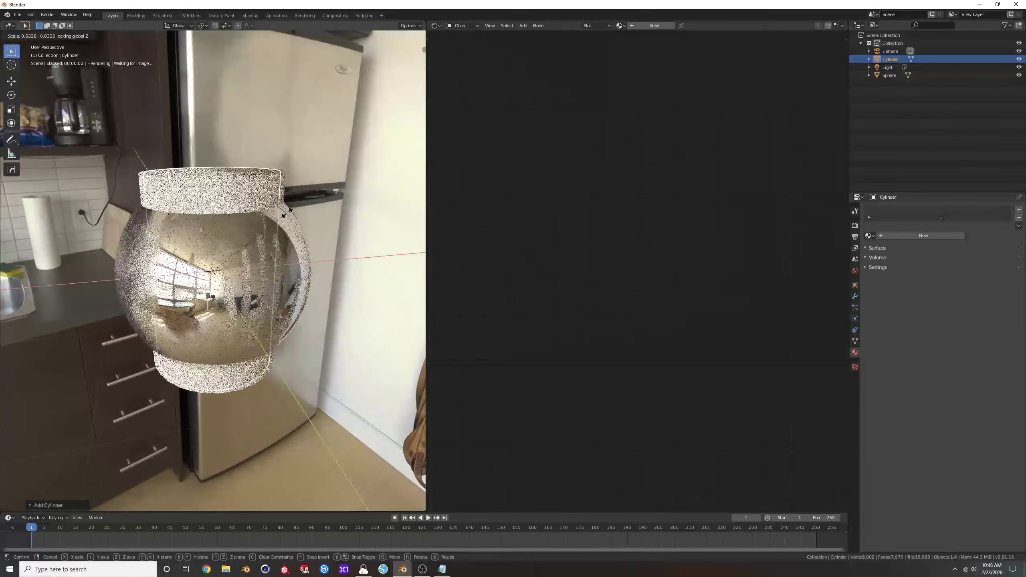
left_click(298, 210)
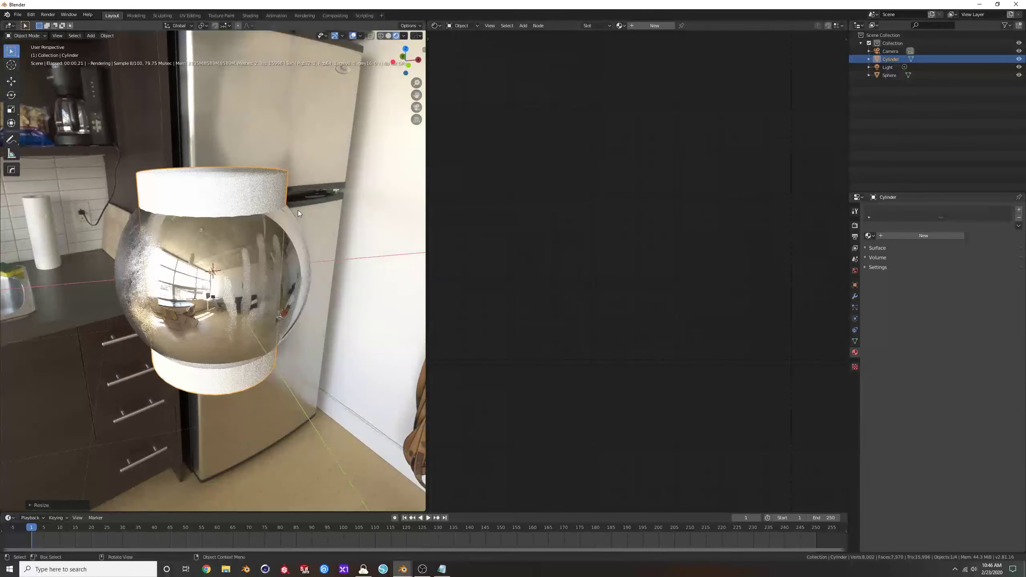
Step: Link the sphere's Material.001 to the cylinder
left_click(289, 246)
left_click(271, 202)
left_click(287, 236, "shift")
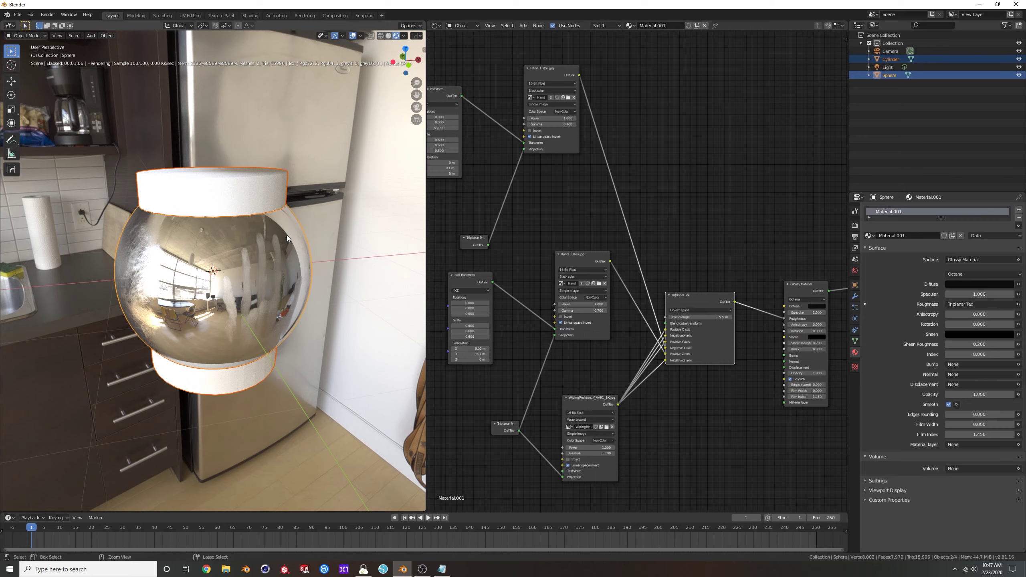
key("ctrl+l")
left_click(293, 257)
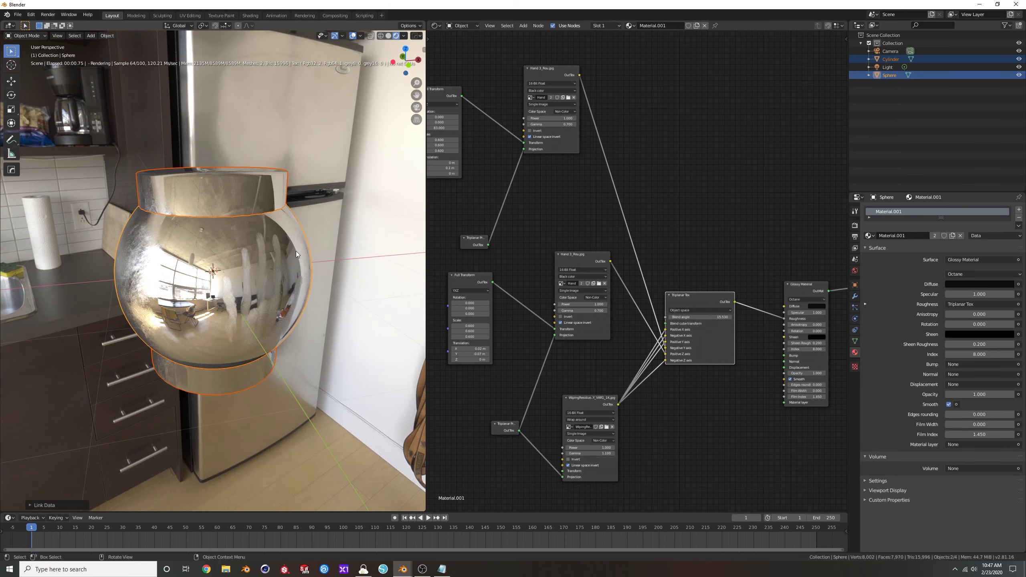
Step: Delete the sphere and select the cylinder
left_click(295, 251)
key("Delete")
middle_click_drag(202, 206, 238, 220)
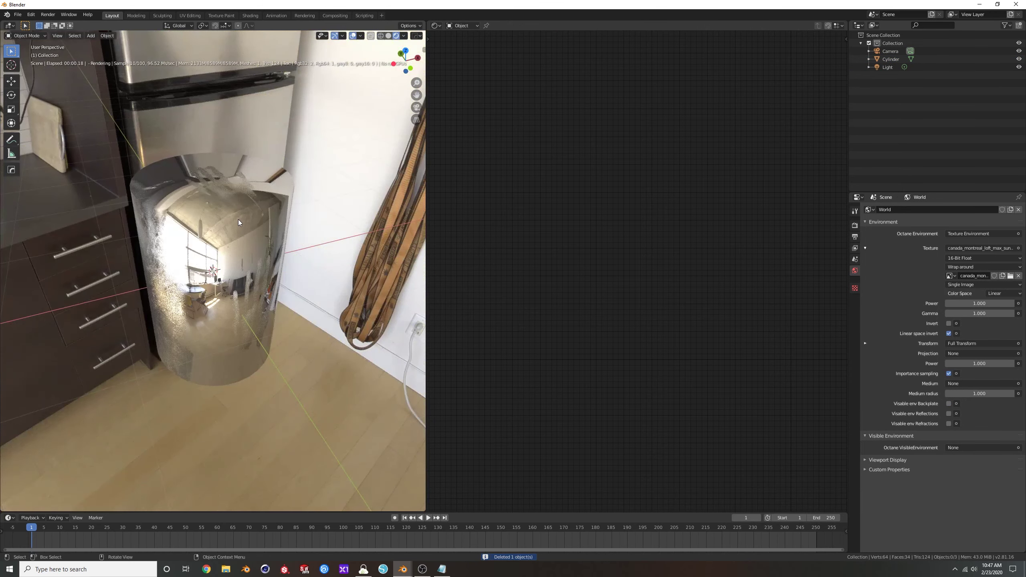
left_click(238, 220)
middle_click_drag(257, 283, 260, 273)
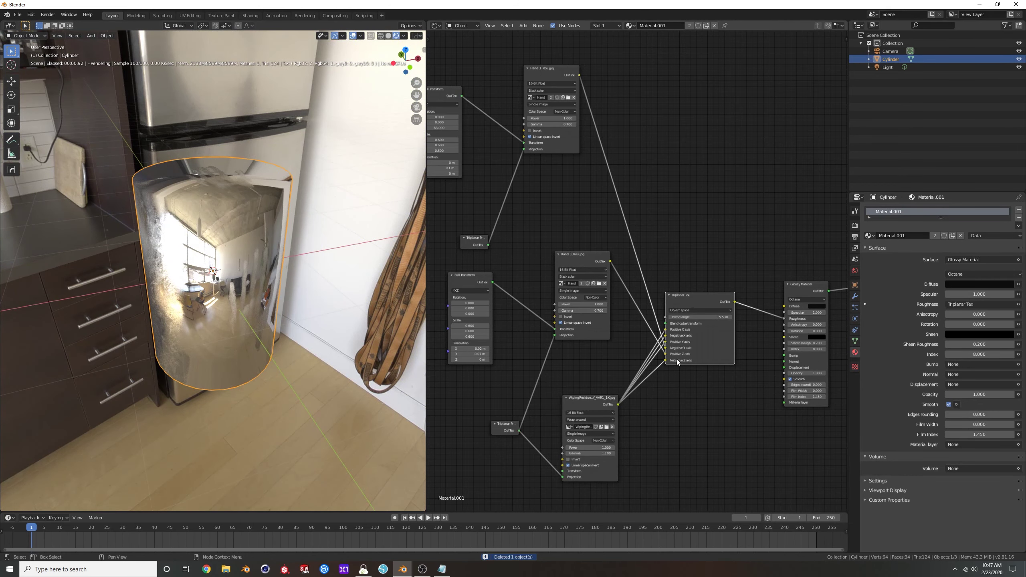
Step: Connect the WipingResidue texture to the Triplanar Tex's Negative Y axis in place of the upper Hand 3_Rou.jpg, checking the cylinder
left_click_drag(619, 404, 666, 352)
middle_click_drag(310, 292, 214, 240)
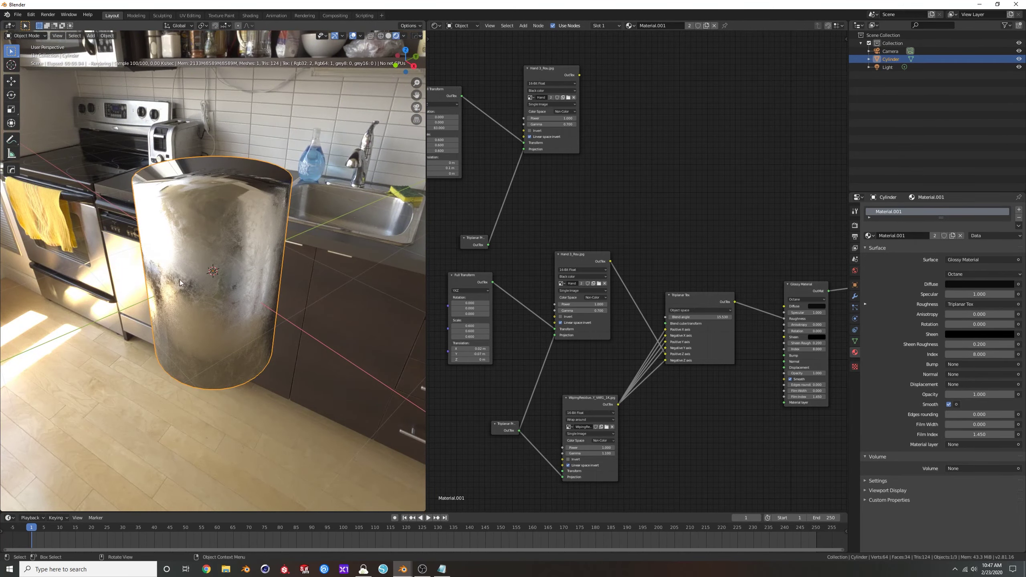
middle_click_drag(179, 279, 241, 228)
middle_click_drag(246, 266, 259, 283)
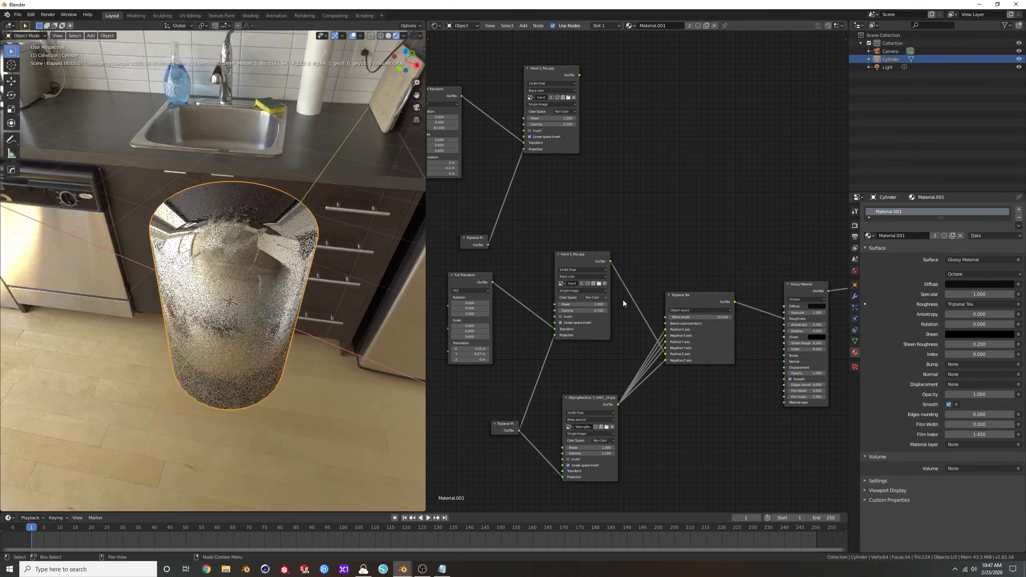
Step: Inset the cylinder's top face slightly in face select mode
key("Tab")
middle_click_drag(224, 232, 291, 232)
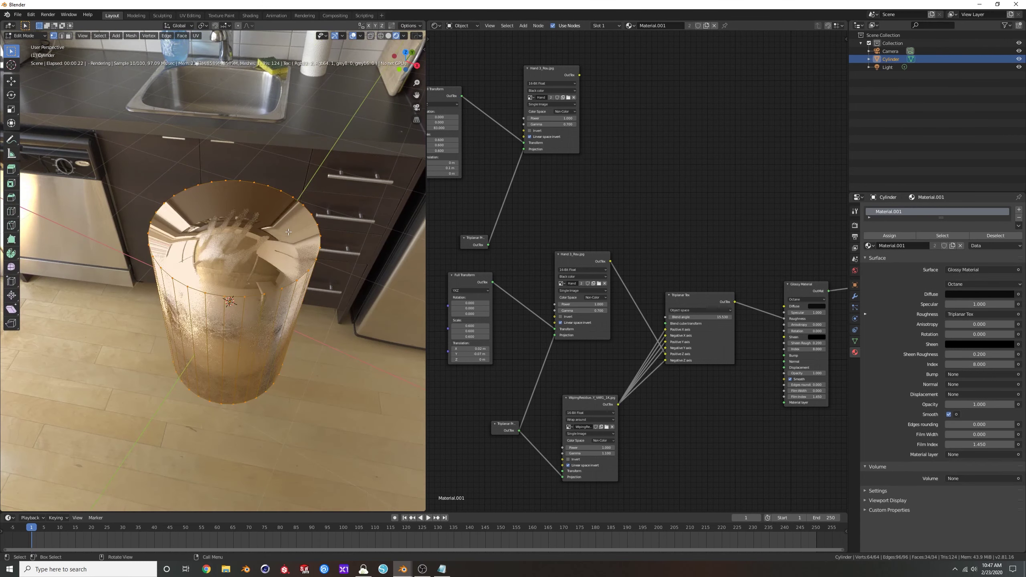
key("alt+a")
key("ctrl+Tab")
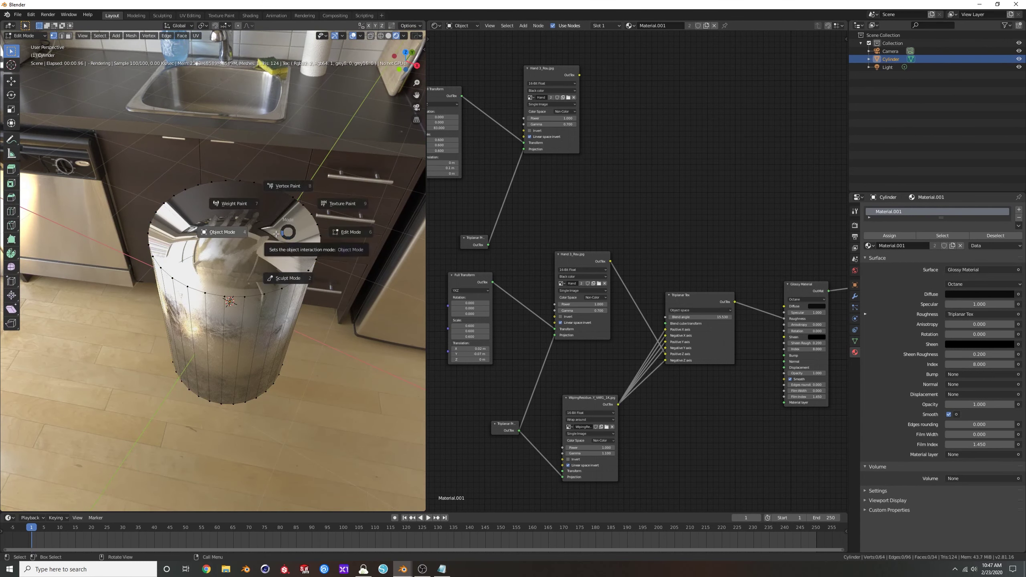
key("Escape")
key("3")
left_click(278, 231)
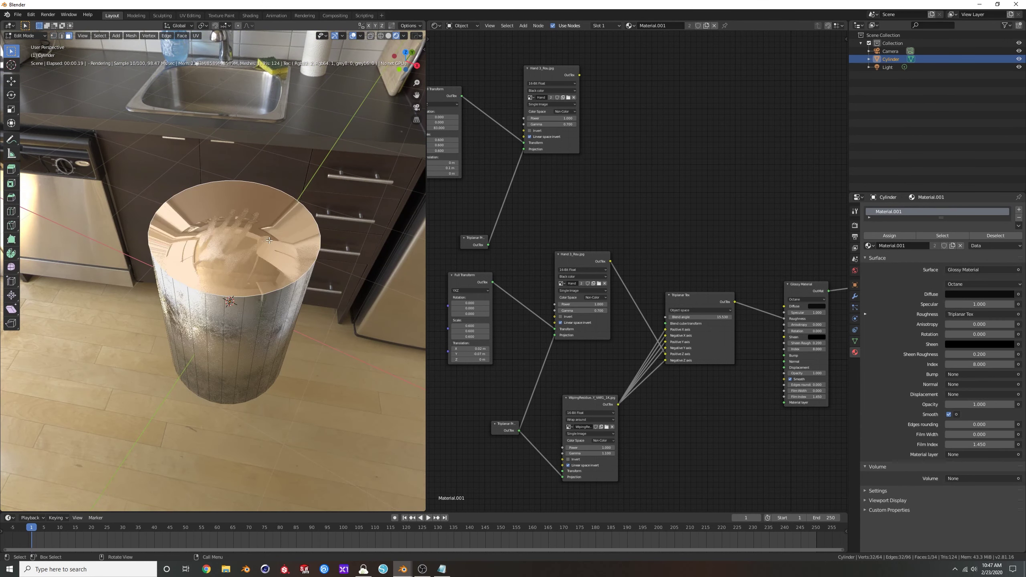
key("i")
left_click(286, 228)
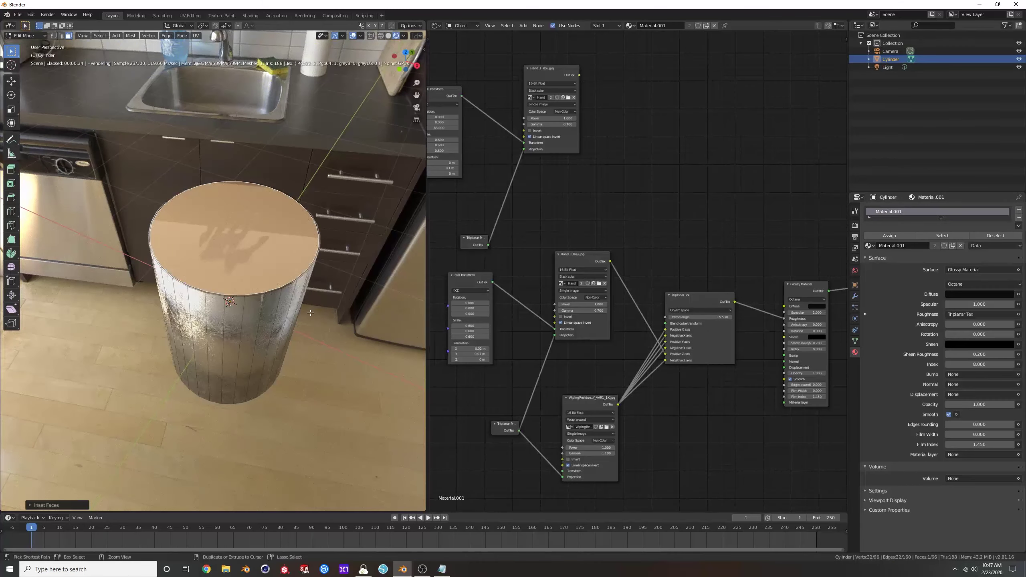
Step: Add two loop cuts around the cylinder's side, one near the top edge and one near the bottom, and return to Object Mode
key("ctrl+r")
left_click(300, 299)
left_click(311, 249)
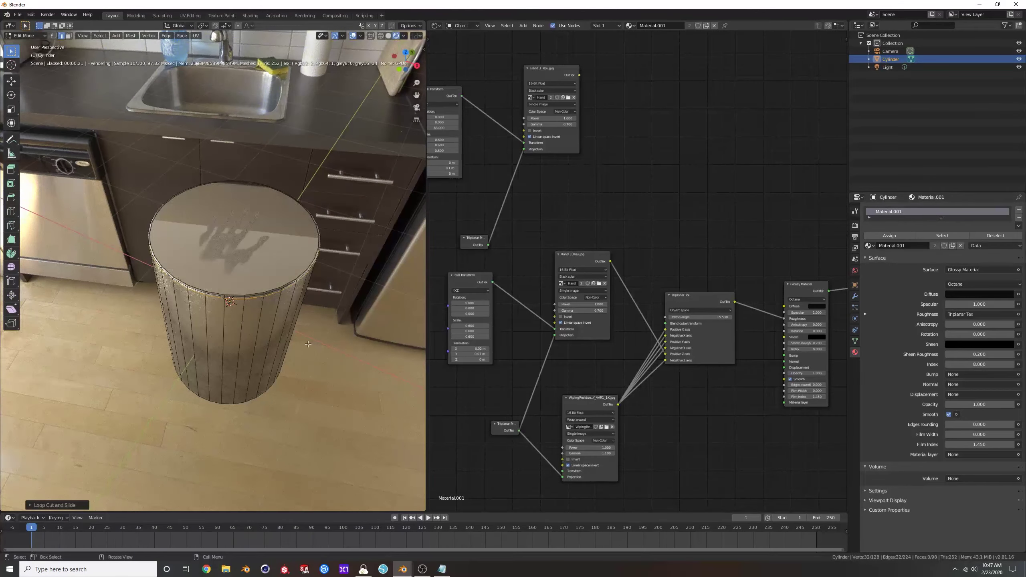
middle_click_drag(313, 258, 314, 223)
key("ctrl+r")
left_click(315, 402)
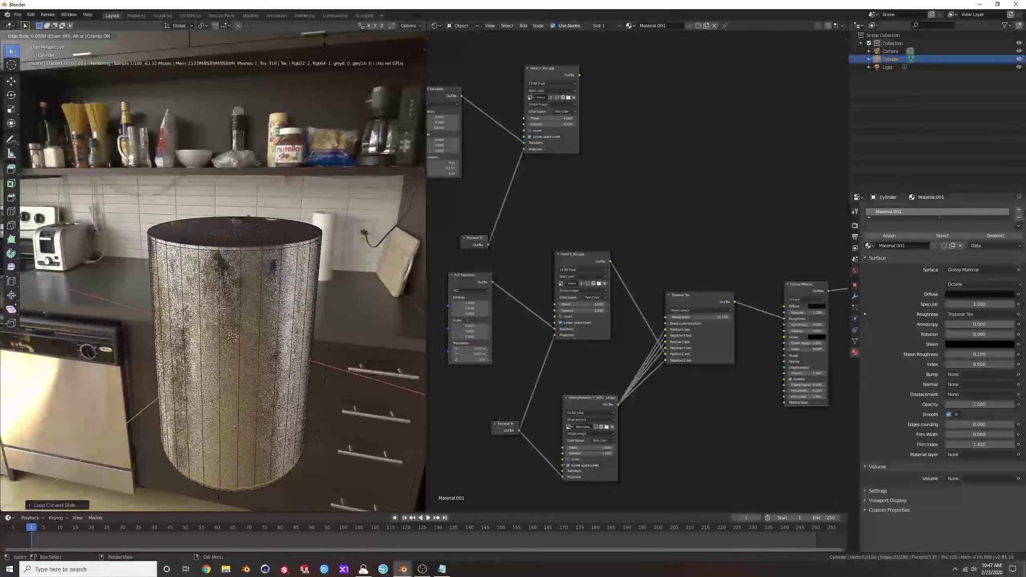
left_click(313, 35)
key("Tab")
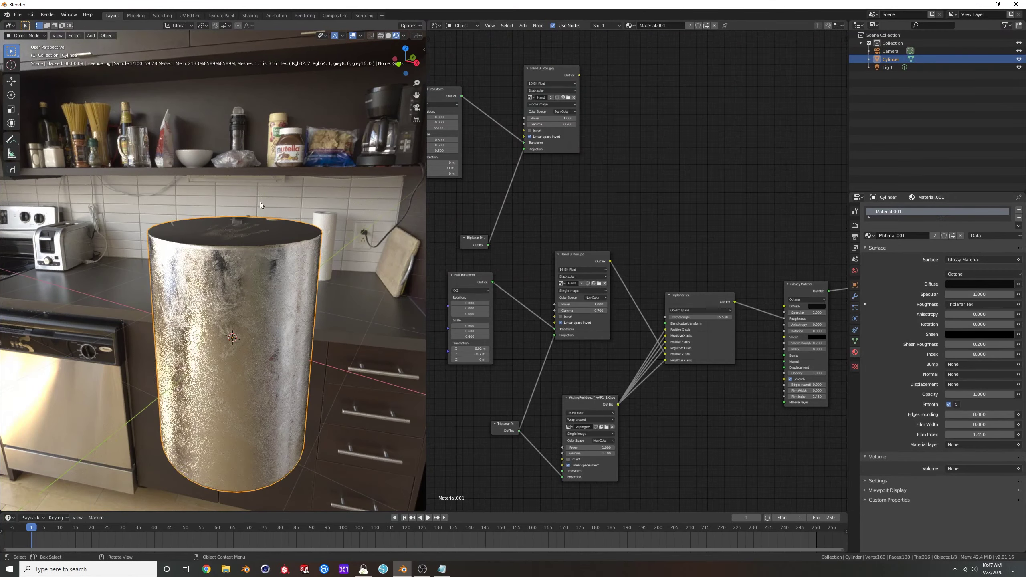
Step: Replace the Hand 3_Rou.jpg image in the middle texture node with the circular brushed aluminium JPG from the Materials\Metal folder
middle_click_drag(260, 202, 361, 174)
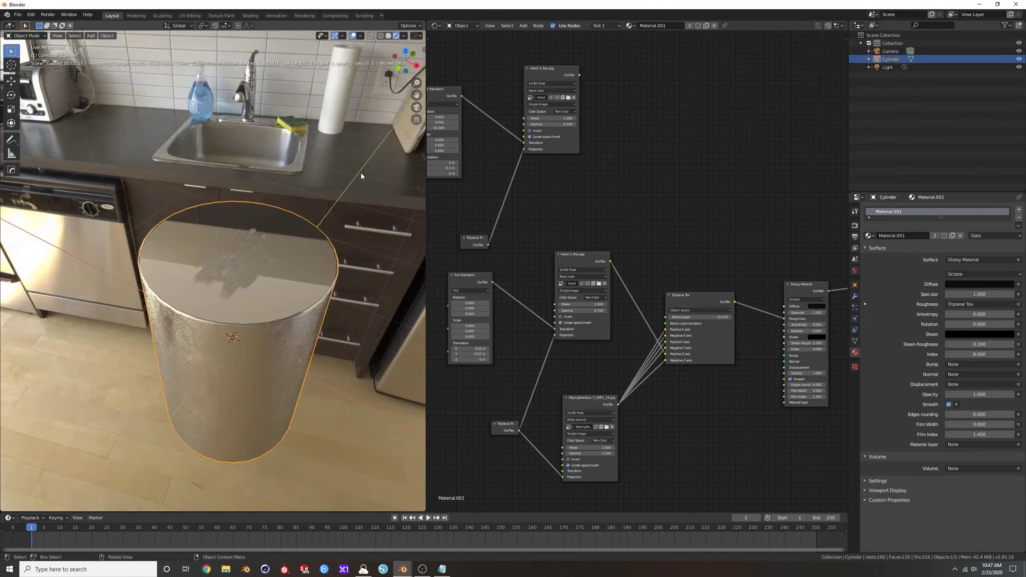
middle_click_drag(620, 277, 627, 287)
middle_click_drag(346, 301, 328, 288)
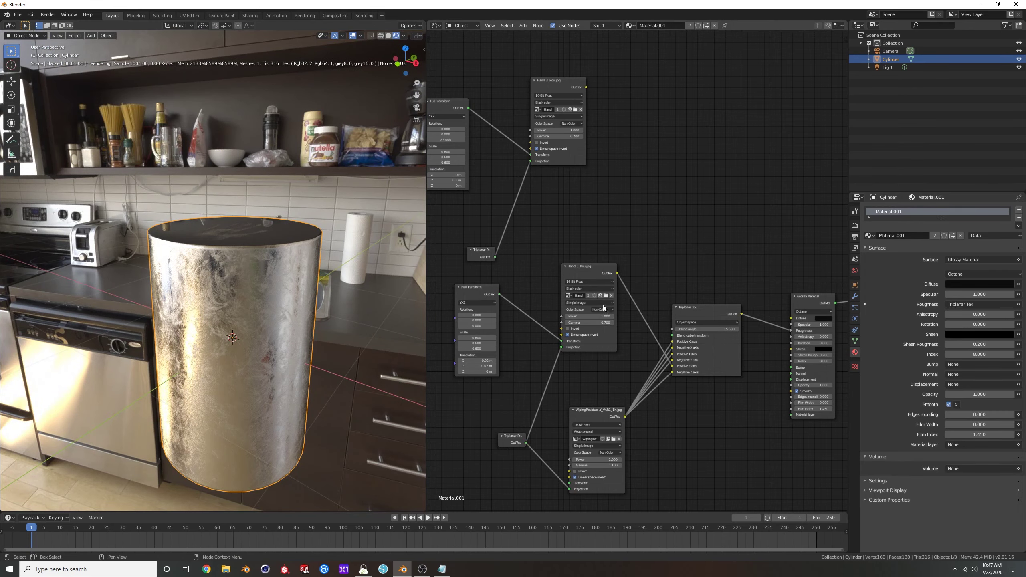
middle_click_drag(292, 238, 293, 246)
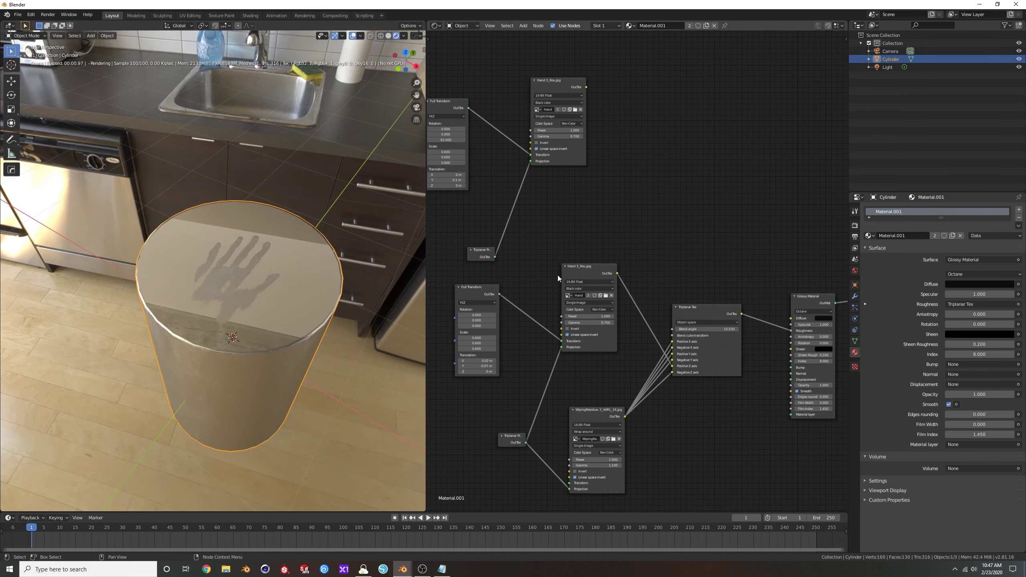
left_click(606, 295)
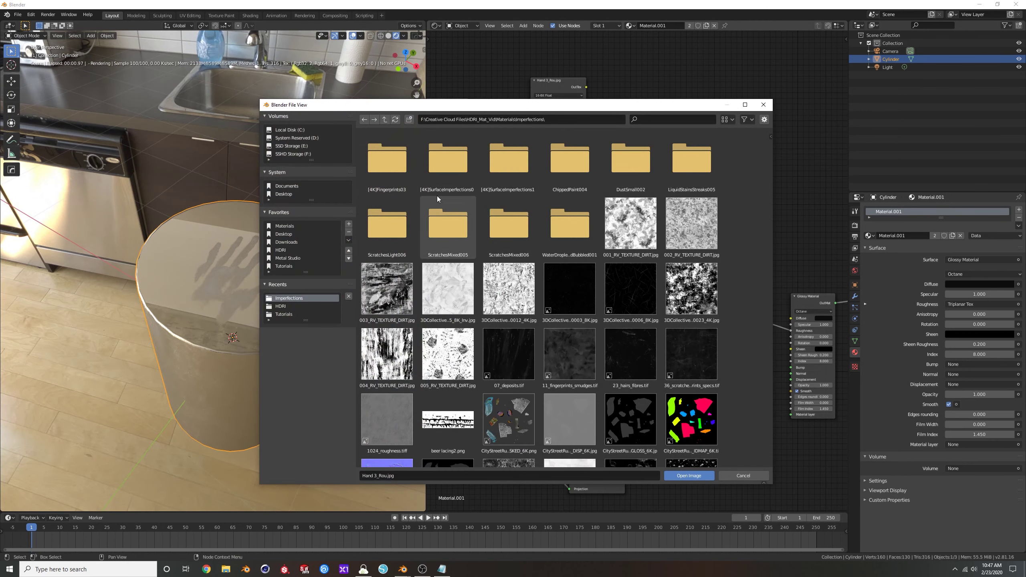
left_click(384, 120)
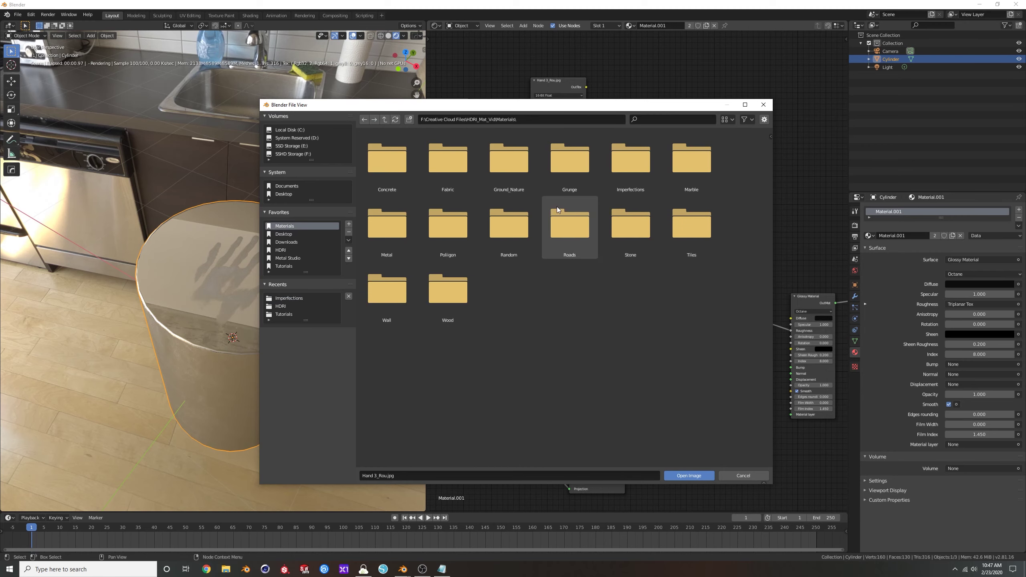
left_click(387, 227)
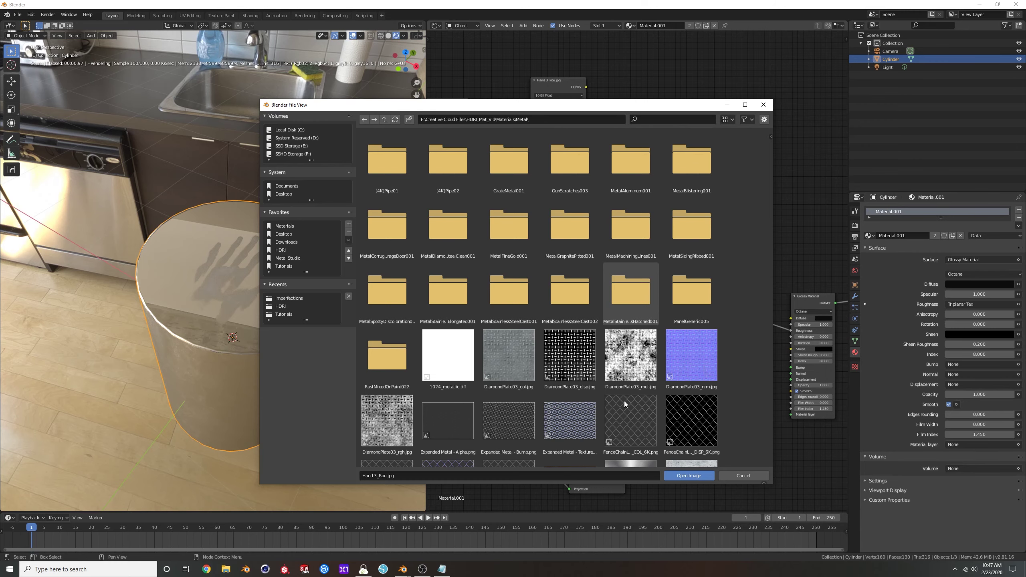
scroll(626, 396, "down", 1)
scroll(627, 400, "down", 10)
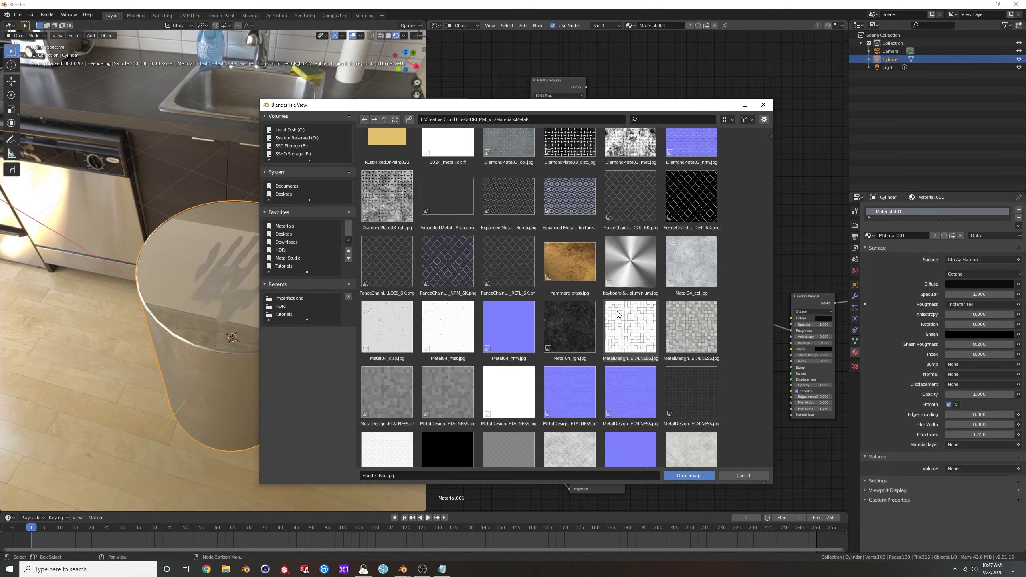
scroll(618, 314, "up", 1)
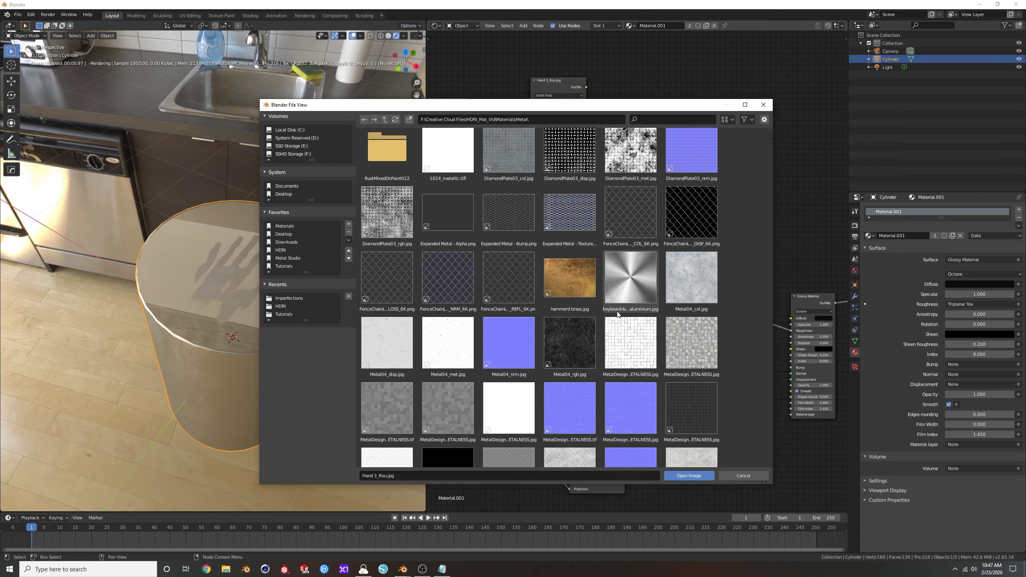
double_click(632, 271)
Step: Raise the scale of the aluminium texture's Full Transform uniformly until the radial pattern covers the cylinder's whole top face
middle_click_drag(315, 295, 342, 279)
left_click_drag(586, 87, 615, 160)
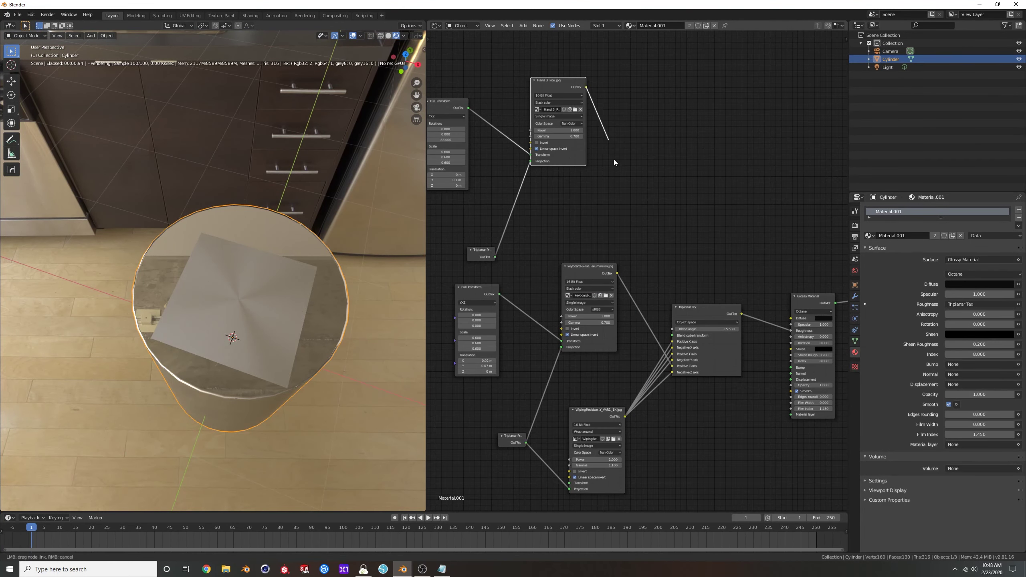
left_click_drag(654, 335, 647, 215)
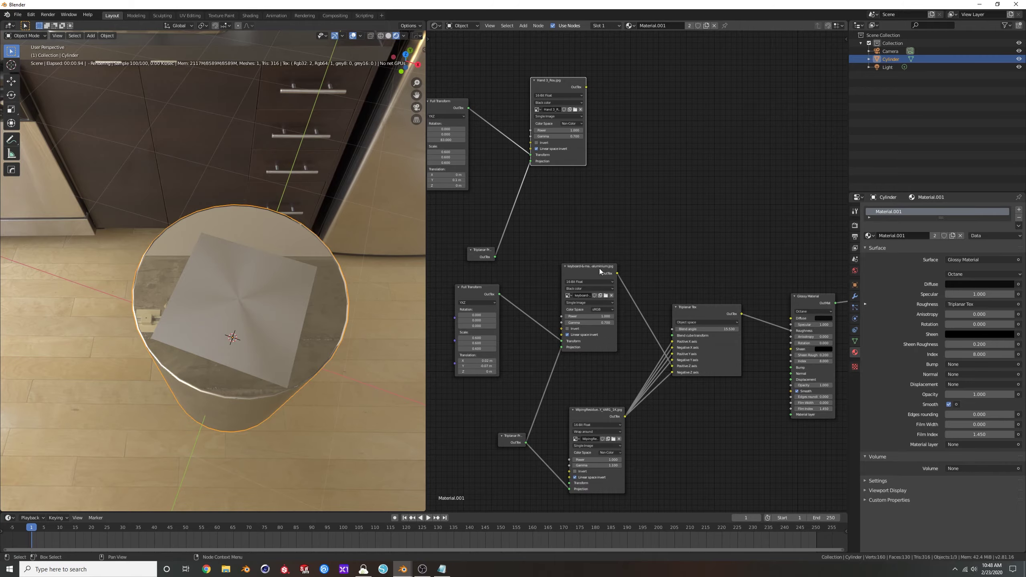
left_click_drag(601, 266, 613, 282)
middle_click_drag(375, 283, 253, 292)
scroll(253, 292, "up", 6)
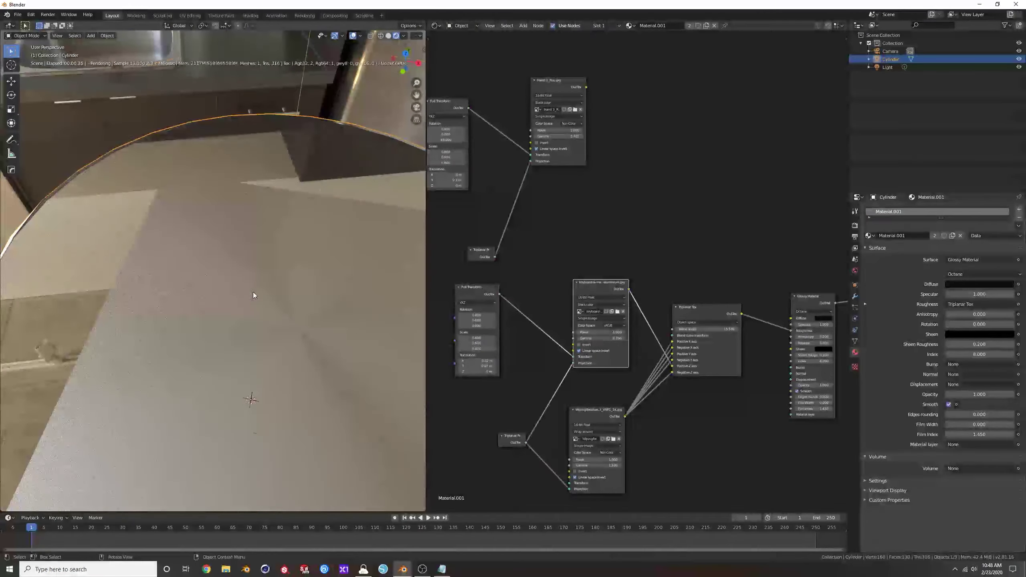
left_click_drag(476, 338, 489, 348)
scroll(295, 305, "down", 4)
middle_click_drag(289, 305, 285, 285)
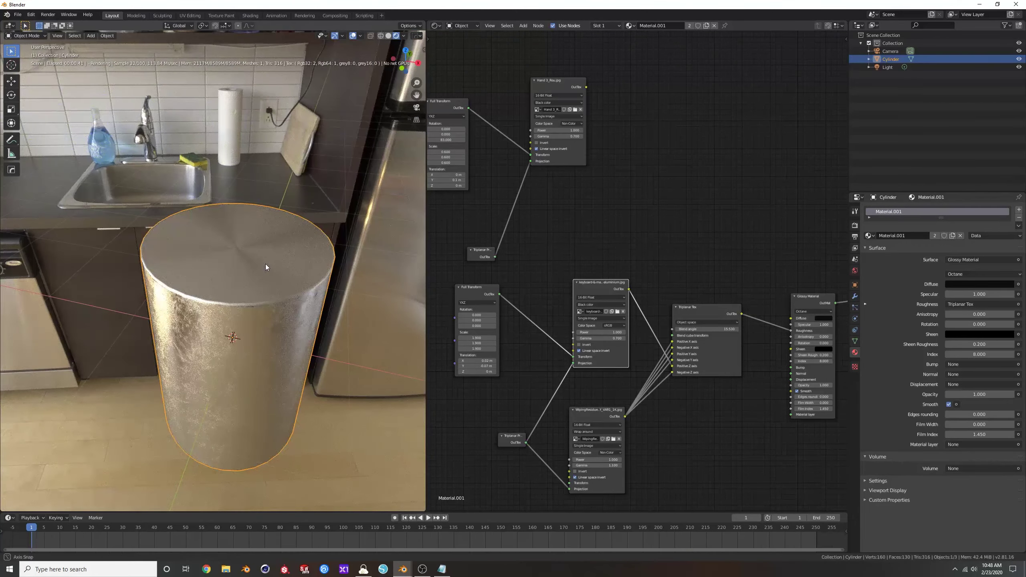
Step: Raise the Gamma of the aluminium image texture to strengthen the radial brushing on the cylinder's top
left_click_drag(601, 338, 643, 339)
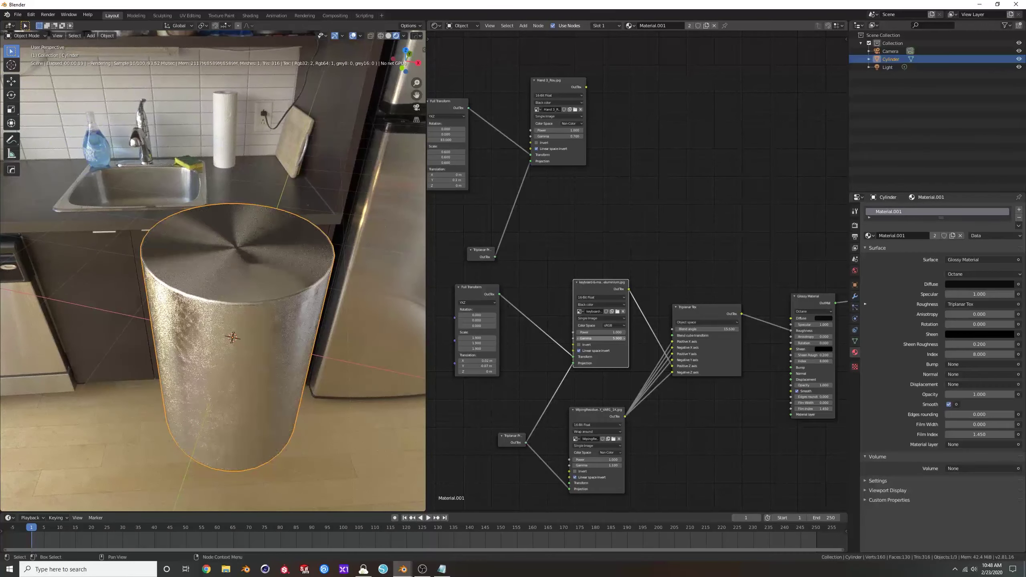
mouse_move(284, 265)
middle_mouse_down()
mouse_move(283, 280)
mouse_move(298, 259)
middle_mouse_up()
scroll(284, 280, "up", 1)
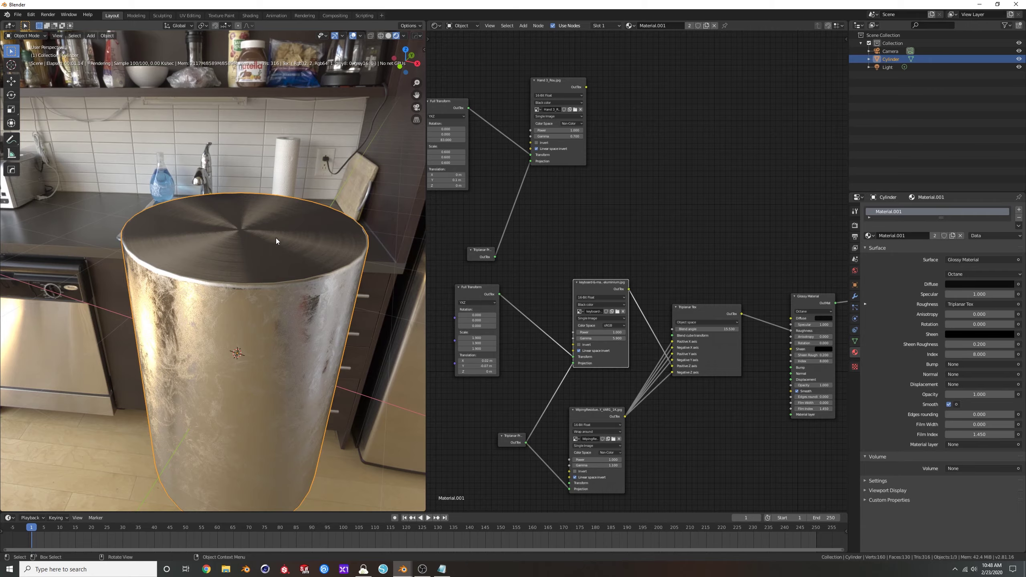
Step: Connect the aluminium texture to the Triplanar Tex's Negative Z axis for the cylinder's underside as well
middle_click_drag(282, 254, 278, 322)
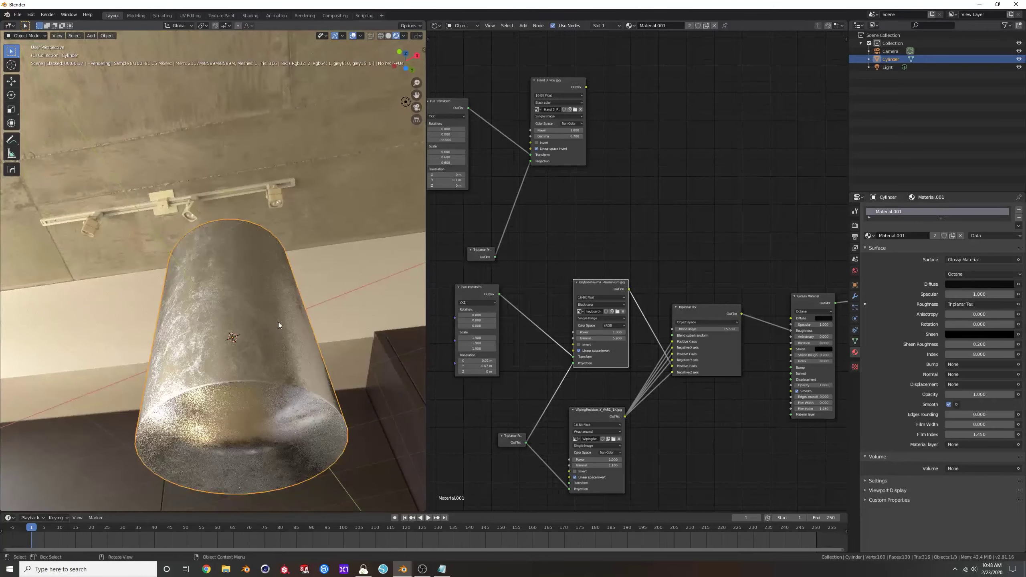
left_click_drag(628, 290, 671, 372)
middle_click_drag(279, 311, 270, 239)
scroll(279, 234, "down", 3)
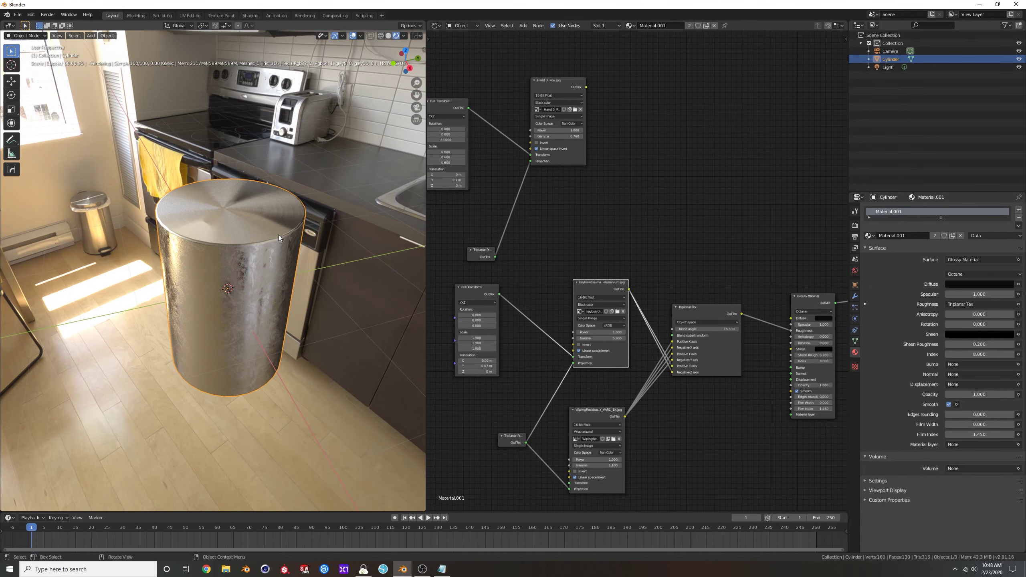
Step: Move the aluminium texture's Full Transform node closer to its image node and review the triplanar node setup
scroll(554, 248, "down", 3)
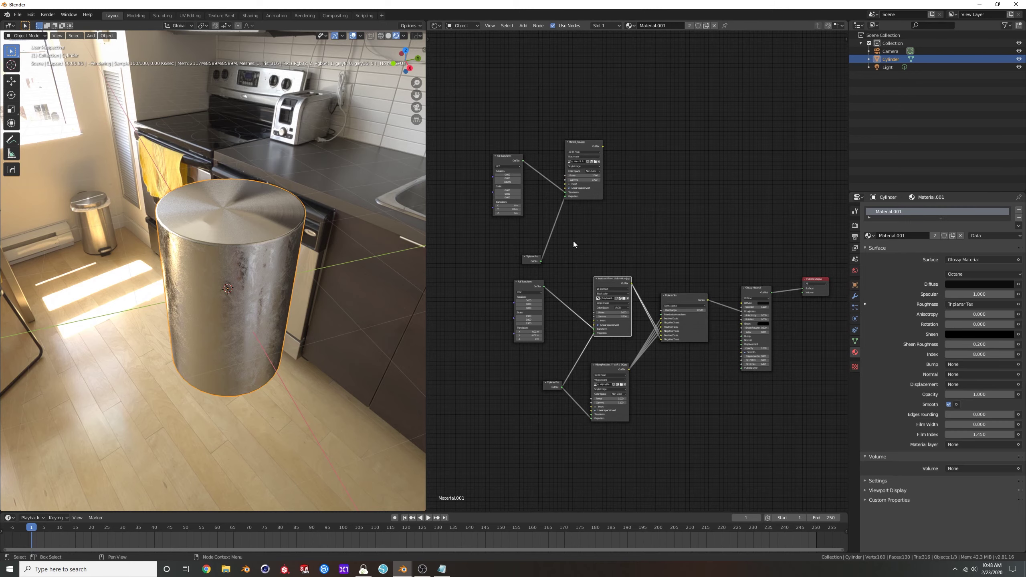
scroll(569, 299, "up", 1)
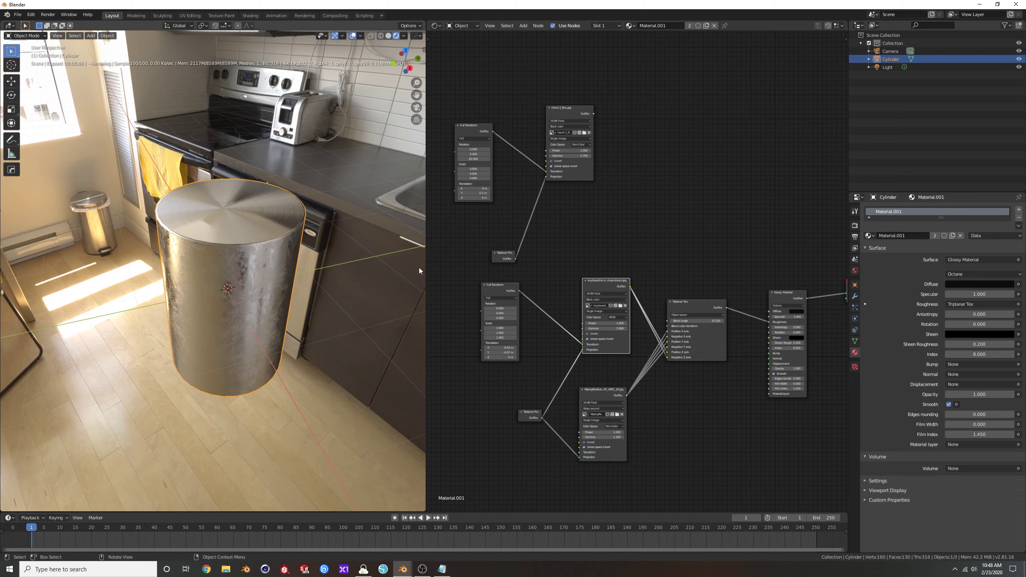
scroll(440, 279, "up", 2)
left_click_drag(463, 293, 503, 294)
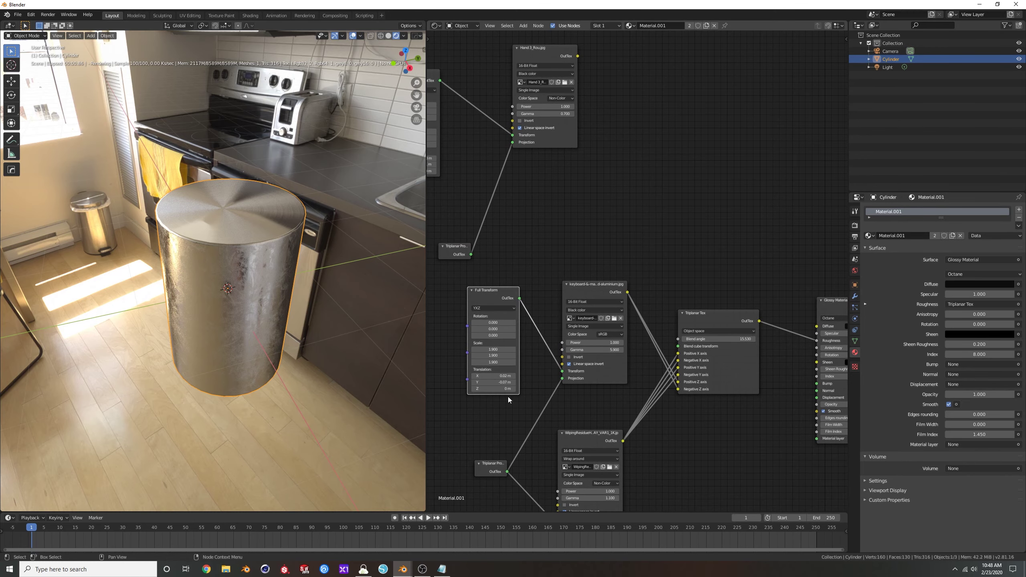
middle_click_drag(508, 396, 542, 341)
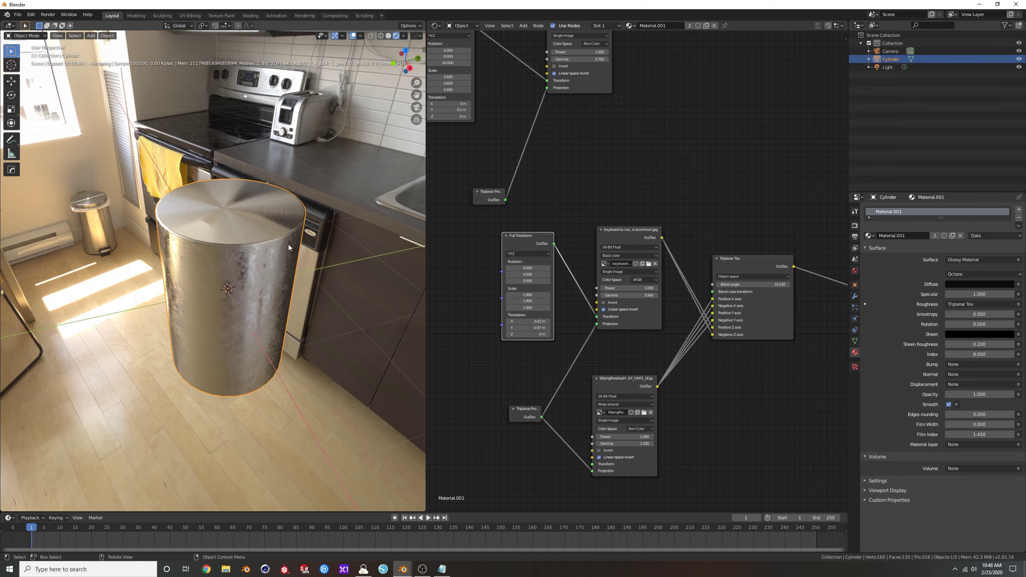
scroll(710, 316, "down", 4)
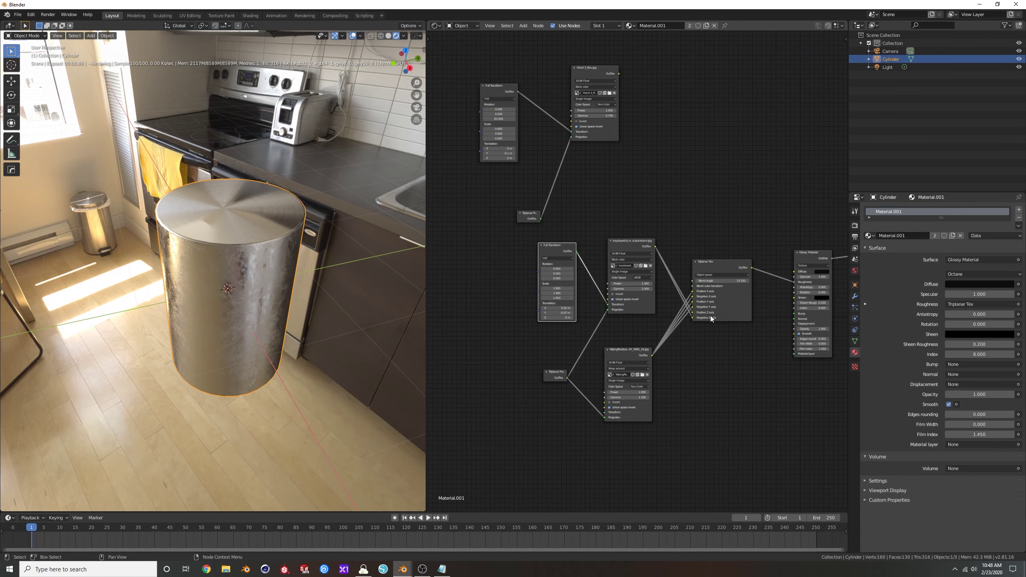
middle_click_drag(720, 314, 696, 317)
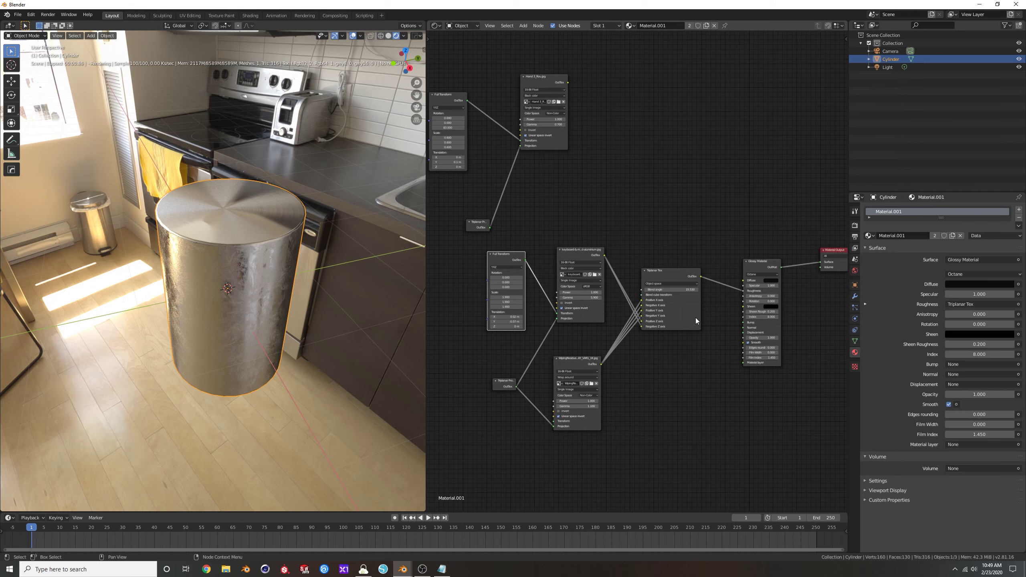
Step: Switch to the camera view, frame it, and walk the camera closer to the cylinder
key("KP_0")
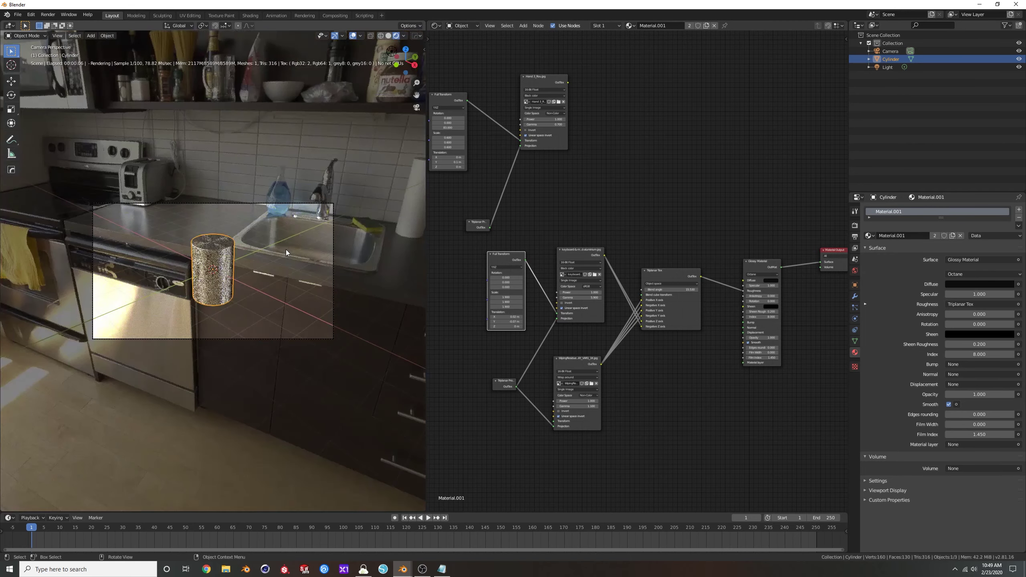
key("Home")
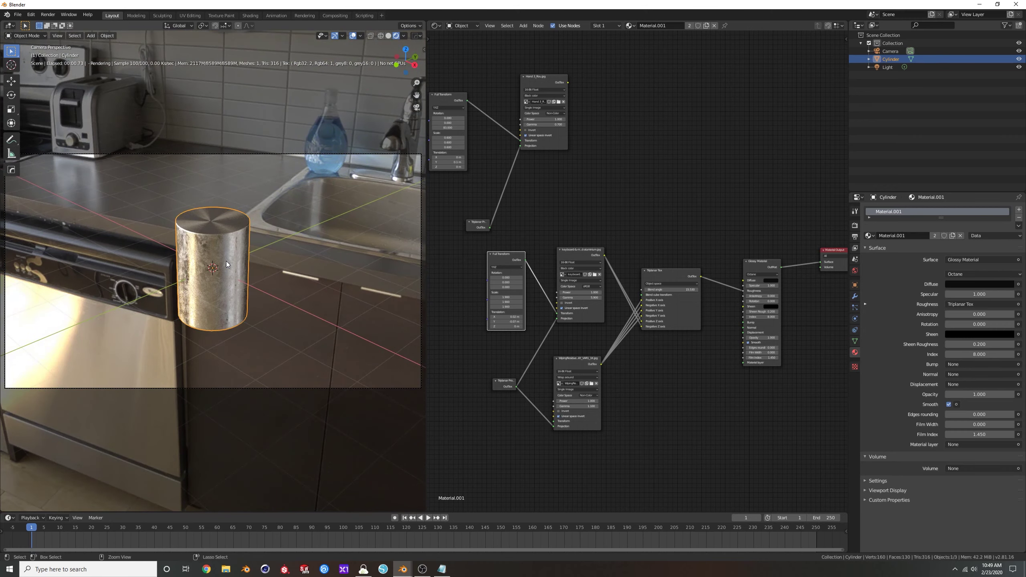
key("ctrl+grave")
key("Escape")
key("shift+grave")
key("w")
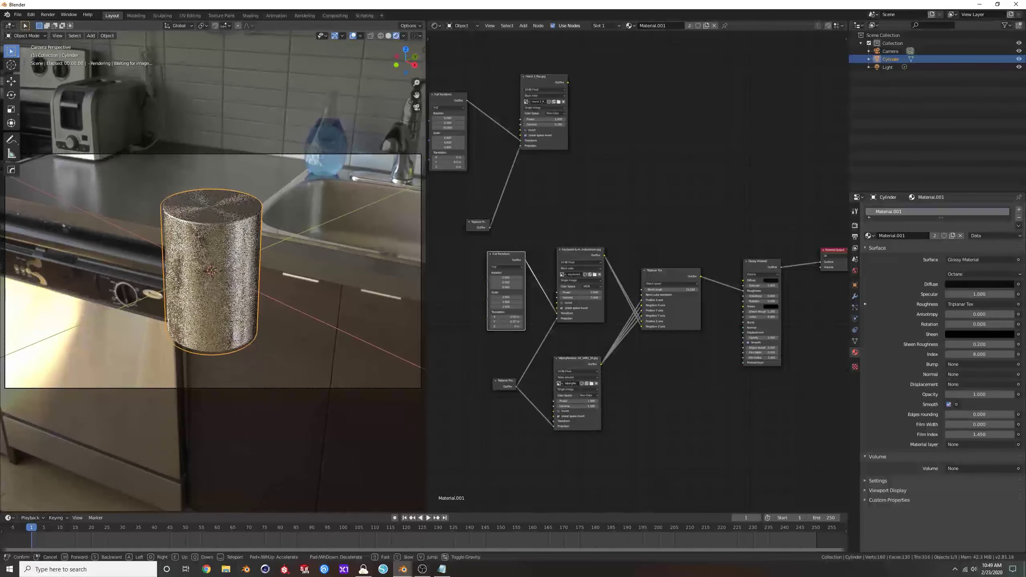
left_click(213, 274)
key("w")
Step: Set a render region around the entire camera frame
scroll(213, 274, "down", 2)
key("ctrl+b")
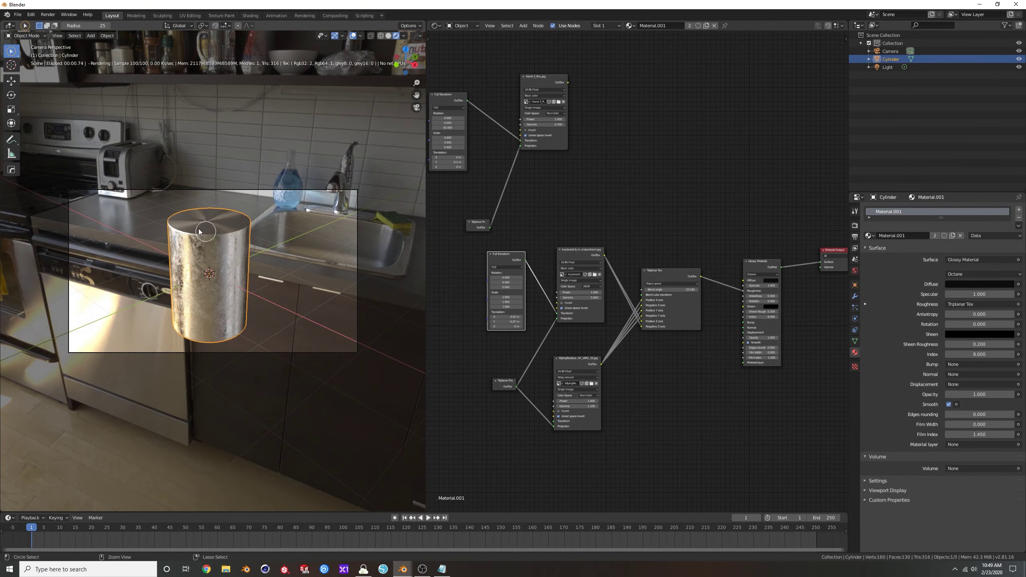
left_click_drag(45, 175, 366, 371)
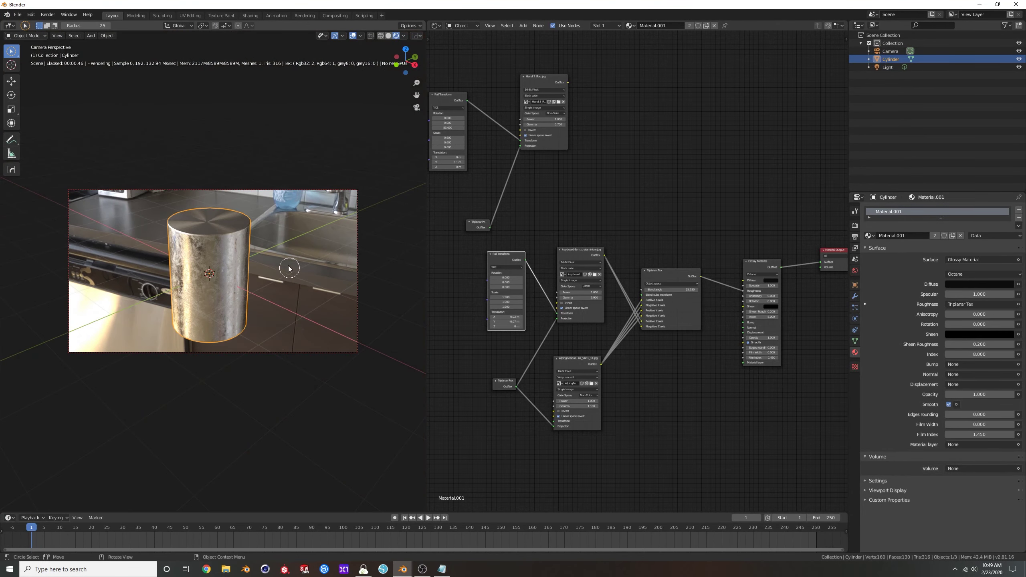
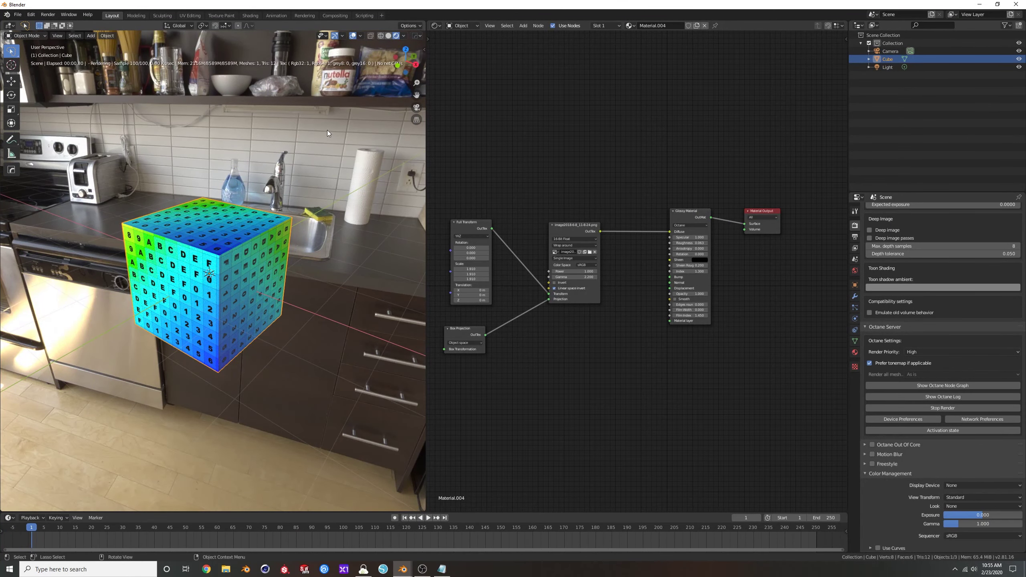
Step: Offset the grid texture on the cube by raising the Full Transform's X and Y translation together, checking another side
mouse_move(468, 291)
left_mouse_down()
mouse_move(481, 295)
mouse_move(468, 301)
left_mouse_up()
middle_click_drag(231, 267, 340, 282)
scroll(566, 316, "down", 1)
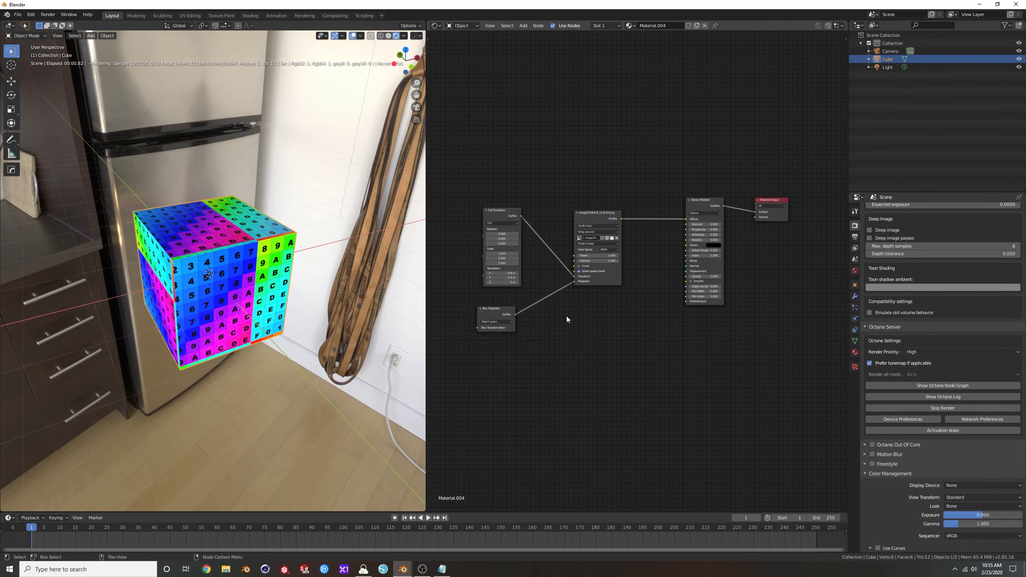
Step: Move the Box Projection node slightly, then unwrap all of the cube's faces in Edit Mode
left_click_drag(492, 315, 494, 318)
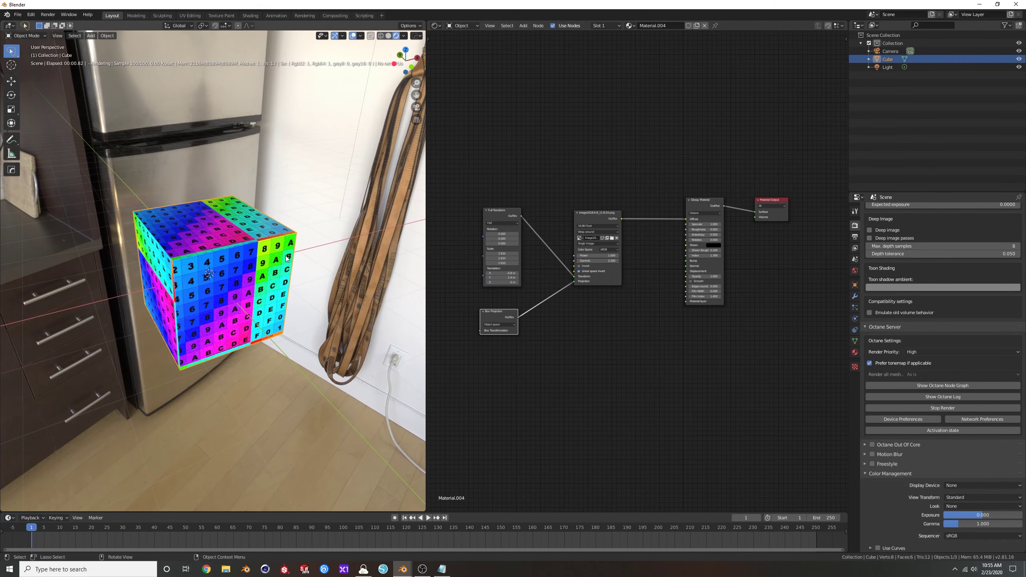
middle_click_drag(259, 267, 273, 262)
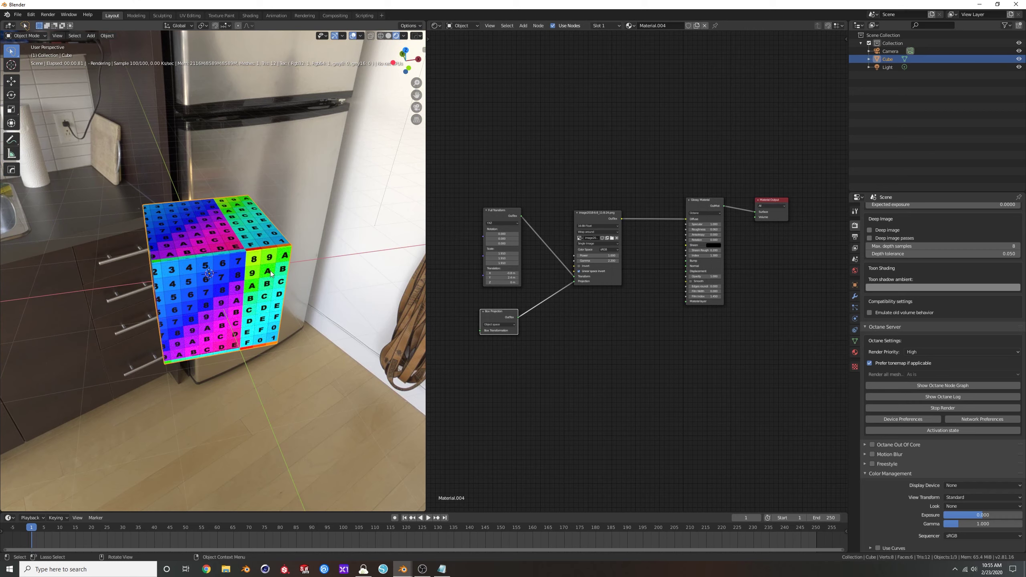
key("Tab")
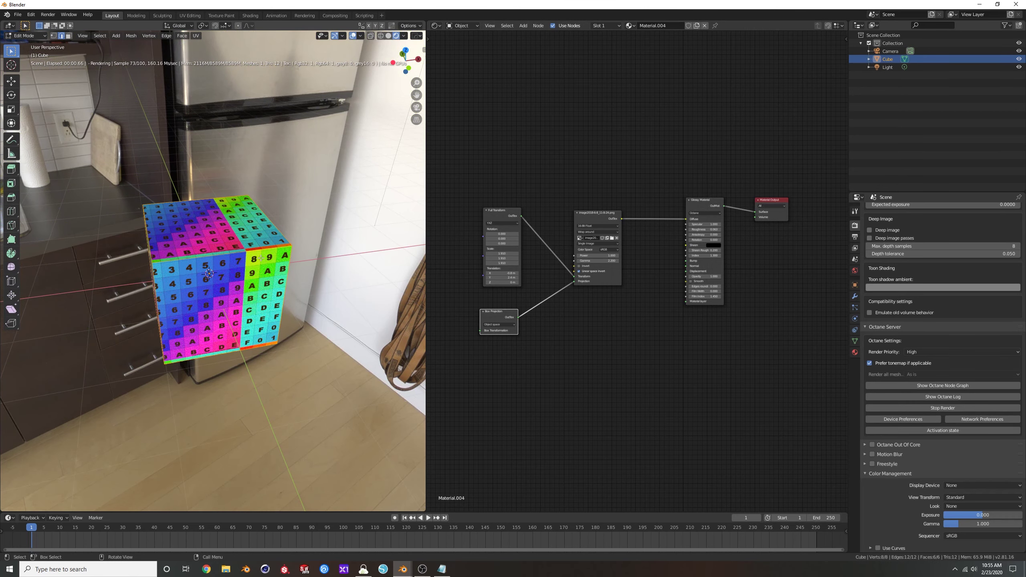
key("u")
left_click(261, 258)
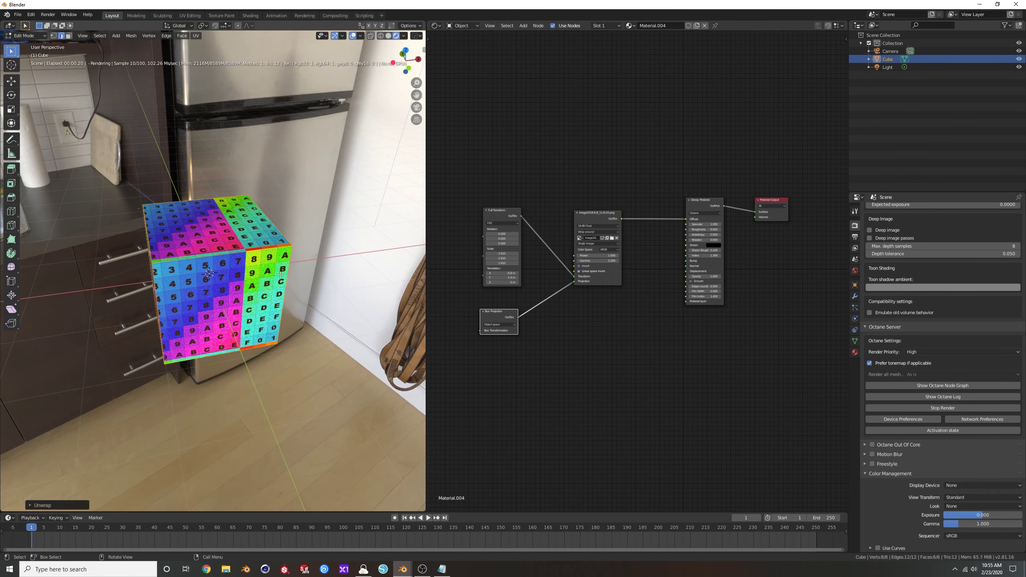
Step: Add a UVW Projection node, connect it to the image texture's Projection input in place of Box Projection, and tidy the node layout
left_click_drag(497, 225, 465, 199)
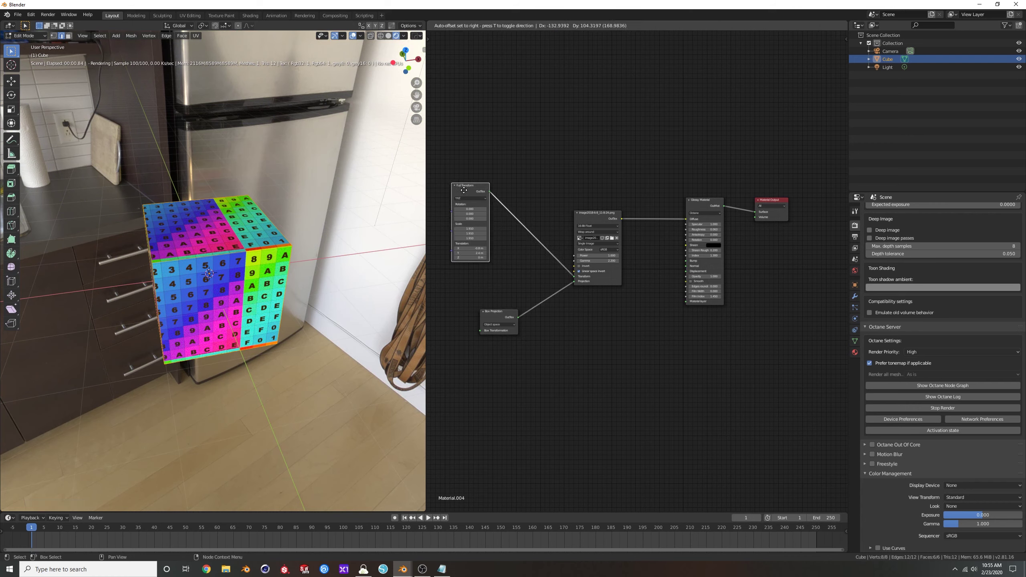
key("shift+a")
left_click(510, 307)
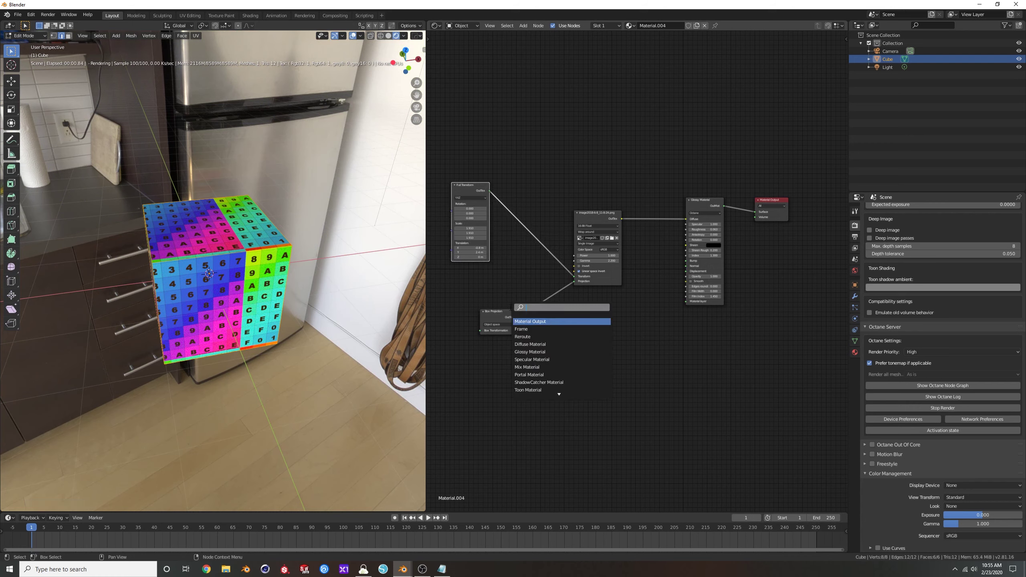
type("uvw")
key("Down")
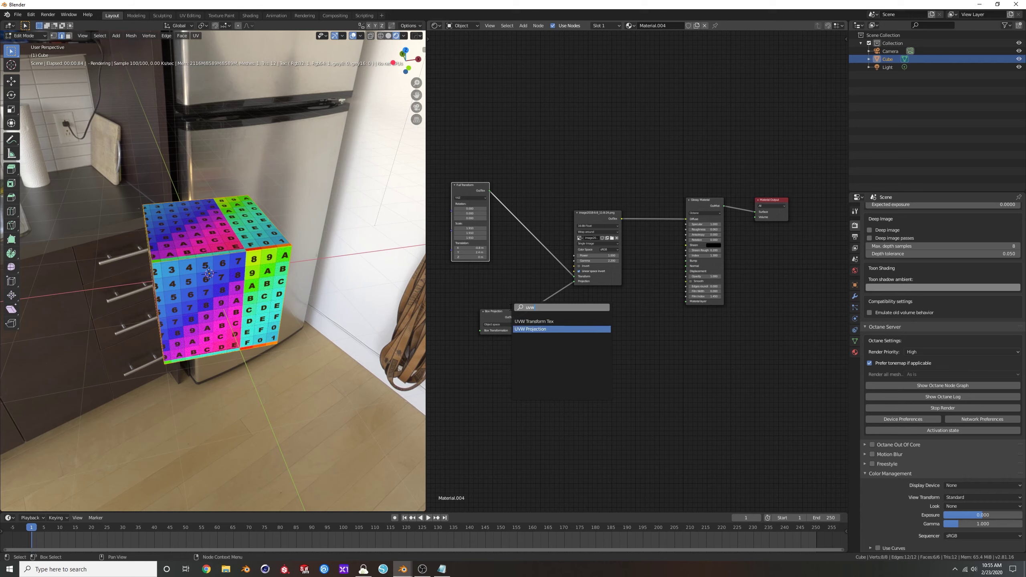
key("Return")
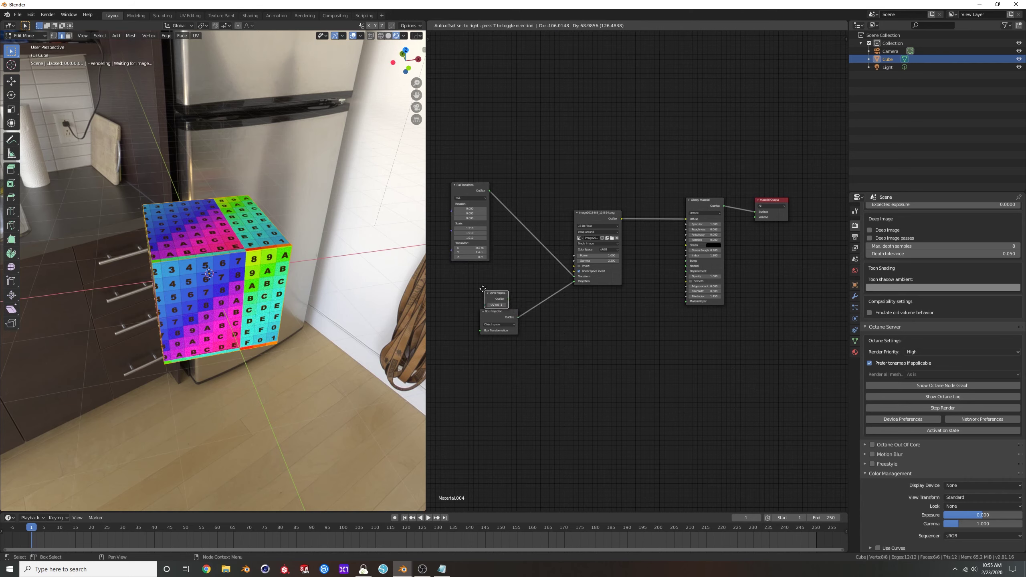
left_click(480, 287)
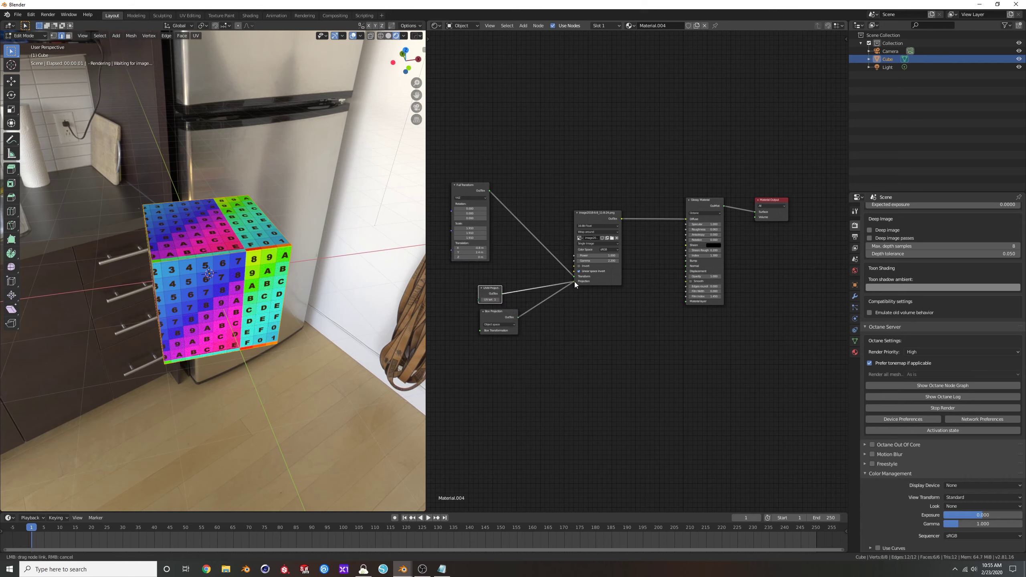
left_click_drag(575, 283, 575, 281)
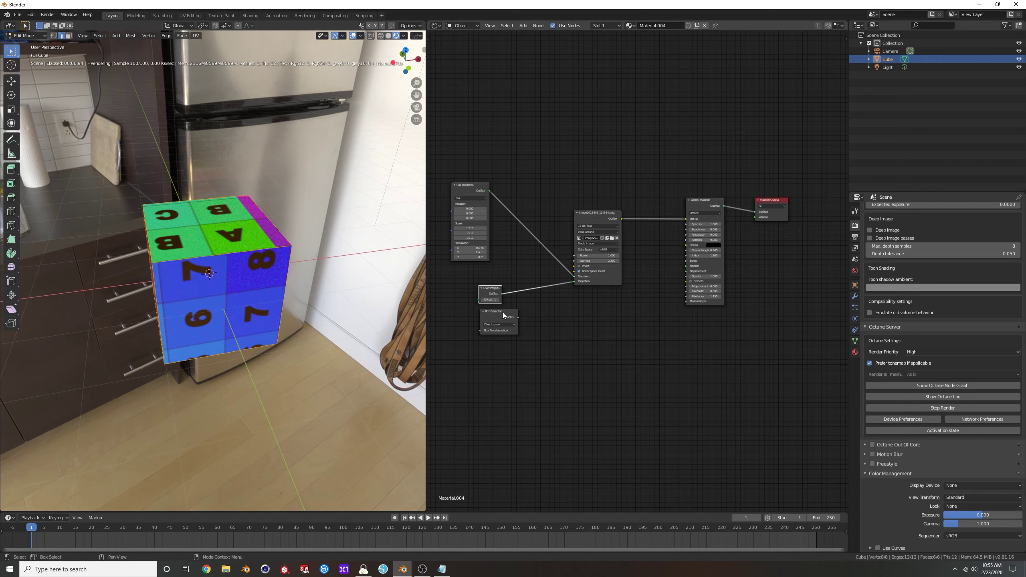
left_click_drag(505, 316, 499, 345)
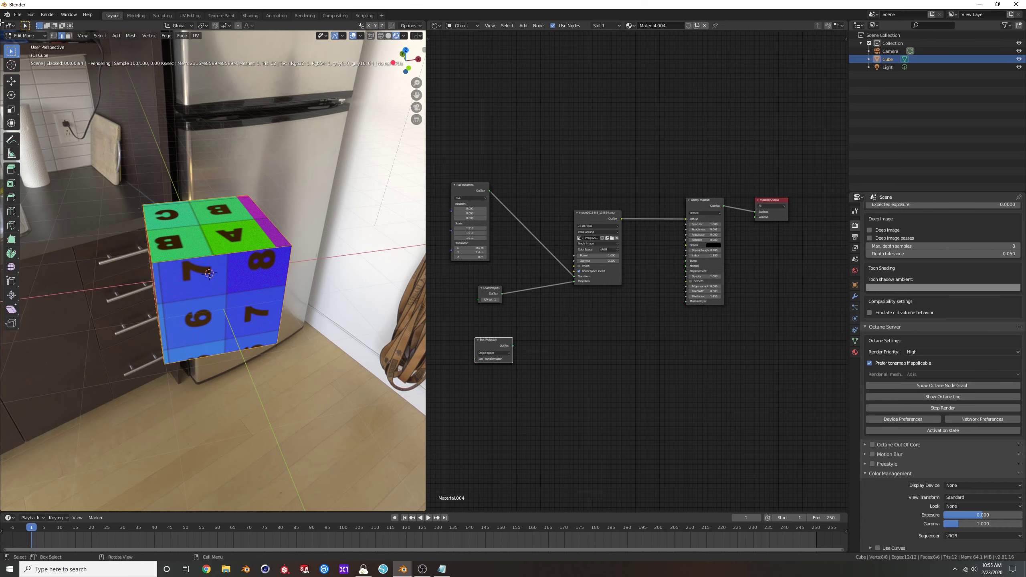
Step: Split the 3D viewport horizontally and turn the upper area into a UV Editor
left_click_drag(2, 22, 9, 263)
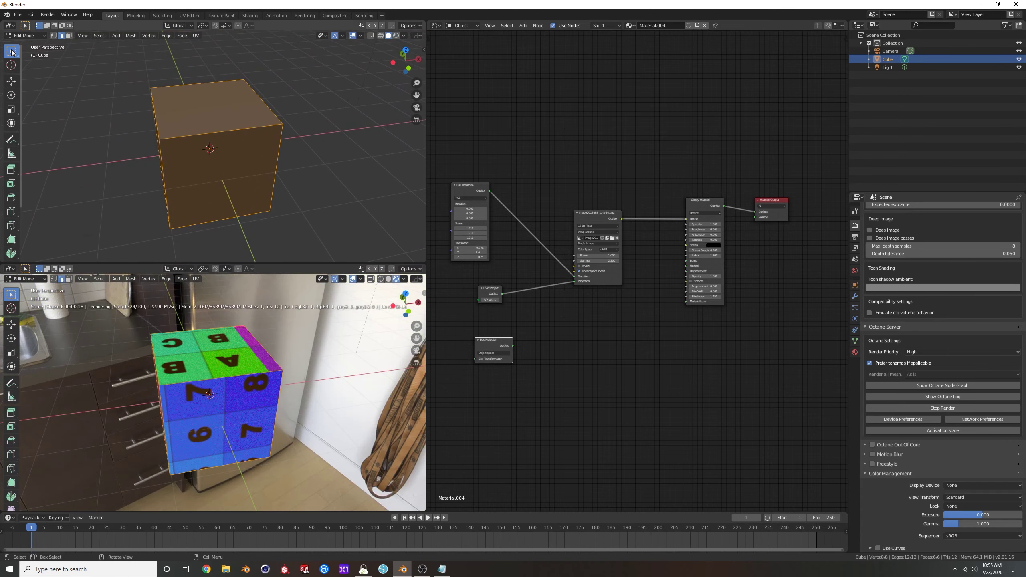
left_click(10, 26)
left_click(25, 73)
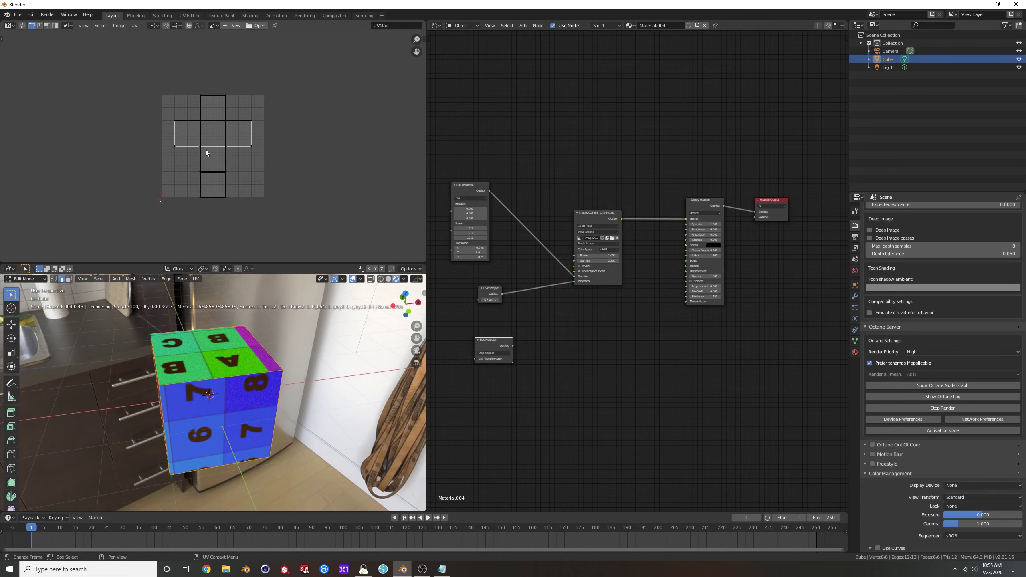
Step: Try moving a single UV face of the unwrapped cube in face selection mode
key("ctrl+Tab")
key("g")
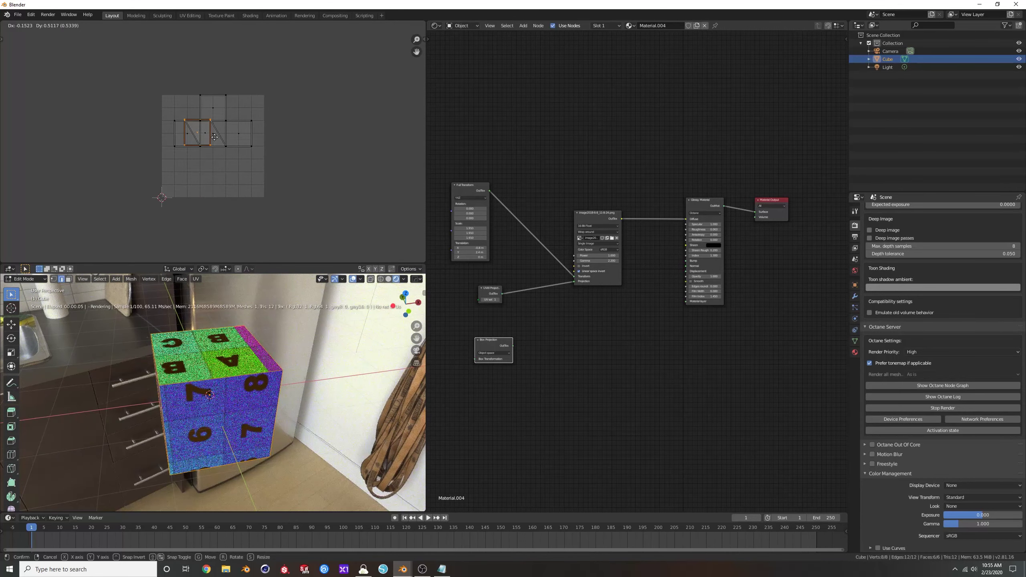
left_click(223, 140)
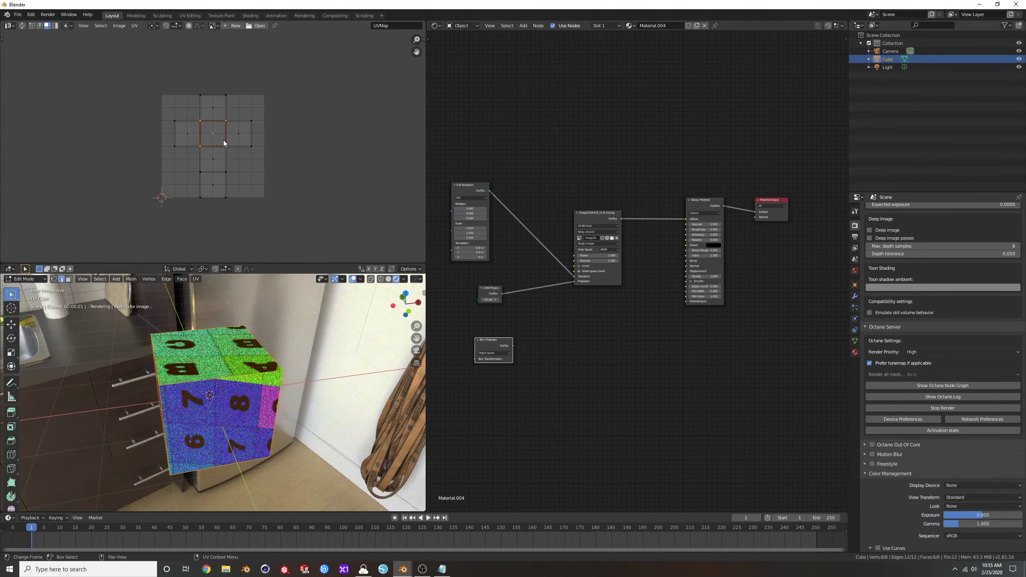
Step: Select only the cube's top face and try moving its UVs in the UV Editor
left_click(226, 353)
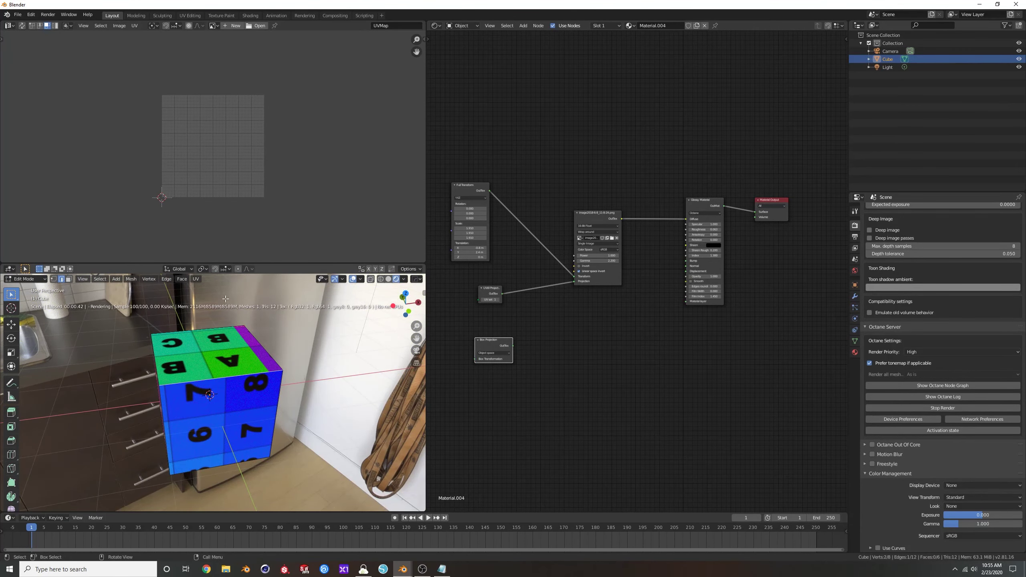
key("3")
left_click(219, 346)
key("g")
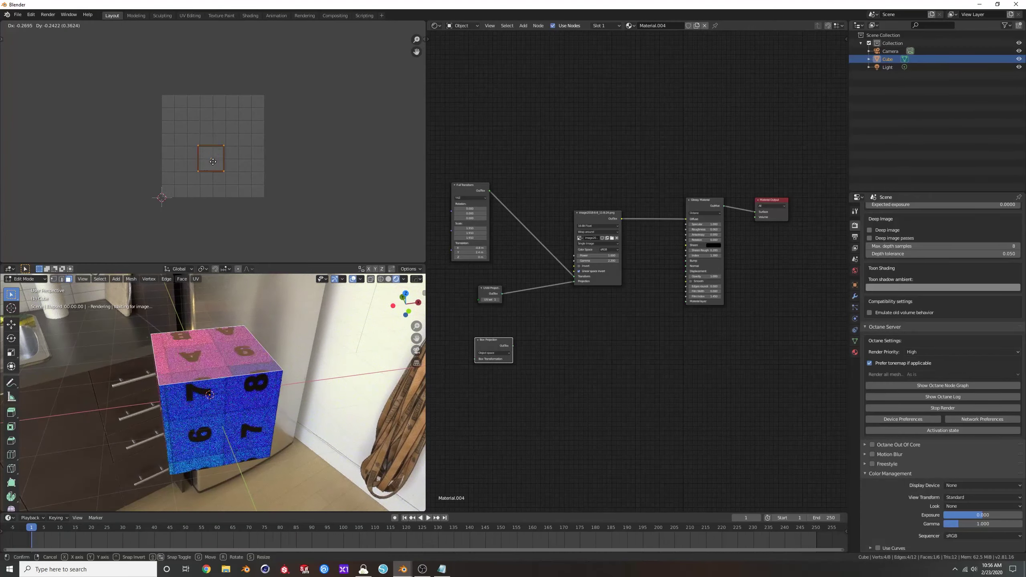
left_click(236, 136)
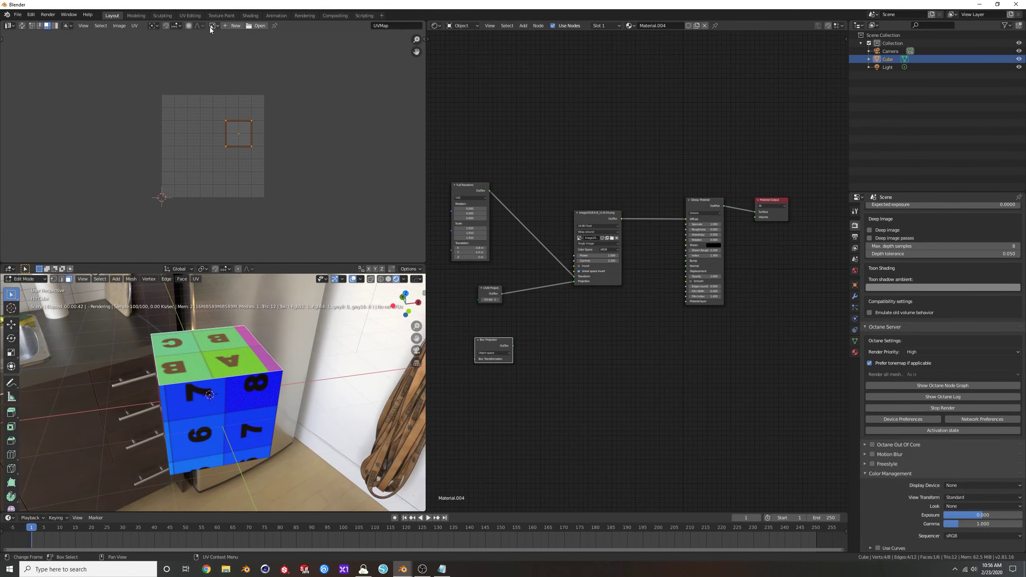
Step: Display the image2018-6-8_11-8-24.png grid texture behind the UVs in the UV Editor
left_click(210, 28)
left_click(242, 54)
scroll(218, 191, "down", 6)
scroll(259, 124, "up", 2)
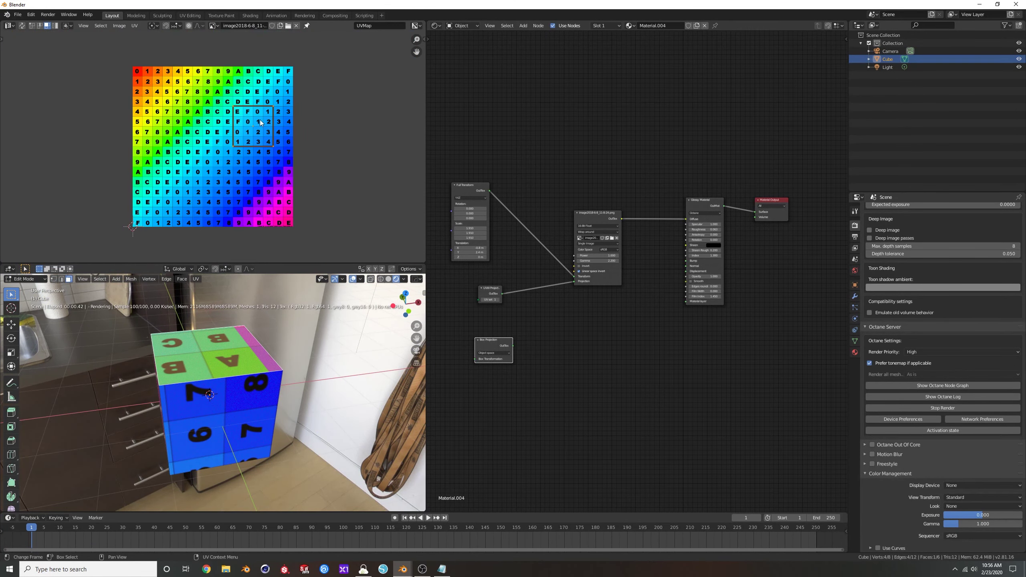
Step: Move the top face's UVs lower on the grid image and the front face's UVs to its green area
key("g")
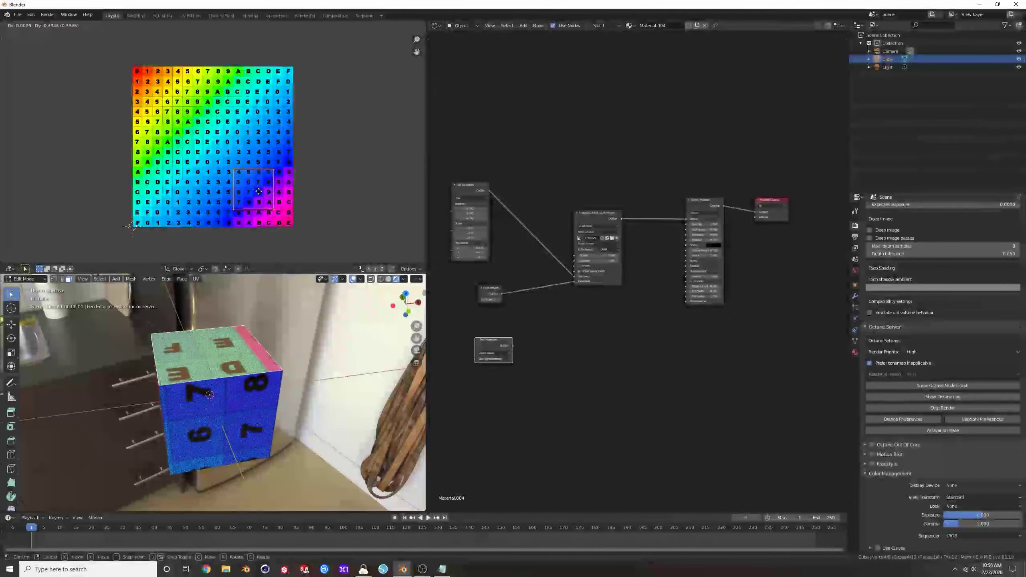
left_click(262, 207)
key("g")
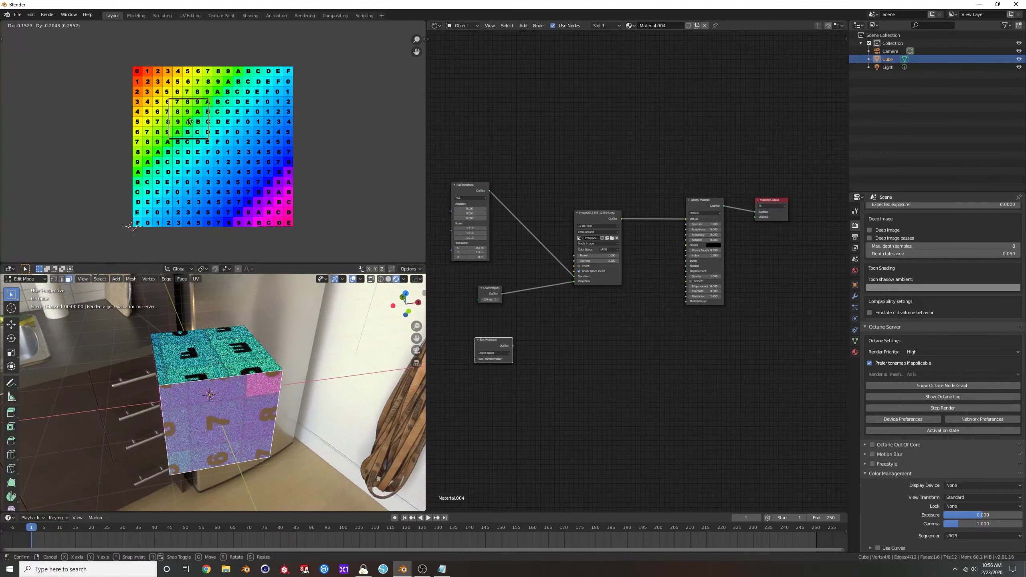
left_click(175, 137)
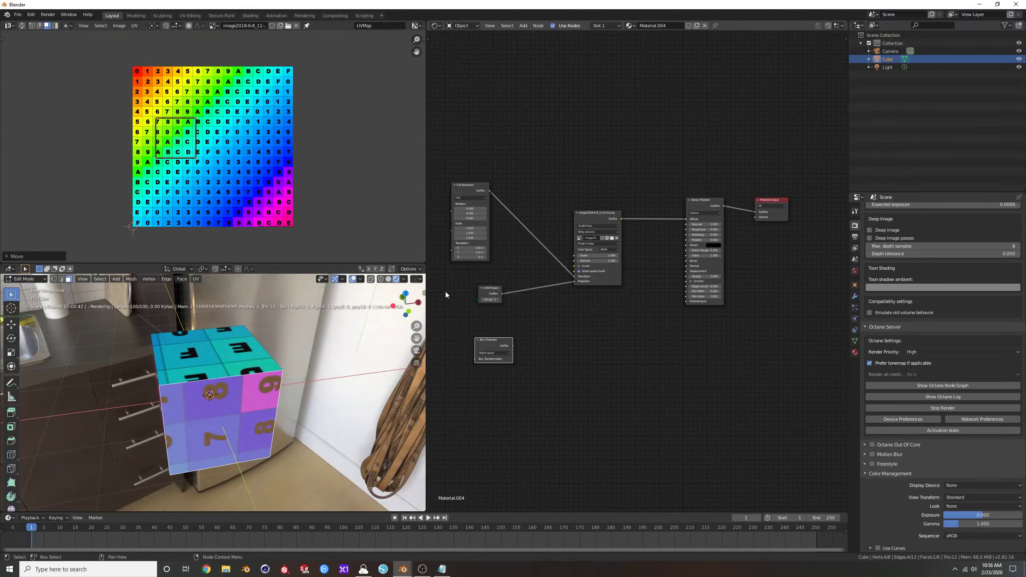
Step: Add a second UV map to the cube and move the front face's UVs to the lower blue area of the grid
left_click(855, 341)
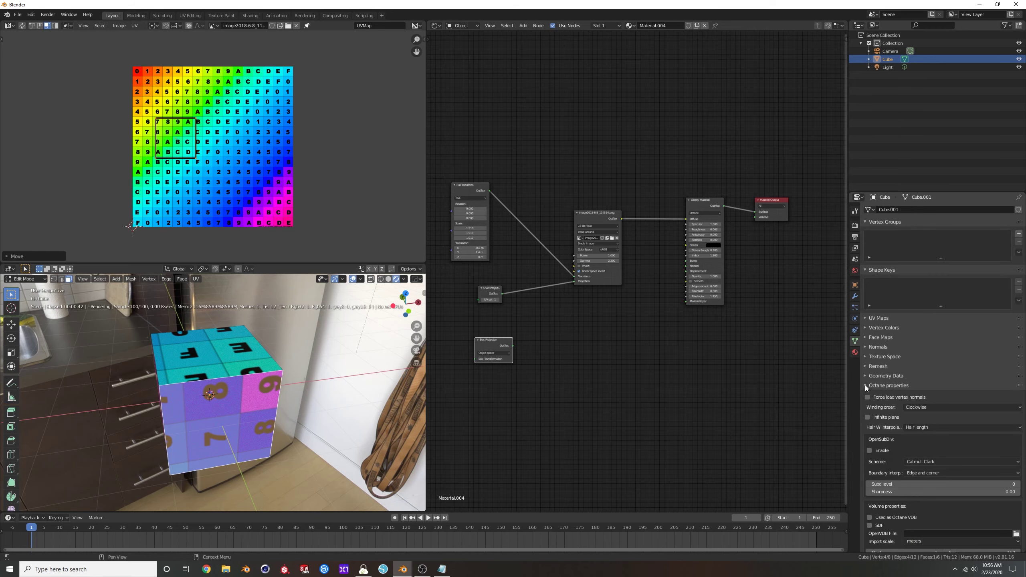
left_click(873, 318)
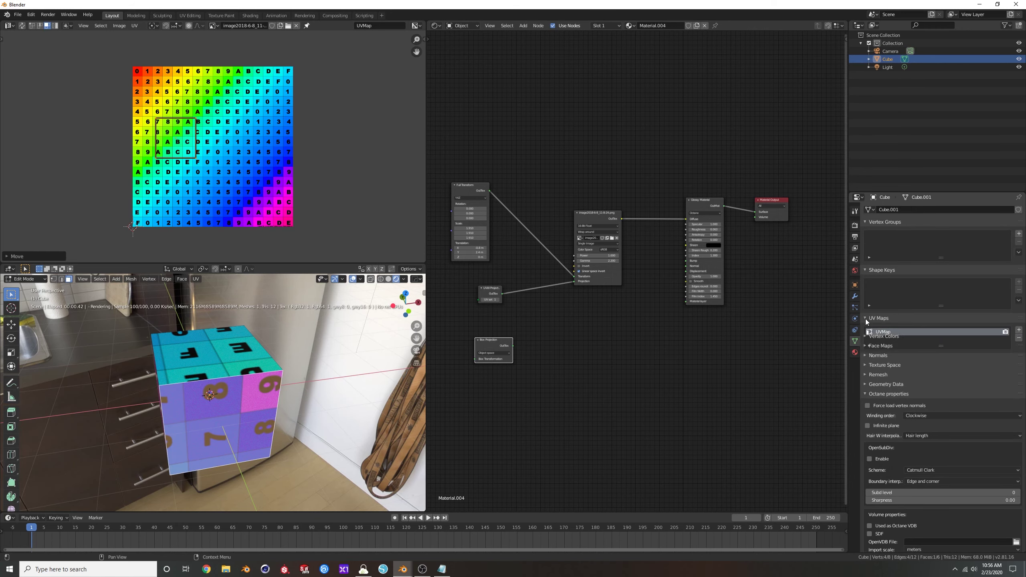
left_click(1019, 329)
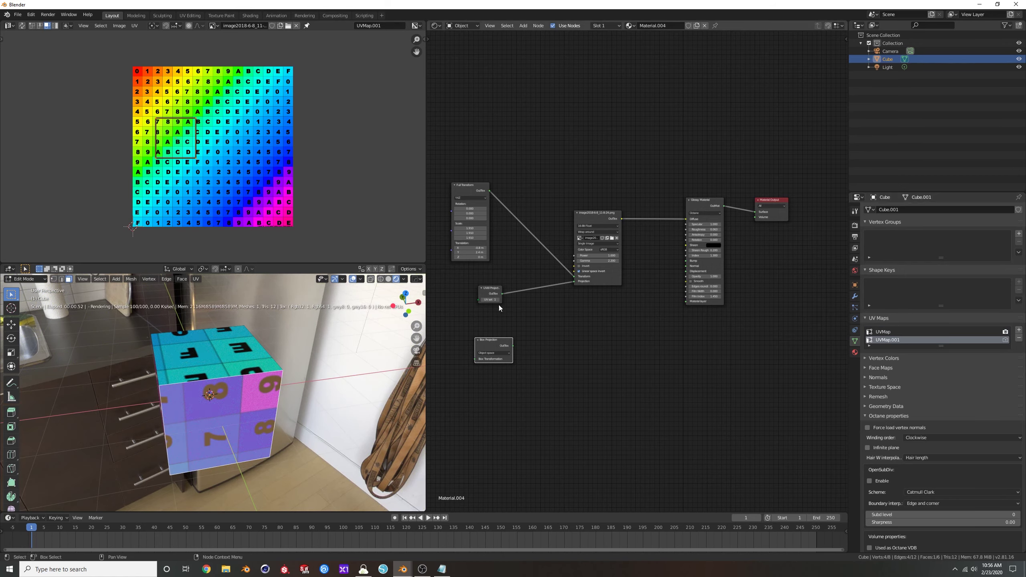
key("g")
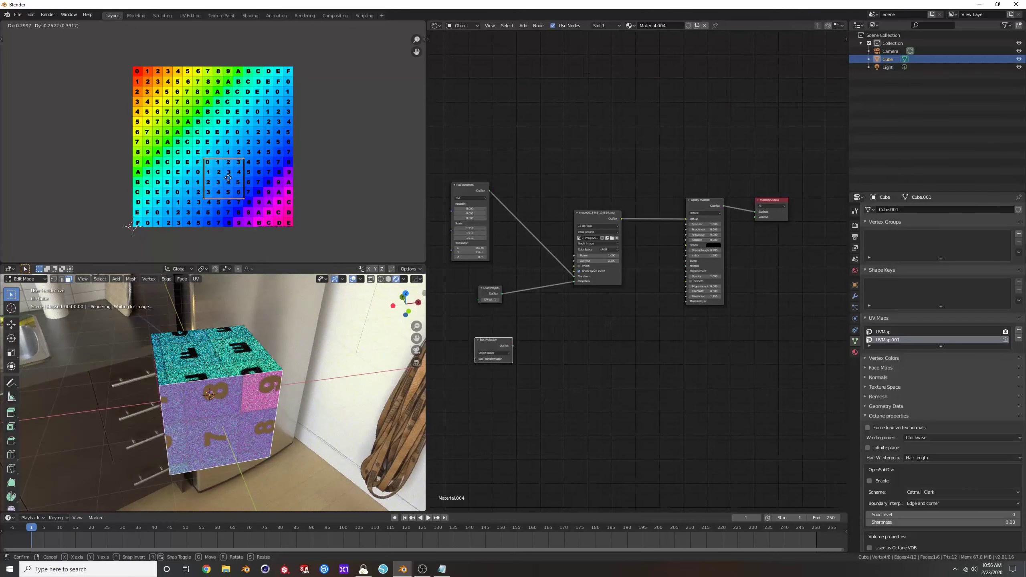
left_click(228, 178)
Step: Switch the UVW Projection's UV set to 2 and back to 1 twice to compare the two UV maps
scroll(526, 264, "up", 3)
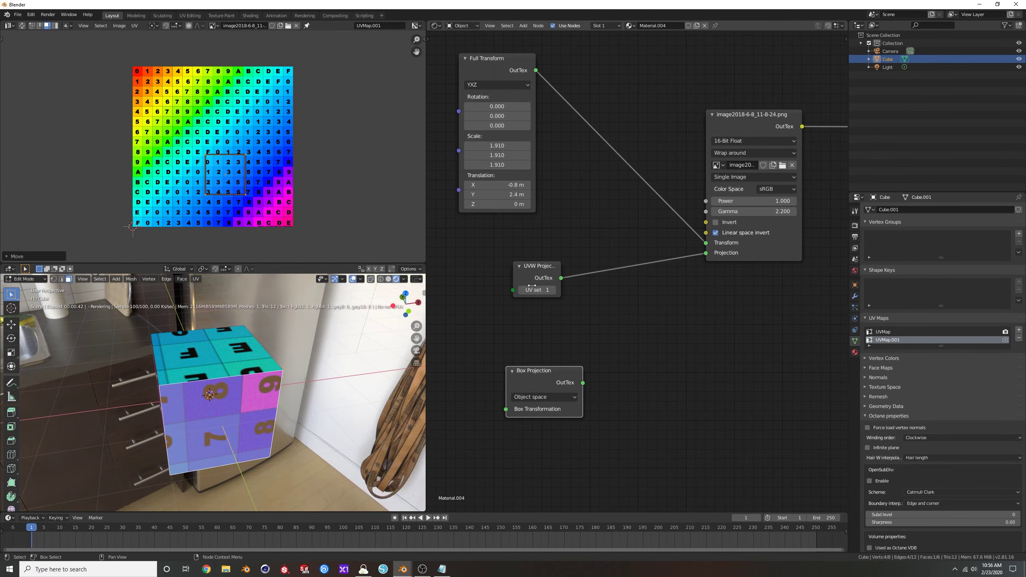
left_click(553, 290)
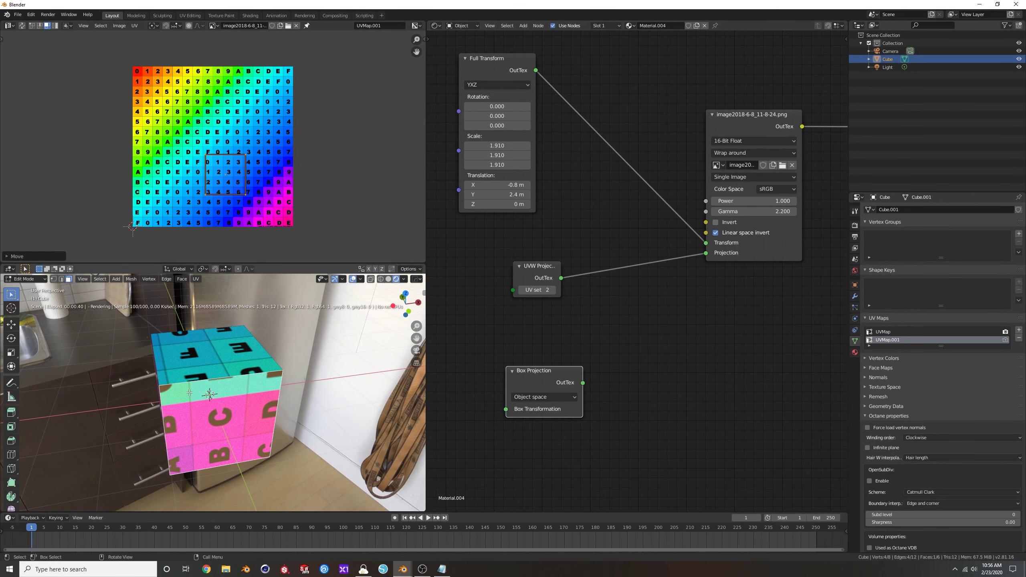
left_click(522, 290)
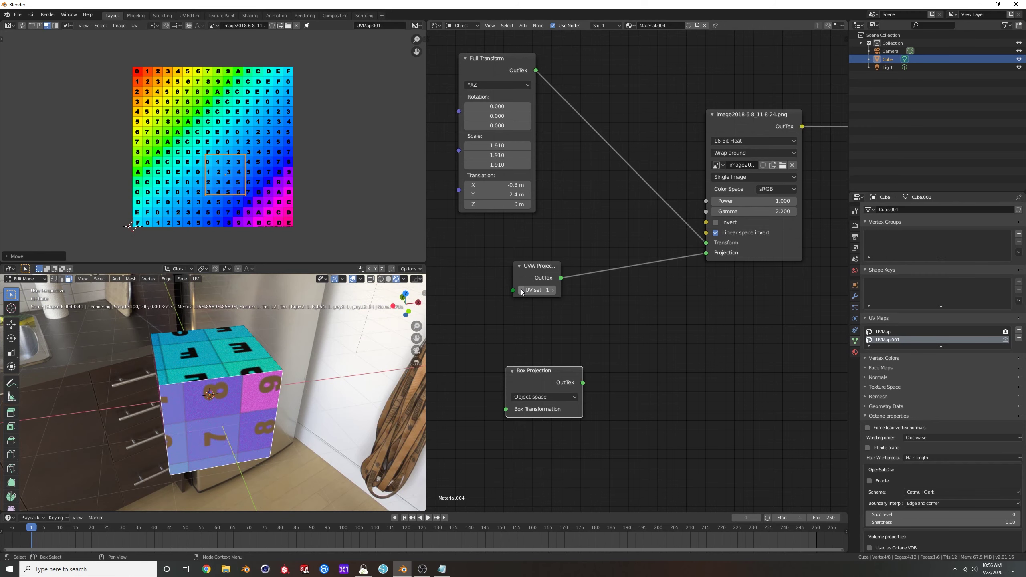
left_click(553, 290)
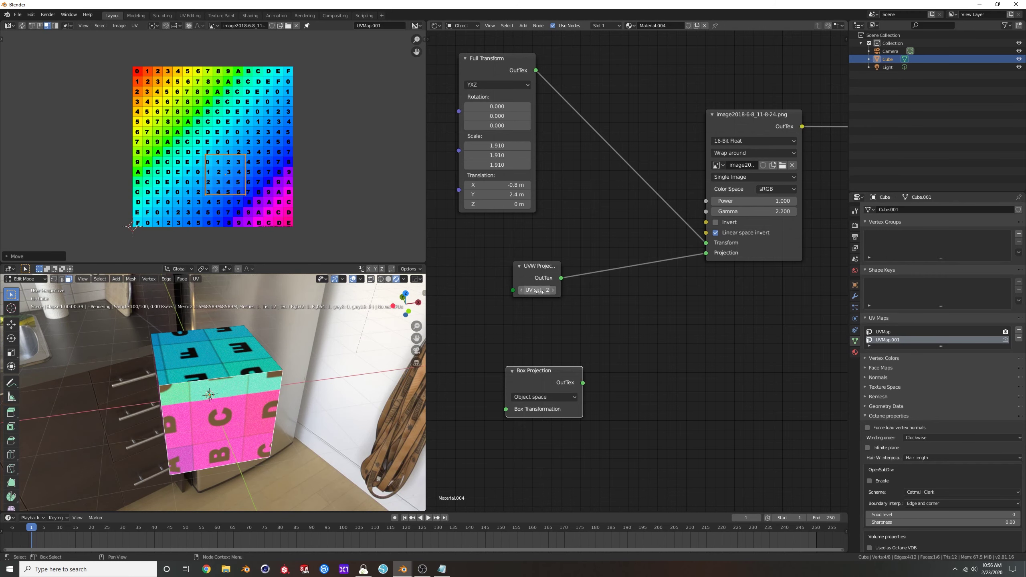
left_click(522, 290)
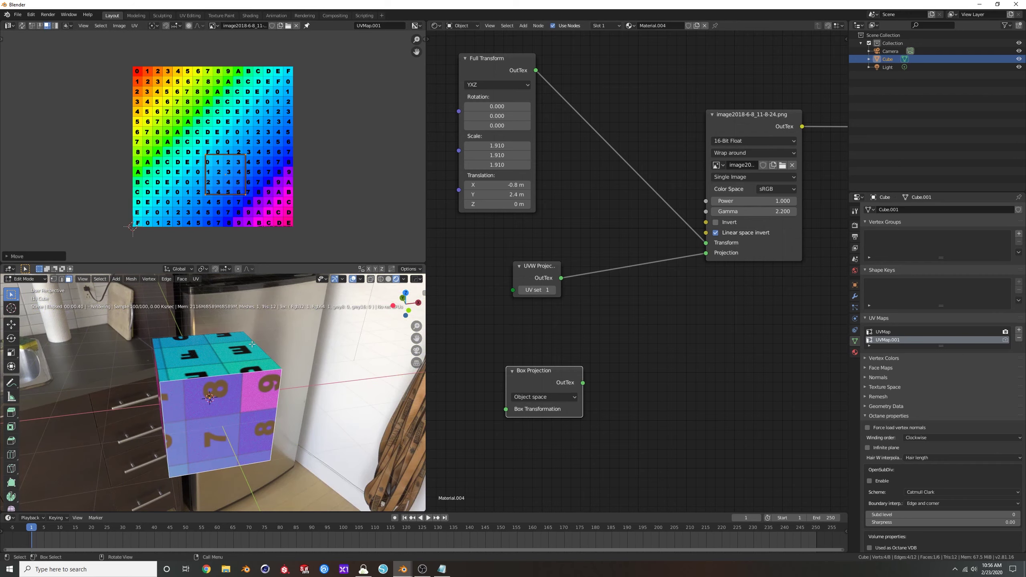
Step: Insert two evenly spaced horizontal loop cuts around the cube without sliding them
middle_click_drag(252, 388, 222, 395)
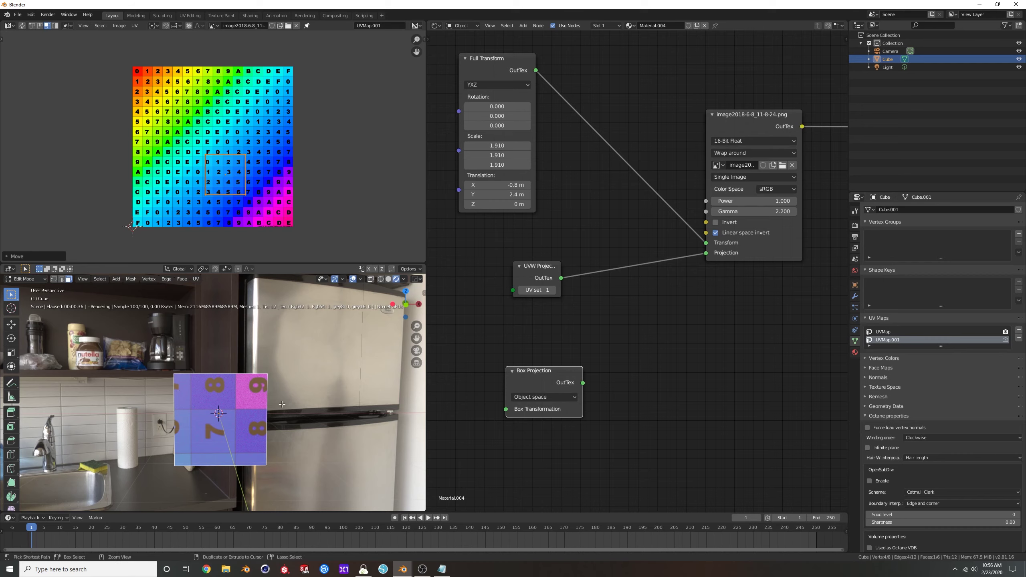
key("ctrl+r")
scroll(272, 406, "up", 1)
scroll(267, 406, "up", 1)
left_click(268, 406)
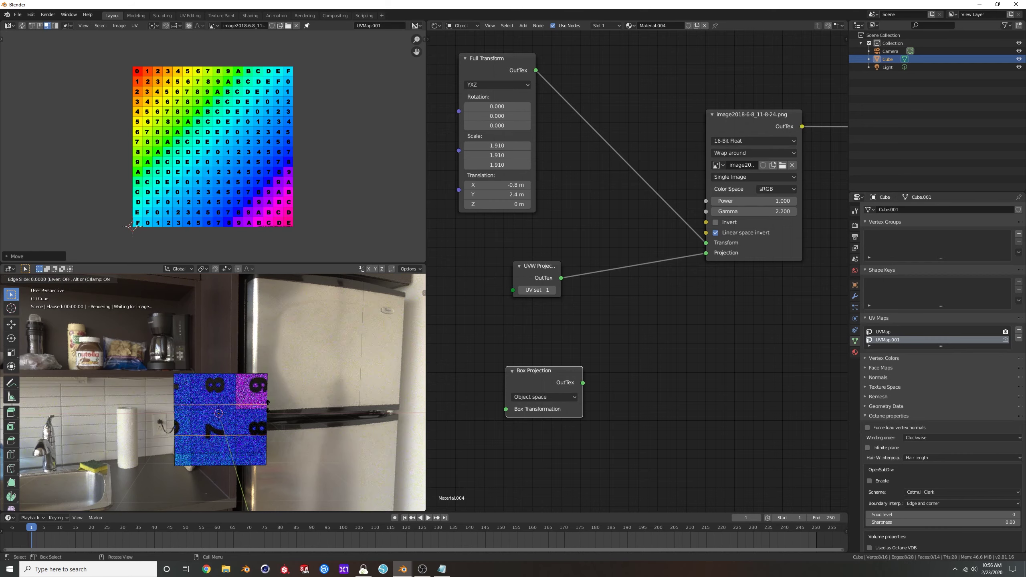
right_click(266, 410)
Step: Scale the two edge loops closer together along Z and raise them about 0.54 m along Z
key("s")
key("z")
key("Escape")
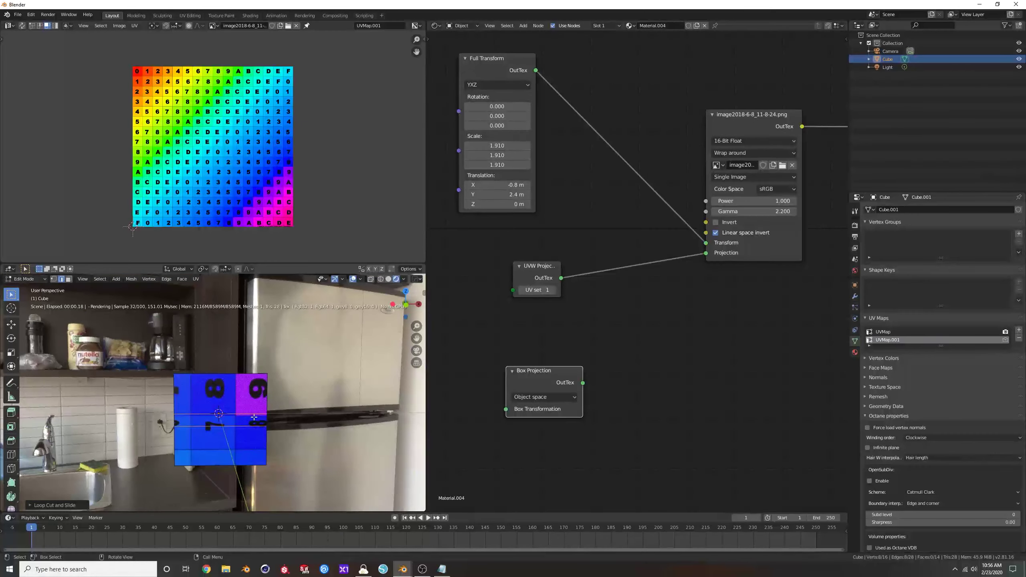
key("g")
key("z")
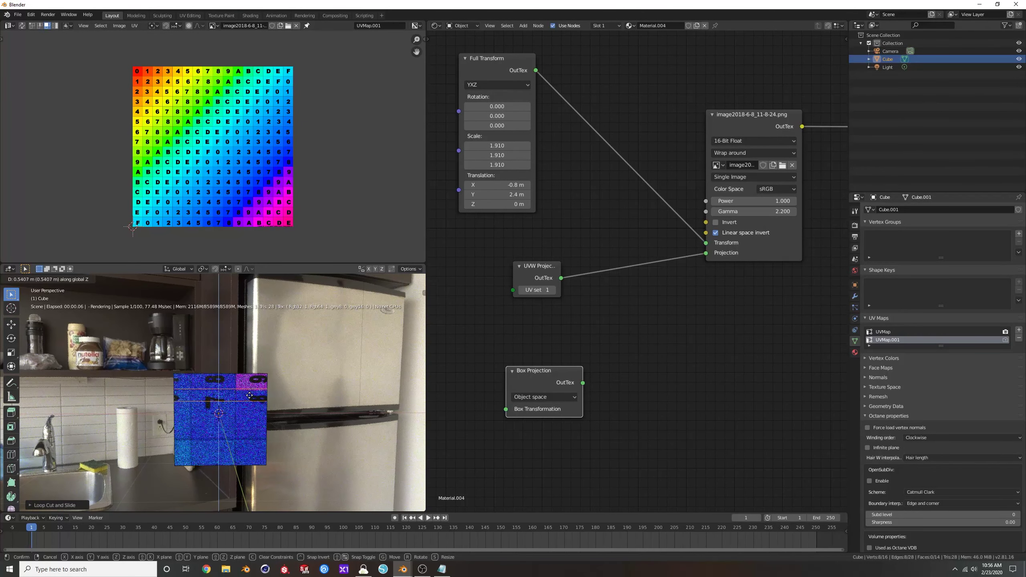
left_click(247, 394)
Step: Select the narrow ring of faces between the two loop cuts in face selection mode
scroll(248, 397, "up", 1)
left_click(279, 395, "alt")
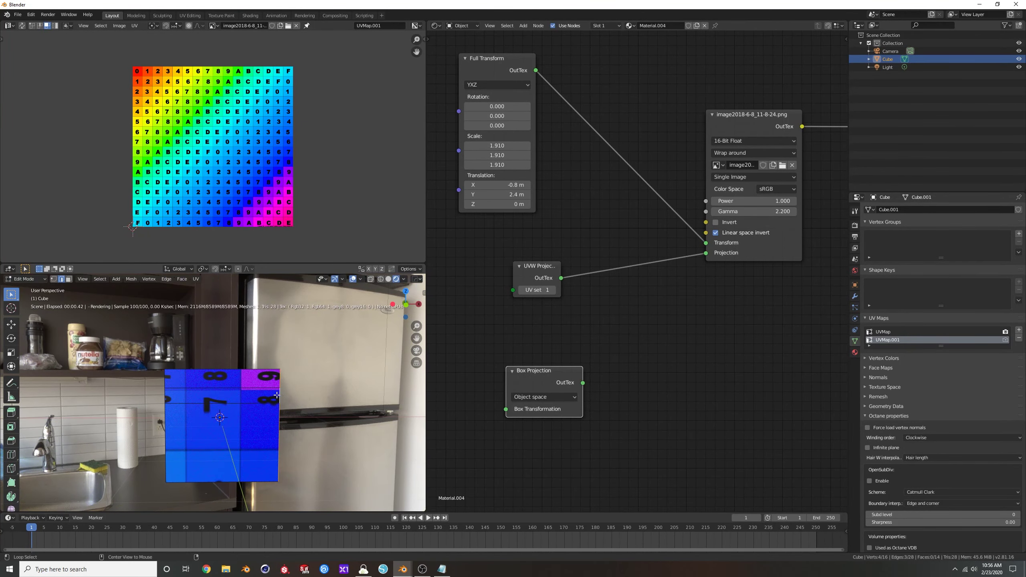
left_click(265, 398)
key("ctrl+Tab")
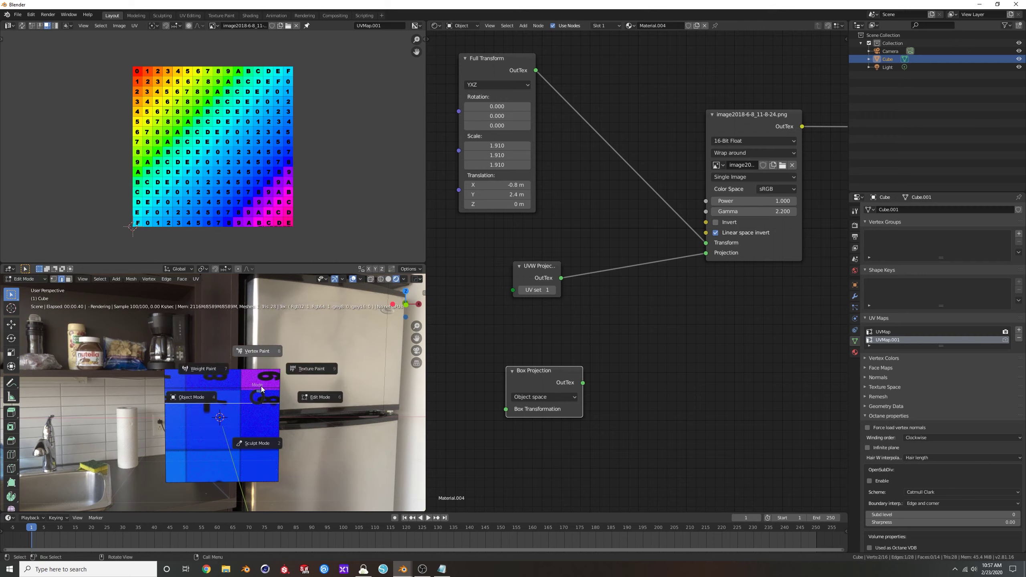
key("Escape")
key("3")
left_click(253, 393)
middle_click_drag(254, 393, 265, 406)
left_click(264, 406, "alt")
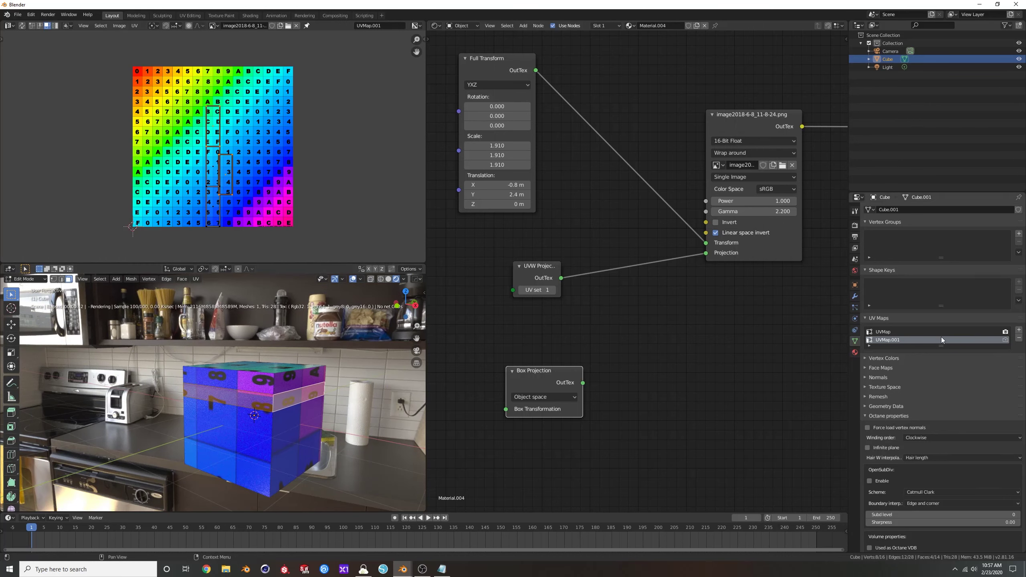
Step: Delete the cube's second UV map and add a new one in its place
left_click(1018, 338)
left_click(1018, 330)
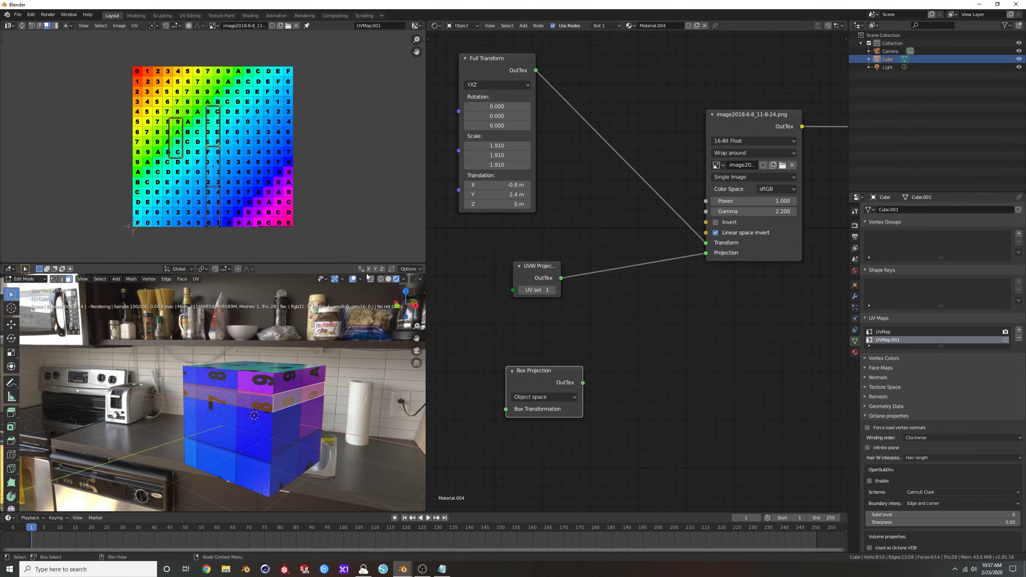
Step: Add a second material slot to the cube, assign the selected ring of faces to it, and give it a new material
middle_click_drag(228, 185, 238, 188)
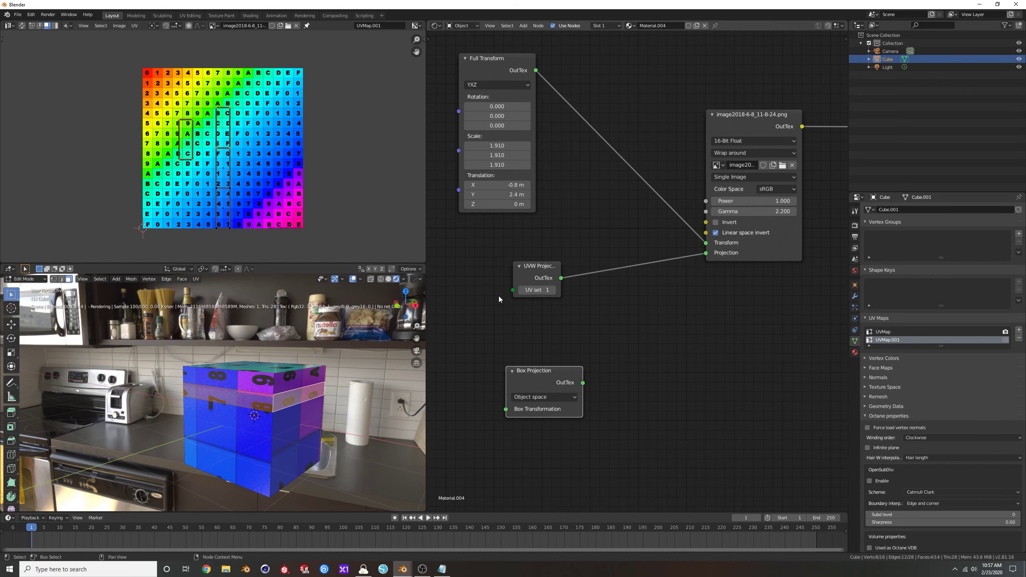
scroll(550, 329, "down", 4)
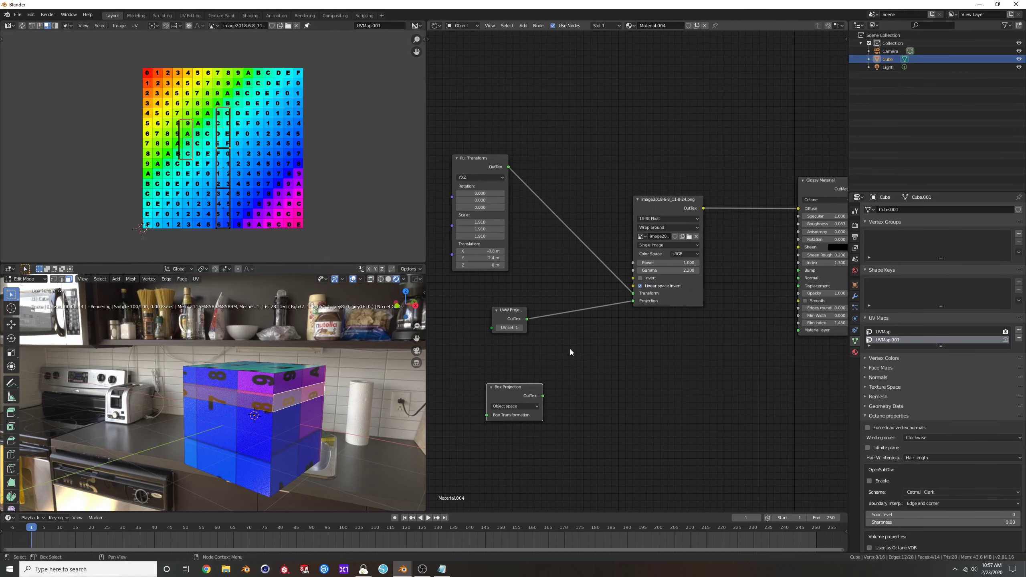
left_click(855, 352)
left_click(1019, 210)
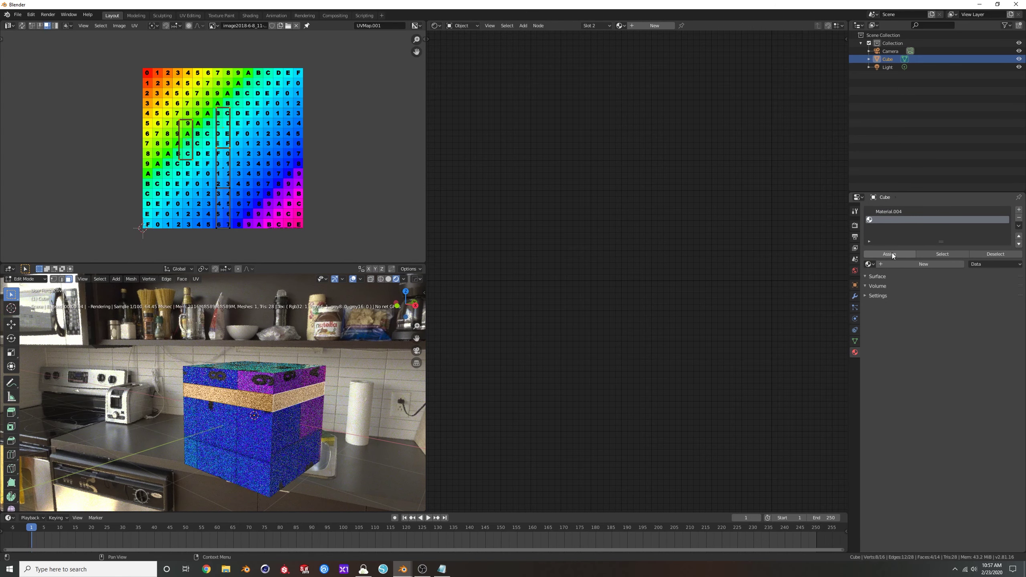
left_click(910, 265)
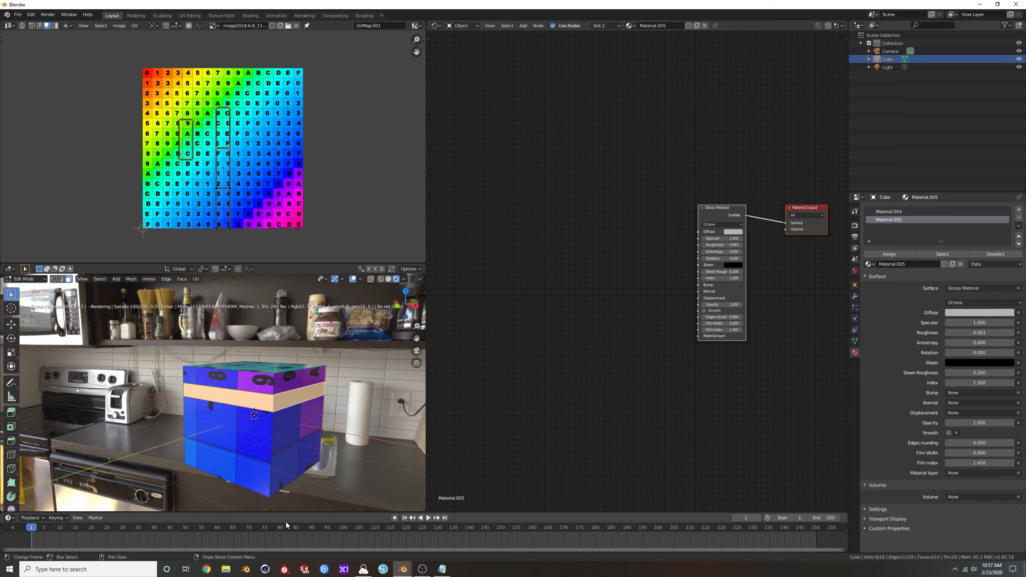
Step: Add an Image Tex node and connect it to the Diffuse input of the new Glossy Material
key("shift+a")
left_click(571, 224)
type("iam")
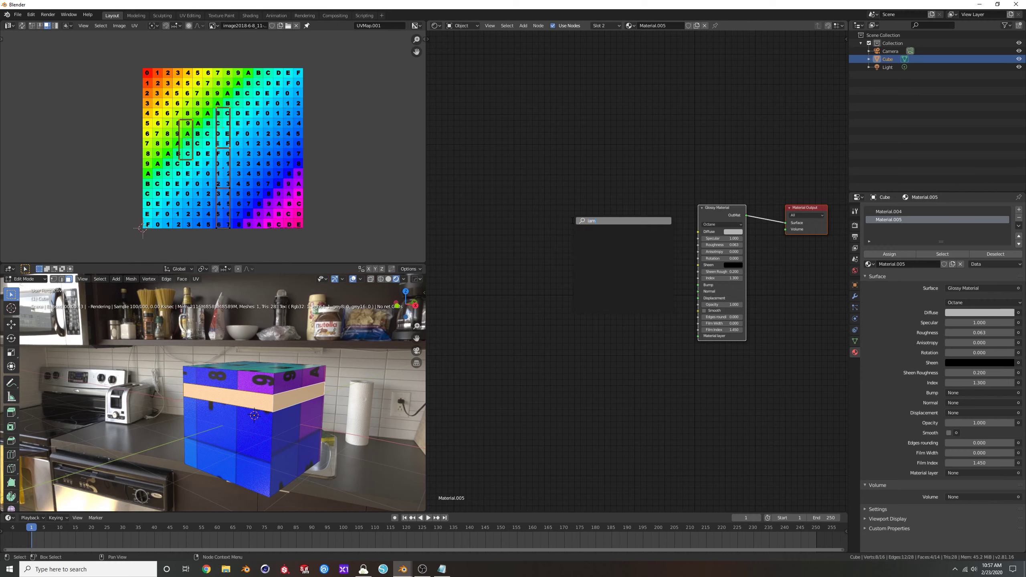
type("g")
key("BackSpace")
key("BackSpace")
key("BackSpace")
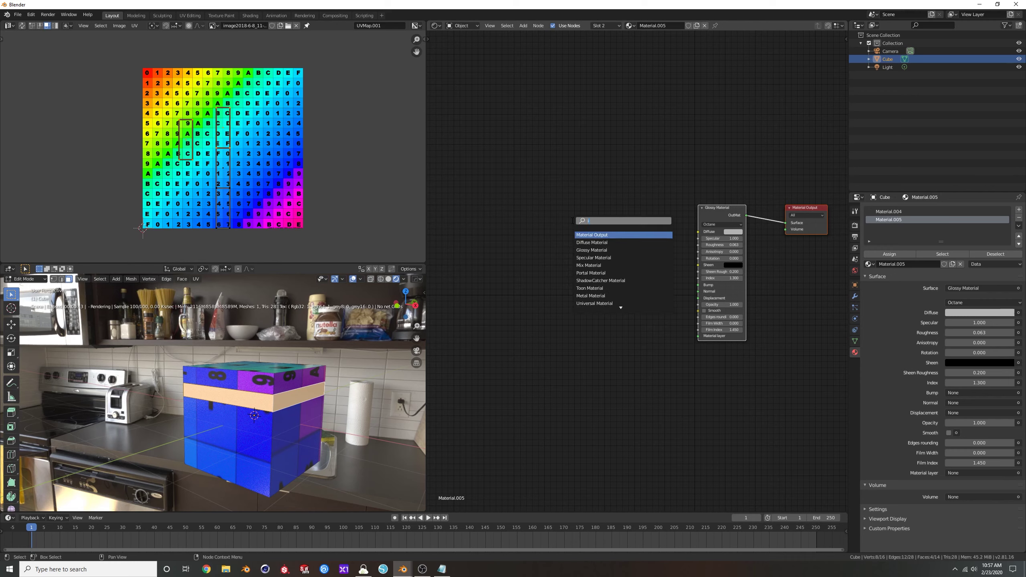
type("mage")
key("Down")
key("Down")
key("Return")
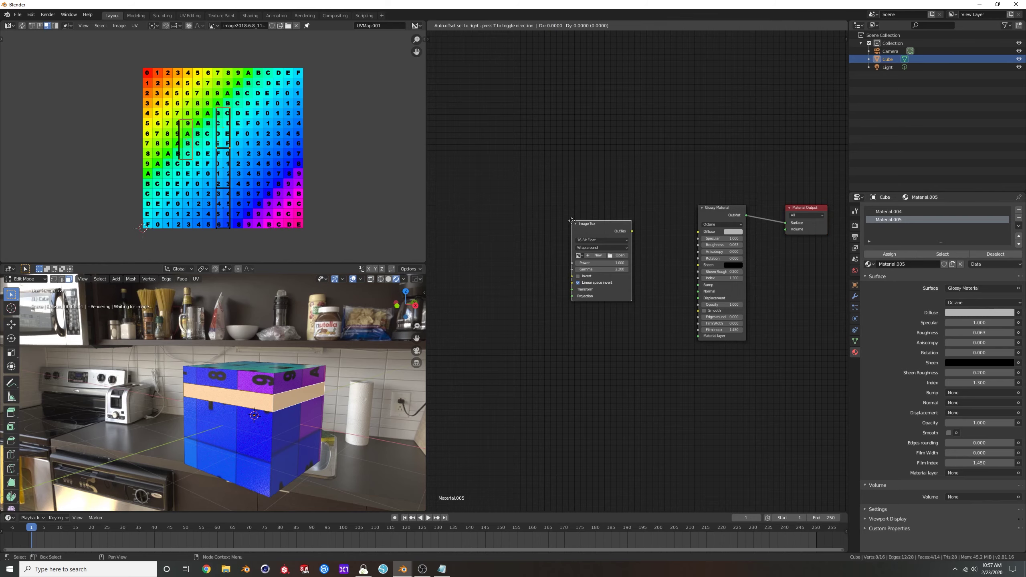
left_click(571, 221)
left_click_drag(700, 232, 699, 232)
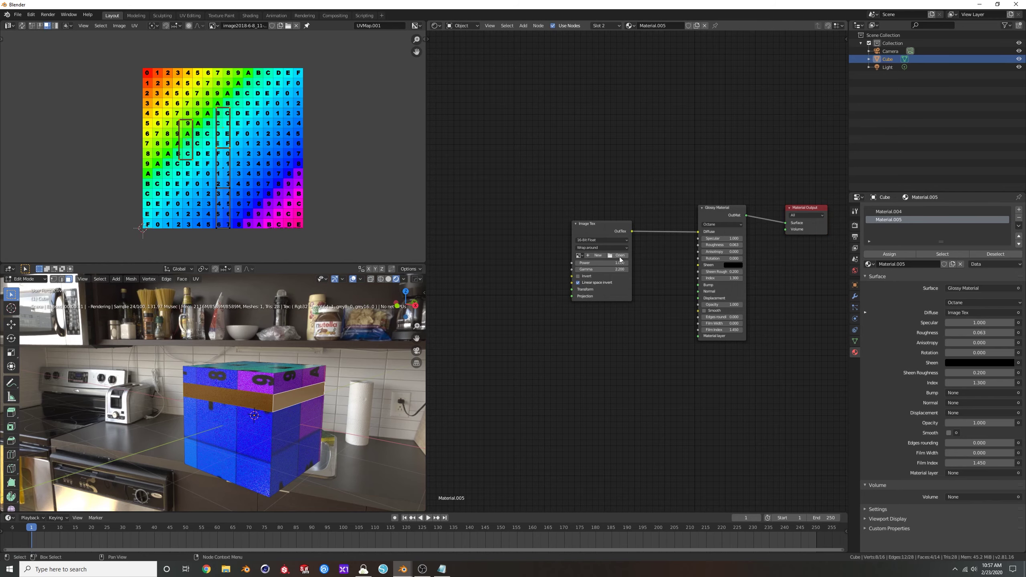
Step: Load Asphalt_02_2K_Base_Color.png from the Roads materials folder into the Image Tex node
left_click(619, 255)
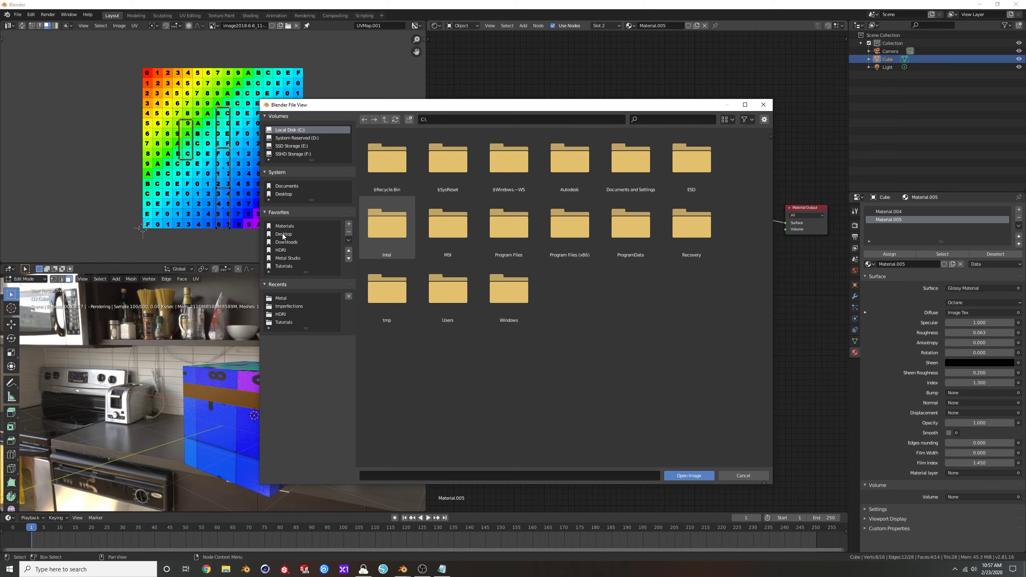
left_click(285, 226)
left_click(568, 227)
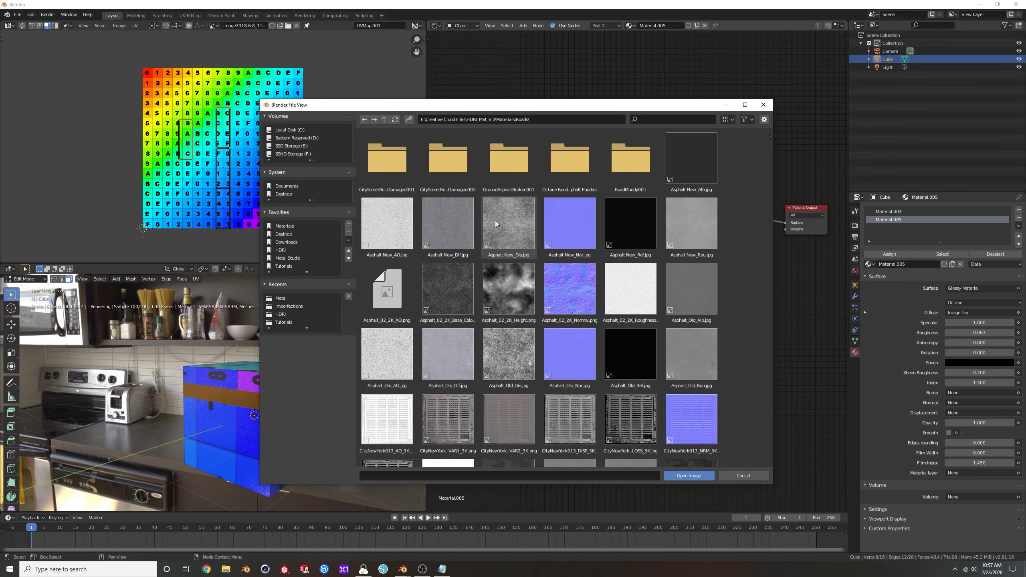
double_click(447, 299)
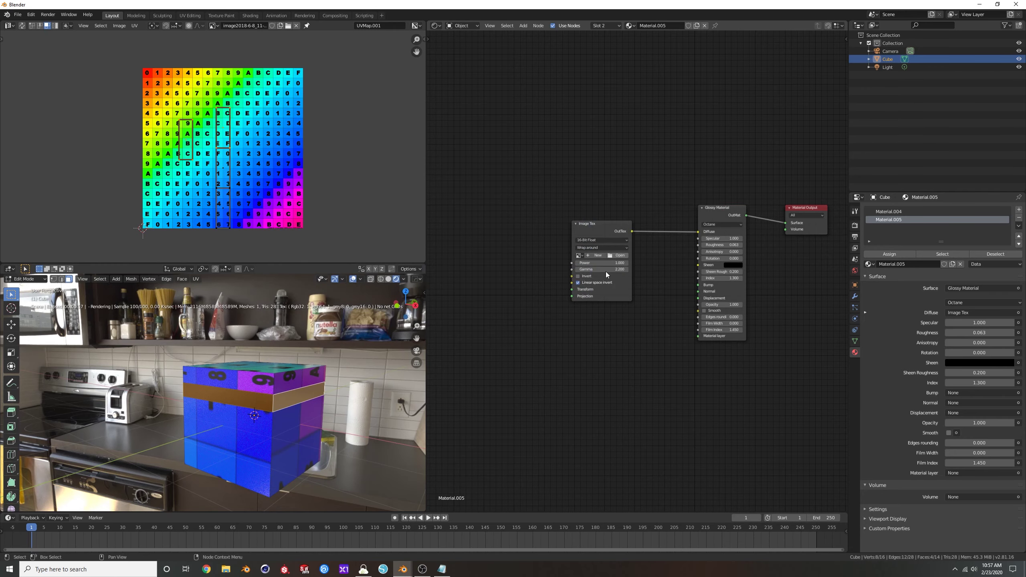
Step: Add a UVW Projection node and connect it to the asphalt texture's Projection input
key("shift+a")
left_click(508, 274)
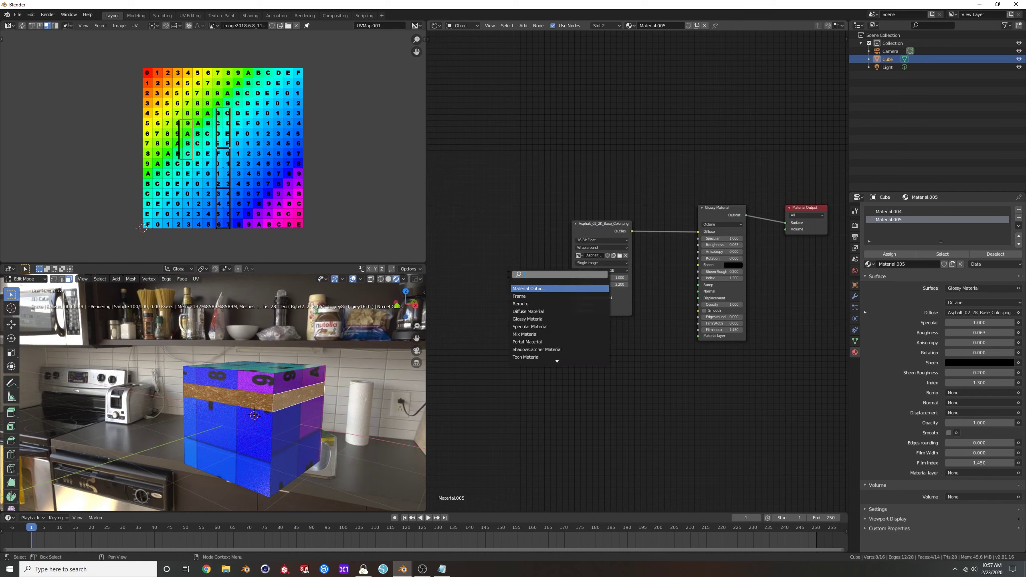
type("uvw")
key("Down")
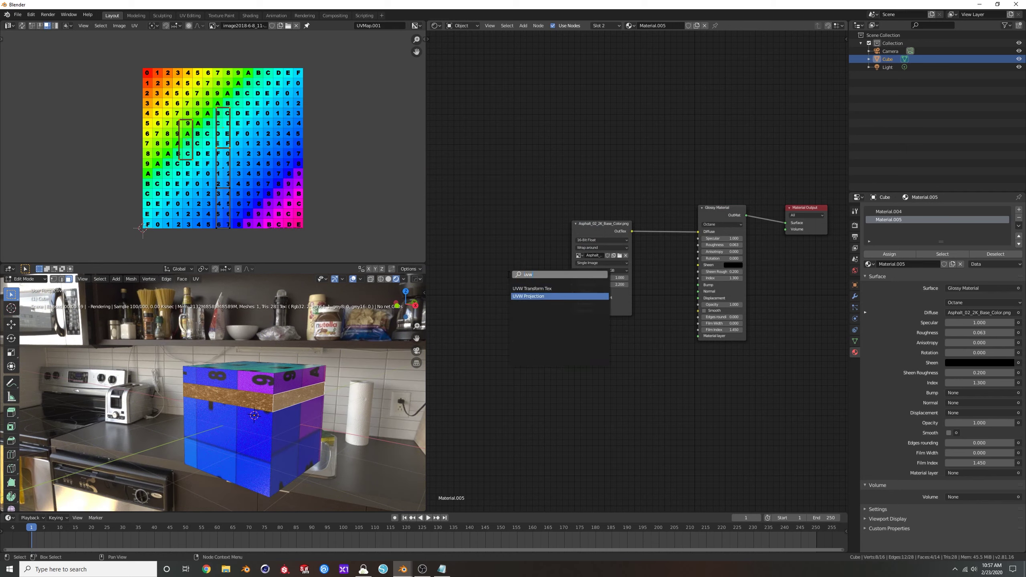
key("Return")
left_click(468, 324)
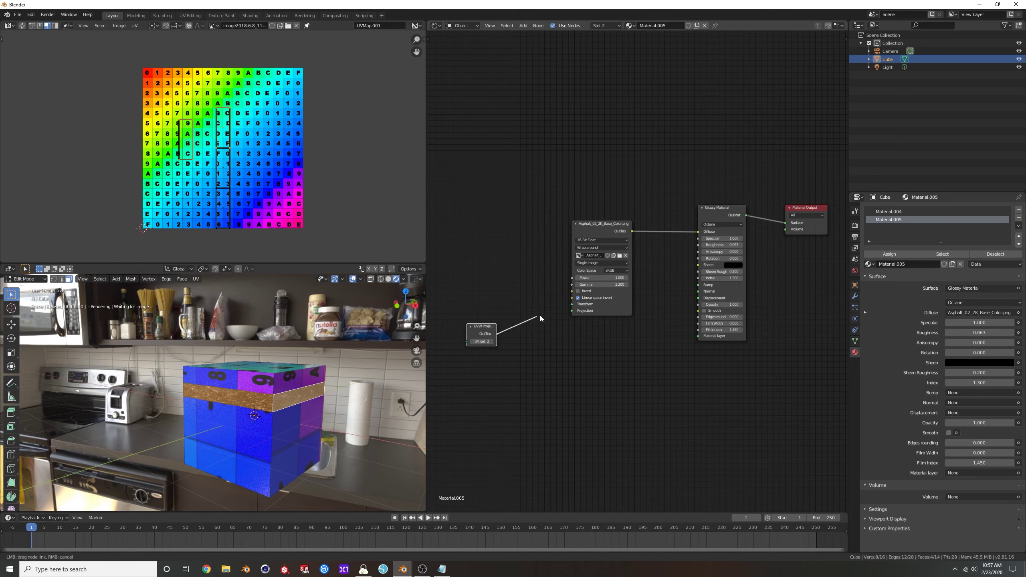
left_click_drag(573, 311, 571, 310)
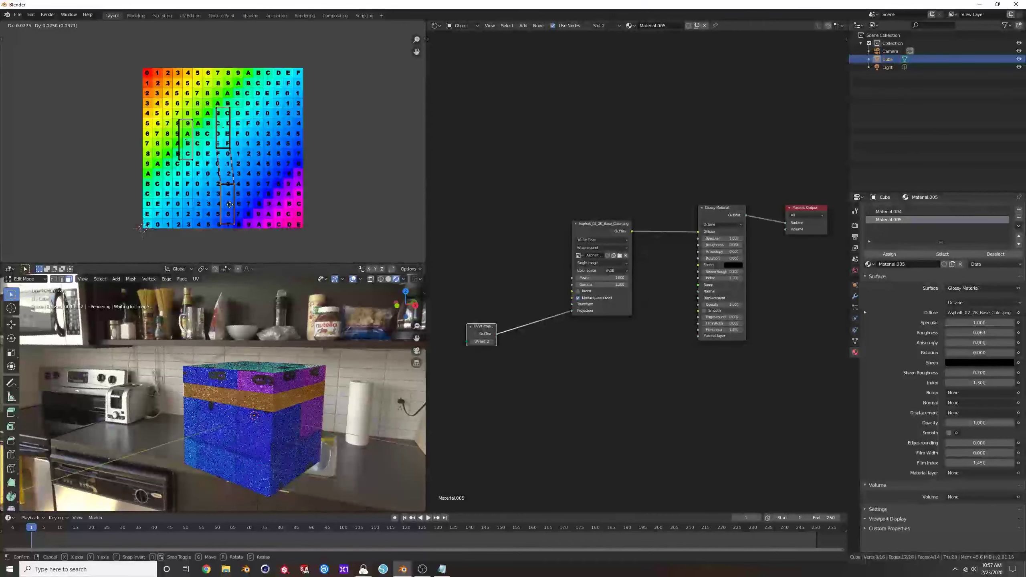
Step: Select the band's front face, display the asphalt image behind its UVs, and move its UV island up and to the right
left_click(239, 395)
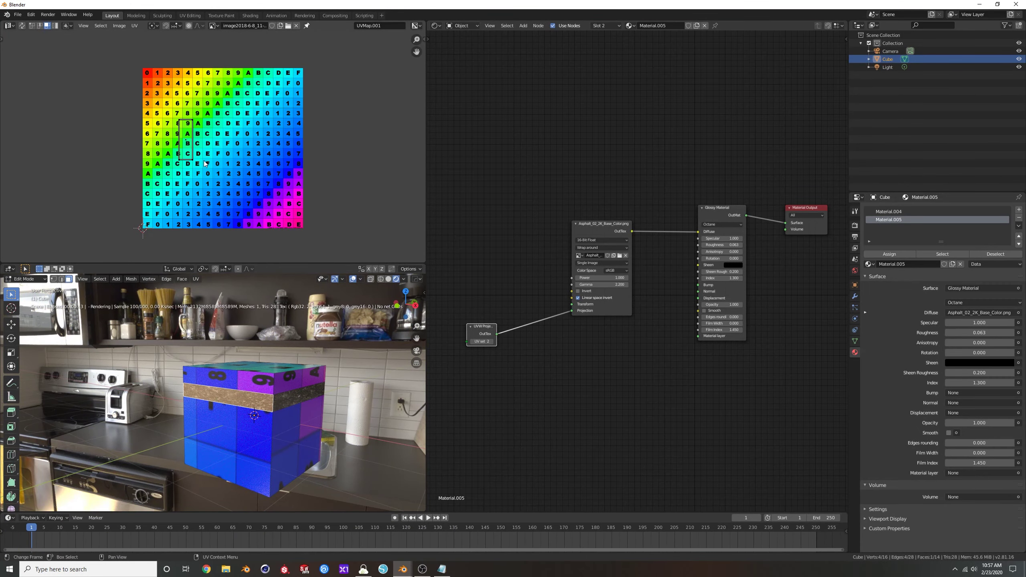
key("g")
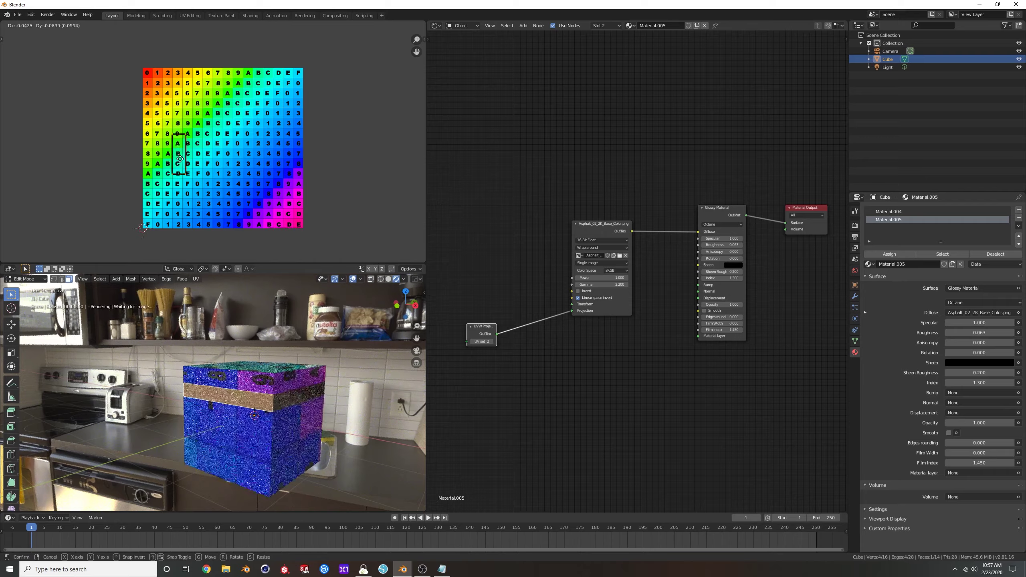
right_click(239, 86)
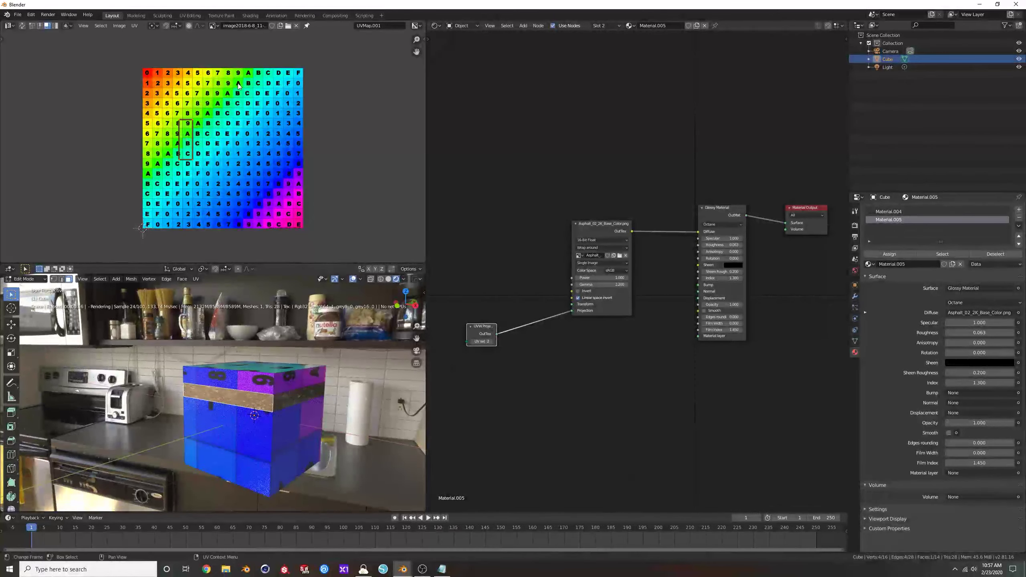
left_click(211, 26)
left_click(221, 61)
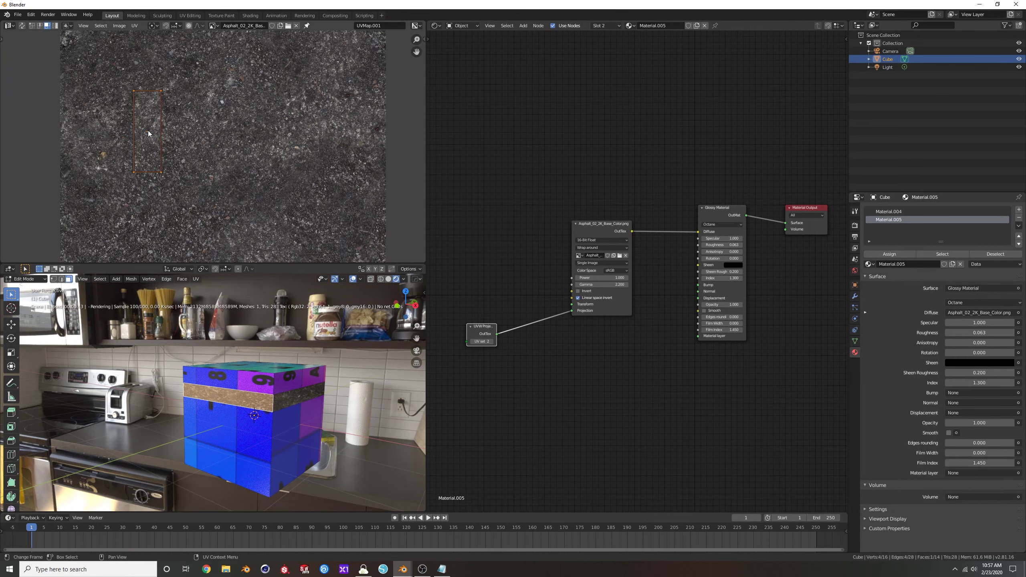
left_click_drag(149, 134, 202, 98)
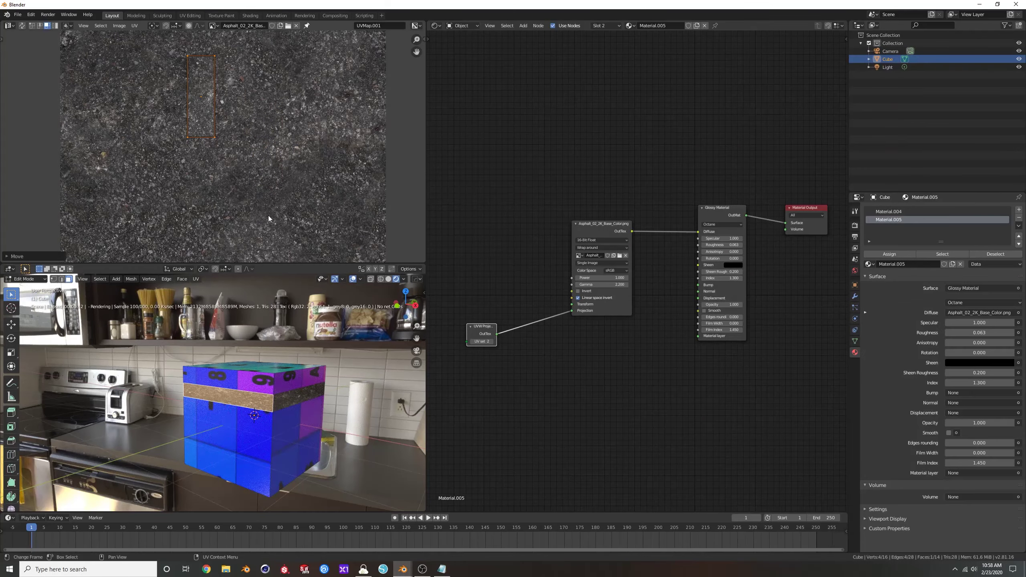
Step: Return to Object Mode and examine the asphalt band around the cube from several angles
scroll(269, 218, "down", 1)
key("Tab")
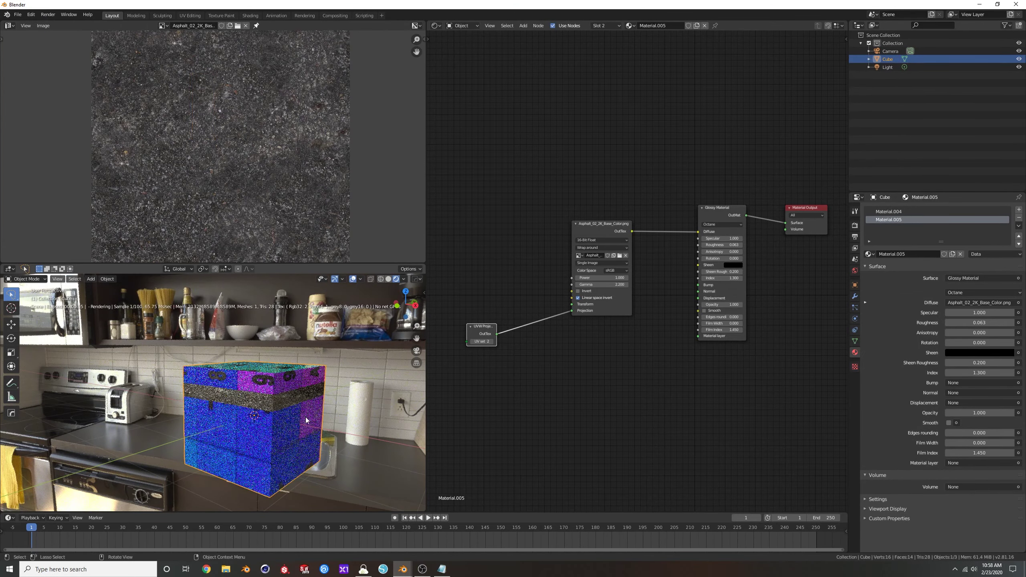
middle_click_drag(274, 390, 250, 397)
scroll(507, 368, "down", 2)
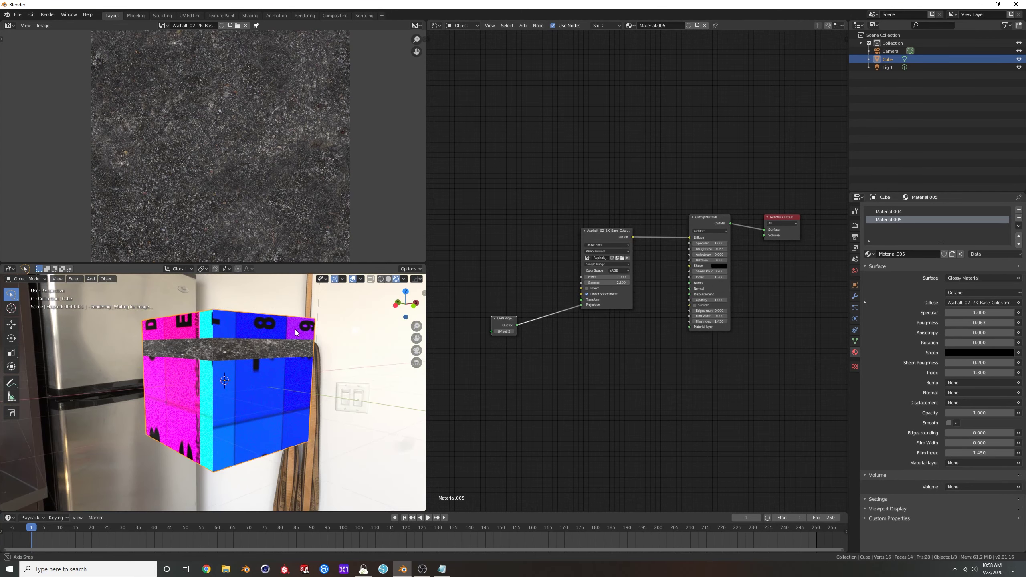
middle_click_drag(295, 329, 311, 336)
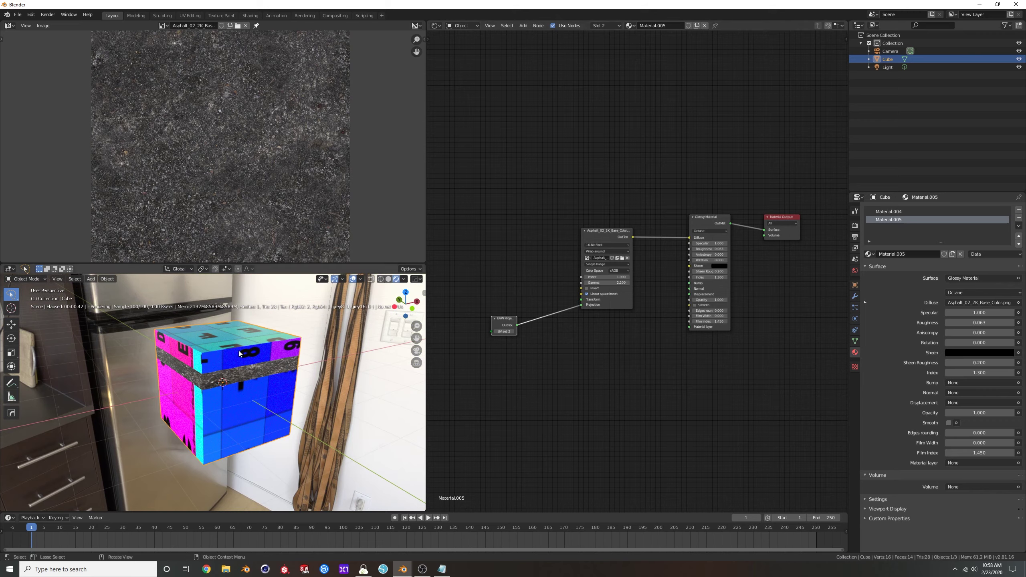
middle_click_drag(239, 350, 226, 335)
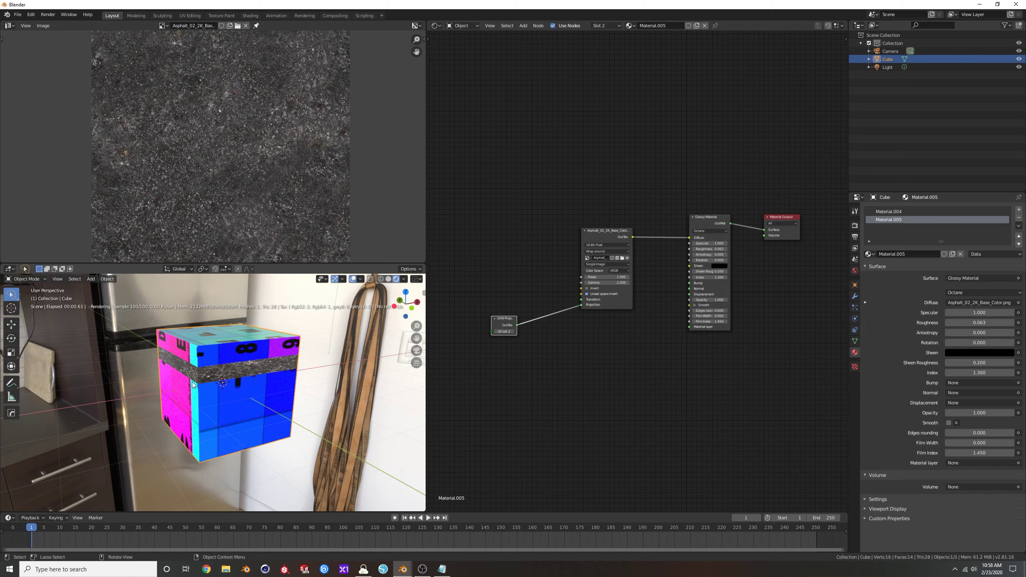
middle_click_drag(210, 341, 215, 376)
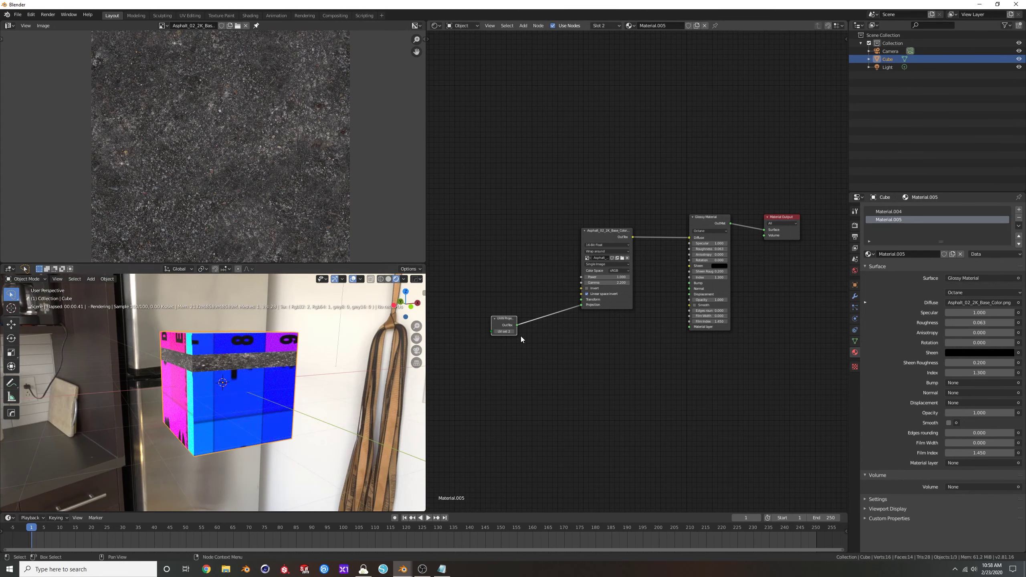
key("shift+a")
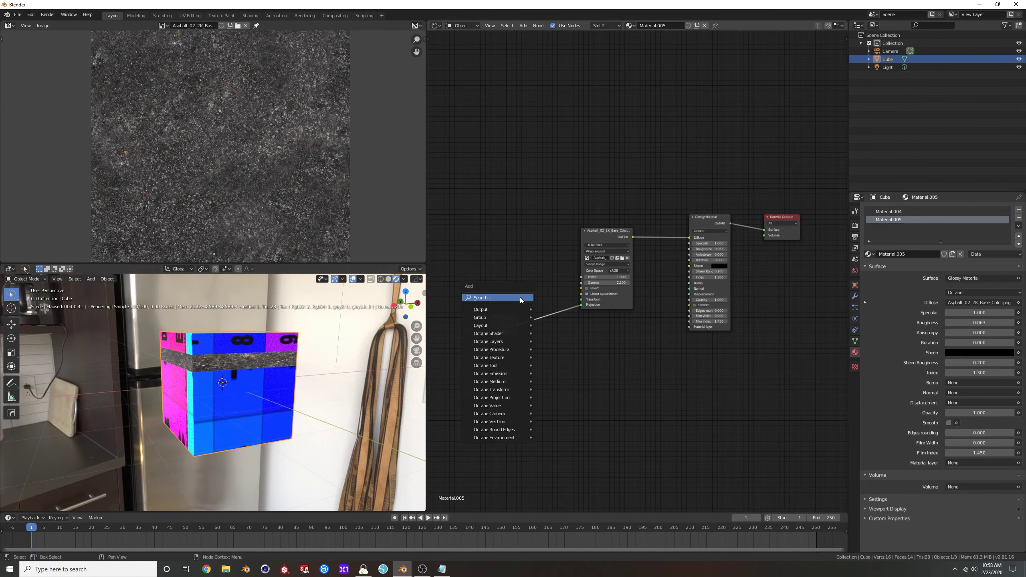
left_click(519, 296)
type("uvw")
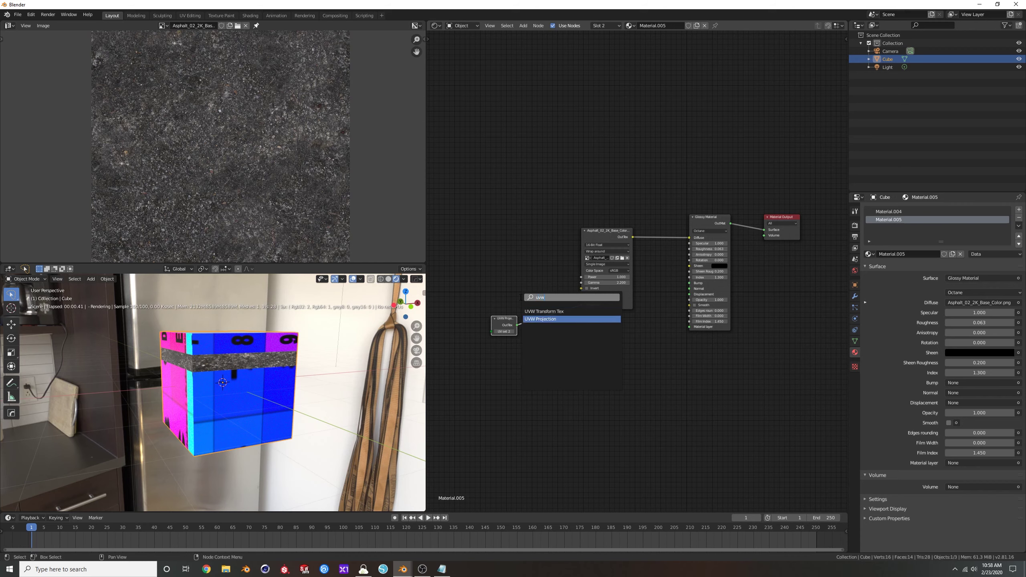
left_click(543, 311)
left_click(475, 253)
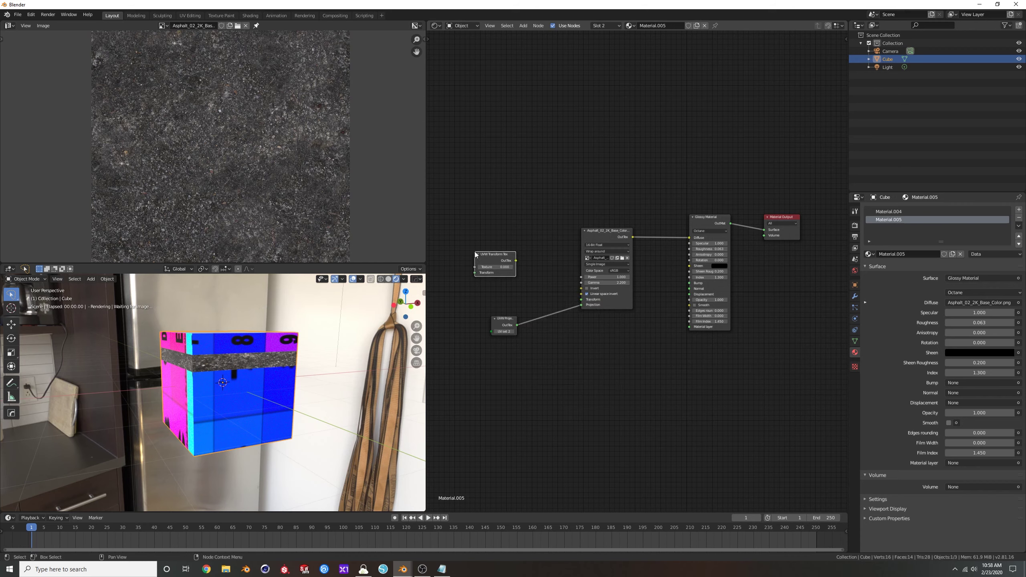
Step: Add a Full Transform node and connect it to the asphalt texture's Transform input
key("shift+a")
left_click(500, 252)
type("full")
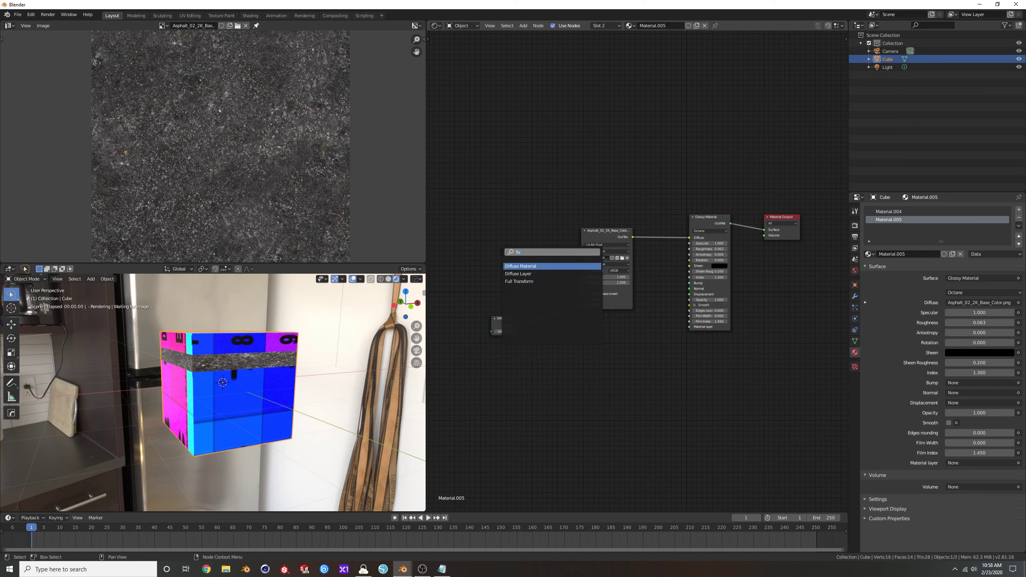
key("Return")
left_click(462, 200)
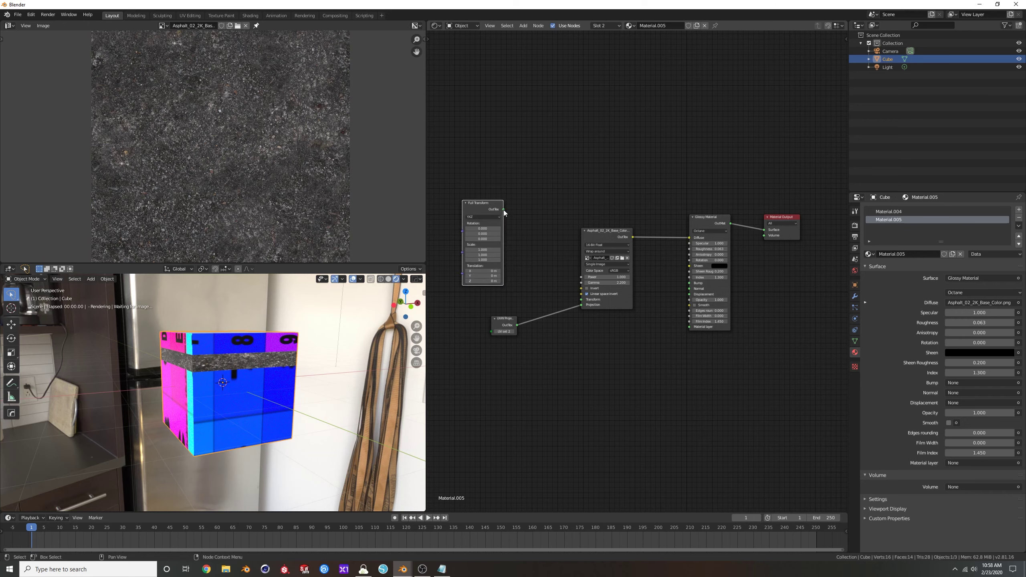
left_click_drag(503, 209, 582, 299)
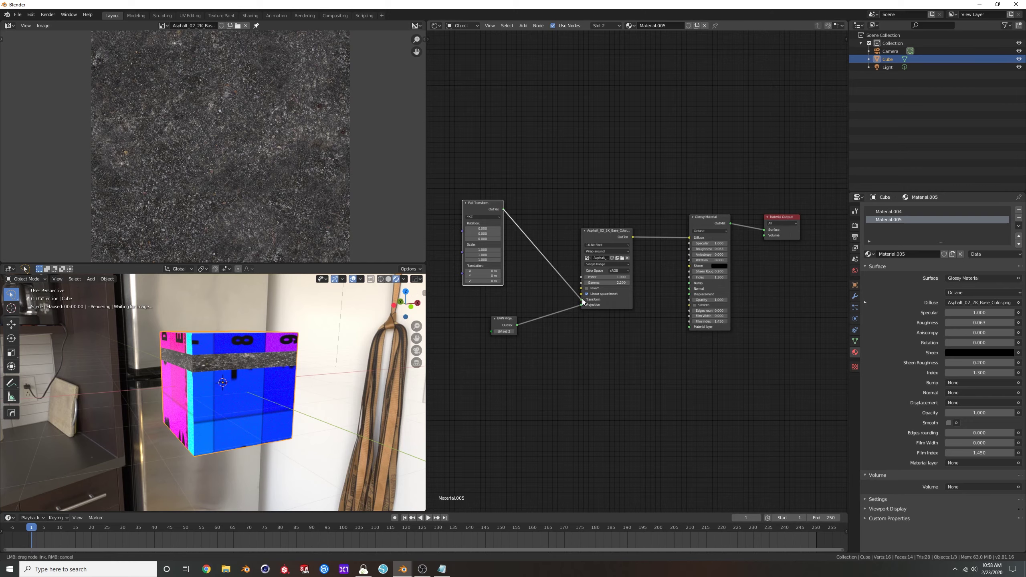
Step: Adjust the scale in the asphalt texture's Full Transform node and shift the translation along X
mouse_move(482, 254)
left_mouse_down()
mouse_move(441, 260)
mouse_move(485, 270)
left_mouse_up()
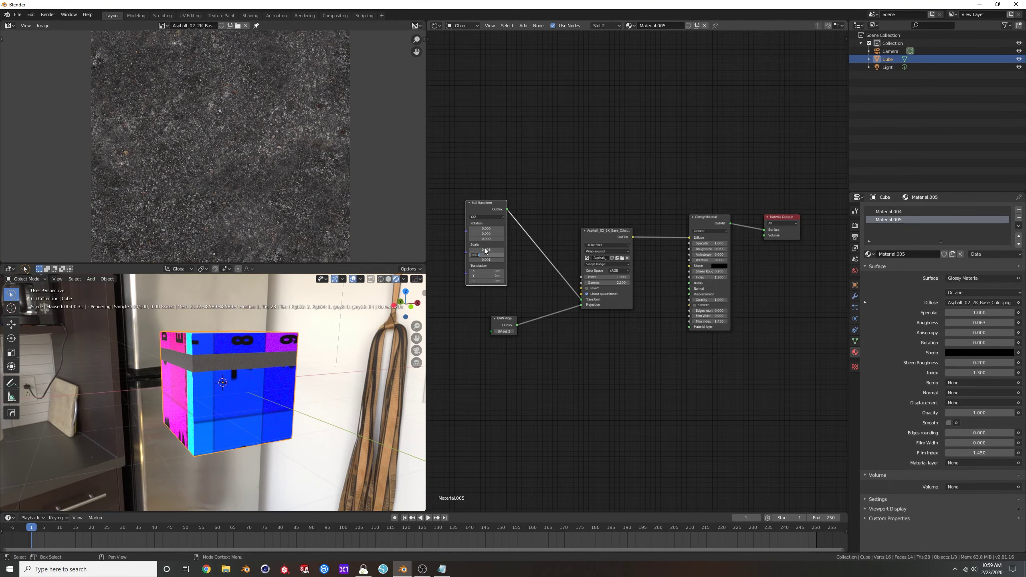
left_click(484, 249)
left_click_drag(484, 250, 495, 269)
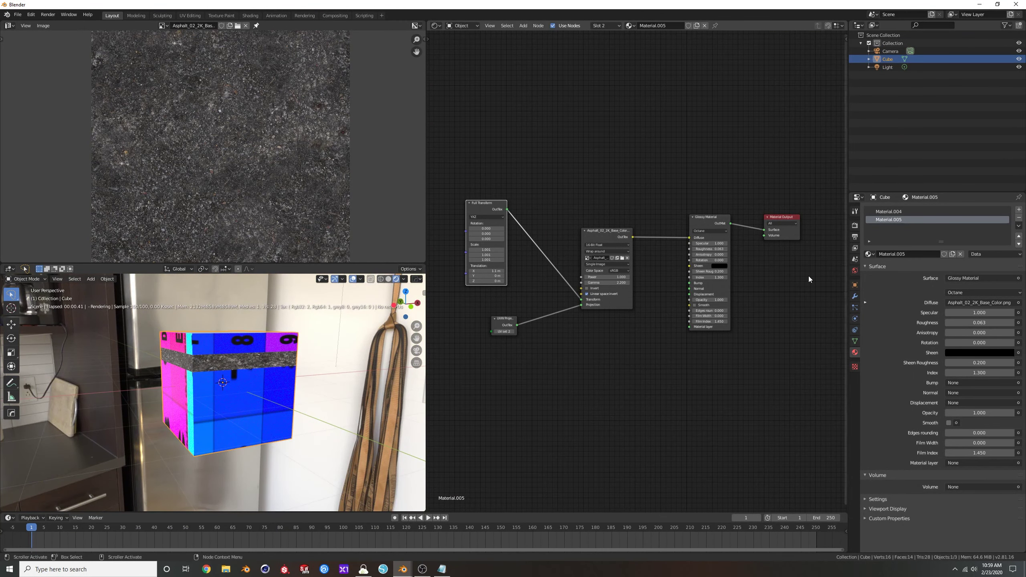
key("Home")
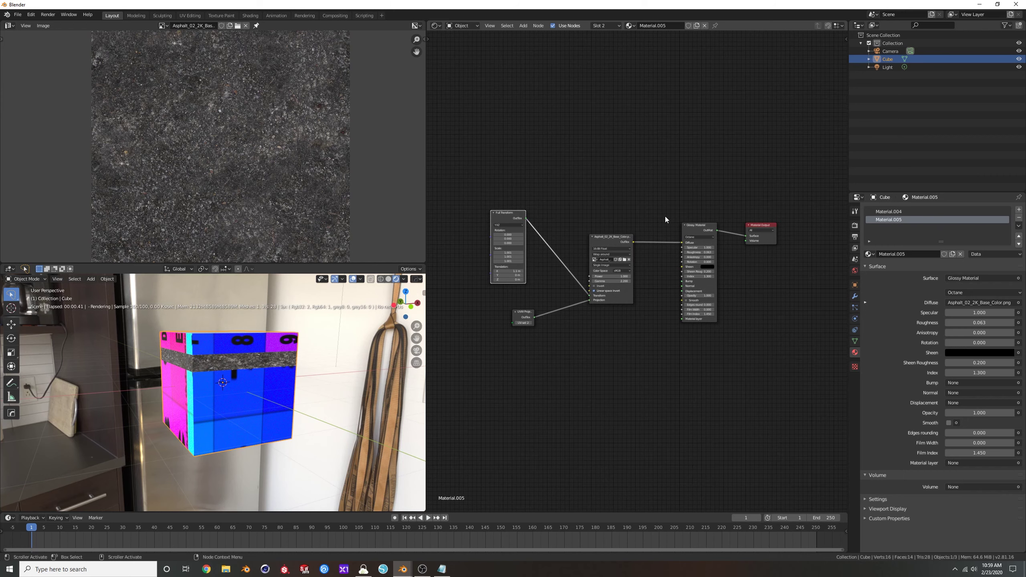
scroll(269, 315, "down", 2)
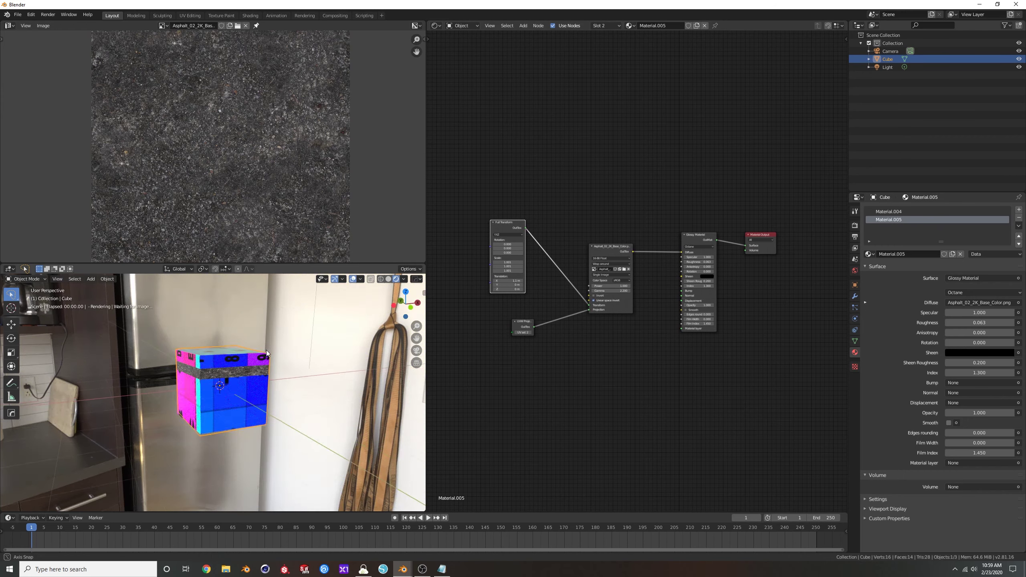
Step: Delete every object in the scene, including the cube, camera and light
middle_click_drag(270, 314, 269, 329)
left_click(272, 331)
key("a")
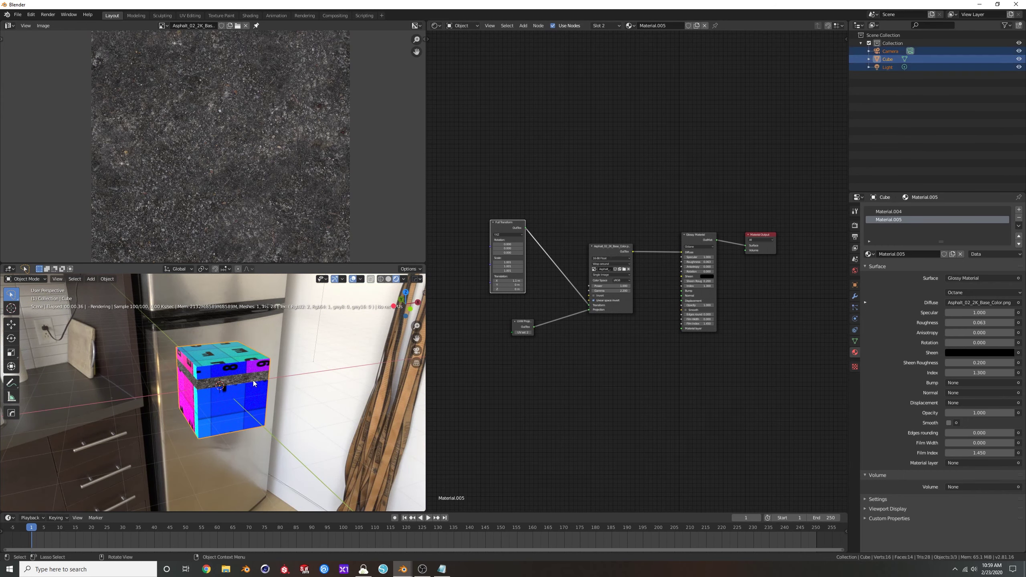
key("Delete")
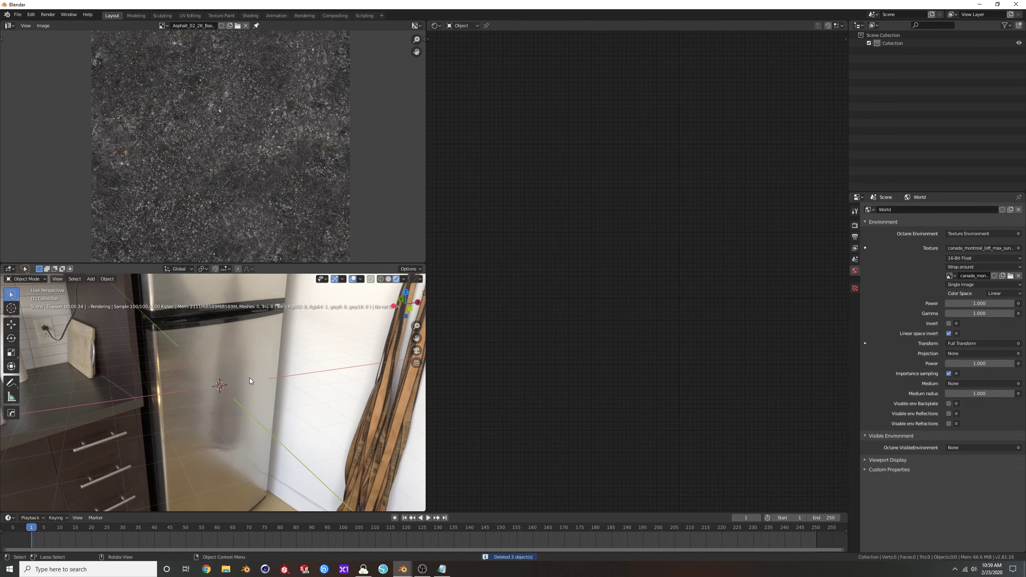
Step: Add a mesh plane at the scene's centre and show it in the rendered viewport against the environment
key("shift+a")
mouse_move(250, 373)
left_click(295, 370)
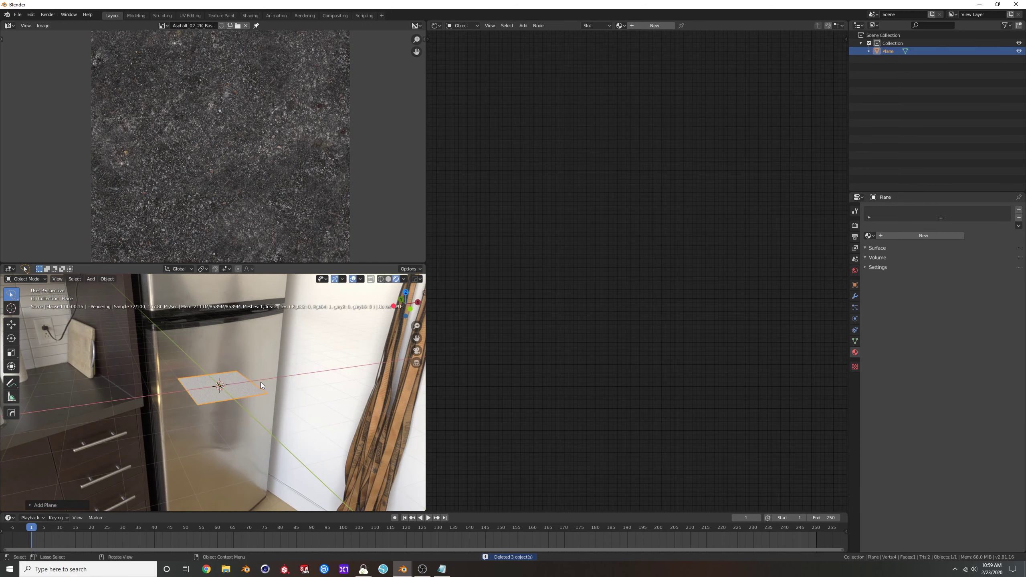
scroll(229, 382, "up", 4)
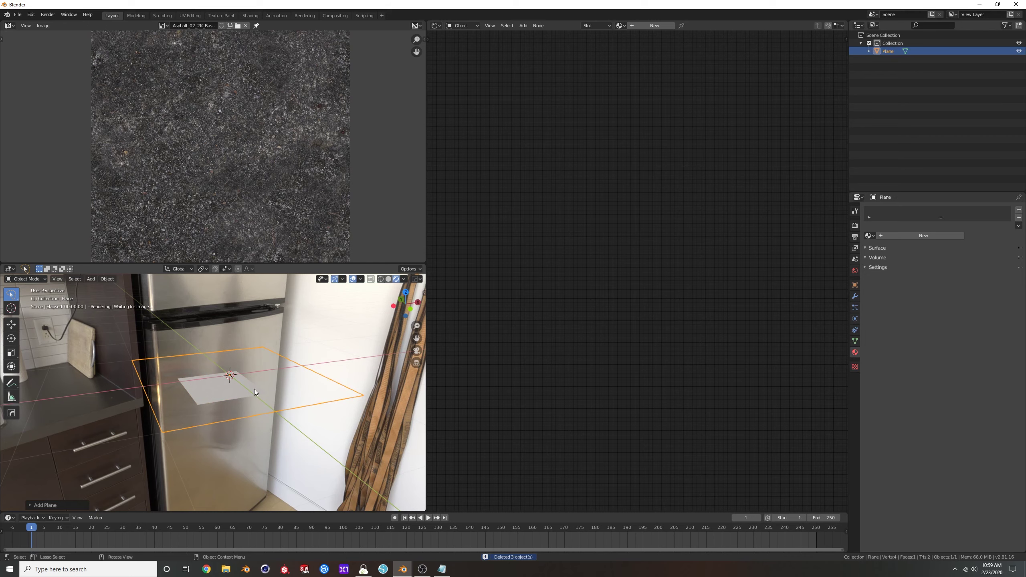
middle_click_drag(254, 389, 256, 365)
left_click(389, 280)
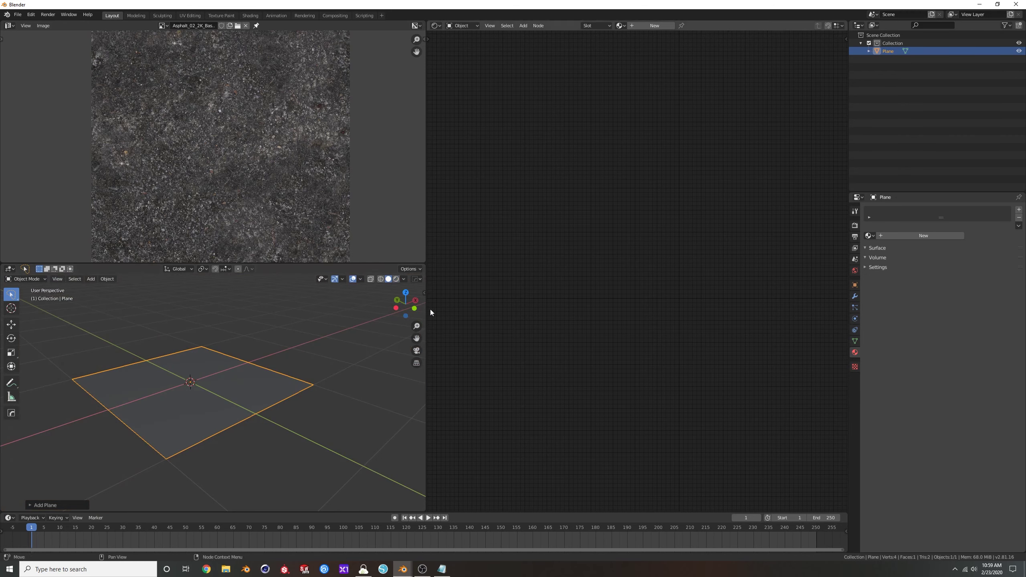
left_click(396, 279)
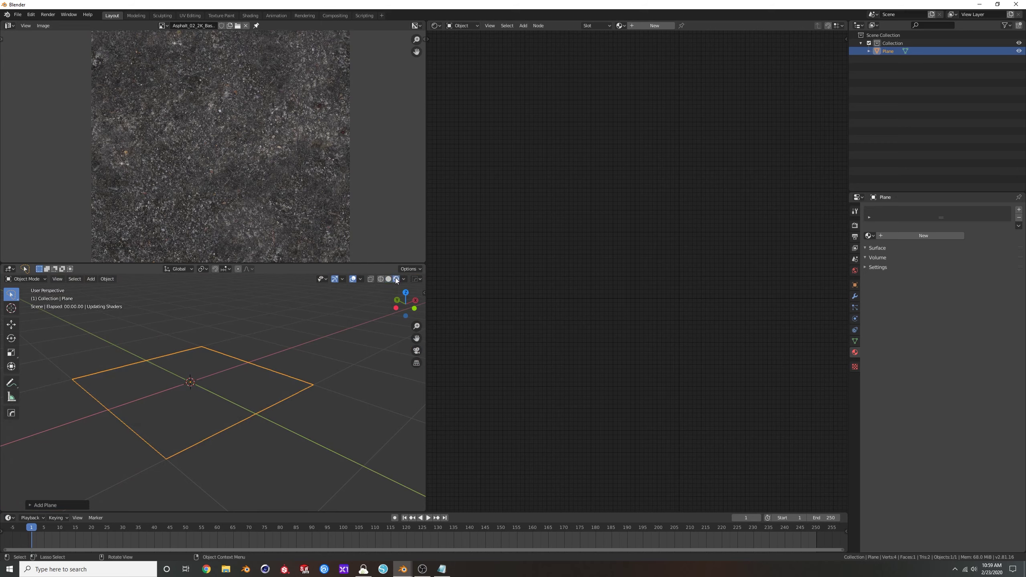
middle_click_drag(240, 385, 218, 374)
scroll(233, 369, "down", 2)
Step: Add a camera and move it along the X axis away from the plane
key("shift+a")
key("Escape")
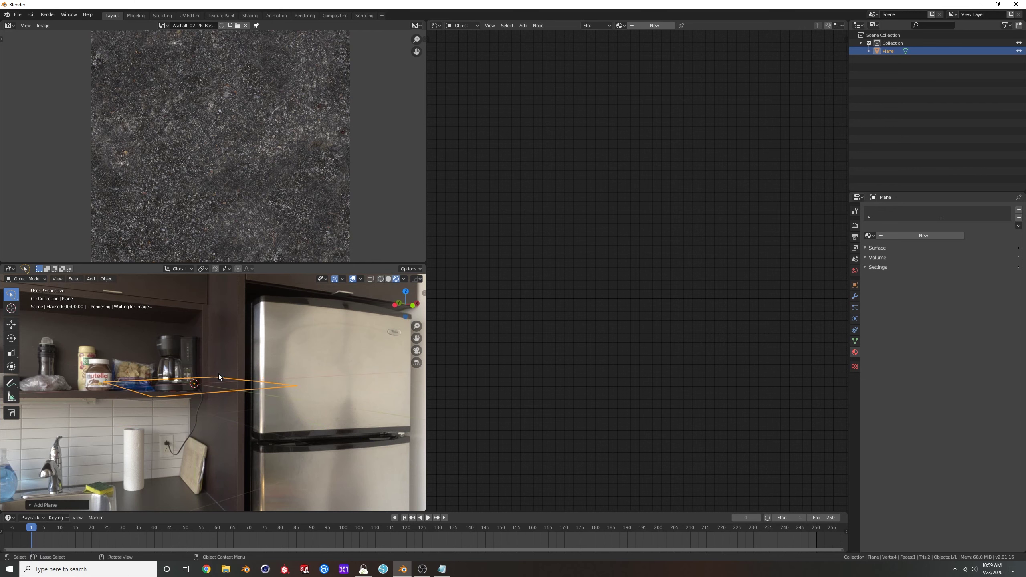
key("shift+a")
mouse_move(218, 374)
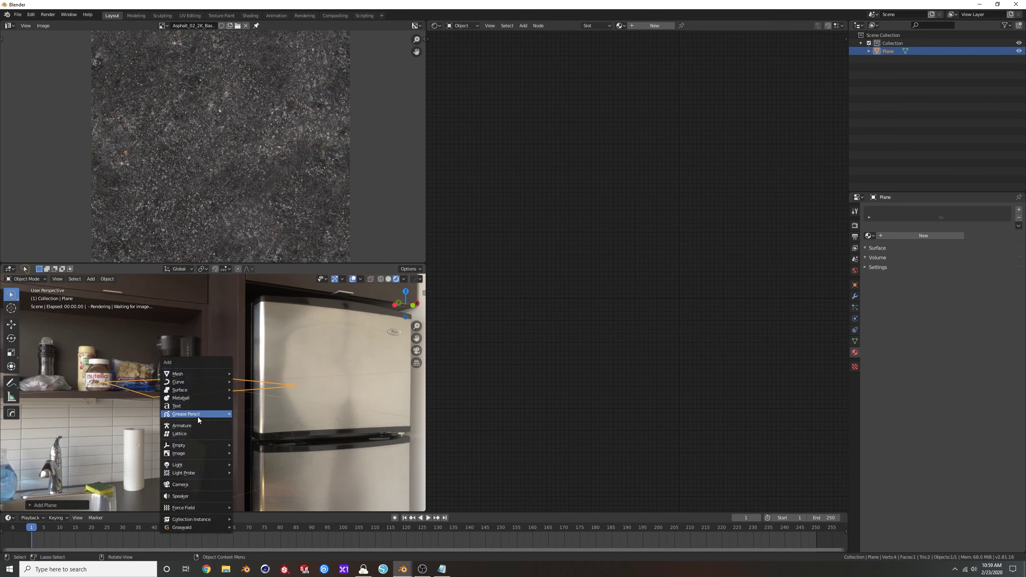
left_click(195, 488)
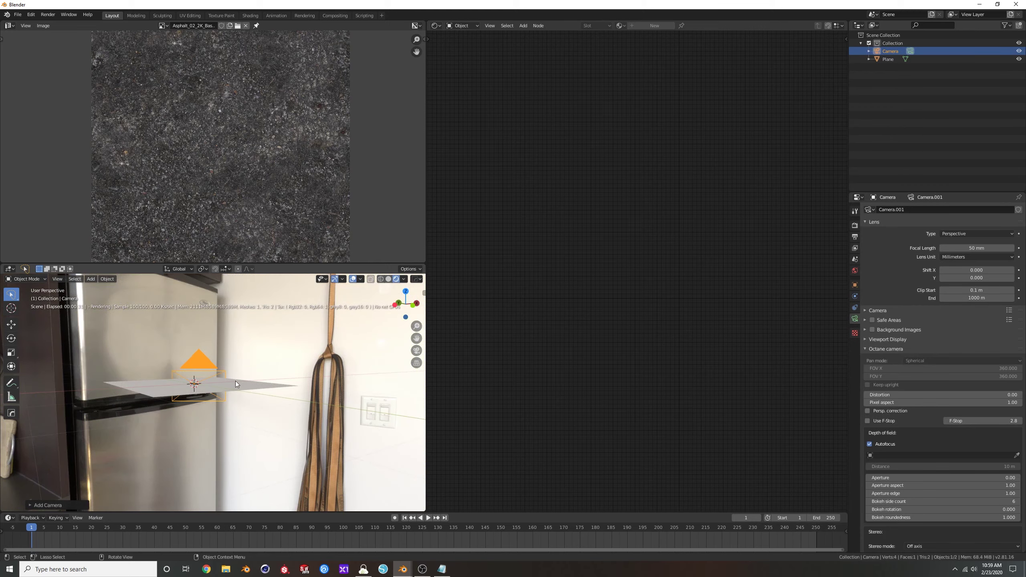
middle_click_drag(262, 365, 307, 351)
key("g")
key("x")
left_click(81, 374)
Step: Select the plane and merge the image editor area into the 3D viewport so the viewport fills its space
scroll(211, 380, "up", 3)
left_click(238, 366)
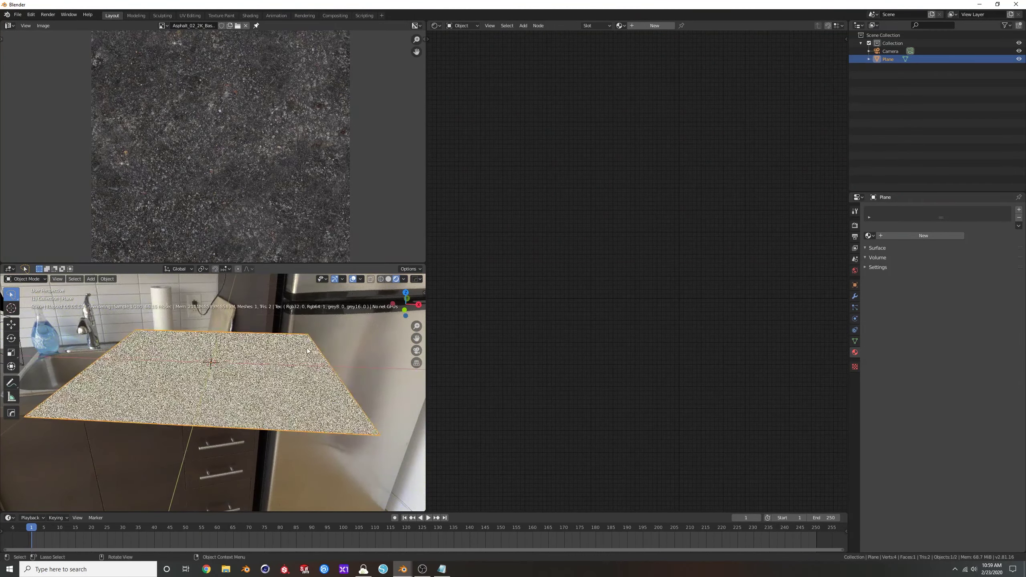
right_click(212, 264)
left_click(189, 283)
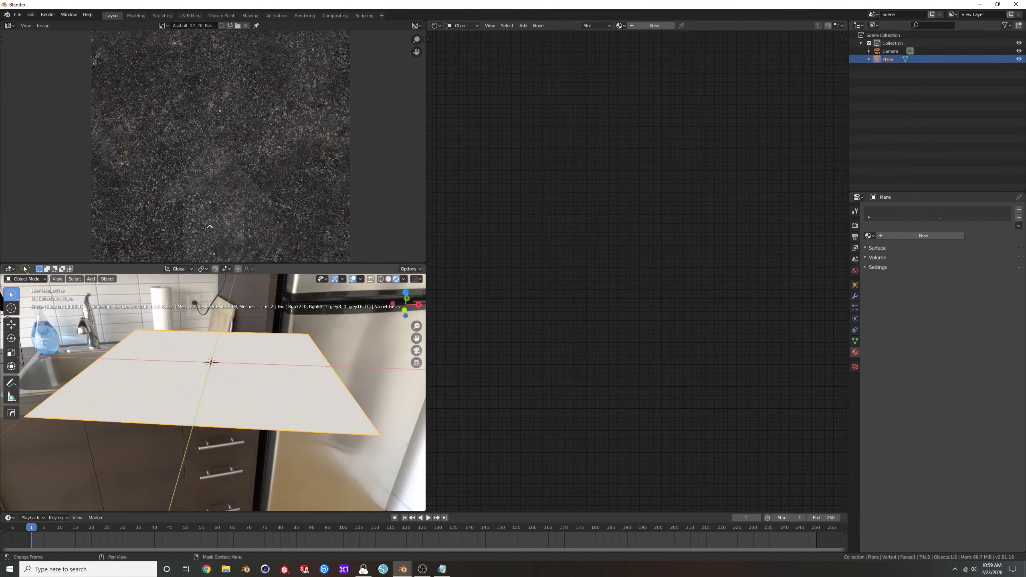
left_click(210, 227)
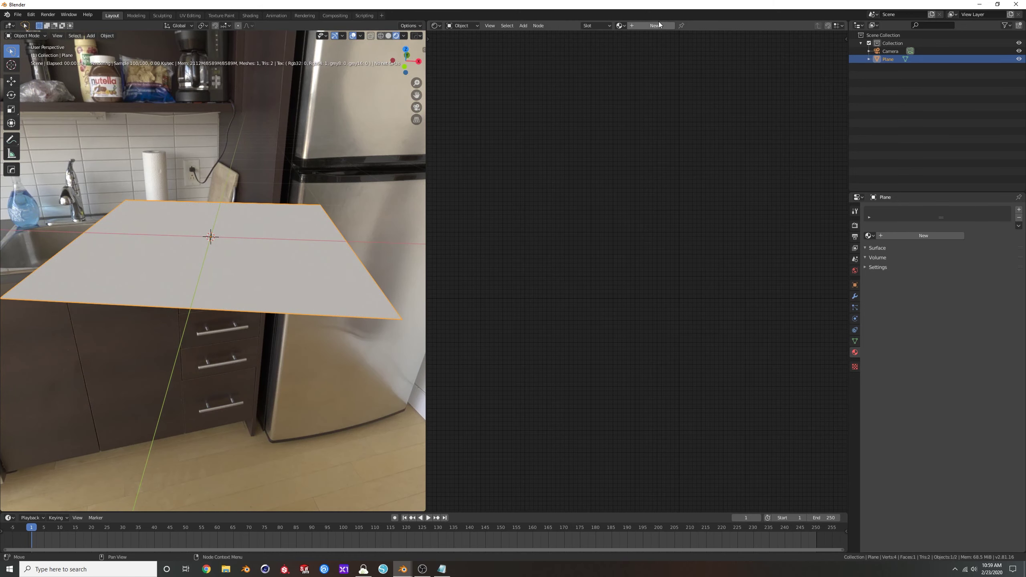
Step: Create a new material on the plane and connect a Texture Displacement node to the Glossy Material's Displacement input
left_click(654, 26)
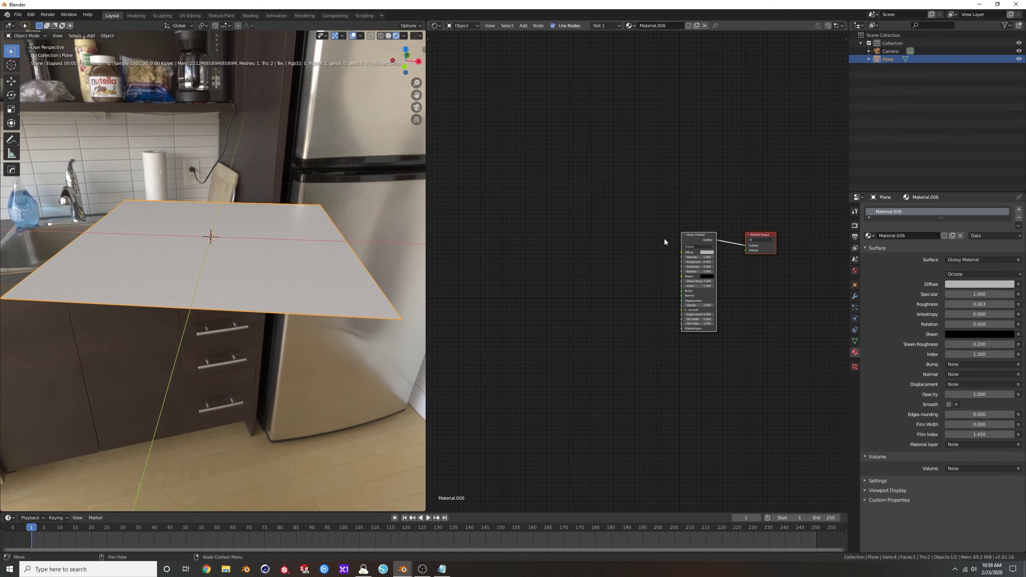
key("shift+a")
key("i")
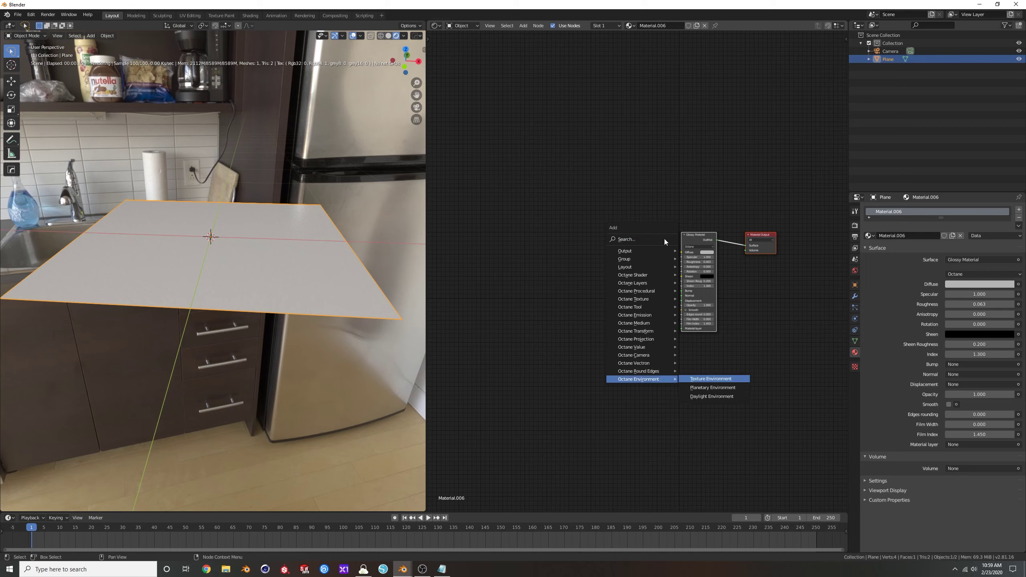
key("Escape")
key("shift+a")
left_click(663, 238)
type("dis")
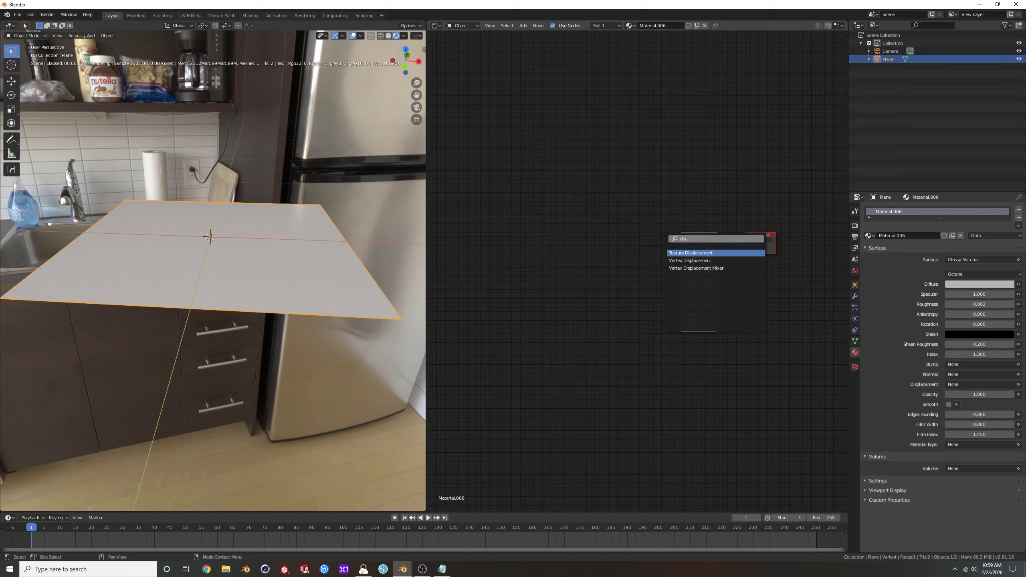
key("Return")
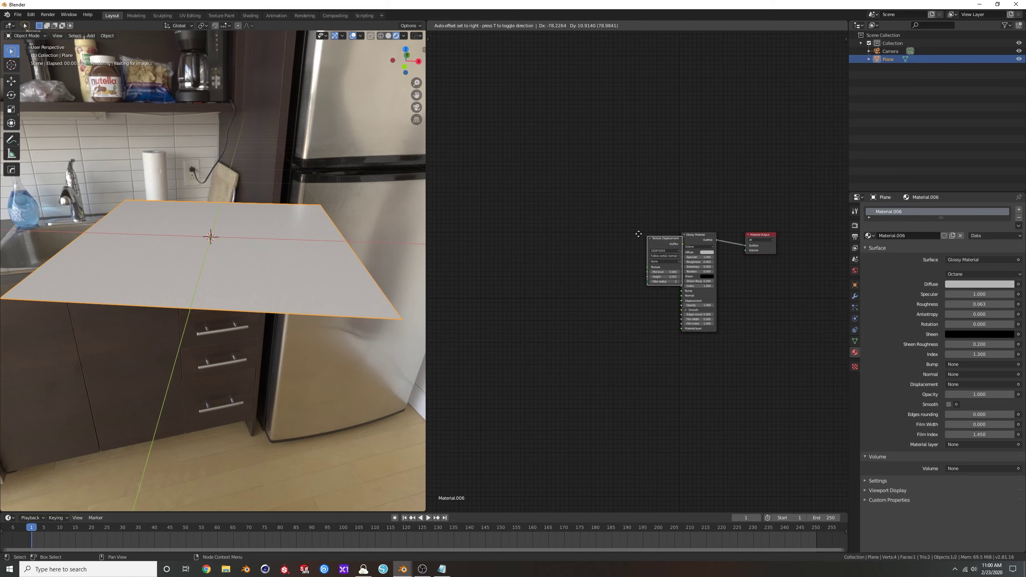
left_click(584, 302)
scroll(646, 337, "up", 3)
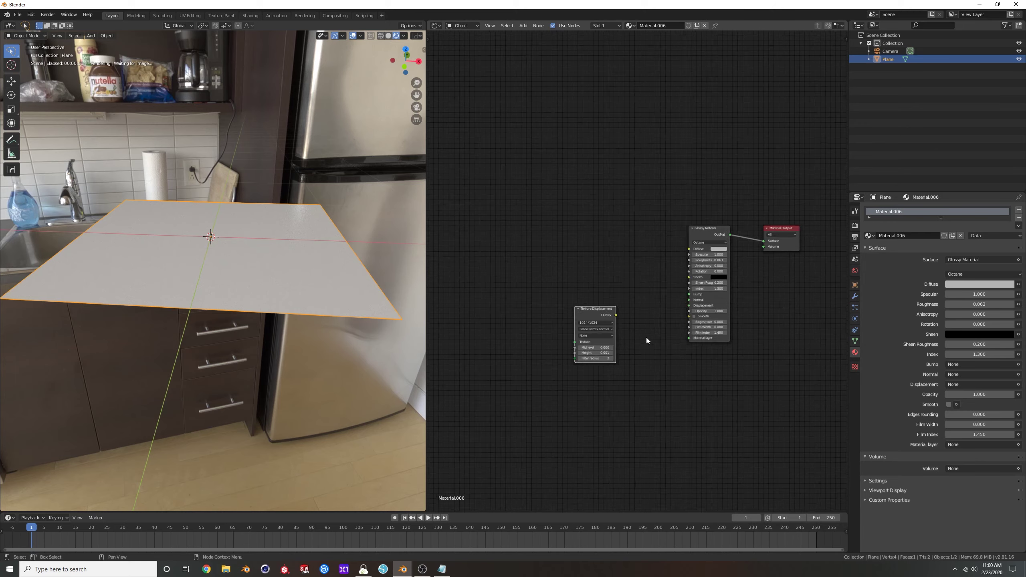
left_click_drag(621, 306, 699, 295)
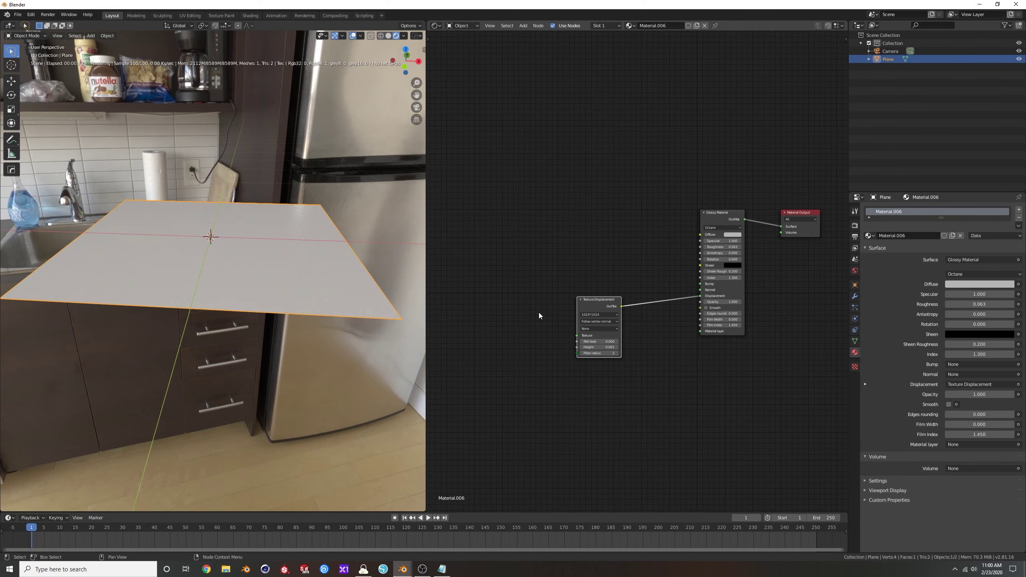
Step: Add an Image Tex node and connect it to the Texture Displacement node's Texture input
middle_click_drag(539, 313, 554, 309)
key("shift+a")
left_click(555, 309)
type("imag")
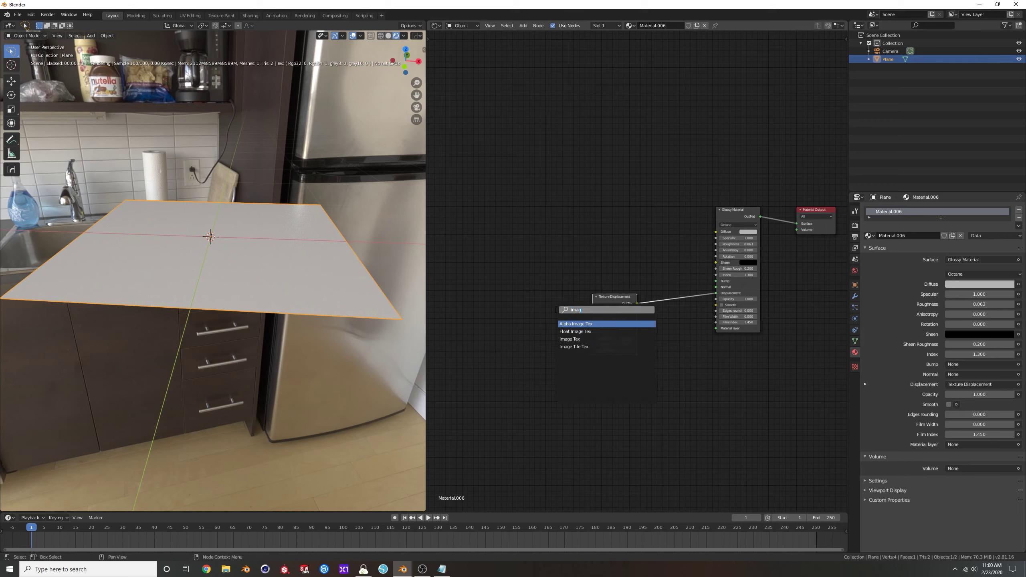
key("Down")
key("Down")
key("Return")
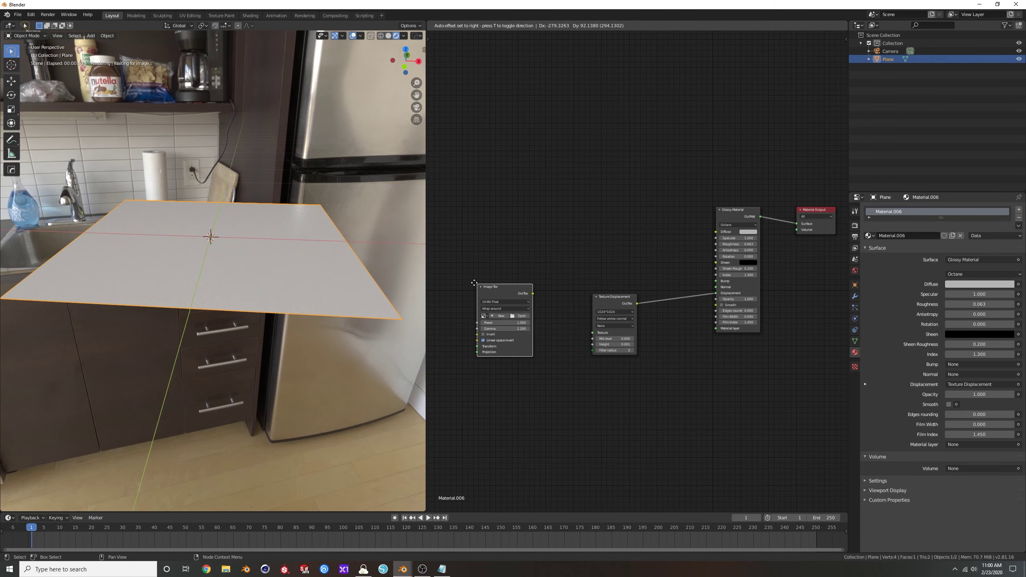
left_click(473, 282)
left_click_drag(529, 292, 530, 293)
left_click_drag(589, 332, 592, 332)
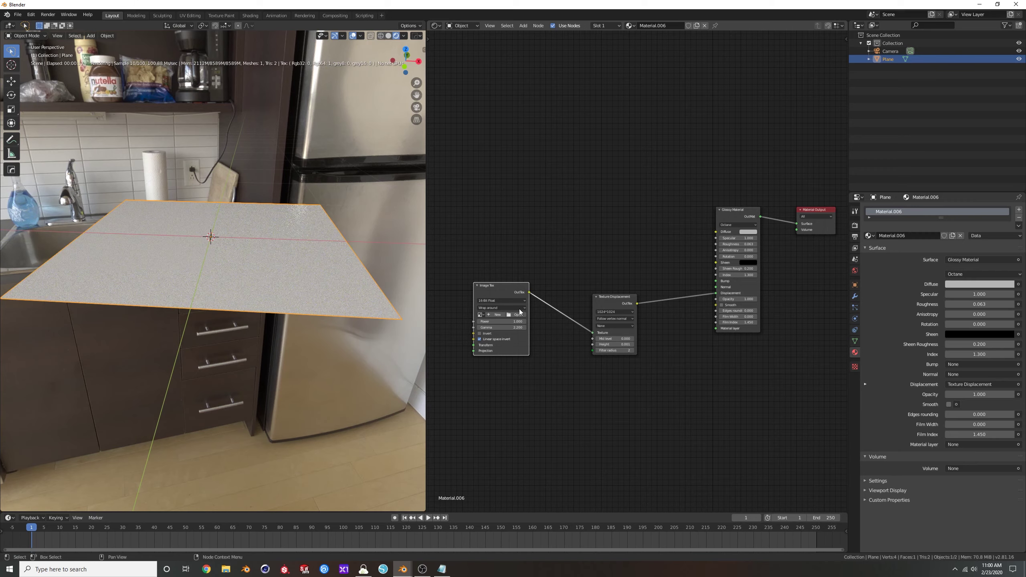
Step: Load Asphalt_02_2K_Height.png from the Roads folder into the image texture and set its color space to Non-Color
left_click(518, 315)
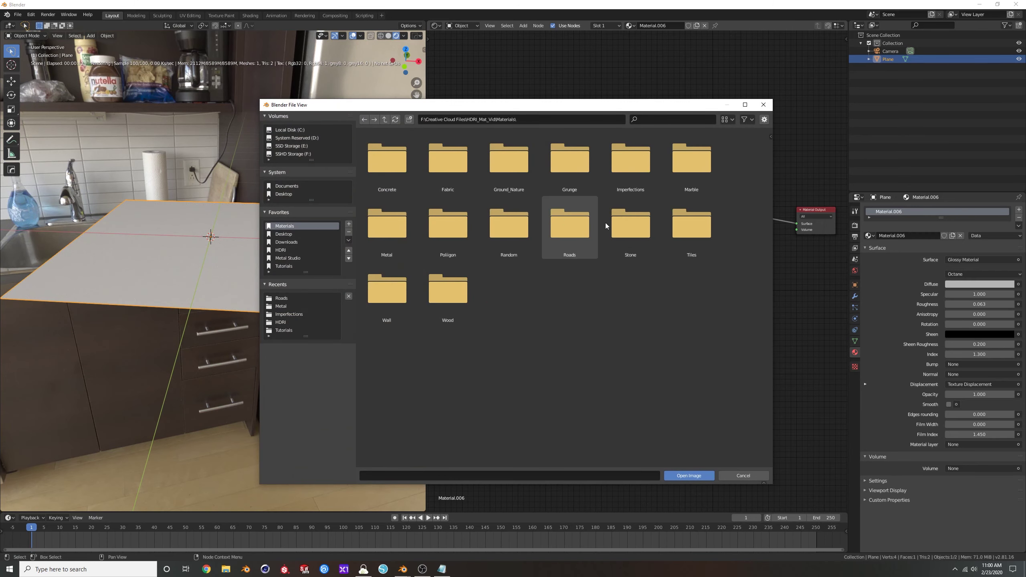
double_click(564, 230)
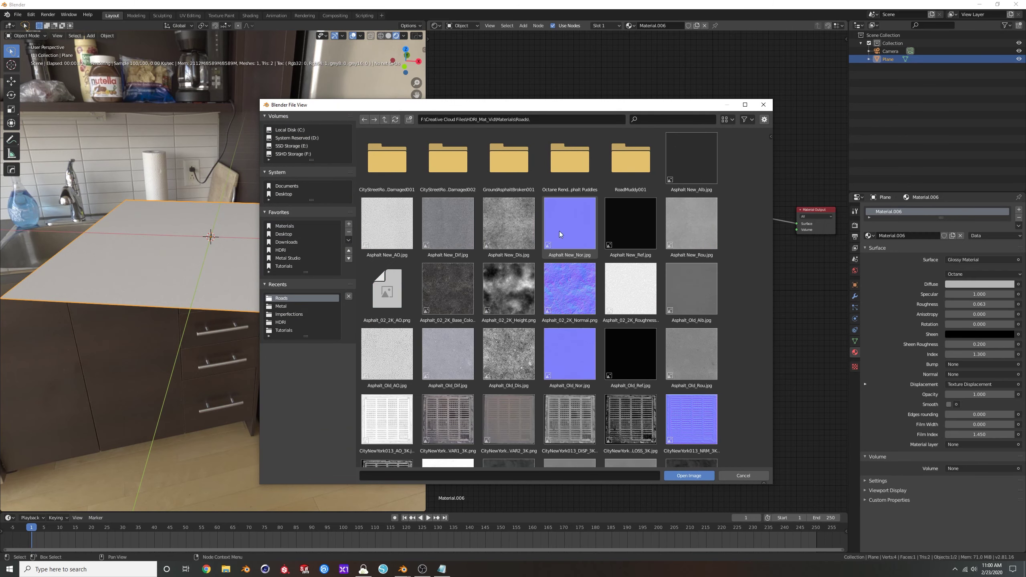
double_click(510, 282)
left_click(514, 328)
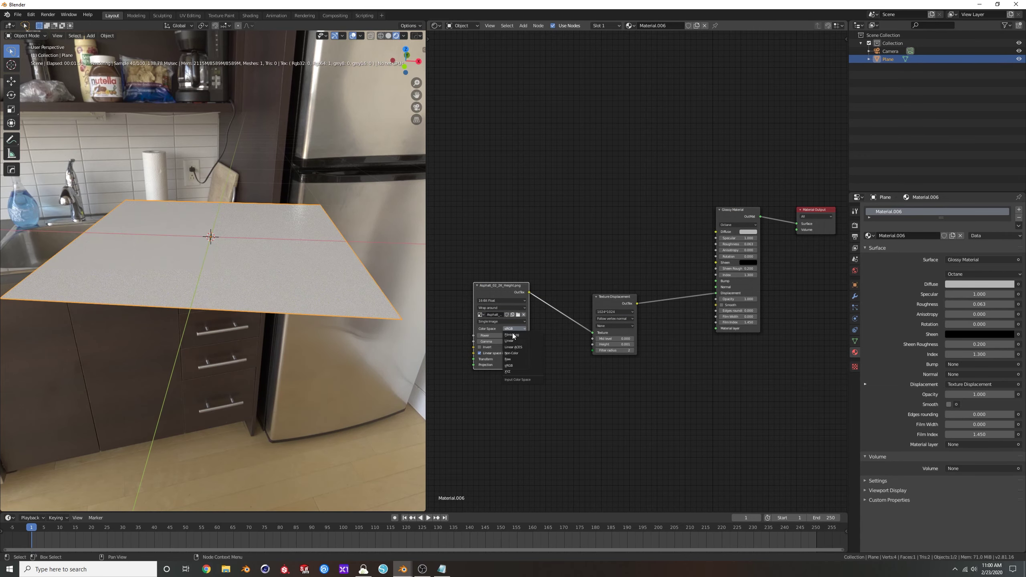
left_click(514, 353)
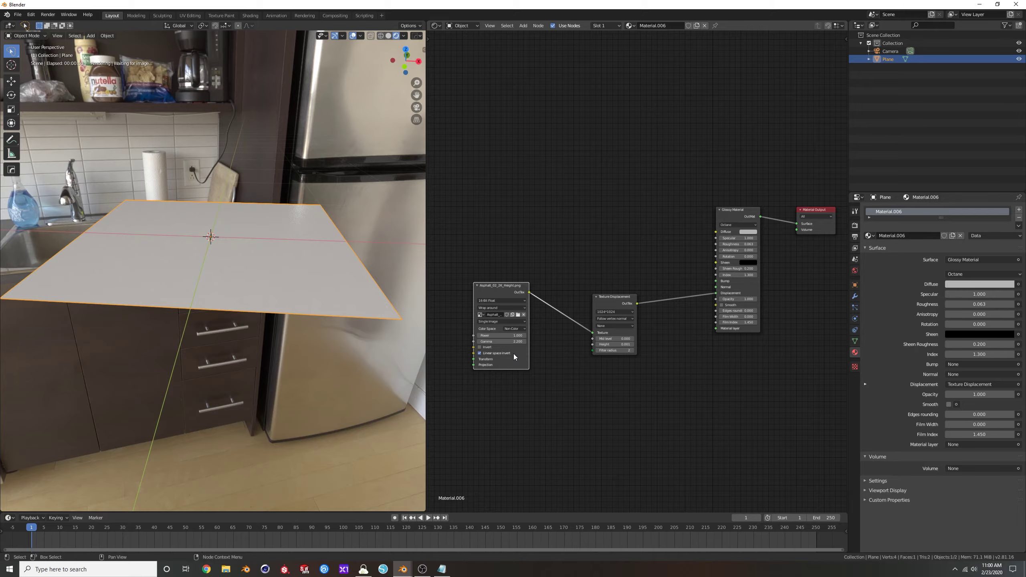
Step: Enable Smooth on the Glossy Material and set the Texture Displacement resolution to 4096*4096
middle_click_drag(630, 379, 647, 376)
scroll(311, 282, "up", 5)
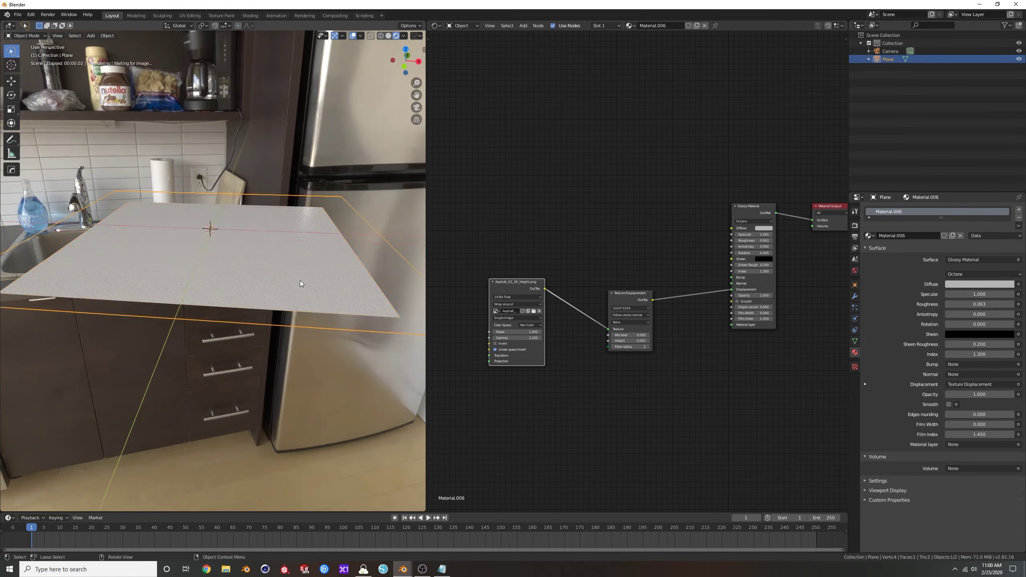
scroll(300, 279, "down", 4)
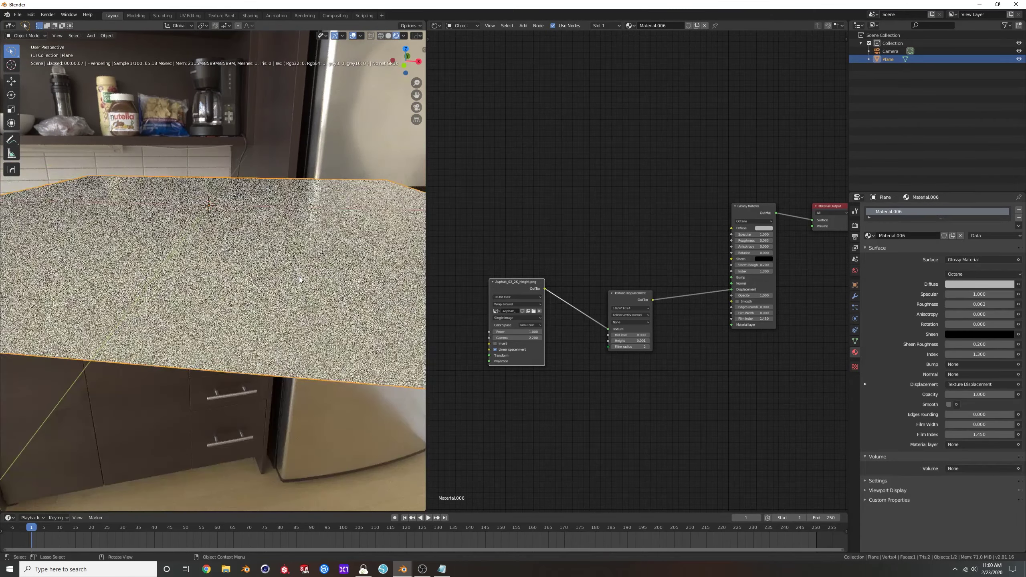
left_click(737, 301)
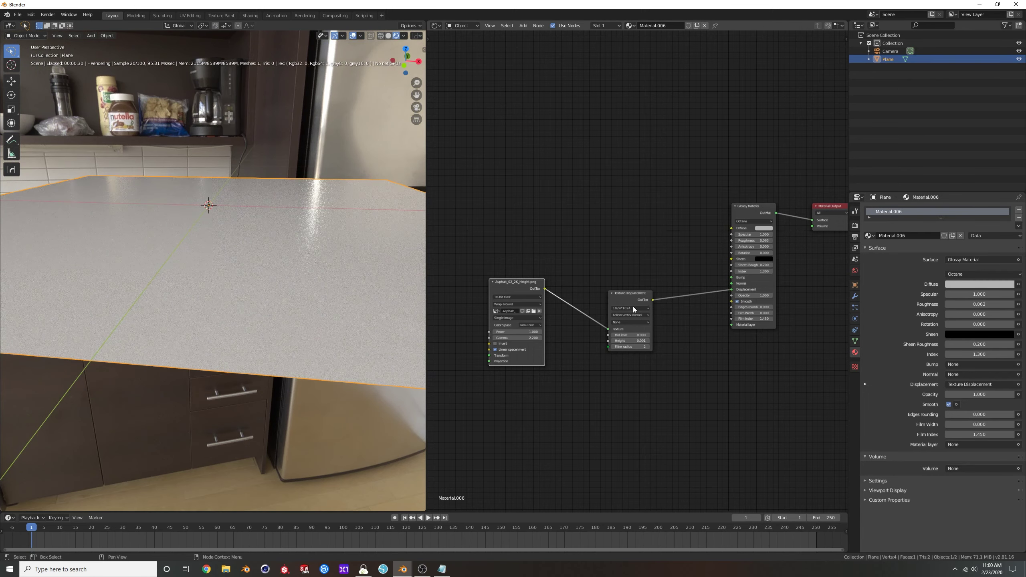
left_click(629, 308)
left_click(625, 339)
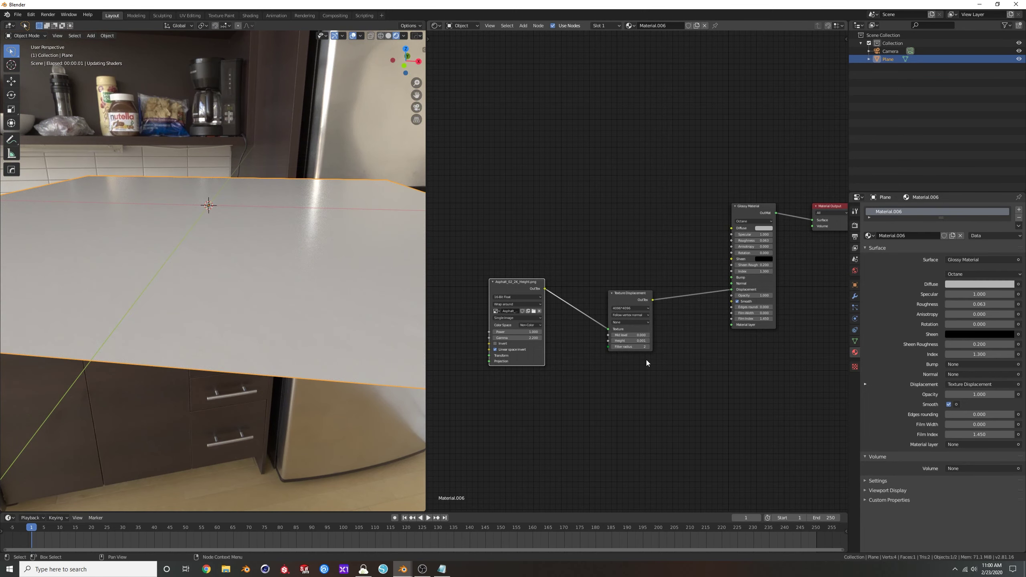
Step: Set the Texture Displacement height to 1 and view the displaced plane from another angle
left_click(629, 341)
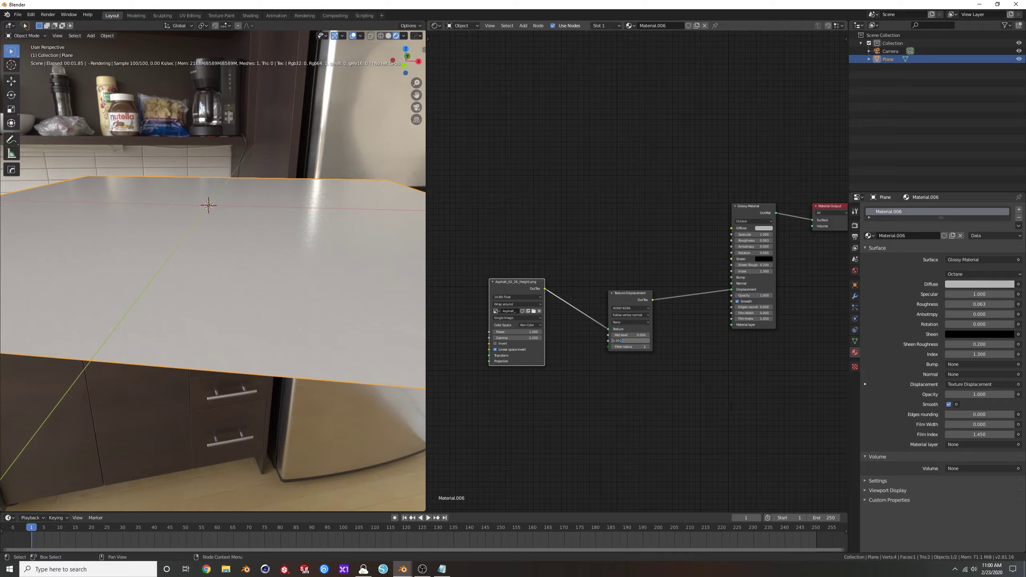
type("1")
key("Return")
scroll(253, 129, "down", 4)
middle_click_drag(254, 129, 284, 236)
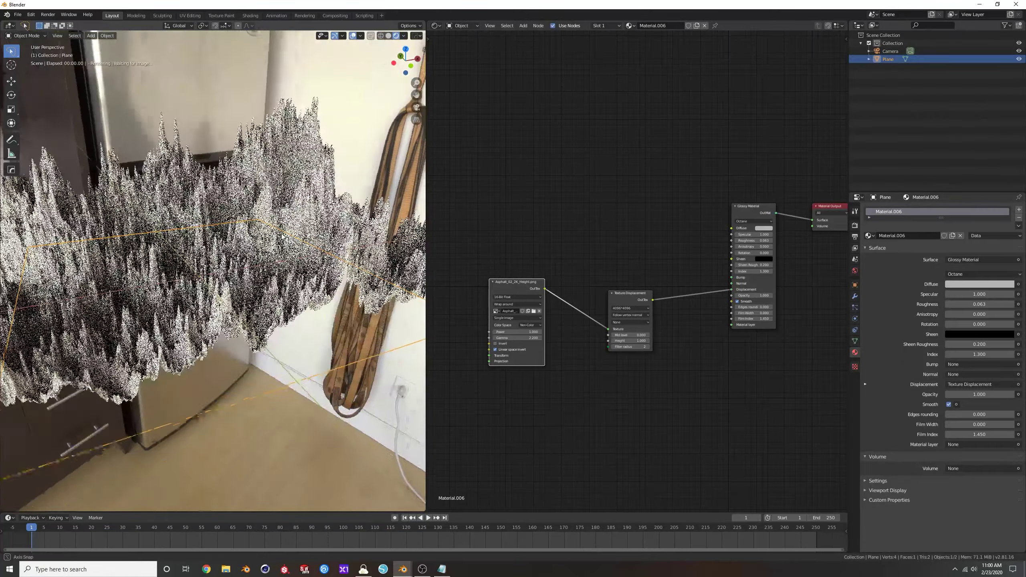
Step: Set the Texture Displacement height to 0.1 and check the displaced plane's surface
scroll(630, 324, "up", 2)
left_click(629, 352)
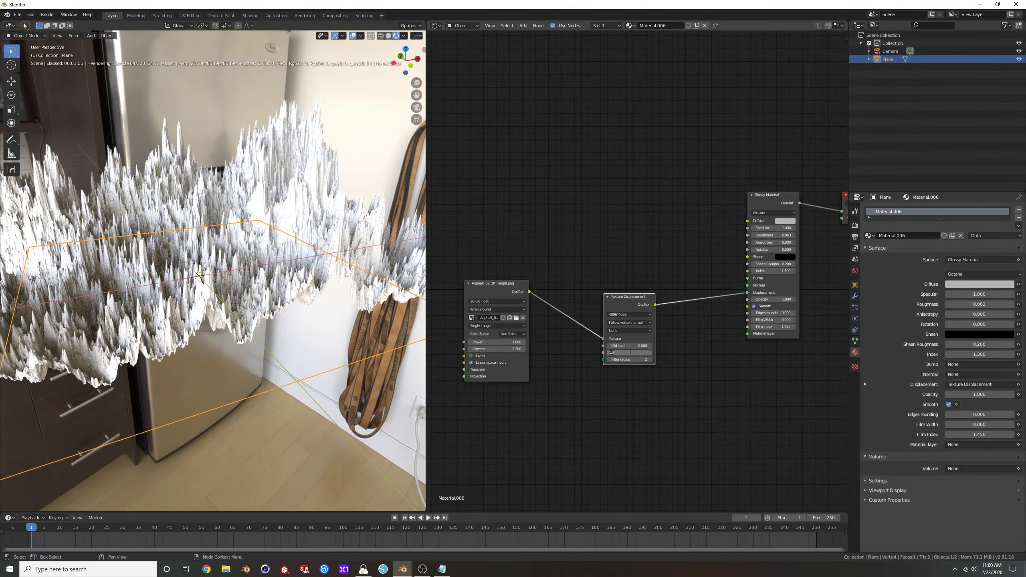
type("0.1")
key("Return")
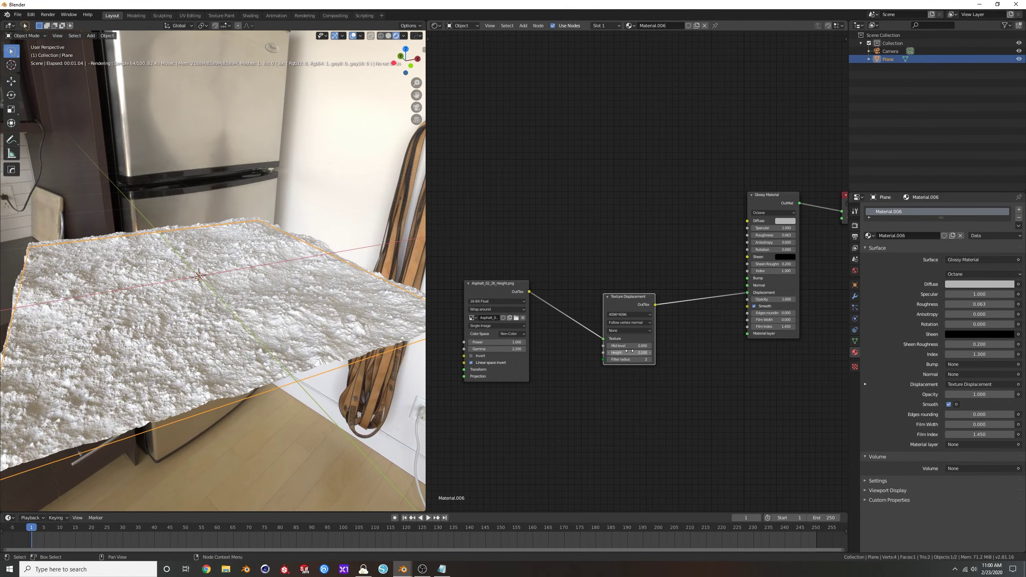
mouse_move(283, 311)
middle_mouse_down()
mouse_move(257, 311)
mouse_move(275, 307)
middle_mouse_up()
Step: Add a Noise Tex node above the asphalt image texture
key("shift+a")
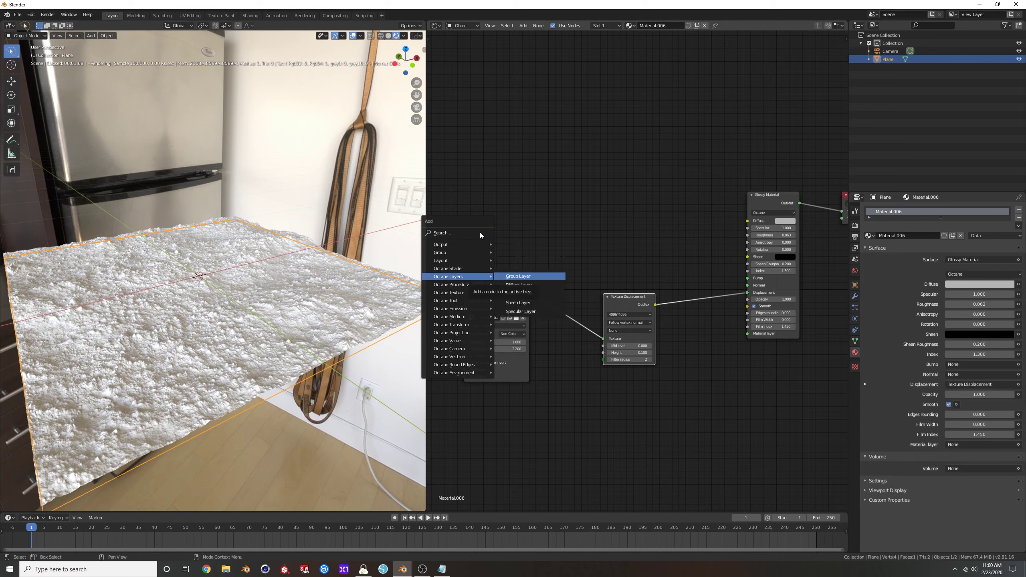
left_click(479, 232)
type("no")
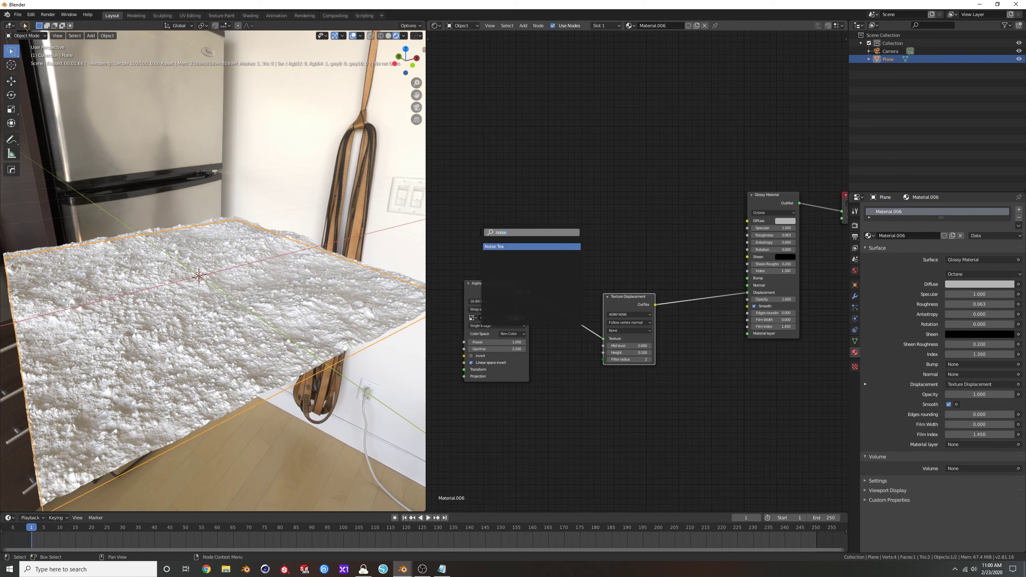
type("ise")
key("Return")
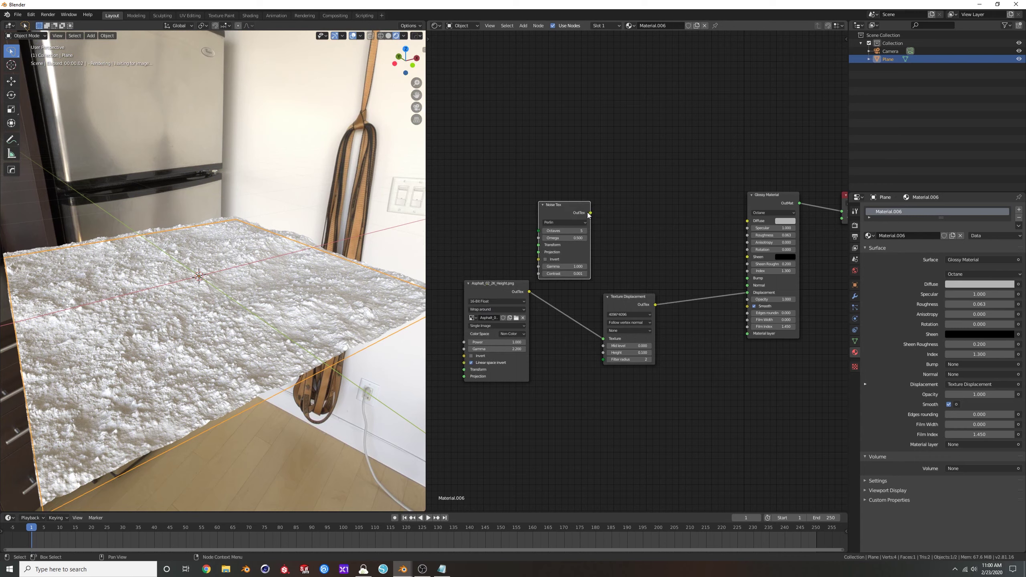
Step: Set the Glossy Material's diffuse color to black and its Index to 8
left_click(786, 222)
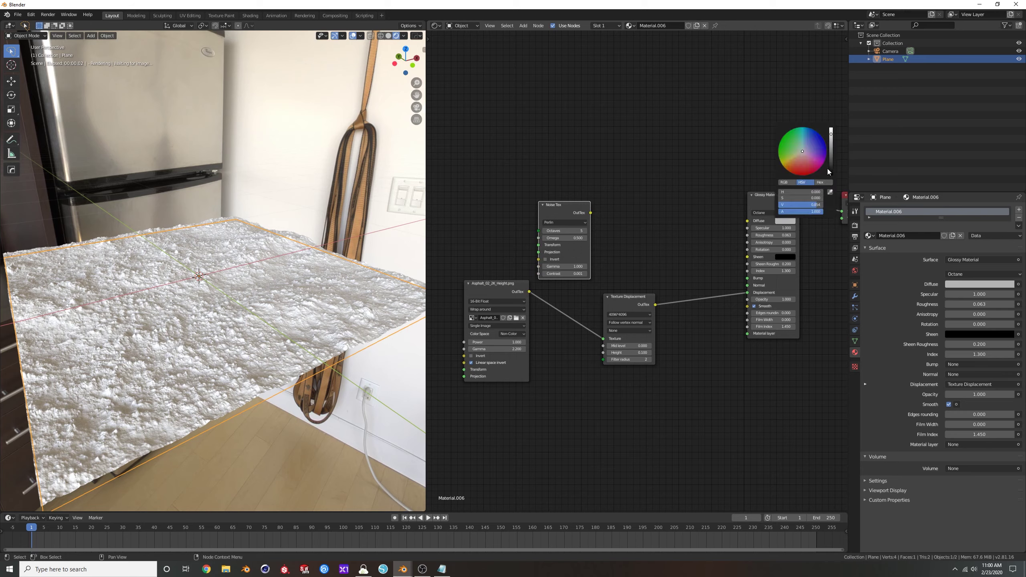
left_click_drag(829, 169, 830, 180)
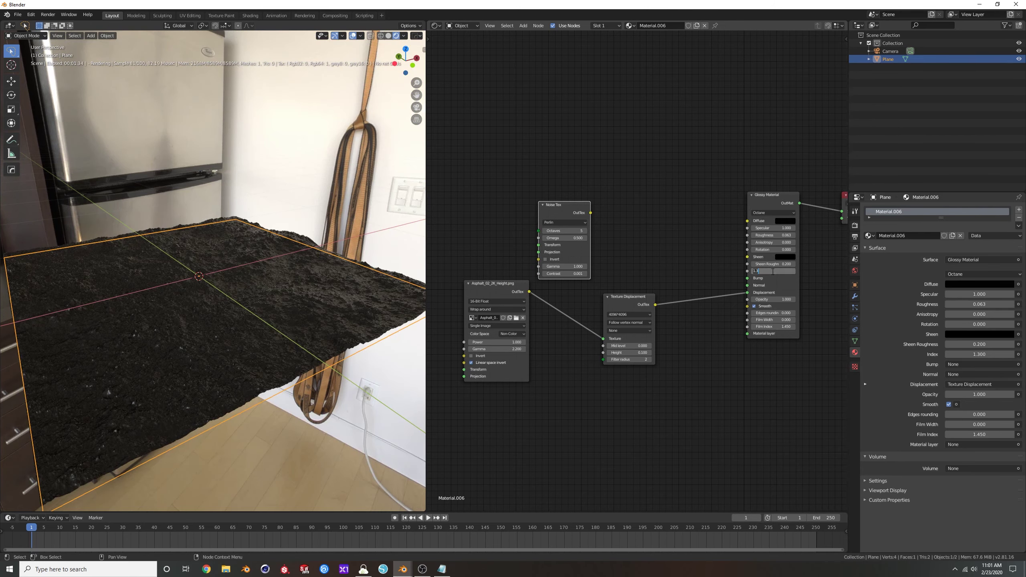
key("Return")
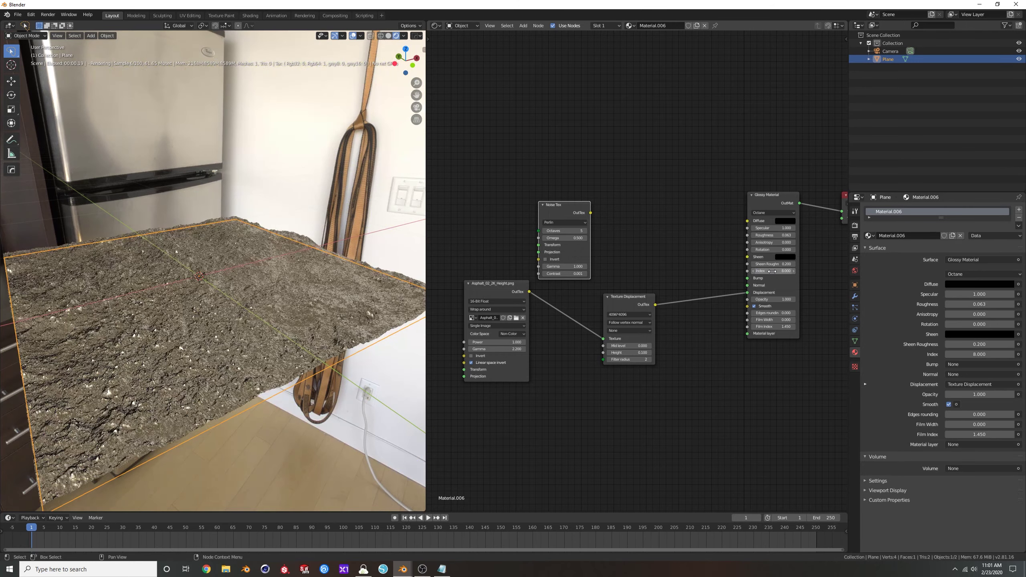
middle_click_drag(274, 319, 304, 318)
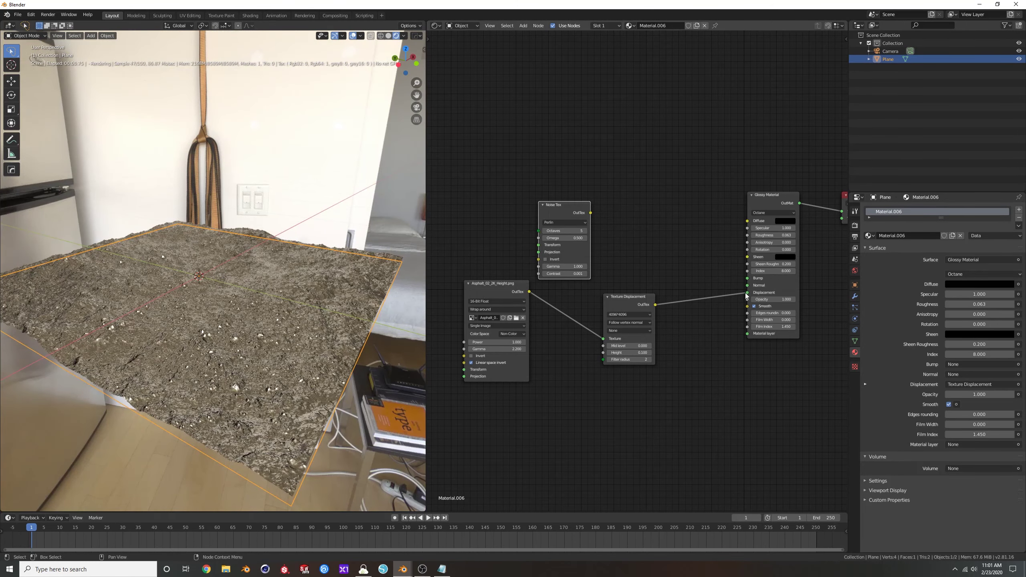
Step: Unlink Texture Displacement from the Glossy Material and connect the Noise Tex output to Roughness
left_click_drag(746, 296, 748, 238)
middle_click_drag(627, 290, 699, 286)
scroll(643, 246, "up", 2)
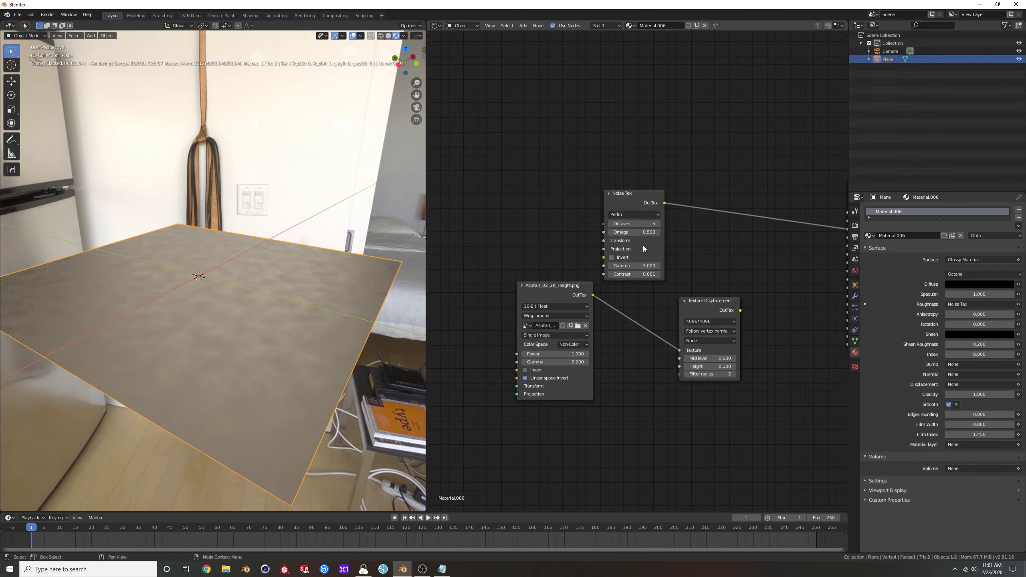
left_click_drag(643, 245, 662, 235)
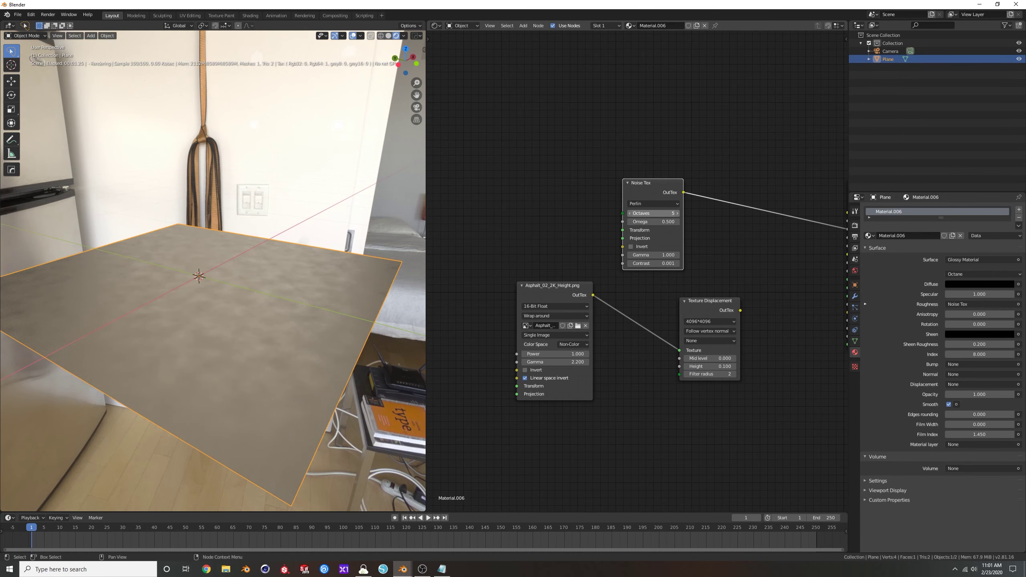
key("Return")
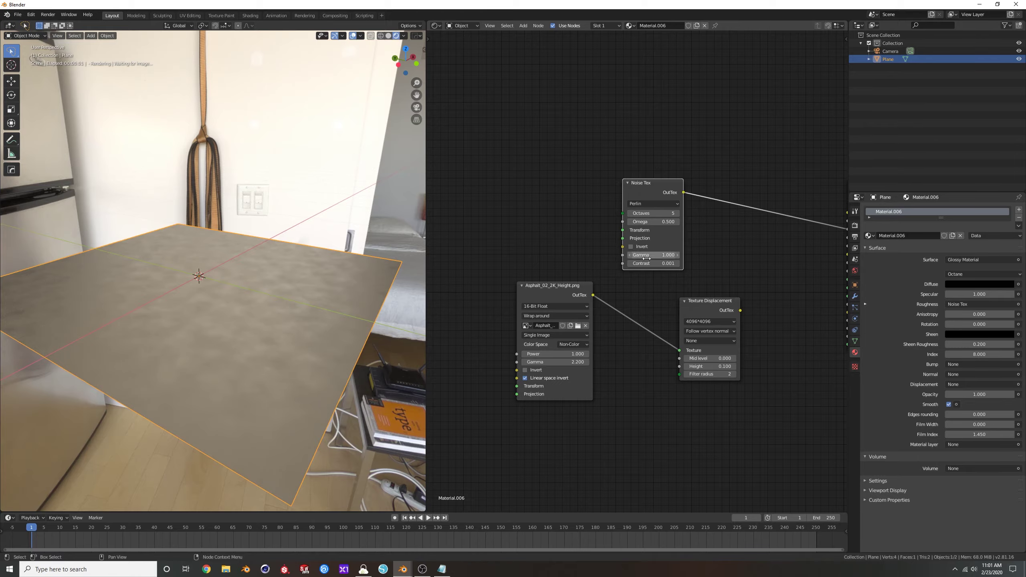
Step: Raise the Noise Tex contrast to about 24.6 and check the pattern on the plane
mouse_move(653, 263)
left_mouse_down()
mouse_move(686, 263)
mouse_move(671, 262)
left_mouse_up()
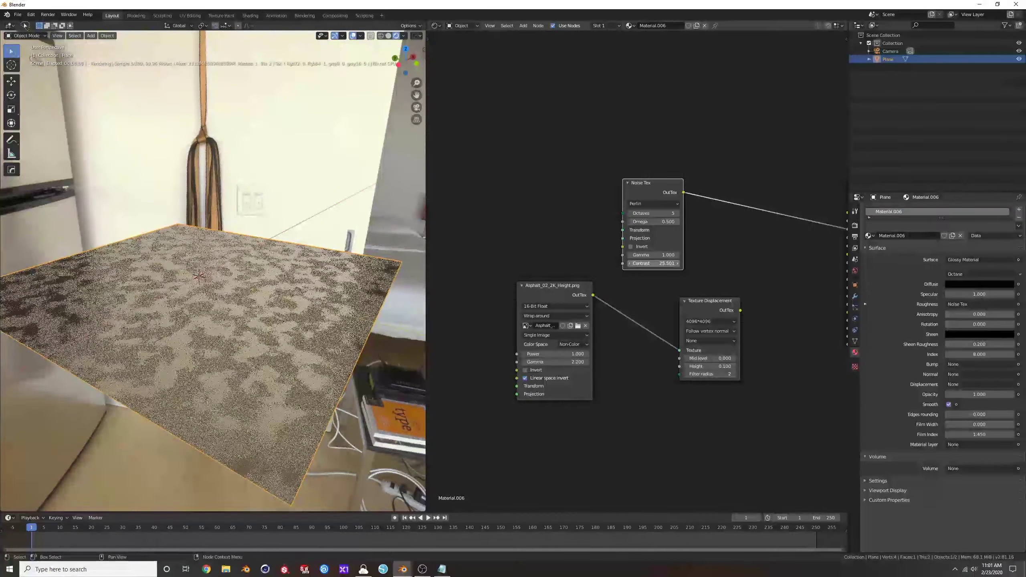
middle_click_drag(159, 289, 233, 274)
key("Home")
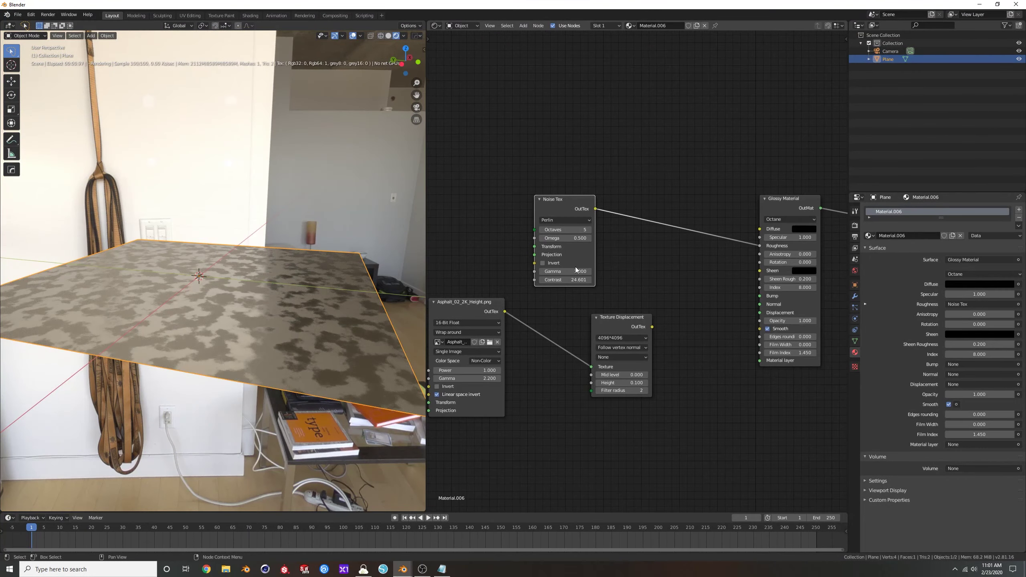
Step: Connect Noise Tex to Diffuse instead of Roughness and unlink the asphalt image from Texture Displacement
left_click_drag(749, 248, 750, 232)
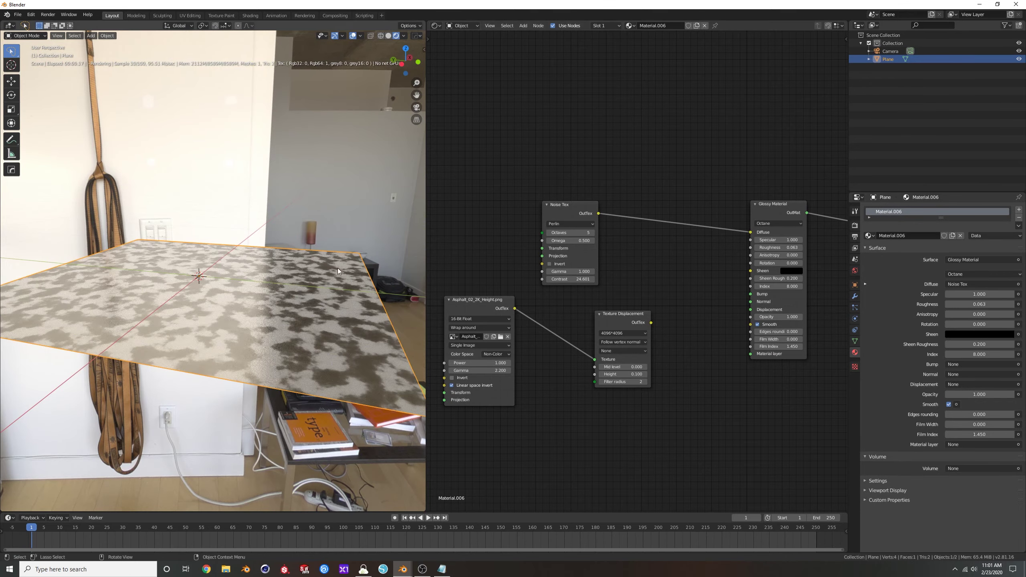
middle_click_drag(338, 268, 305, 277)
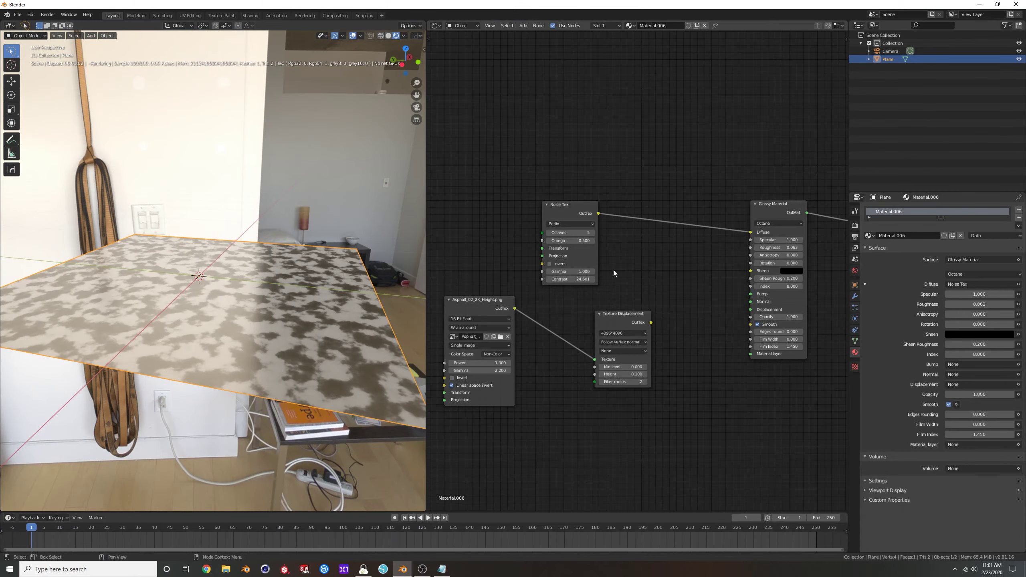
left_click(389, 38)
left_click(396, 35)
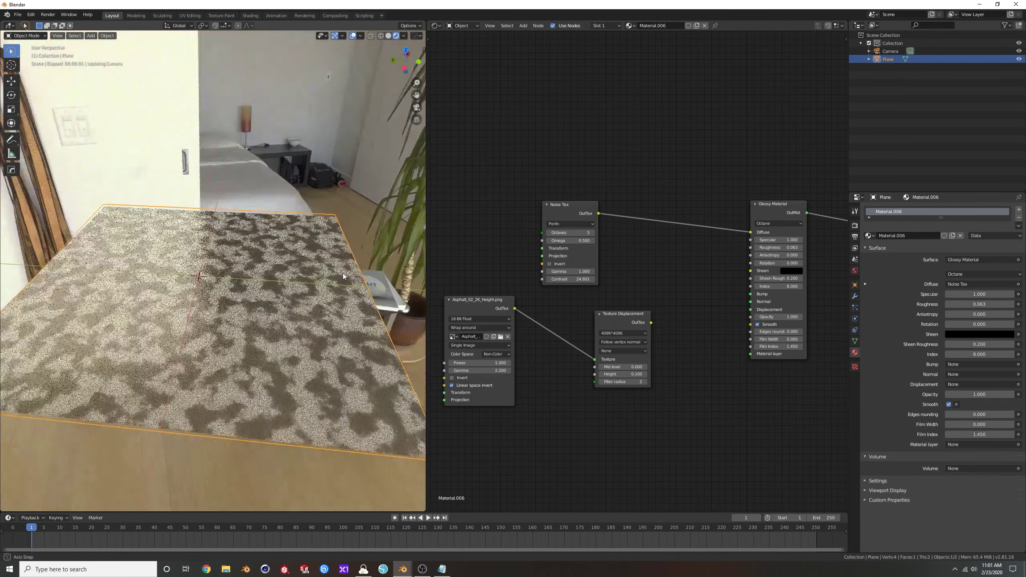
left_click_drag(573, 205, 551, 189)
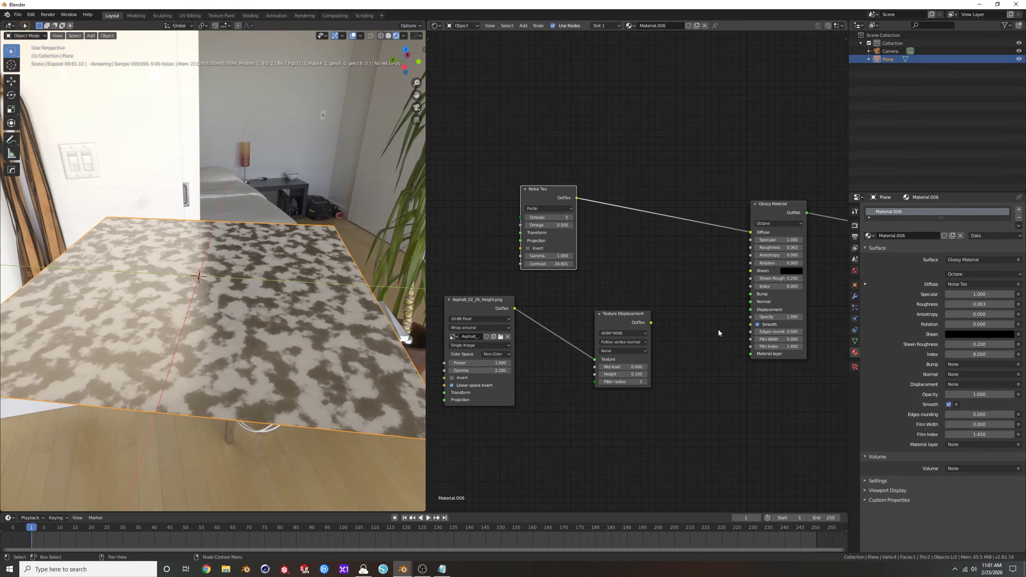
left_click_drag(620, 315, 636, 308)
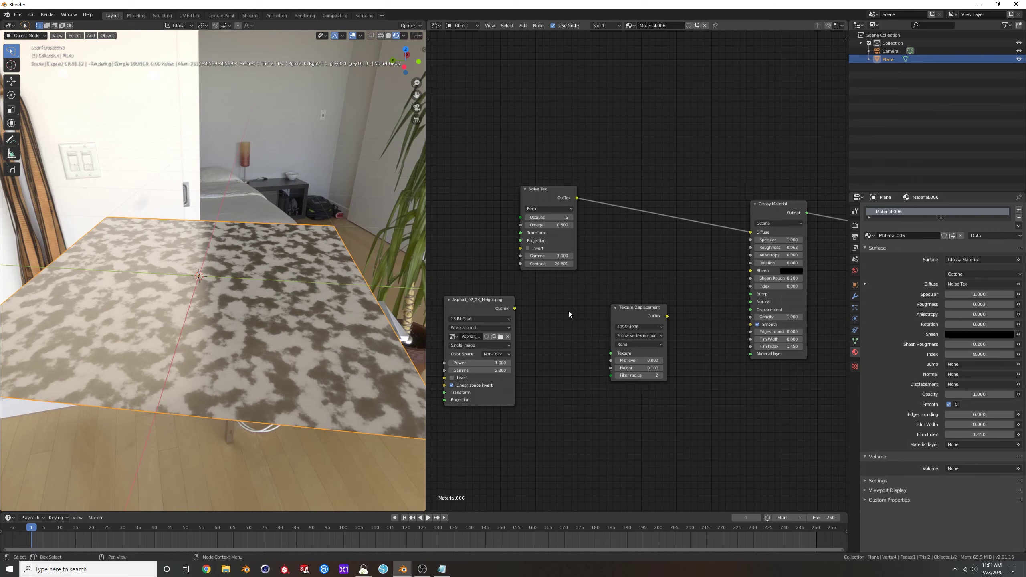
Step: Insert a Gradient Tex between Noise Tex and Diffuse and bring its stops together near the middle, the white one at position 0.543
key("shift+a")
left_click(619, 236)
type("grad")
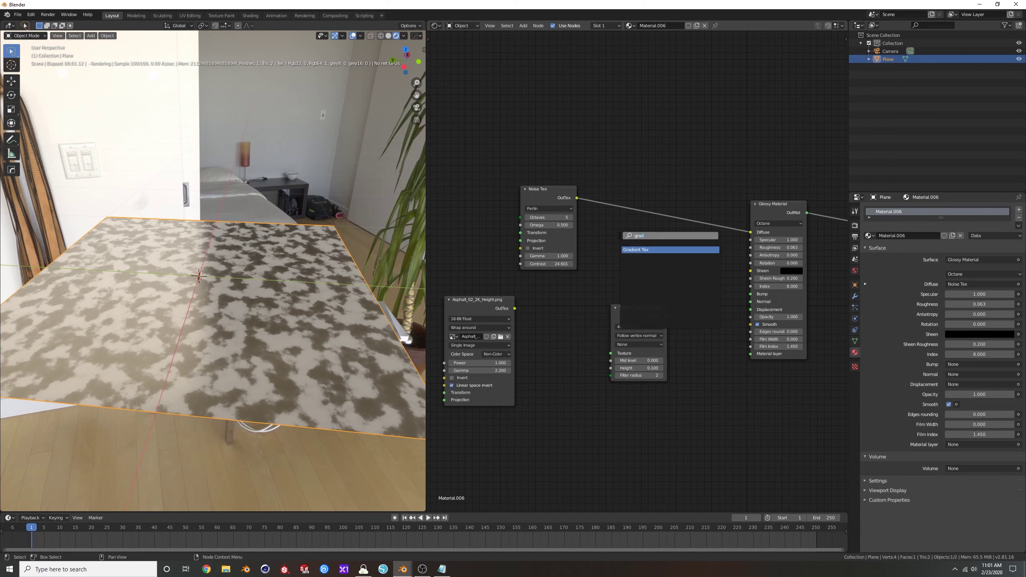
key("Return")
left_click(631, 225)
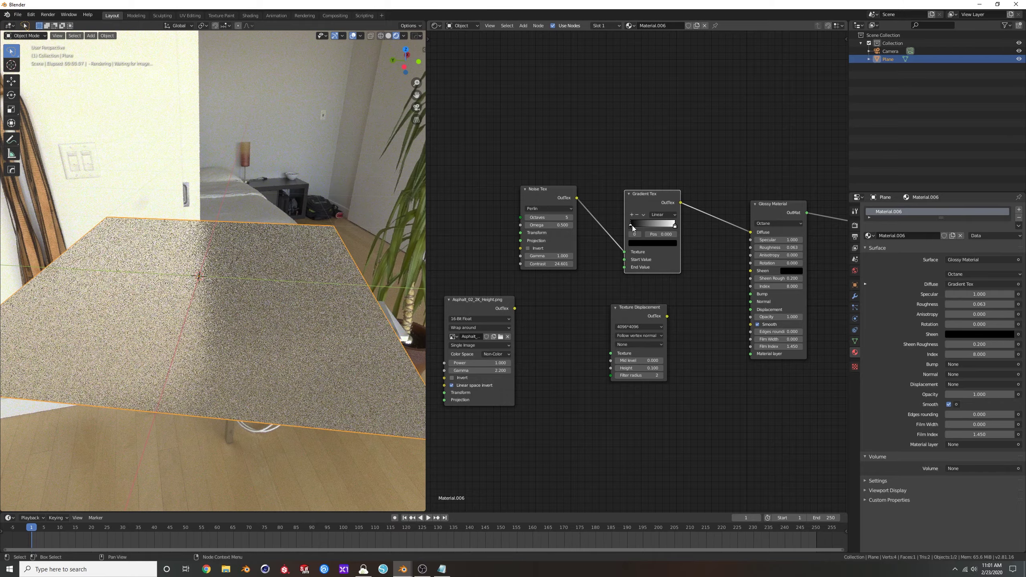
left_click_drag(630, 225, 651, 227)
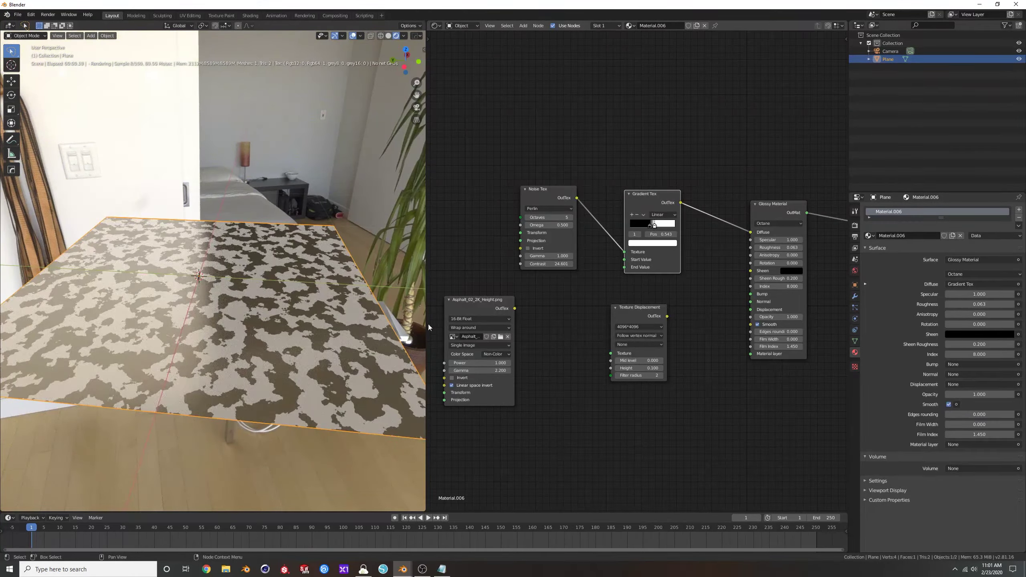
Step: Set the Glossy Material's Index to 1.2 and view the black-and-white pattern from another angle
middle_click_drag(388, 331, 315, 310)
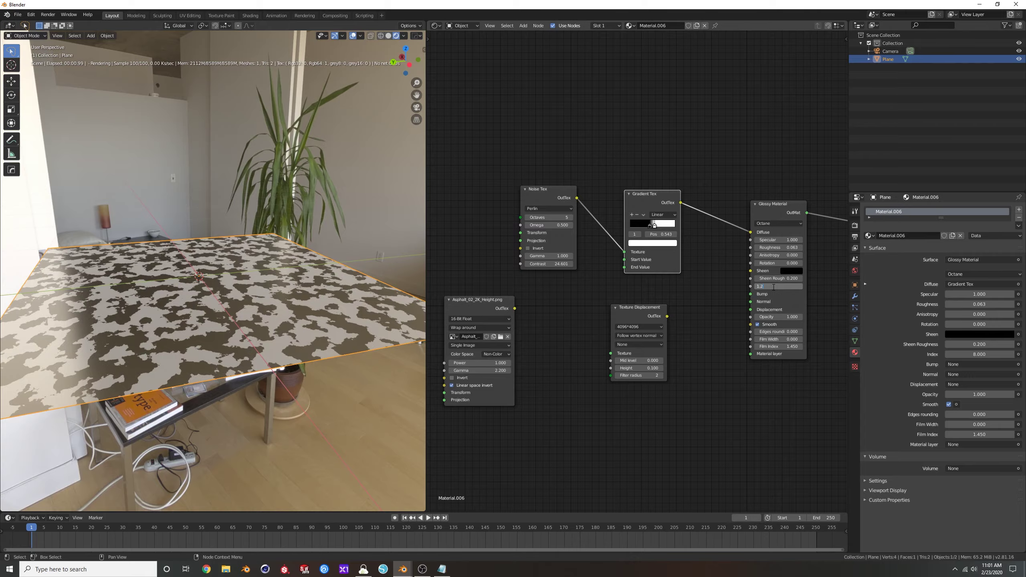
key("Return")
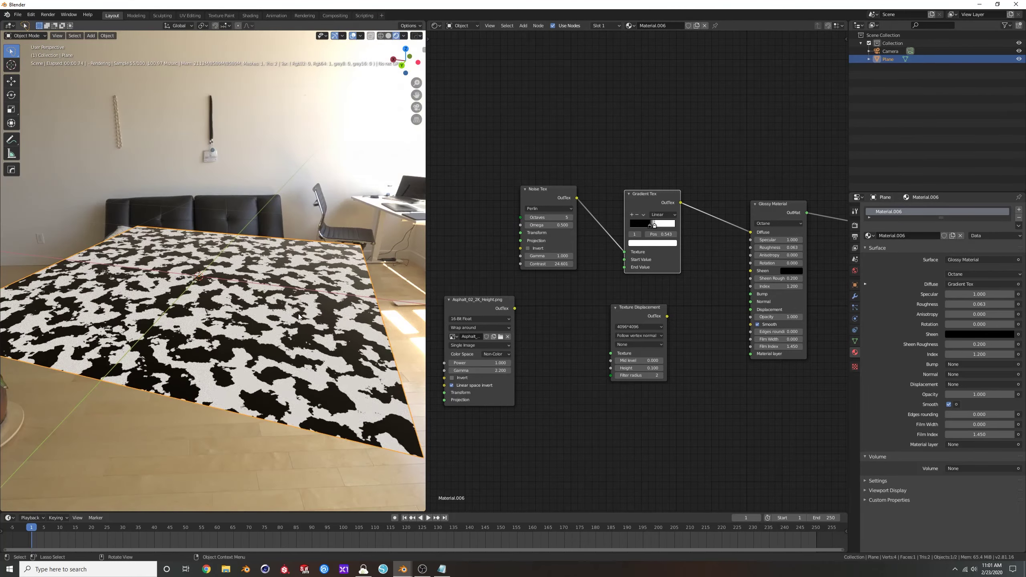
middle_click_drag(290, 311, 297, 308)
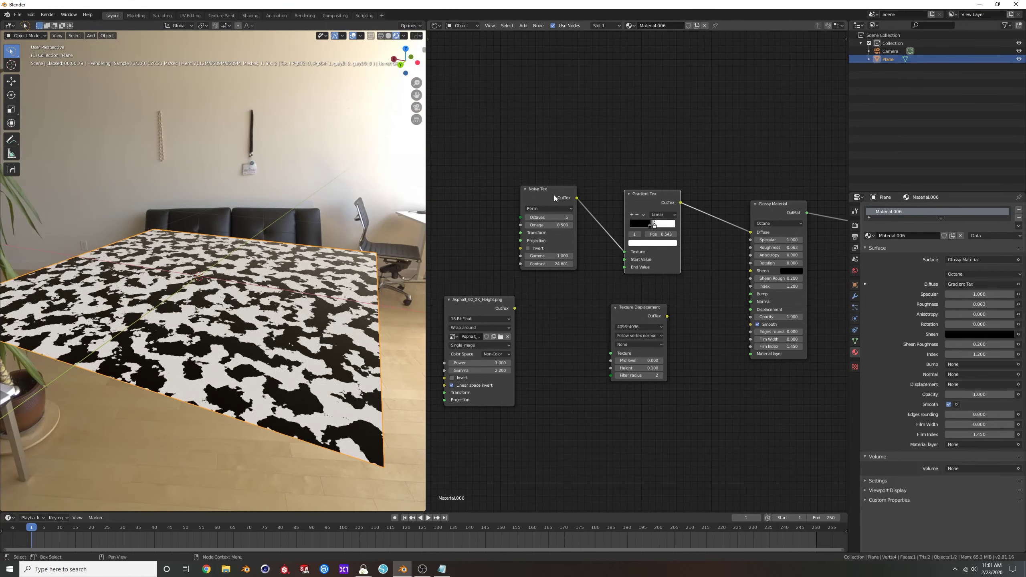
Step: Reroute the Gradient Tex from Diffuse into the Texture Displacement texture input and connect the displacement to the Glossy Material
left_click_drag(554, 196, 479, 165)
left_click_drag(655, 197, 558, 171)
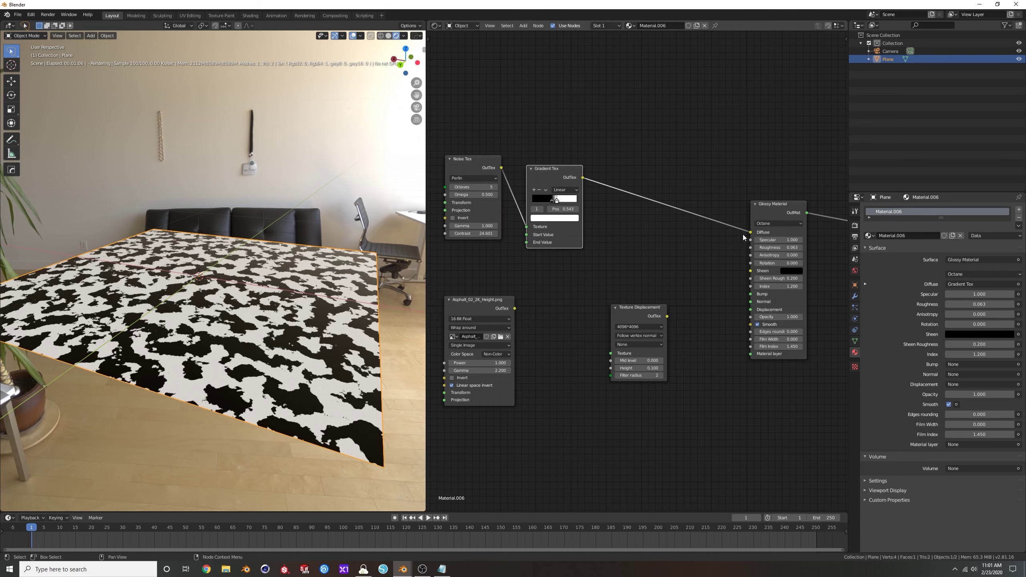
left_click_drag(750, 232, 611, 353)
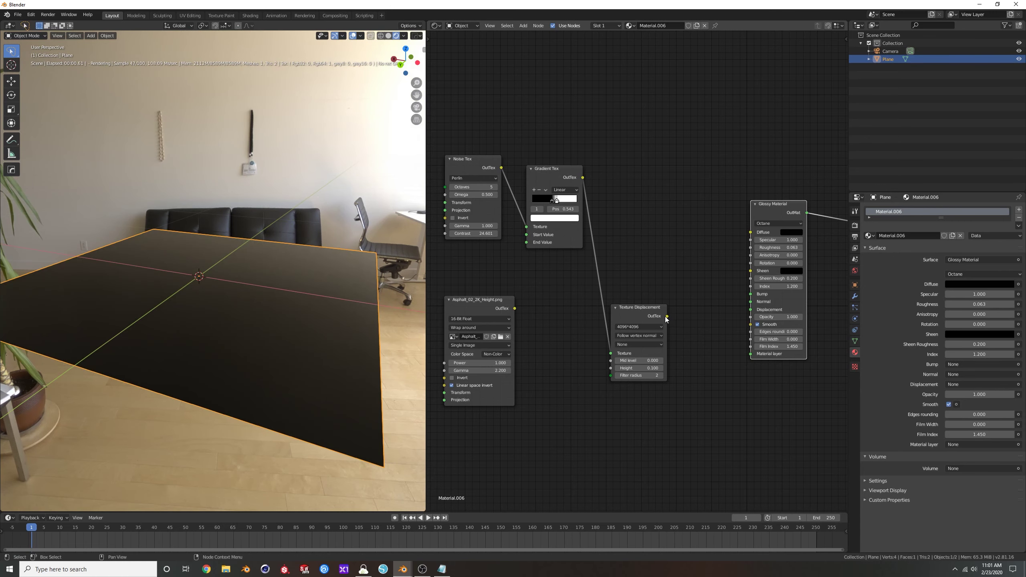
left_click_drag(667, 316, 750, 310)
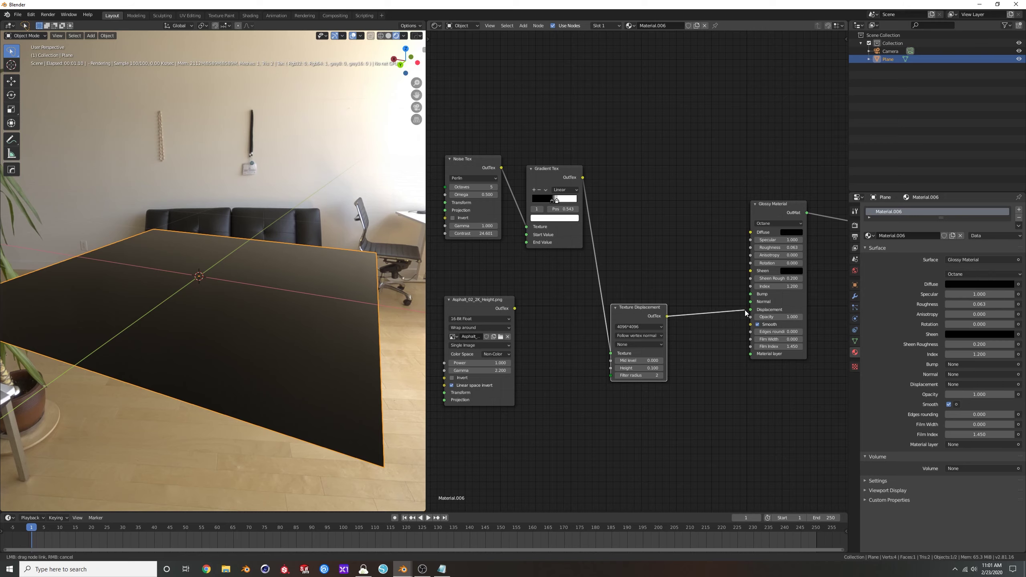
Step: Move the Gradient Tex's white stop to position 0.507 and reposition the Texture Displacement node
middle_click_drag(298, 324, 301, 325)
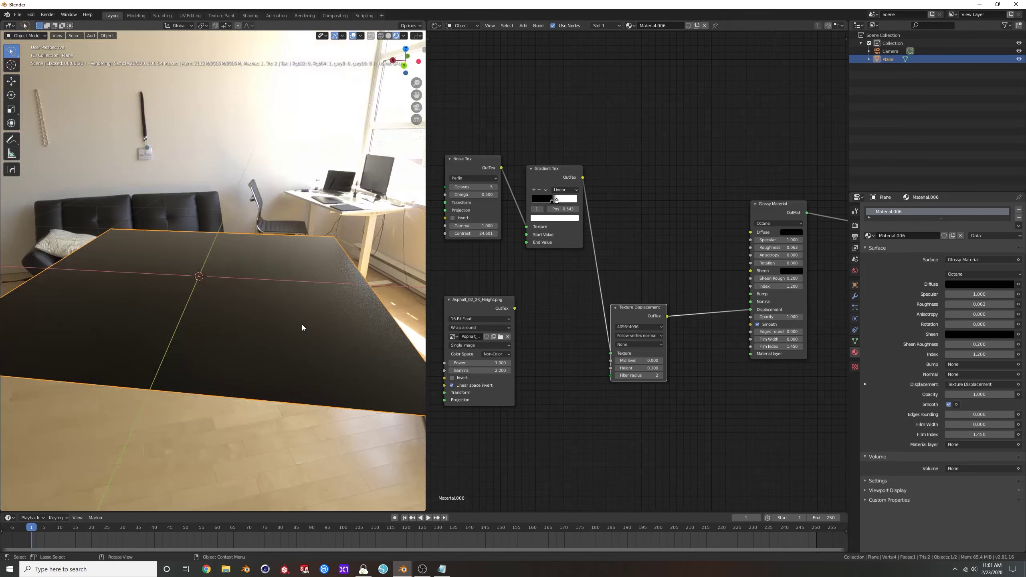
left_click_drag(552, 200, 555, 202)
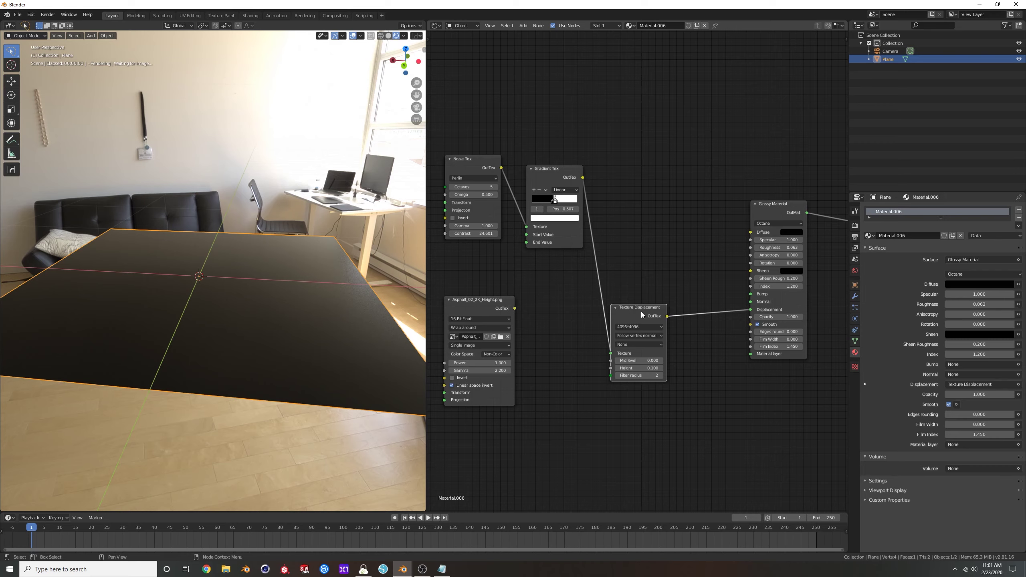
left_click_drag(642, 315, 647, 296)
Step: Try the asphalt image and the Gradient Tex in Diffuse, and unlink the gradient from both Diffuse and Texture Displacement
left_click_drag(514, 308, 750, 232)
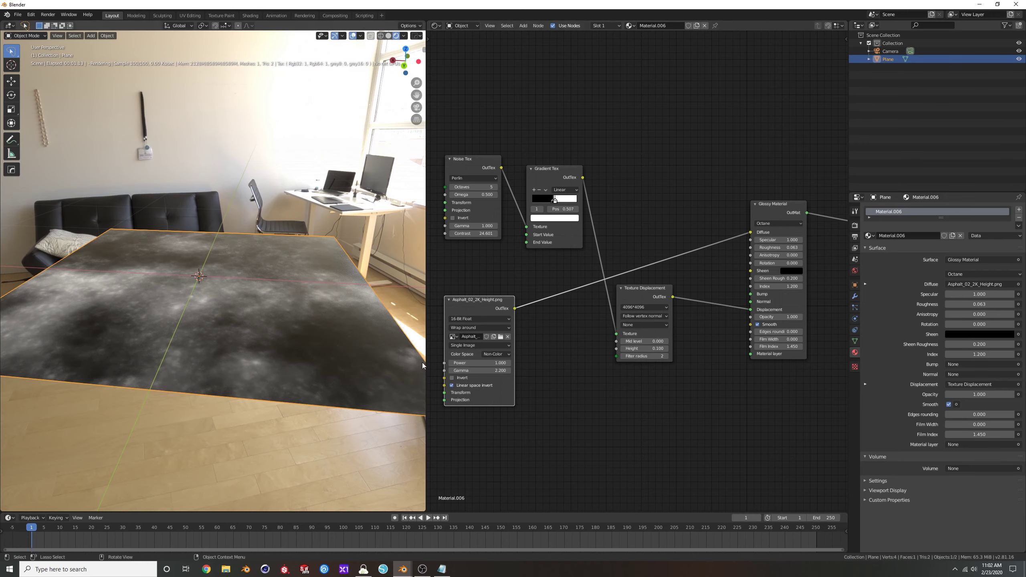
left_click_drag(583, 178, 750, 232)
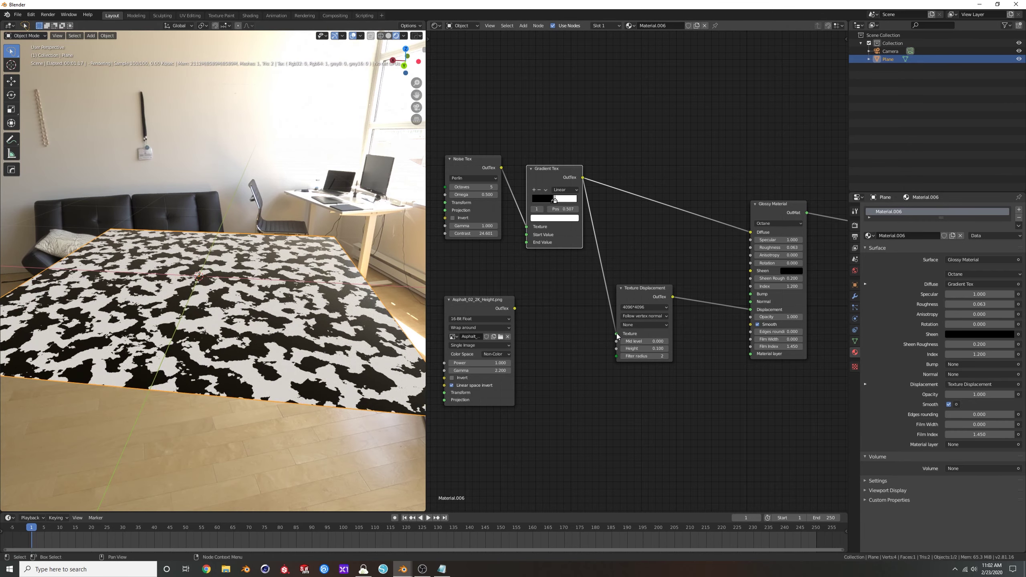
left_click_drag(616, 334, 614, 298)
left_click_drag(750, 232, 698, 241)
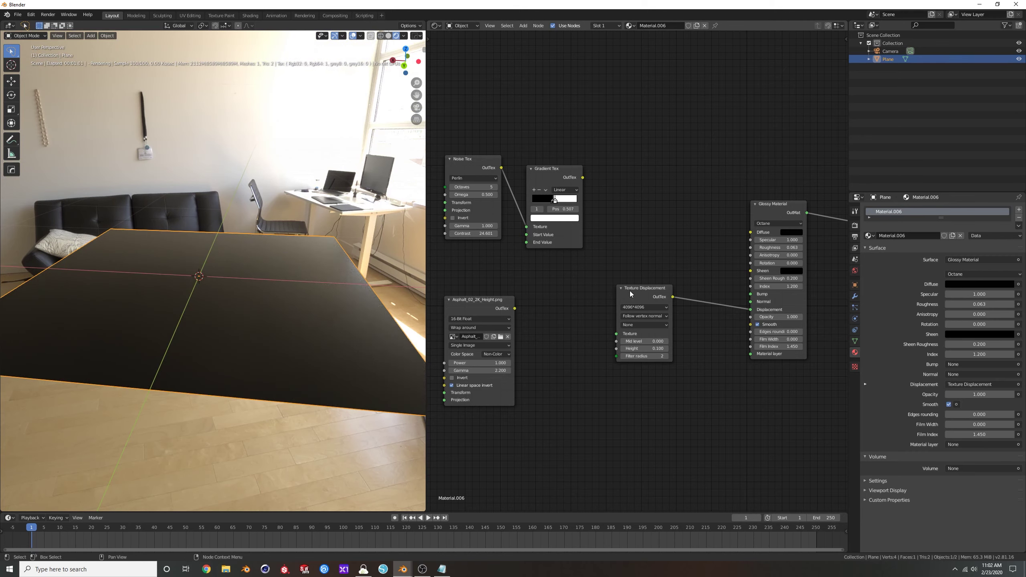
Step: Add a Baking Tex node between the asphalt image texture and the Texture Displacement node
key("shift+a")
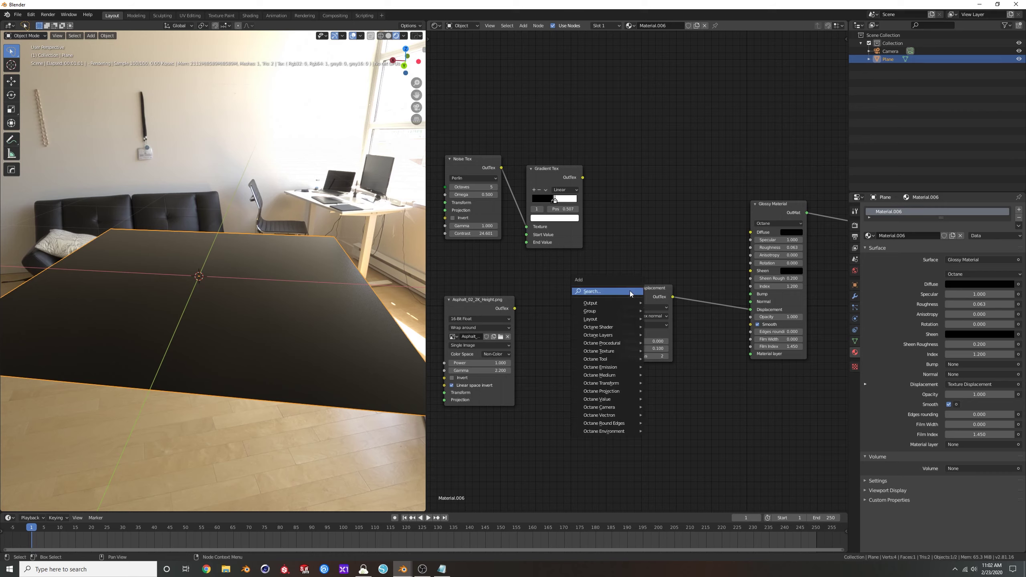
left_click(630, 290)
type("bak")
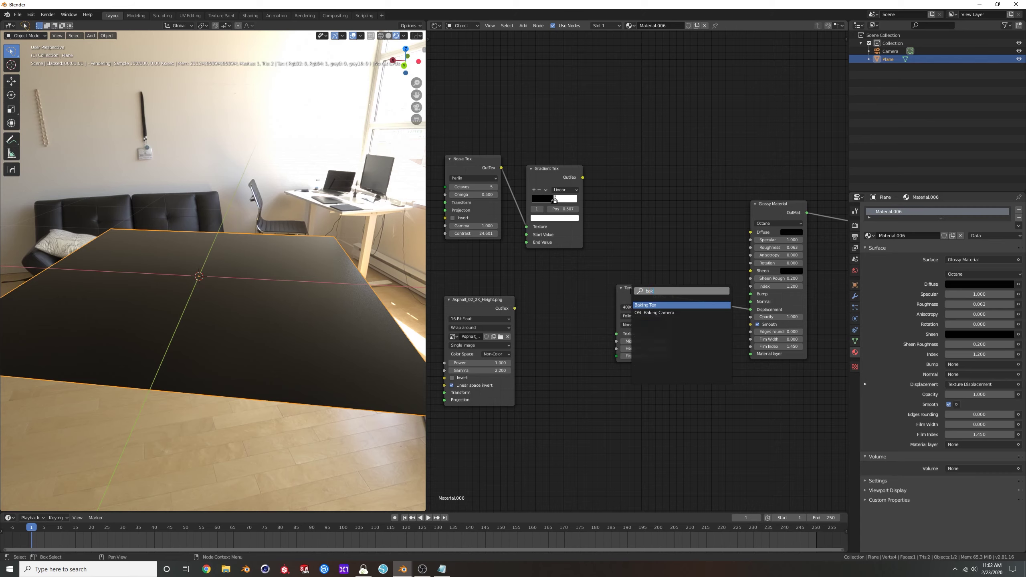
key("Return")
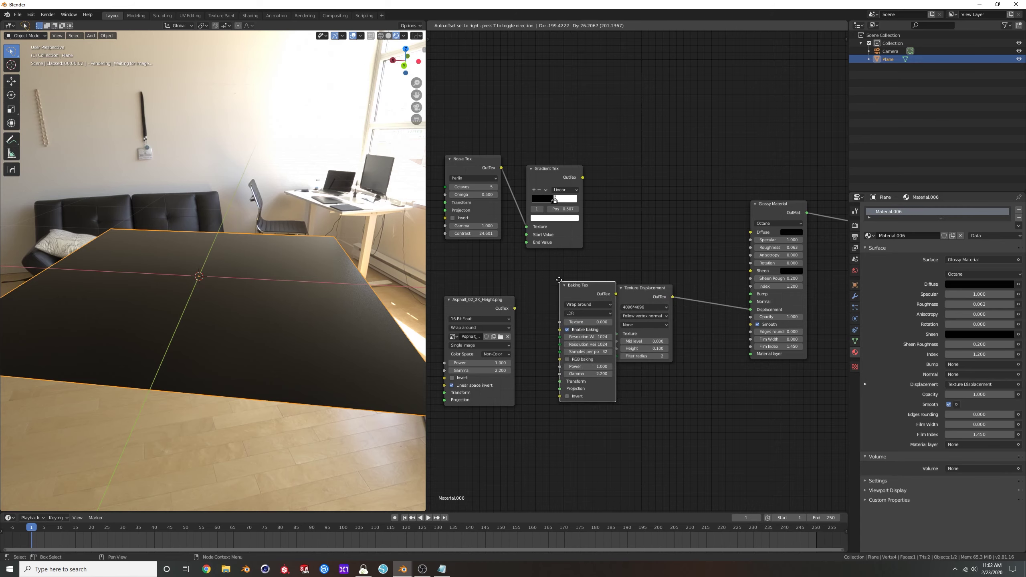
left_click(529, 297)
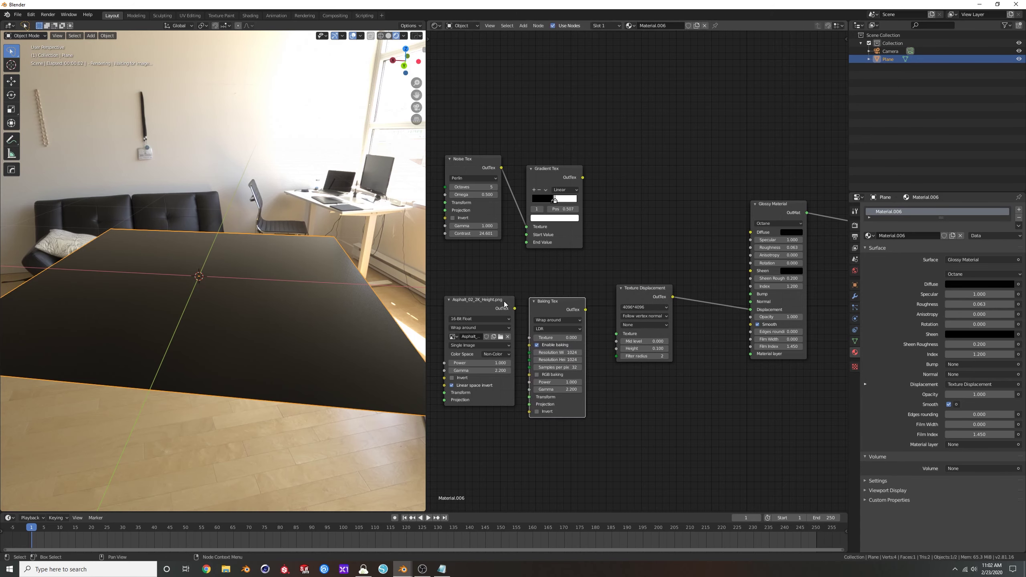
Step: Delete the asphalt height image node and spread out the remaining nodes around the Baking Tex and Texture Displacement
left_click(482, 301)
key("x")
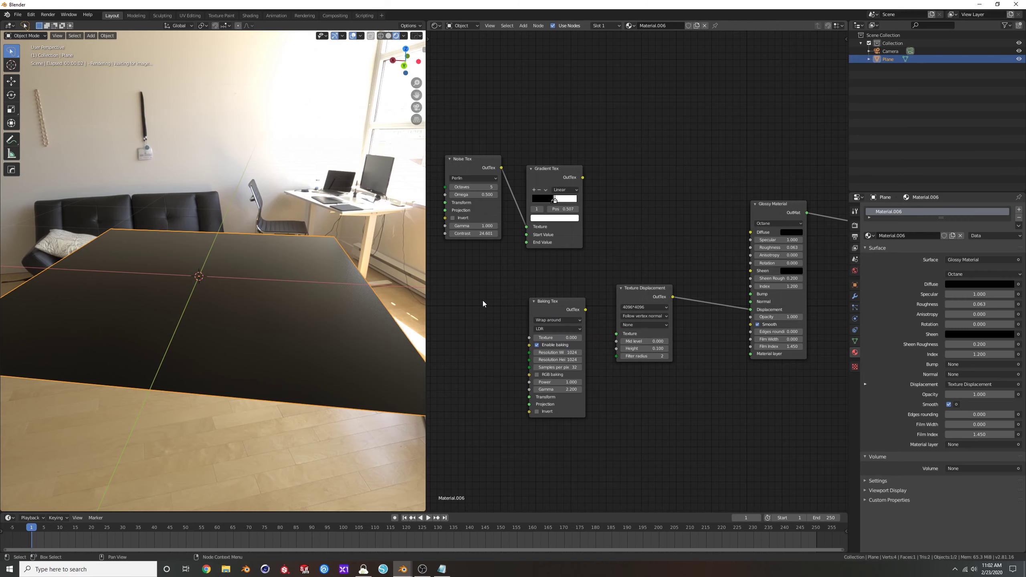
left_click_drag(639, 289, 680, 303)
scroll(630, 243, "down", 1)
middle_click_drag(603, 231, 640, 225)
key("b")
left_click_drag(665, 199, 541, 185)
key("g")
left_click(496, 186)
left_click(664, 297)
left_click_drag(665, 298, 685, 295)
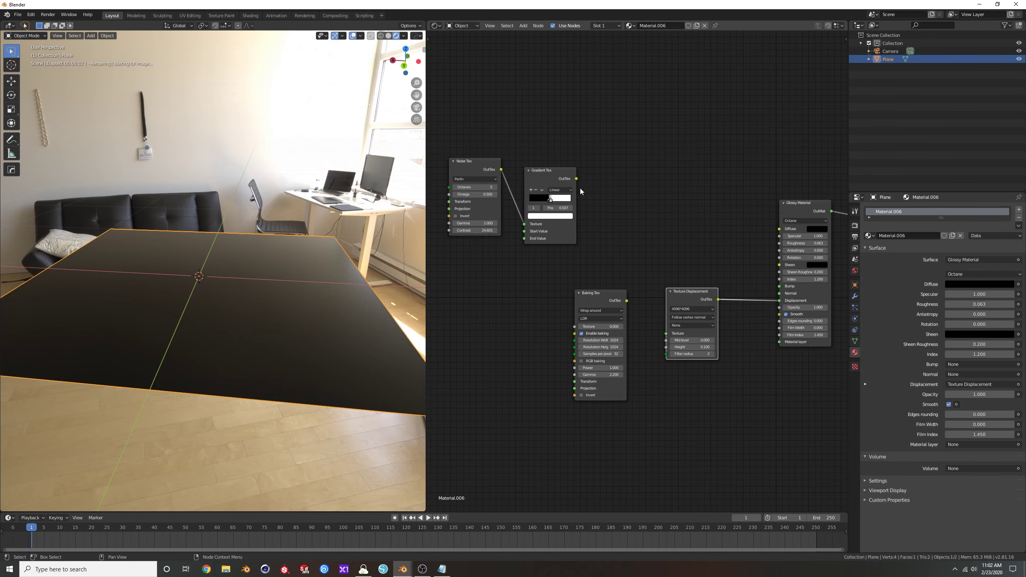
Step: Delete the Gradient Tex and link the Noise Tex through the Baking Tex into the Texture Displacement's texture input
left_click(549, 175)
key("x")
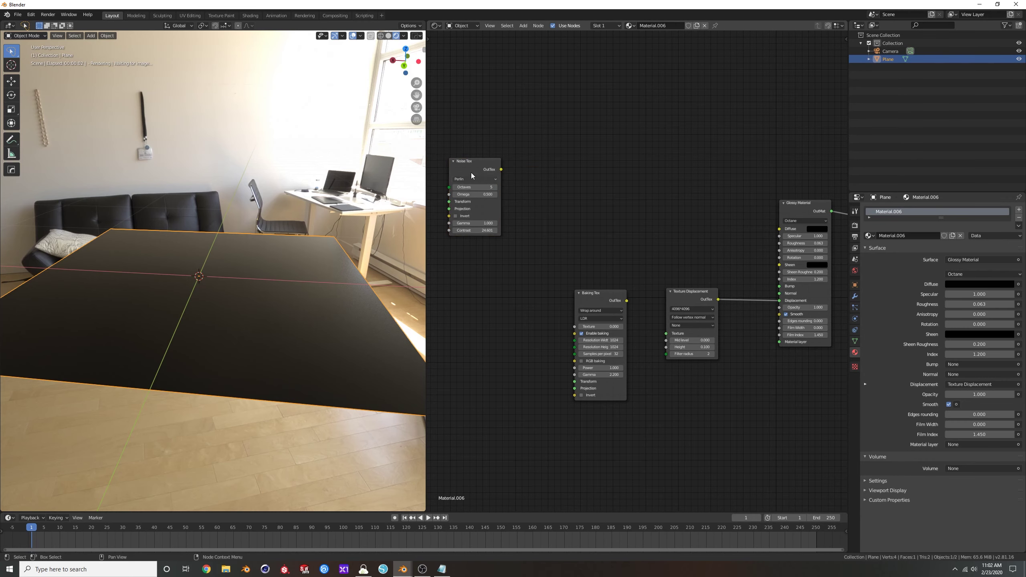
left_click_drag(482, 164, 574, 326)
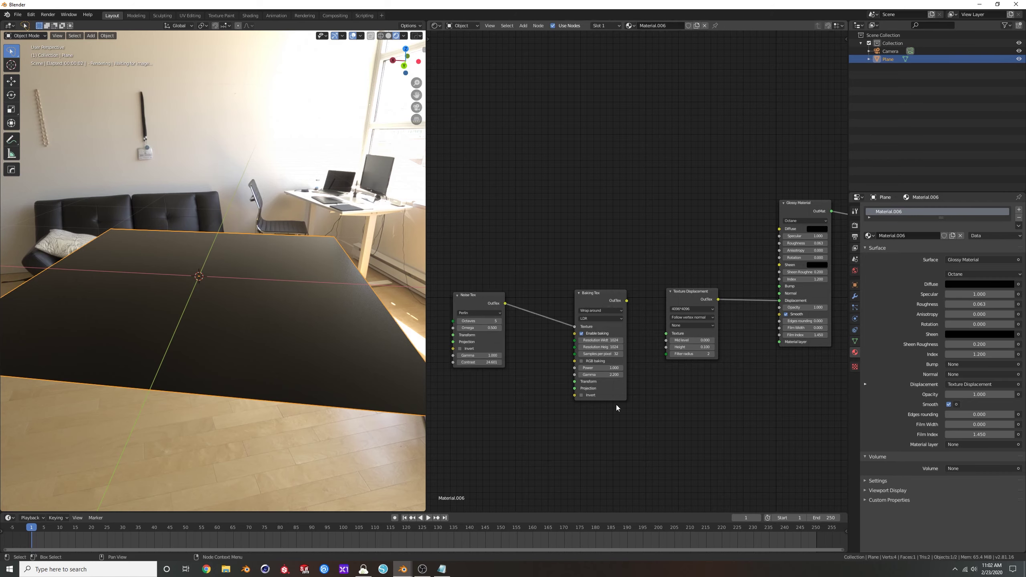
left_click_drag(627, 300, 667, 336)
mouse_move(238, 302)
middle_mouse_down()
mouse_move(270, 305)
mouse_move(250, 304)
mouse_move(245, 317)
mouse_move(261, 313)
mouse_move(263, 304)
mouse_move(252, 317)
mouse_move(252, 304)
middle_mouse_up()
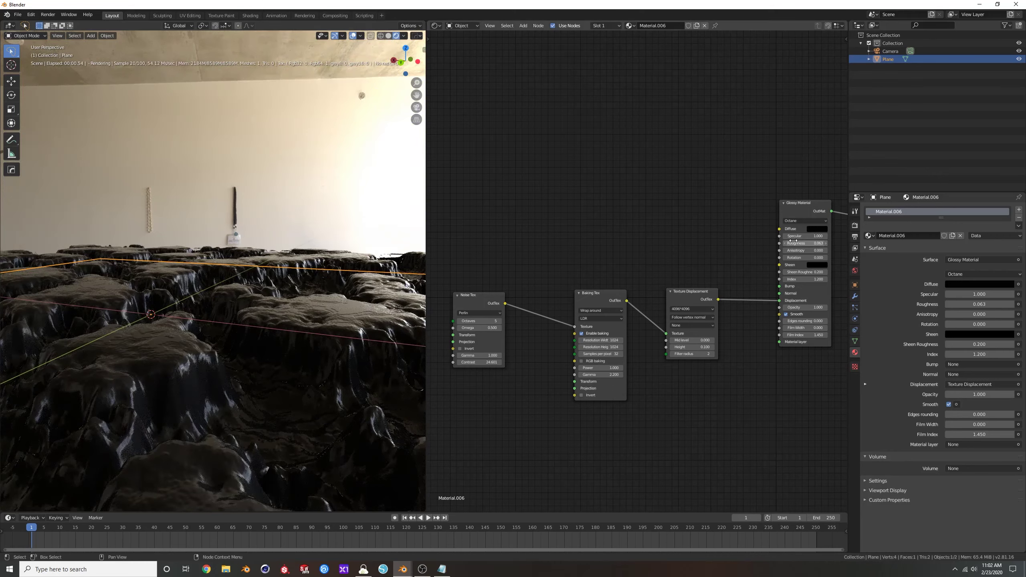
Step: Set the Glossy Material's specular to 0.300 and its roughness to 0.163
left_click_drag(798, 236, 777, 236)
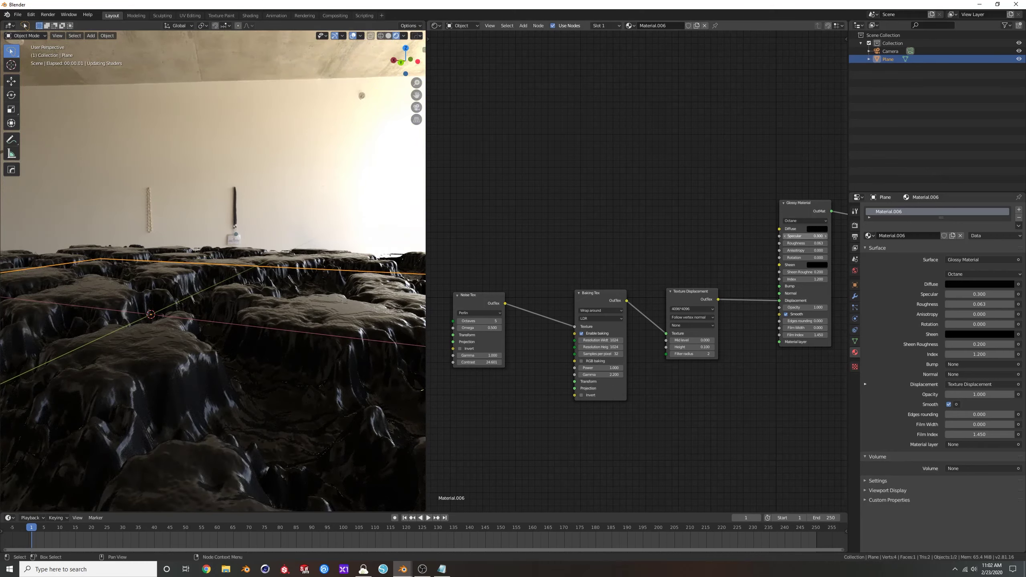
left_click_drag(805, 242, 783, 243)
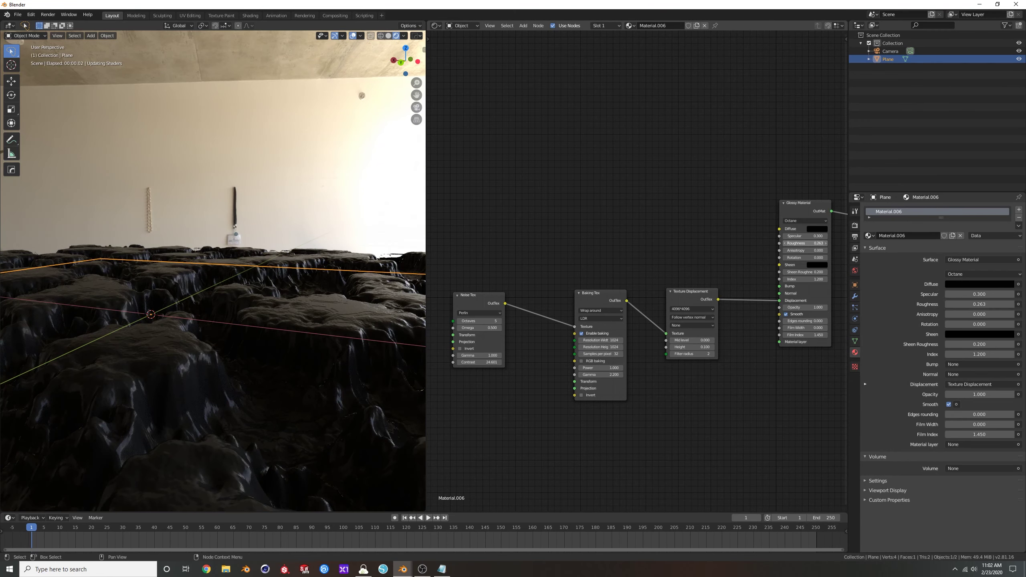
middle_click_drag(274, 279, 313, 331)
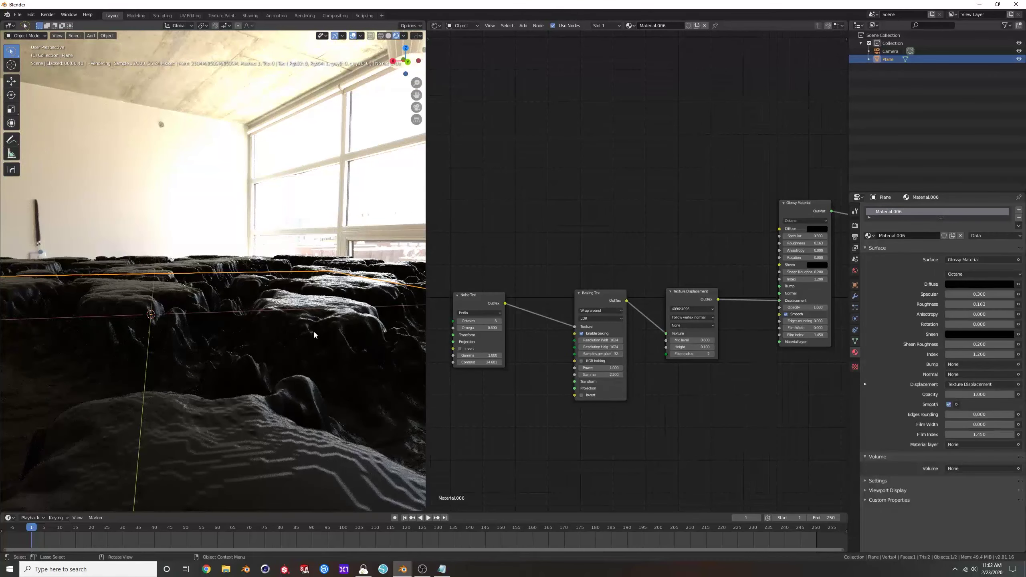
Step: Set the Texture Displacement height to 0.05
scroll(610, 406, "up", 1)
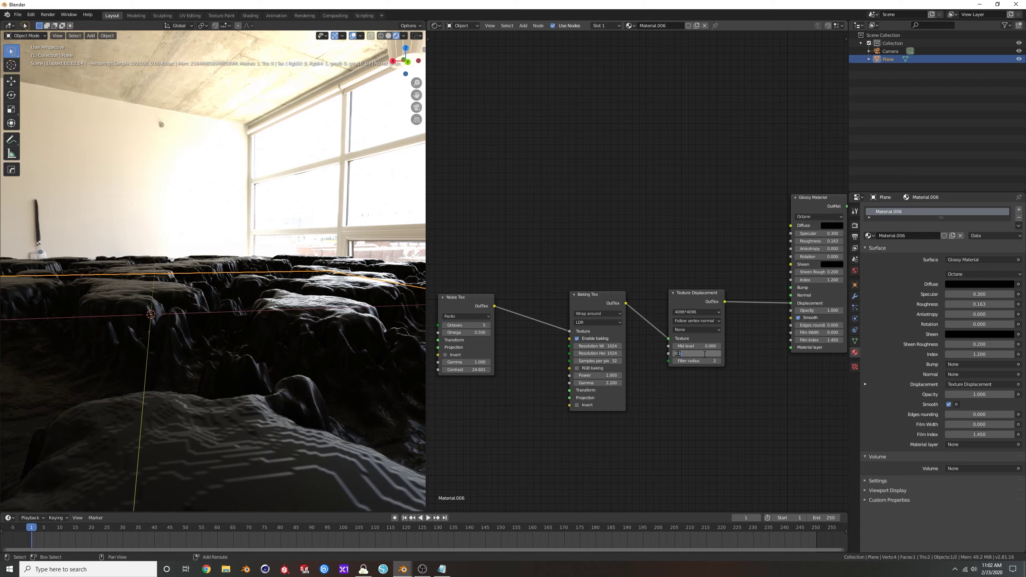
key("Return")
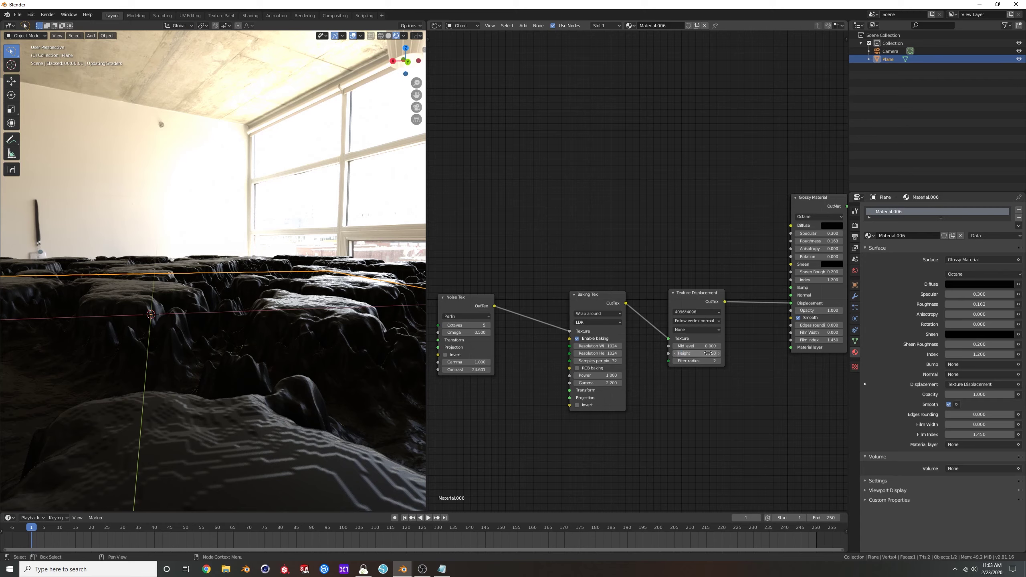
middle_click_drag(379, 352, 387, 354)
Step: Reduce the Noise Tex contrast to 2.601 for softer, wave-like displacement
middle_click_drag(518, 387, 606, 388)
scroll(606, 389, "up", 3)
left_click_drag(556, 369, 553, 368)
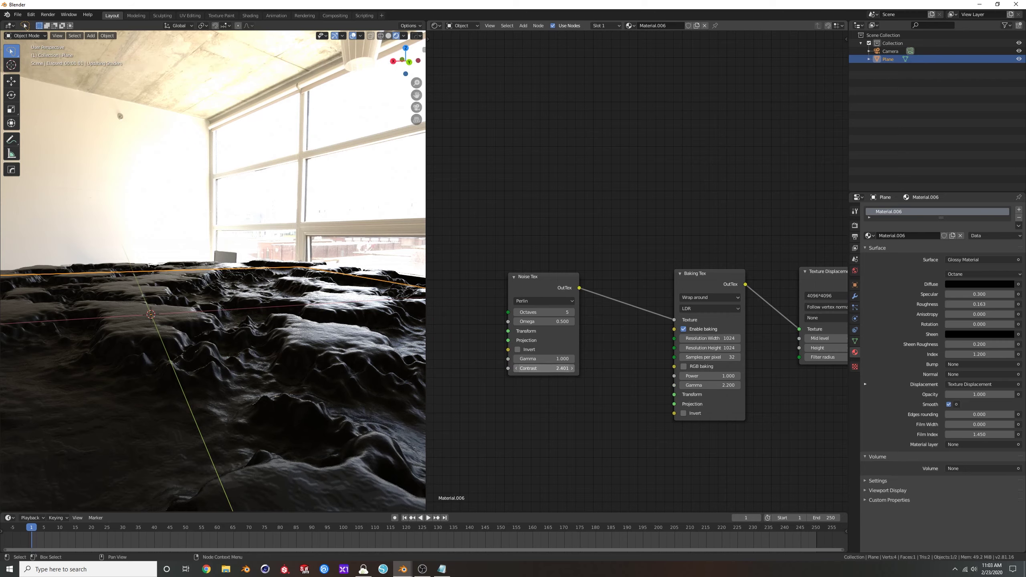
mouse_move(556, 371)
left_mouse_down()
mouse_move(541, 370)
mouse_move(559, 369)
left_mouse_up()
mouse_move(300, 332)
middle_mouse_down()
mouse_move(279, 333)
mouse_move(289, 332)
middle_mouse_up()
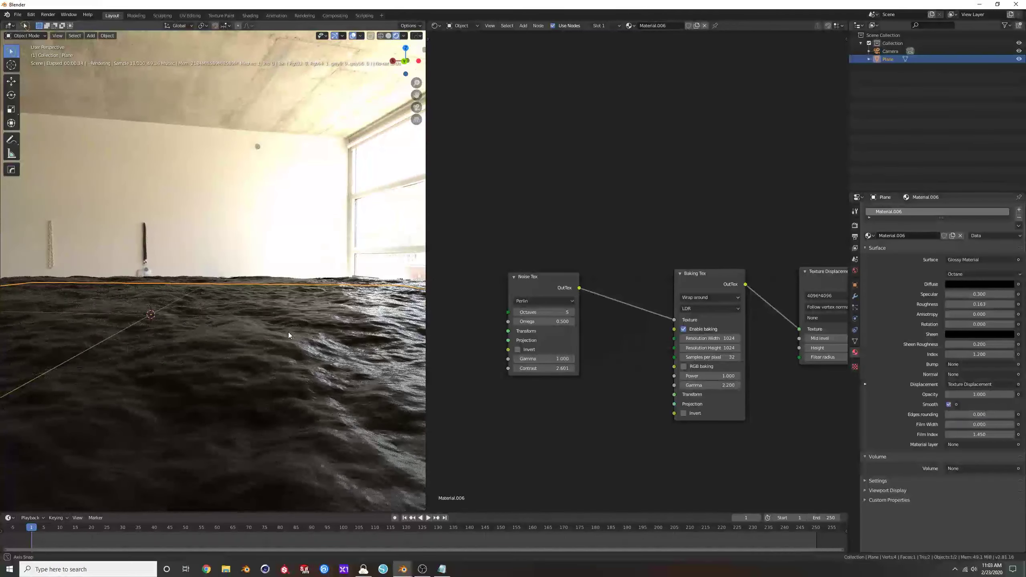
Step: Feed a new Full Transform node with a 5 m X translation into the Noise Tex's transform input
scroll(500, 378, "down", 1)
middle_click_drag(500, 379, 562, 386)
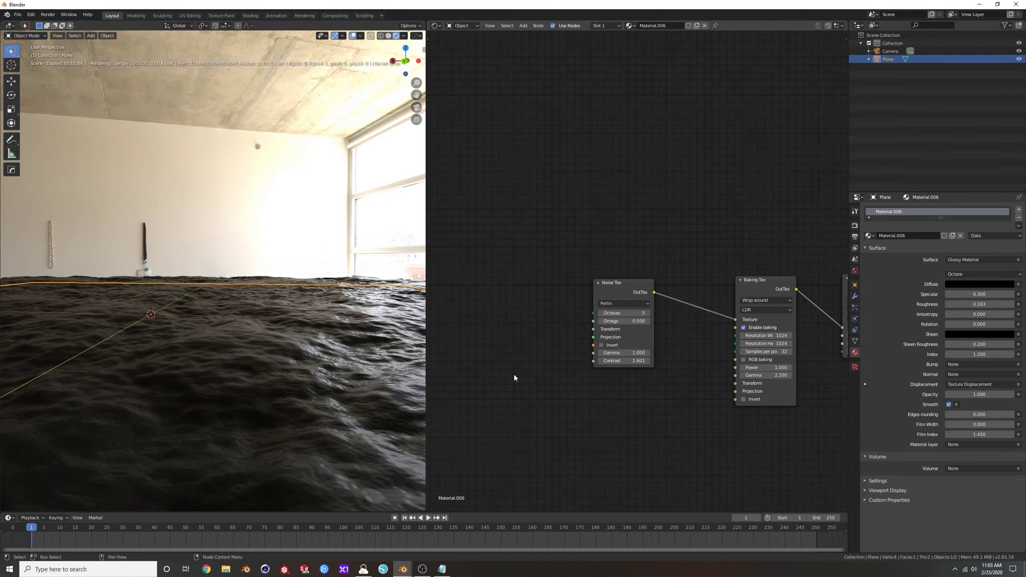
middle_click_drag(319, 340, 300, 329)
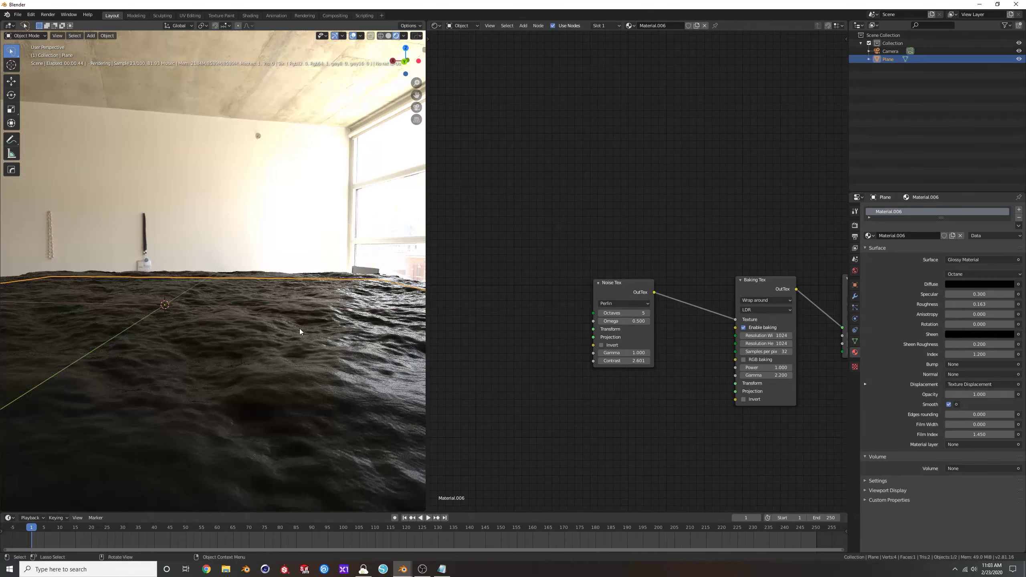
key("shift+a")
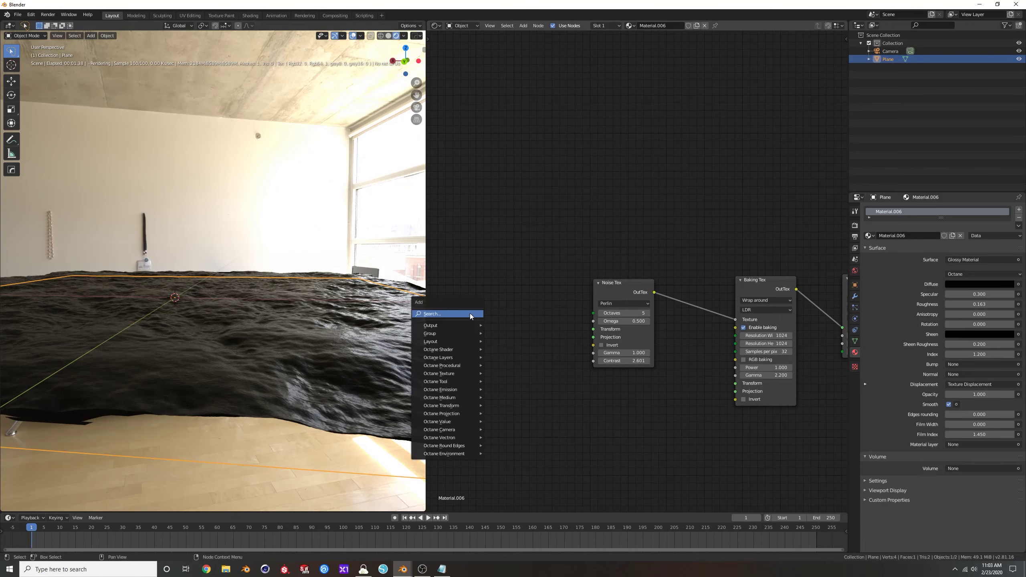
key("f")
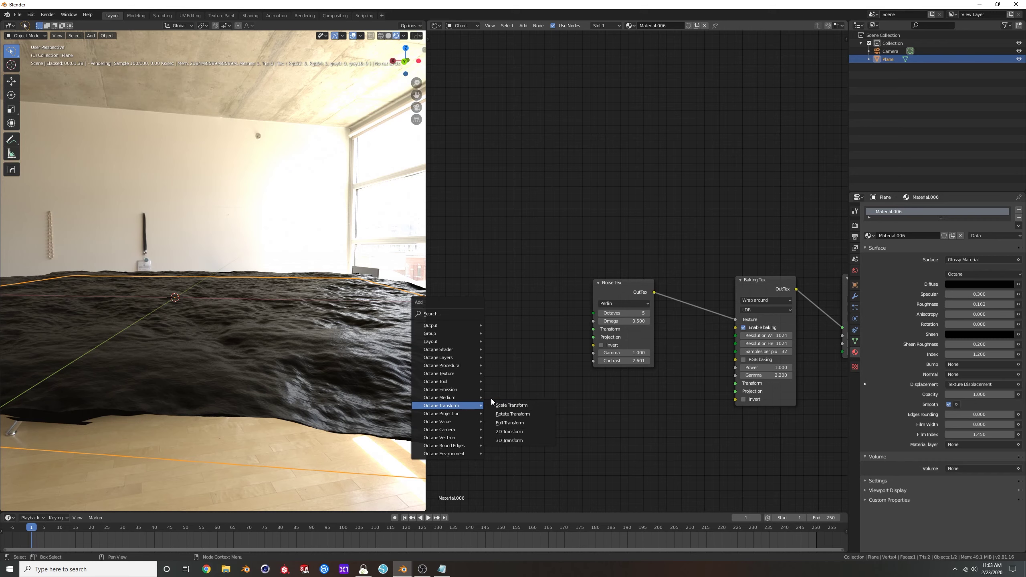
left_click(509, 423)
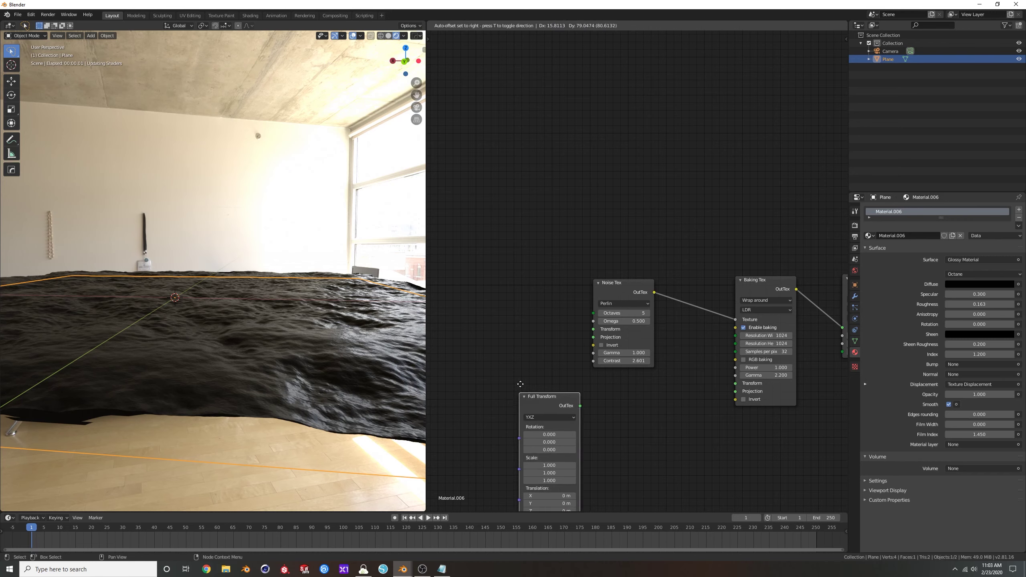
left_click_drag(521, 287, 593, 331)
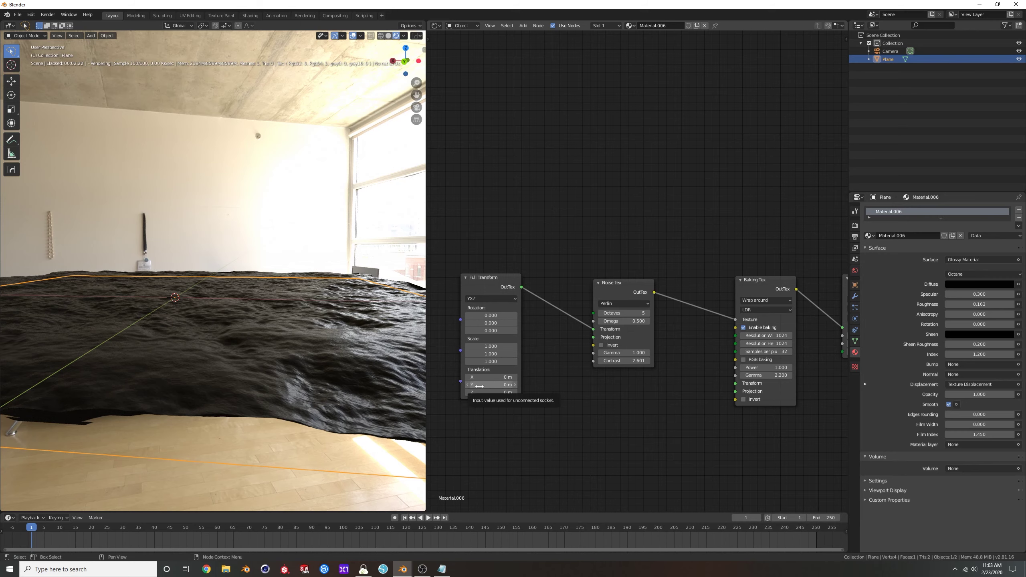
left_click(515, 377)
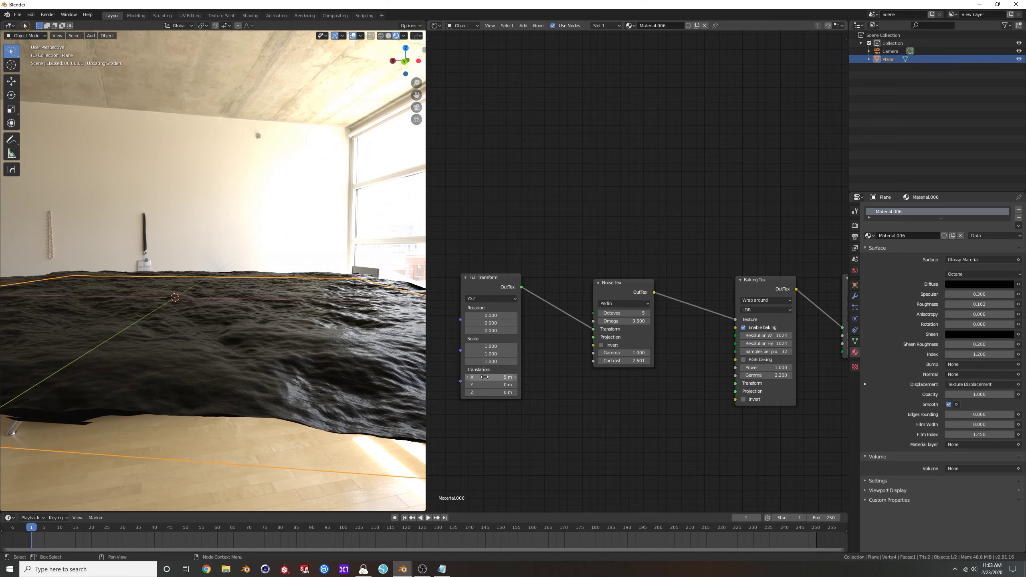
Step: Preview the Noise Tex in Diffuse and shift the Full Transform's translation to X 7.01 m and Y 0.06 m
middle_click_drag(770, 387, 711, 396)
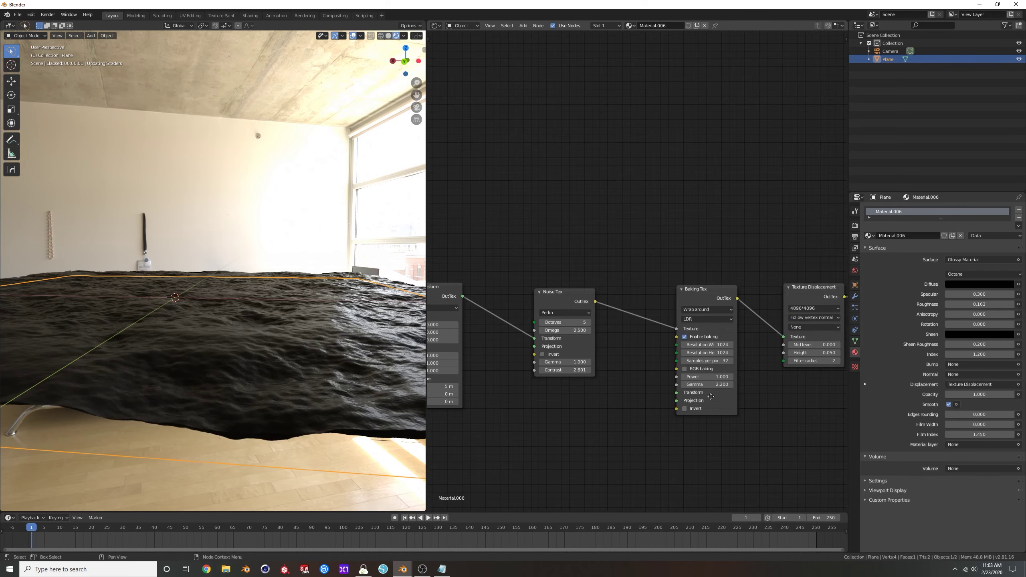
scroll(640, 392, "down", 4)
middle_click_drag(615, 362, 614, 389)
middle_click_drag(712, 366, 689, 394)
left_click_drag(640, 369, 816, 285)
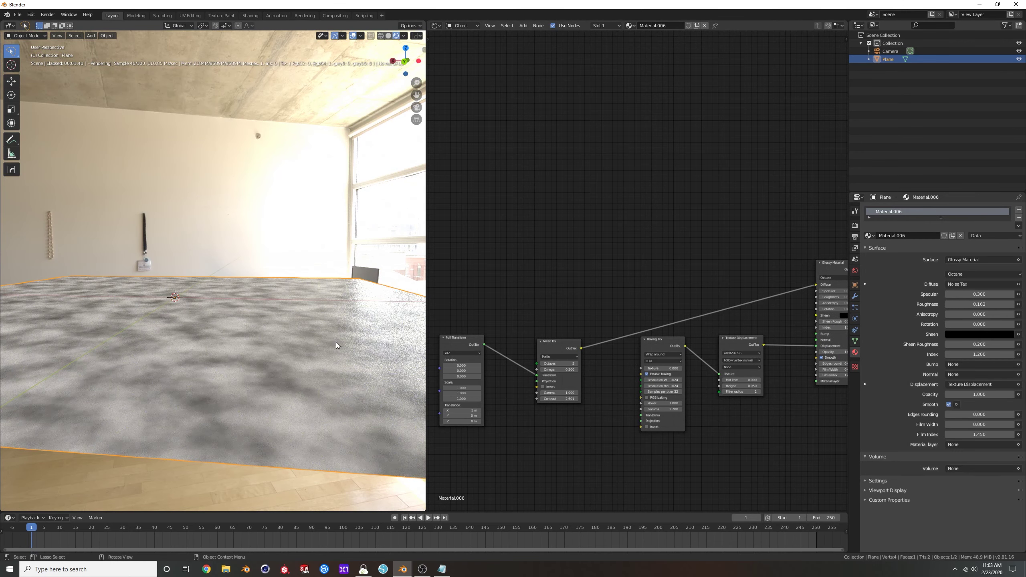
left_click_drag(461, 410, 463, 416)
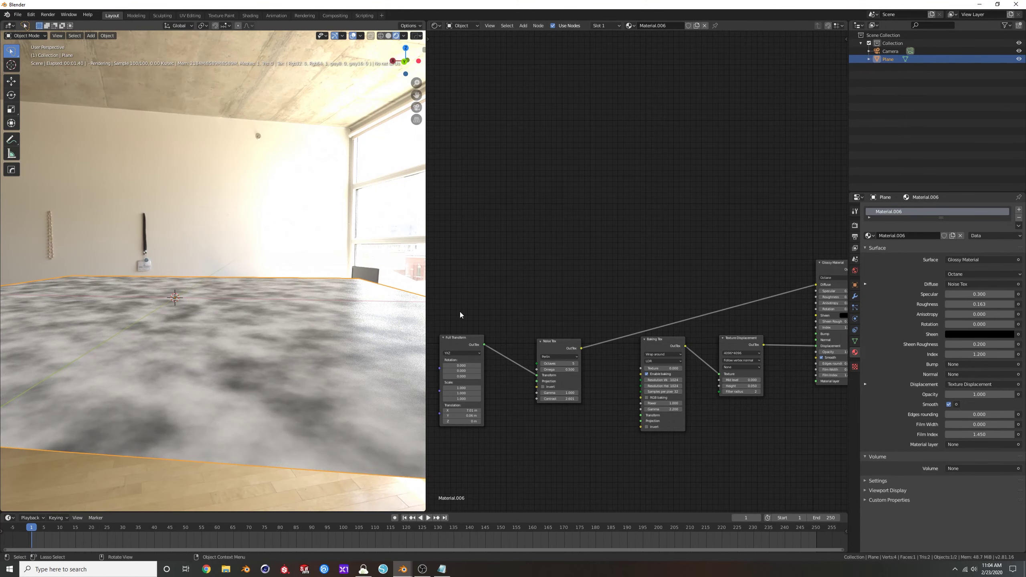
Step: Relink the Noise Tex to the Baking Tex's texture input and unlink it from the Glossy Material's Diffuse
left_click_drag(581, 348, 640, 368)
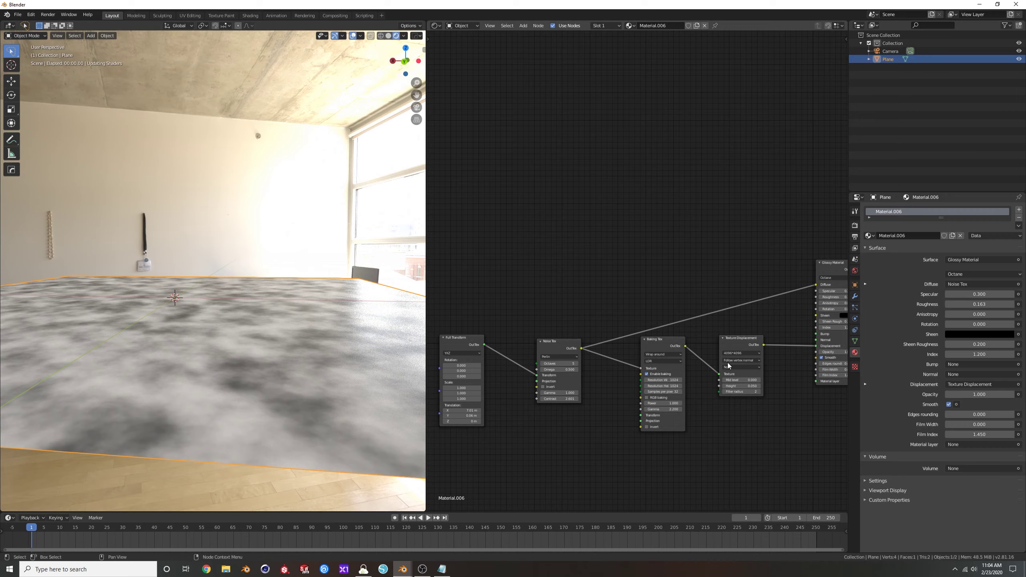
left_click_drag(815, 285, 767, 303)
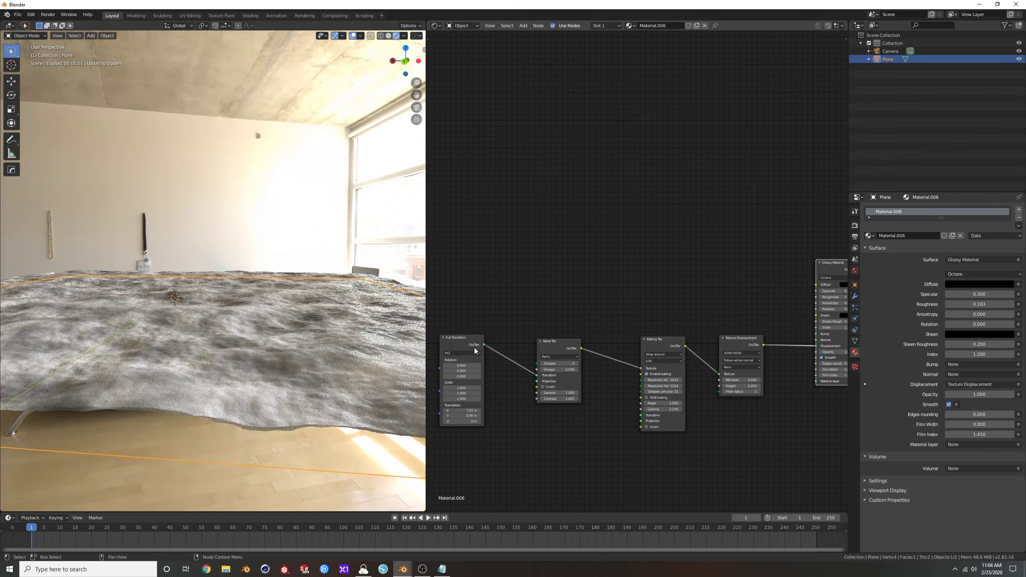
middle_click_drag(313, 321, 315, 321)
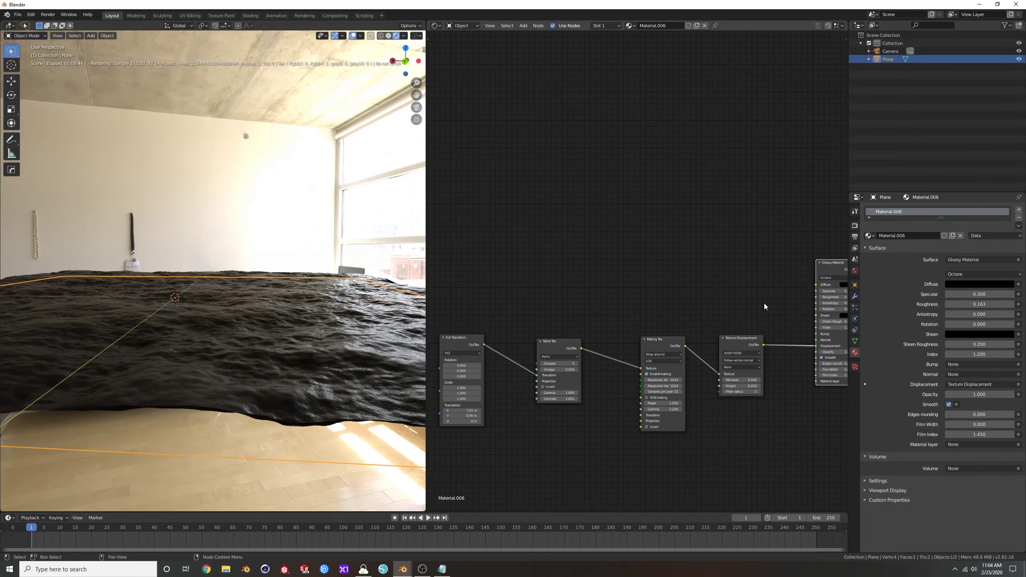
Step: Change the Glossy Material's diffuse color to a very dark blue
middle_click_drag(765, 304, 699, 316)
left_click(784, 296)
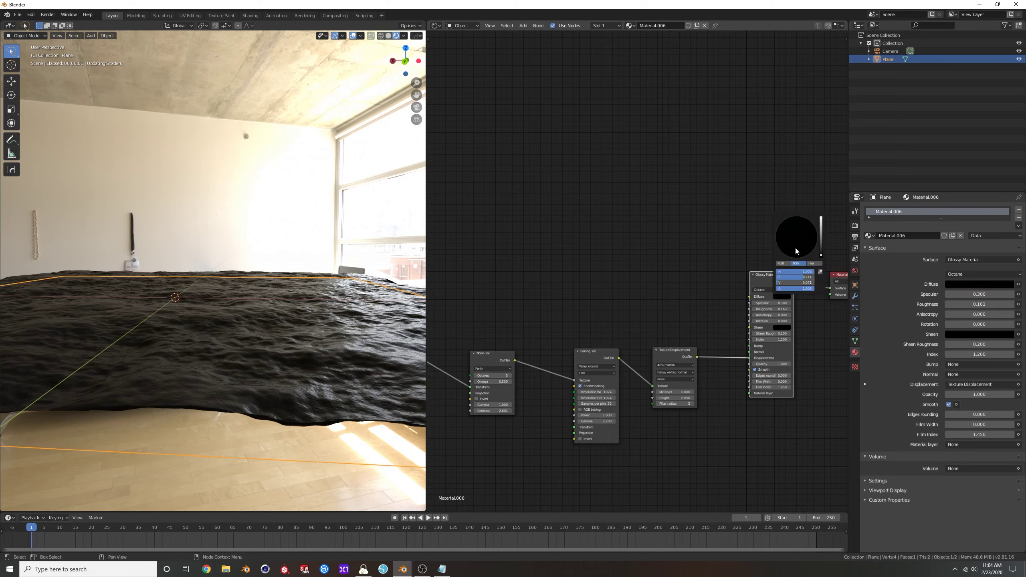
mouse_move(824, 236)
left_mouse_down()
mouse_move(822, 228)
mouse_move(822, 247)
left_mouse_up()
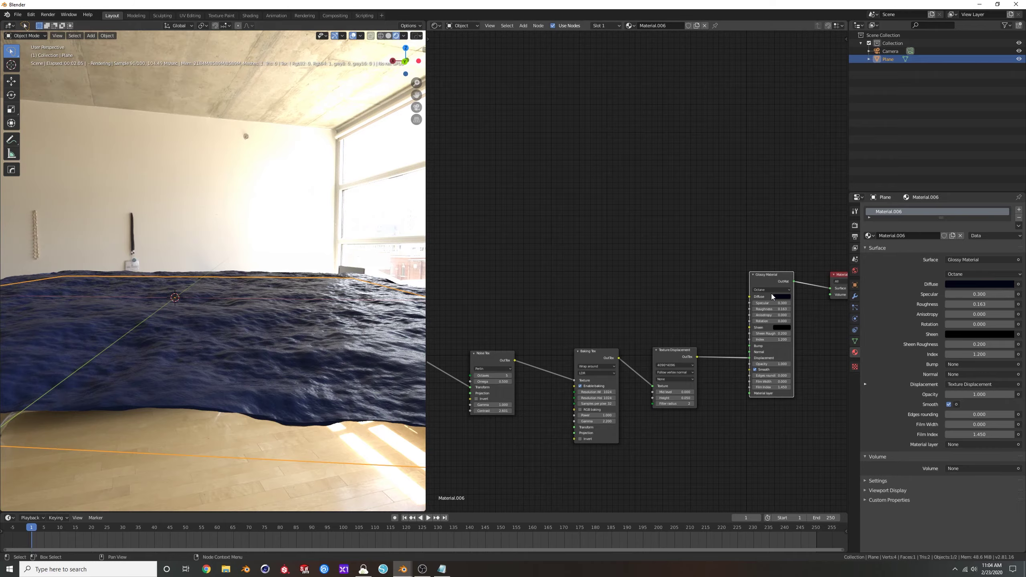
middle_click_drag(306, 303, 317, 334)
Step: Set the Glossy Material's specular to 1.000 and its roughness to 0.05
left_click_drag(769, 305, 804, 305)
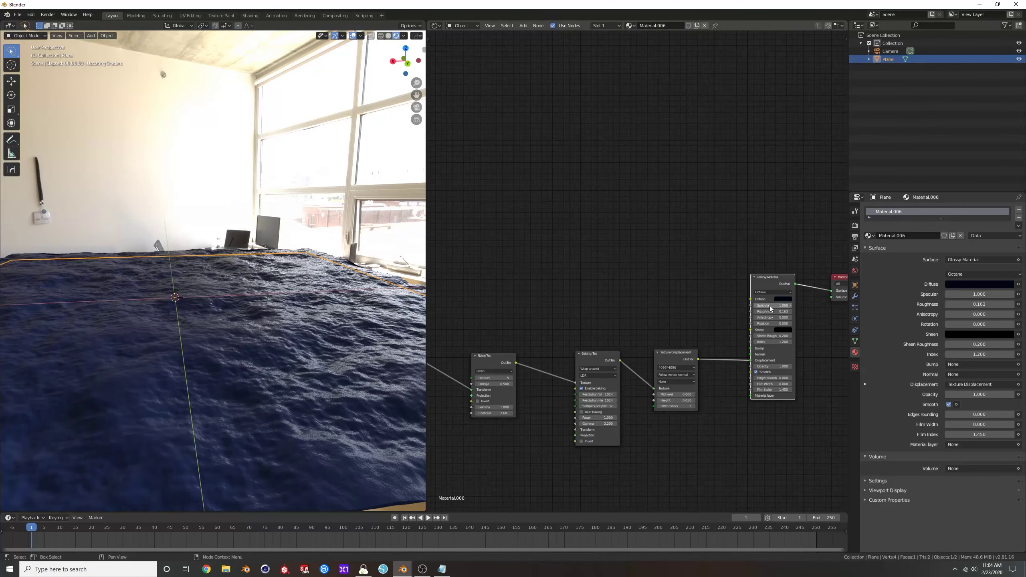
type(".")
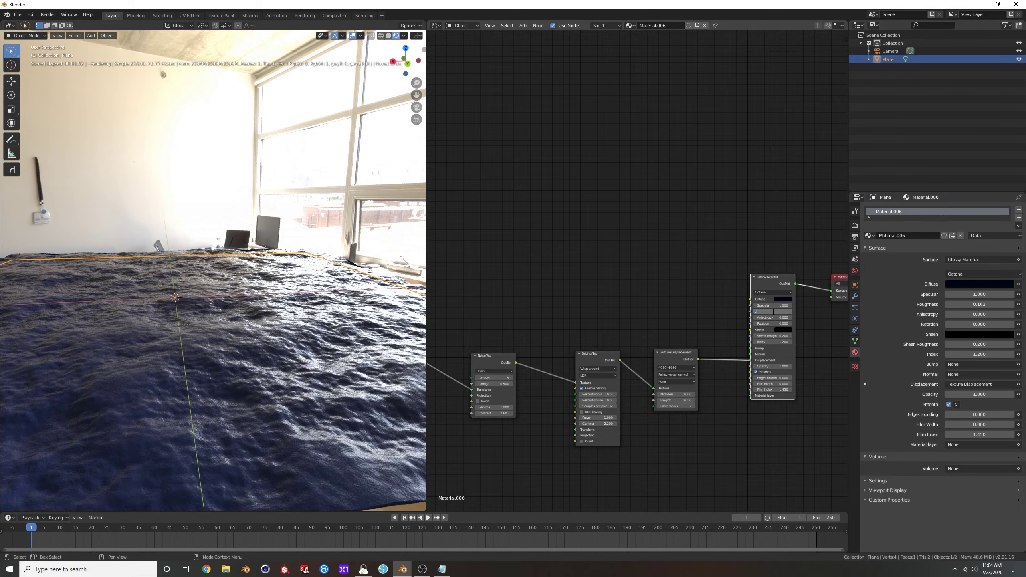
type("0.05")
key("Return")
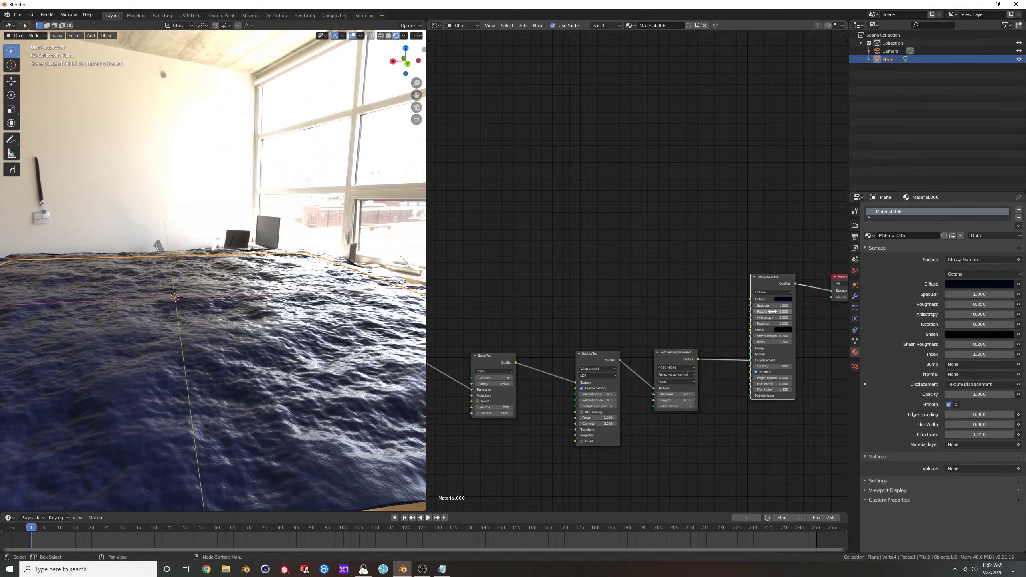
middle_click_drag(319, 304, 352, 331)
Step: Switch the Noise Tex type from Perlin to Chips and inspect the displaced surface
scroll(521, 400, "up", 3)
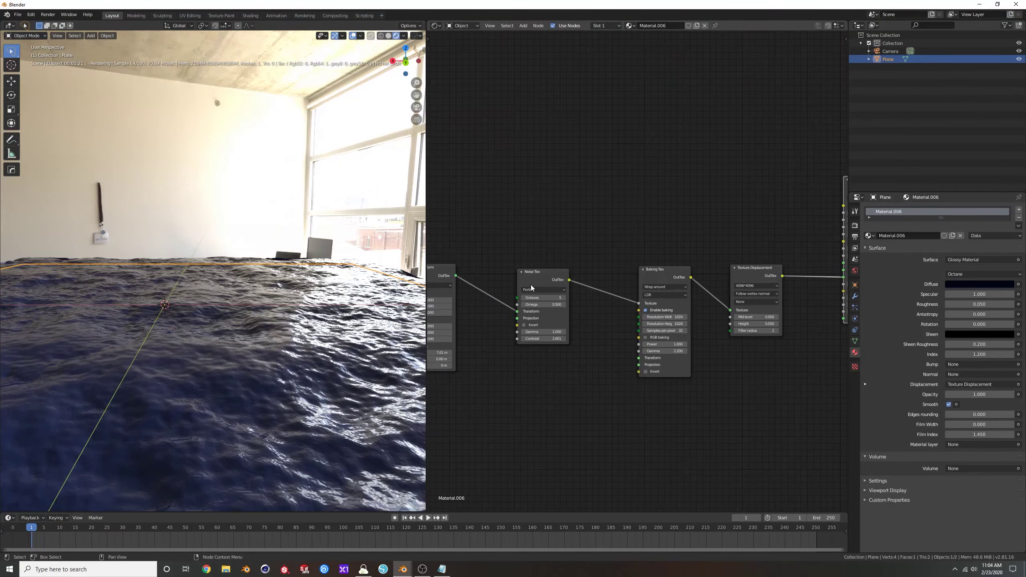
left_click(536, 290)
left_click(528, 318)
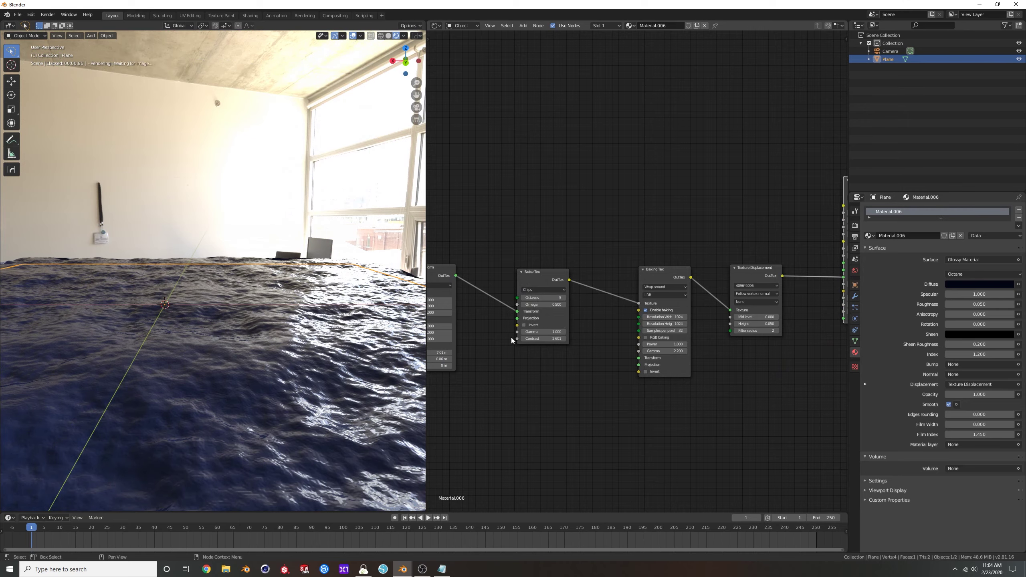
scroll(484, 359, "up", 2)
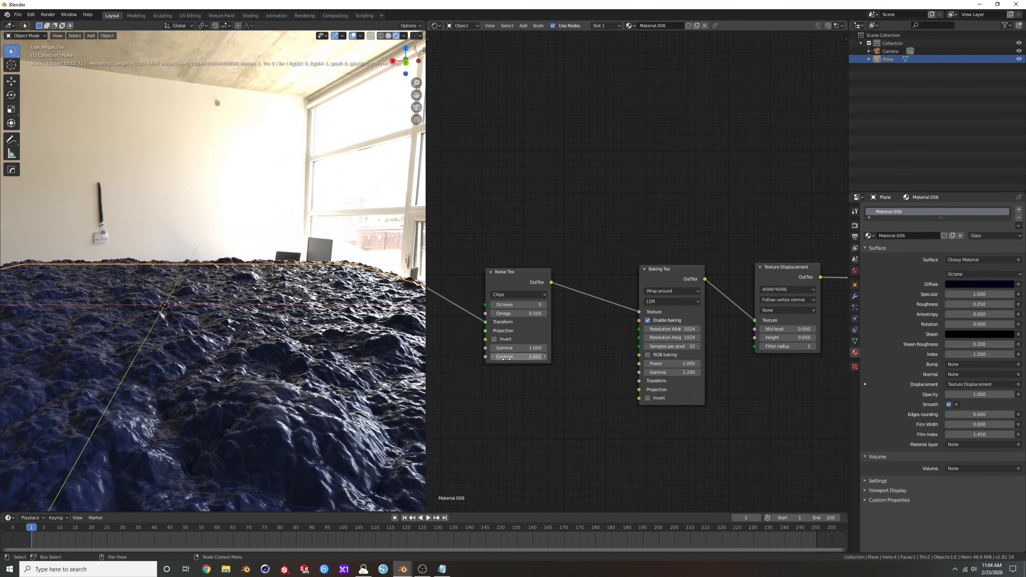
middle_click_drag(768, 392, 746, 393)
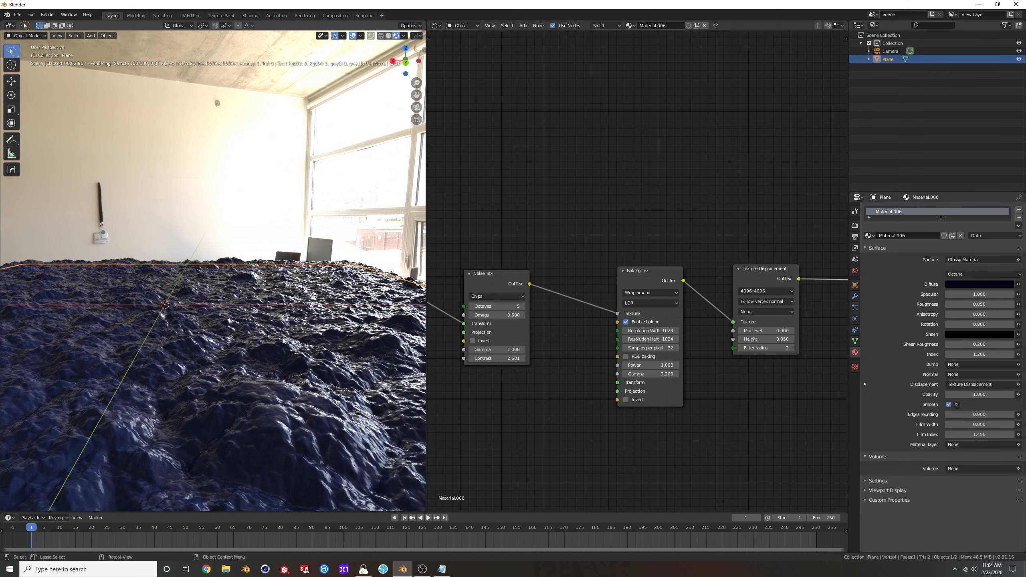
middle_click_drag(296, 328, 288, 324)
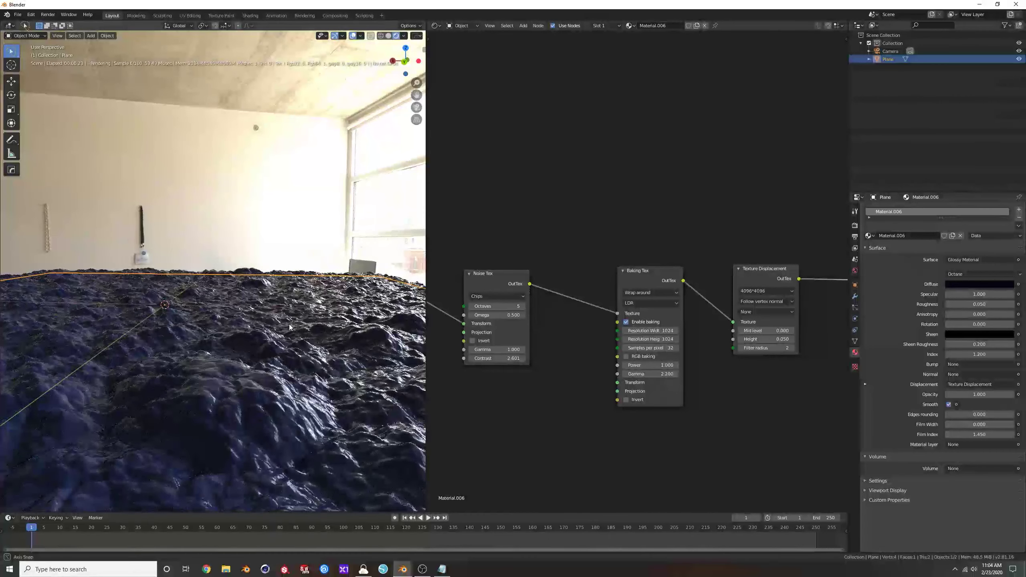
Step: Set all three scale values of the Full Transform node to 0.220
scroll(260, 367, "down", 1)
middle_click_drag(490, 385, 649, 355)
scroll(609, 355, "down", 2)
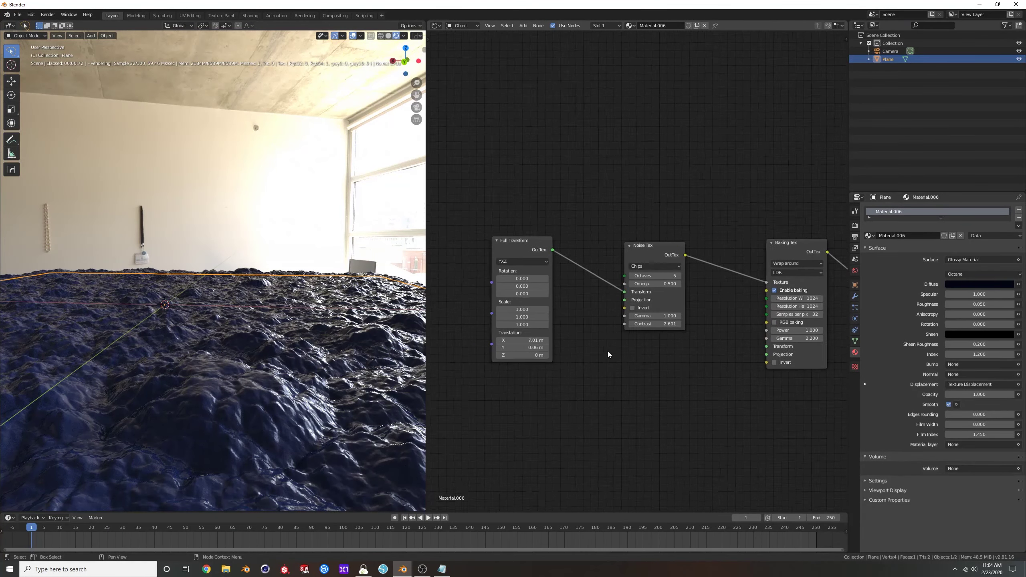
left_click_drag(528, 252, 530, 242)
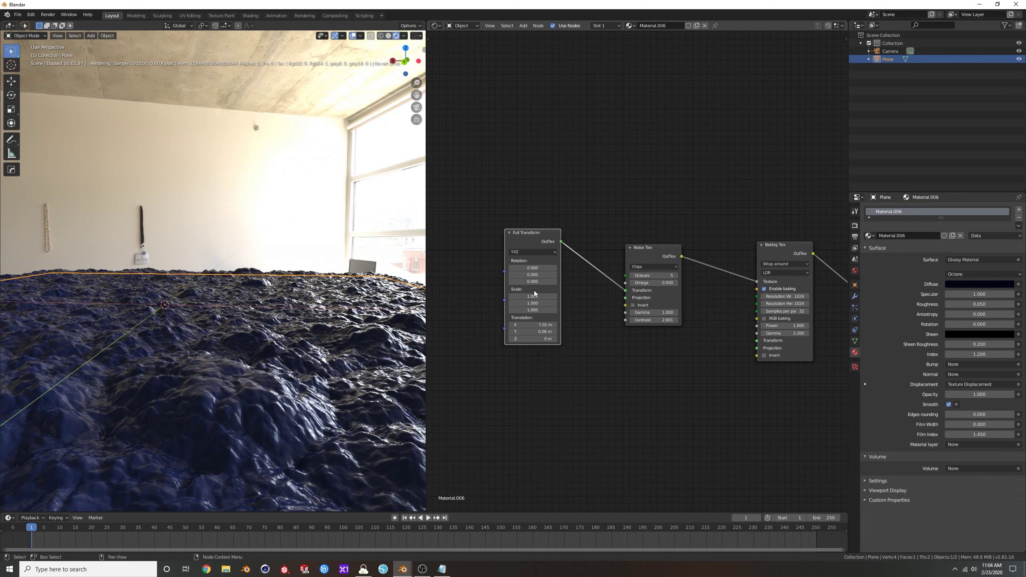
left_click_drag(533, 310, 532, 296)
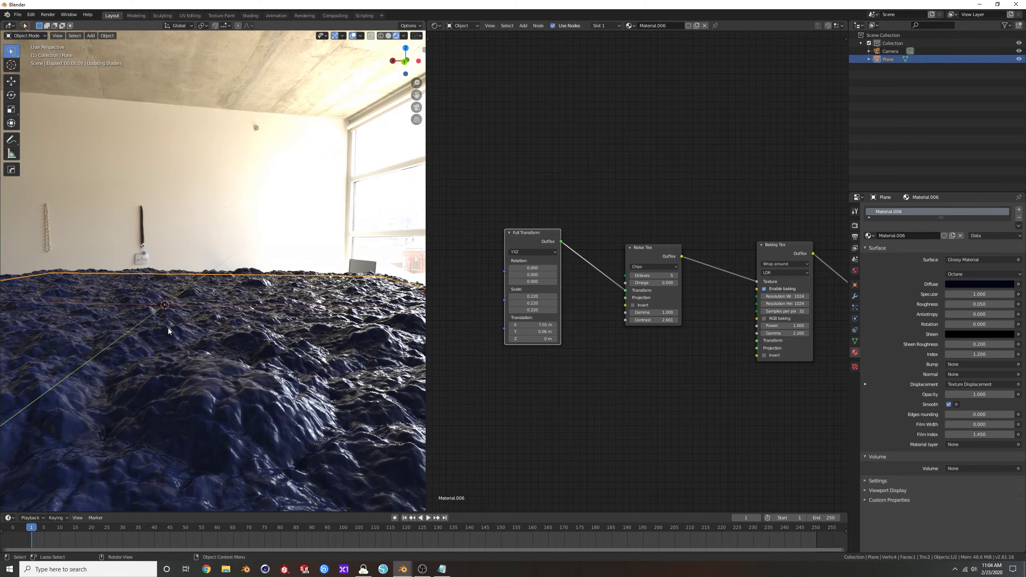
middle_click_drag(168, 331, 246, 367)
Step: Set the Noise Tex contrast to 1.121 and its gamma to 2.900
scroll(517, 373, "up", 3)
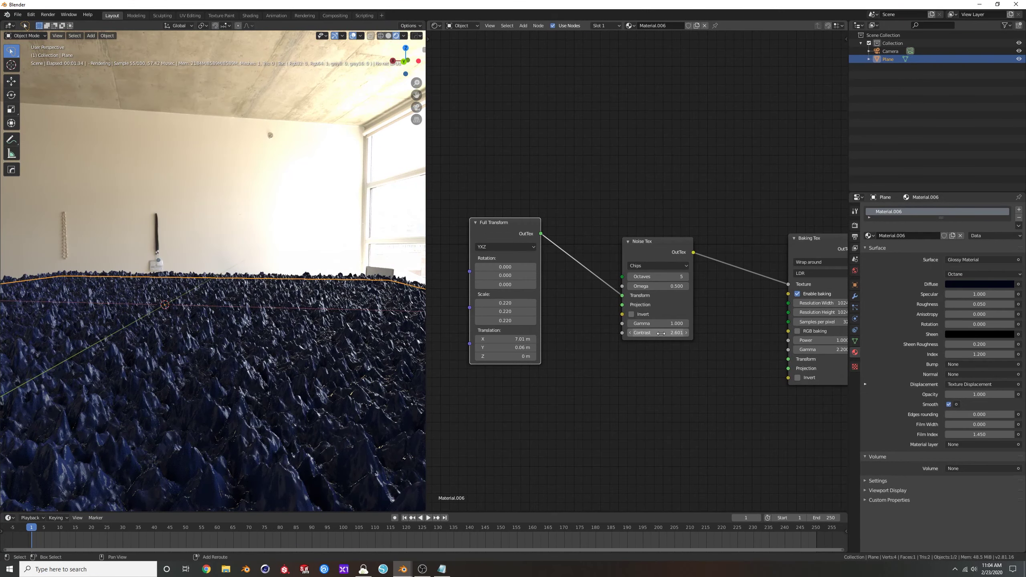
left_click_drag(661, 333, 650, 333)
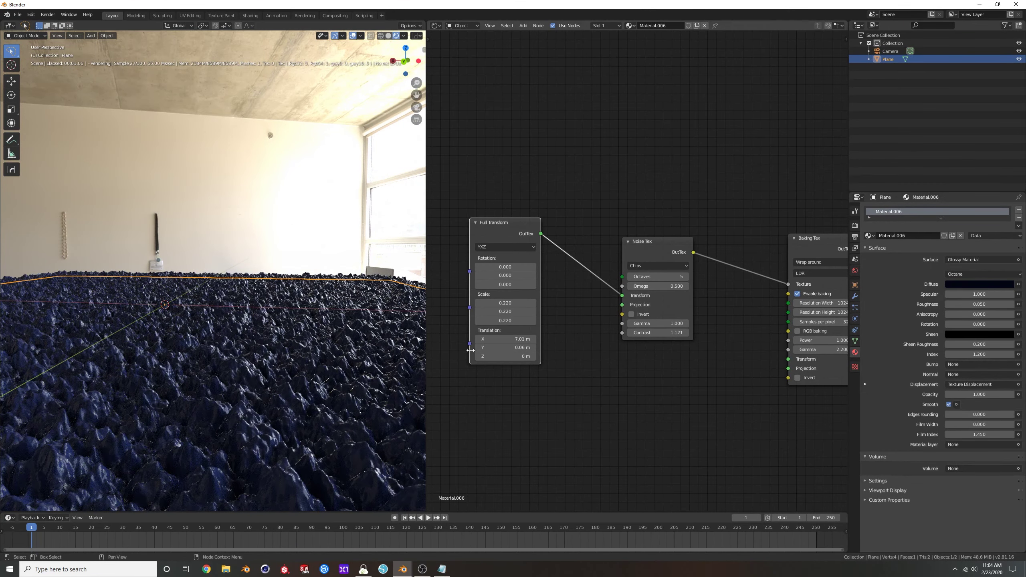
left_click_drag(660, 324, 736, 324)
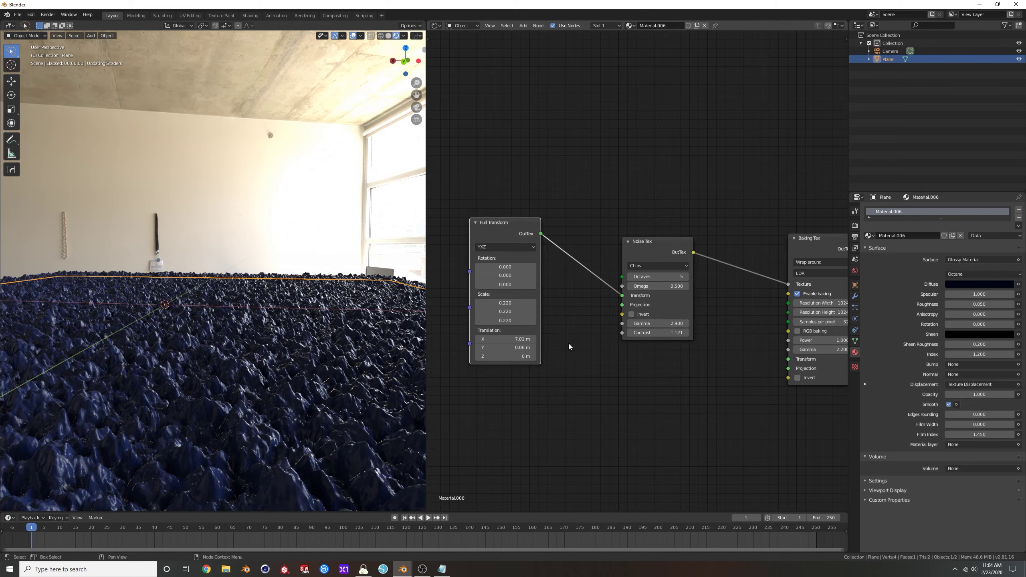
middle_click_drag(265, 367, 259, 316)
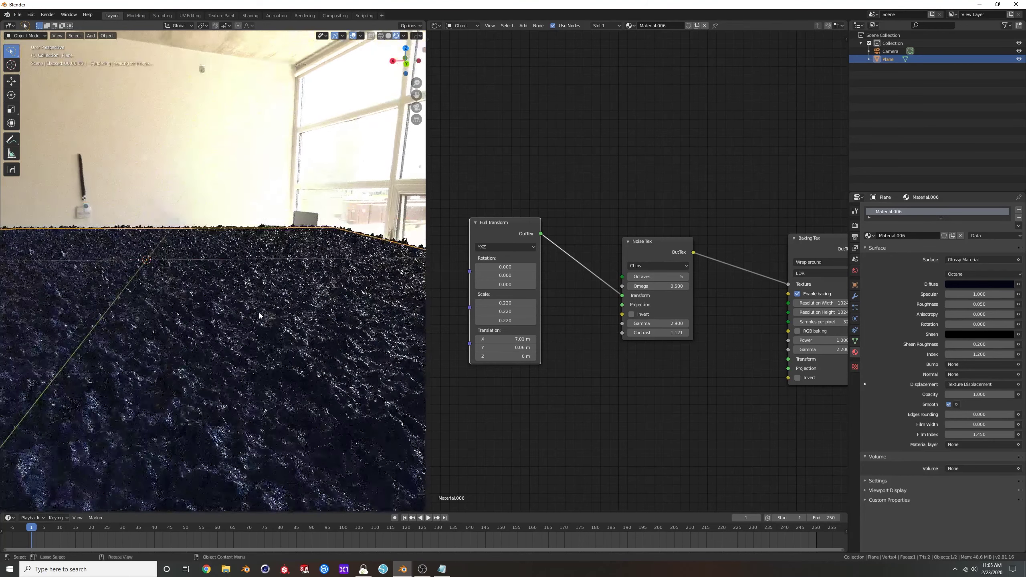
Step: Set all three scale values of the Full Transform node to 1.000 and inspect the displaced surface
scroll(259, 316, "down", 4)
left_click_drag(506, 303, 506, 321)
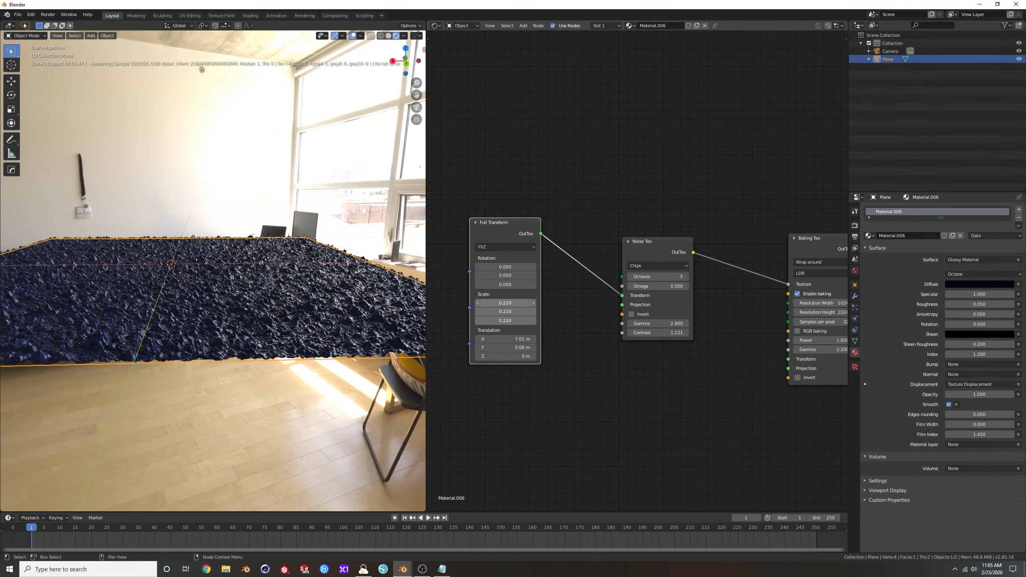
type("1")
key("Return")
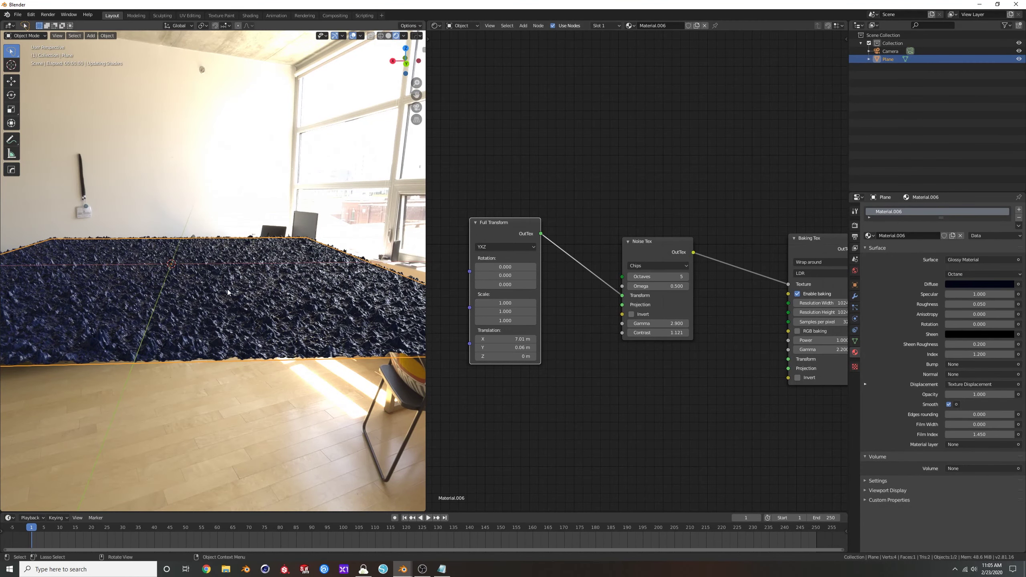
middle_click_drag(226, 288, 253, 299)
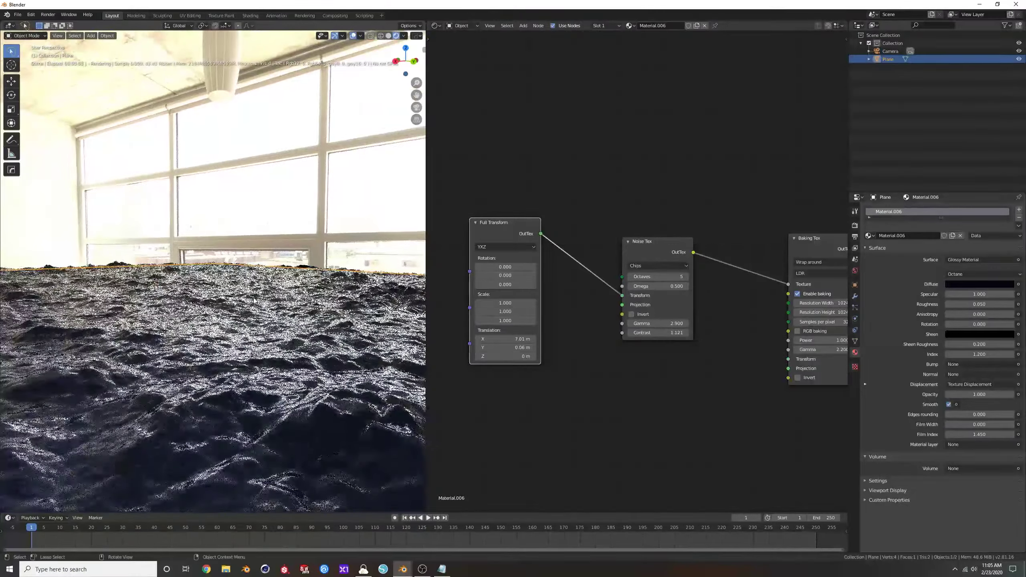
middle_click_drag(779, 364, 608, 372)
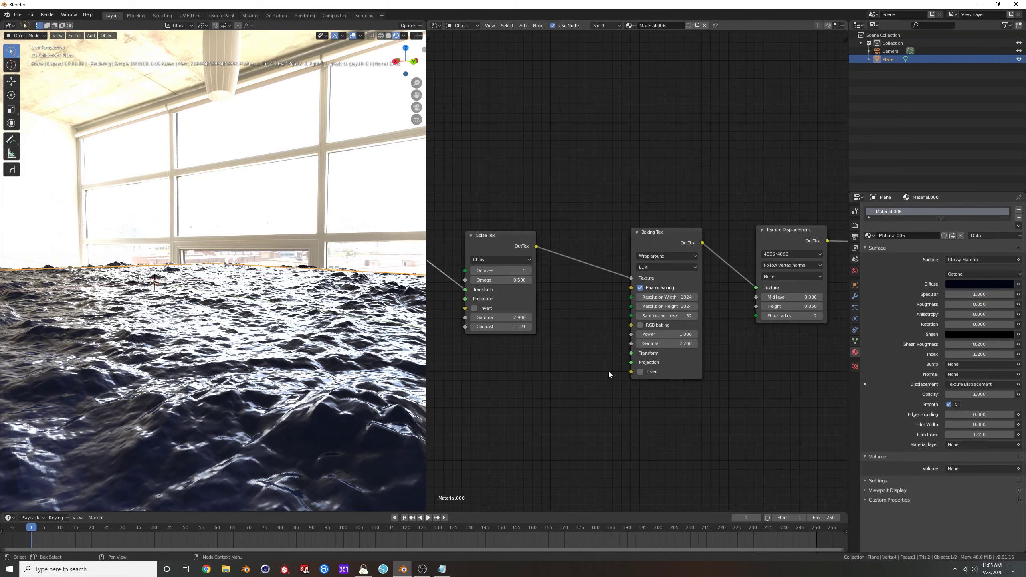
scroll(609, 372, "down", 3)
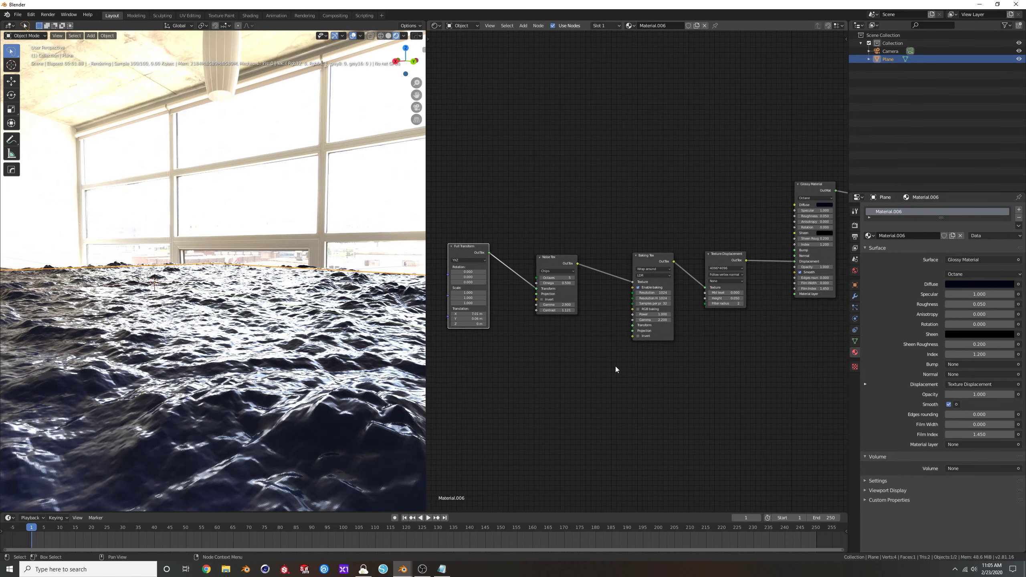
scroll(688, 333, "down", 2)
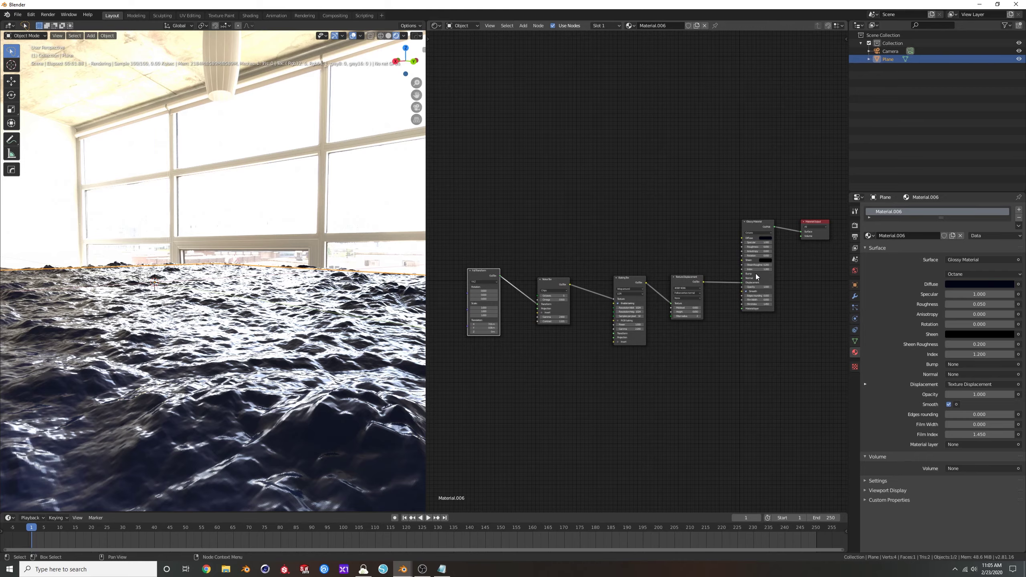
middle_click_drag(265, 278, 245, 300)
scroll(251, 283, "down", 4)
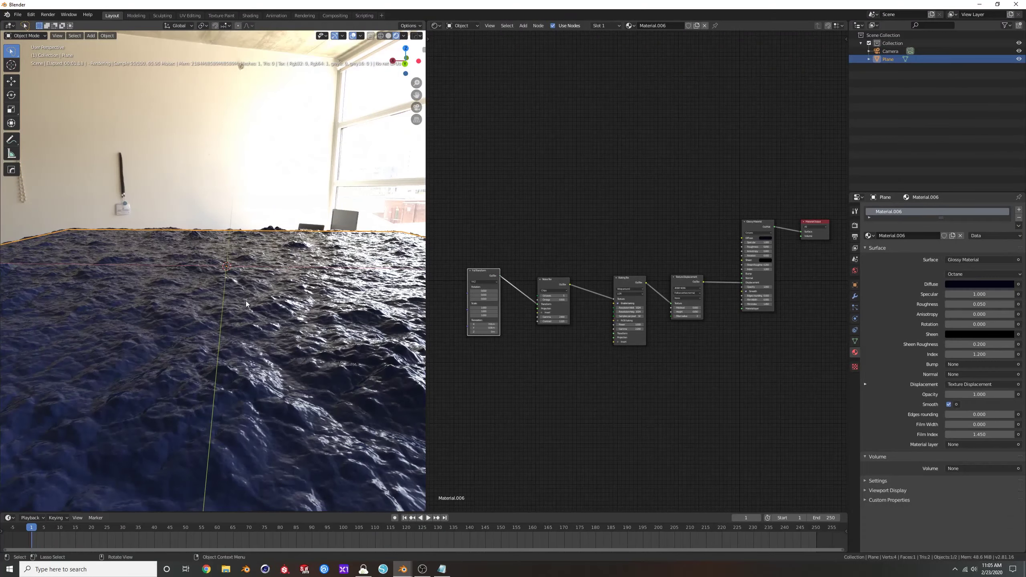